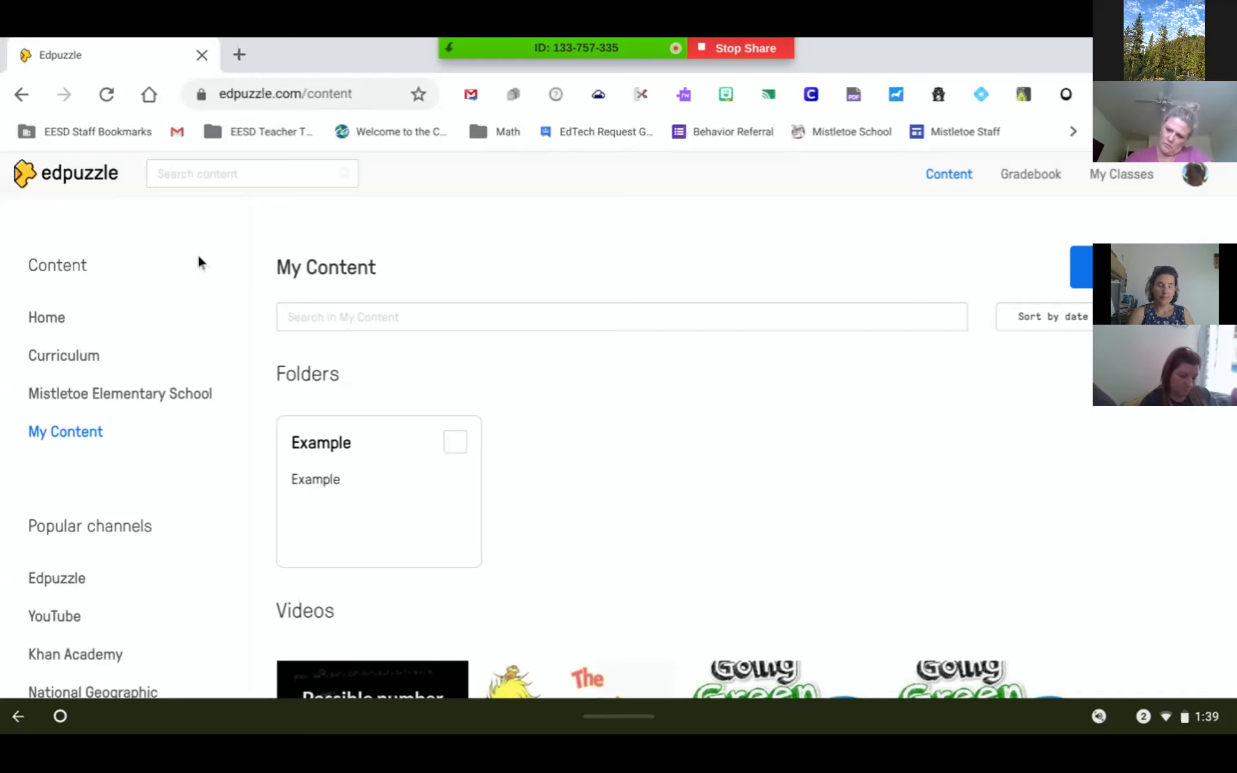
Look through the Curriculum, Mistletoe Elementary School and My Content sections, including the folders, videos and popular channels.
scroll(199, 258, "down", 1)
scroll(199, 258, "up", 1)
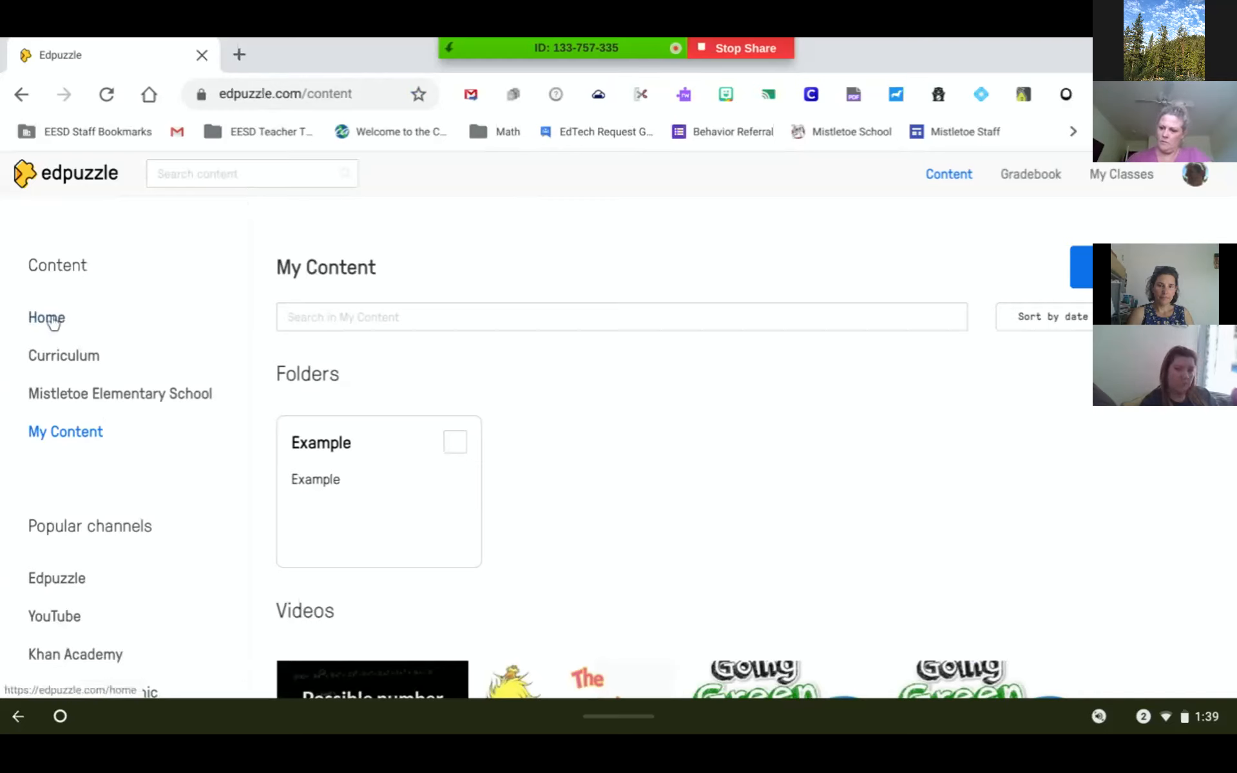
left_click(234, 171)
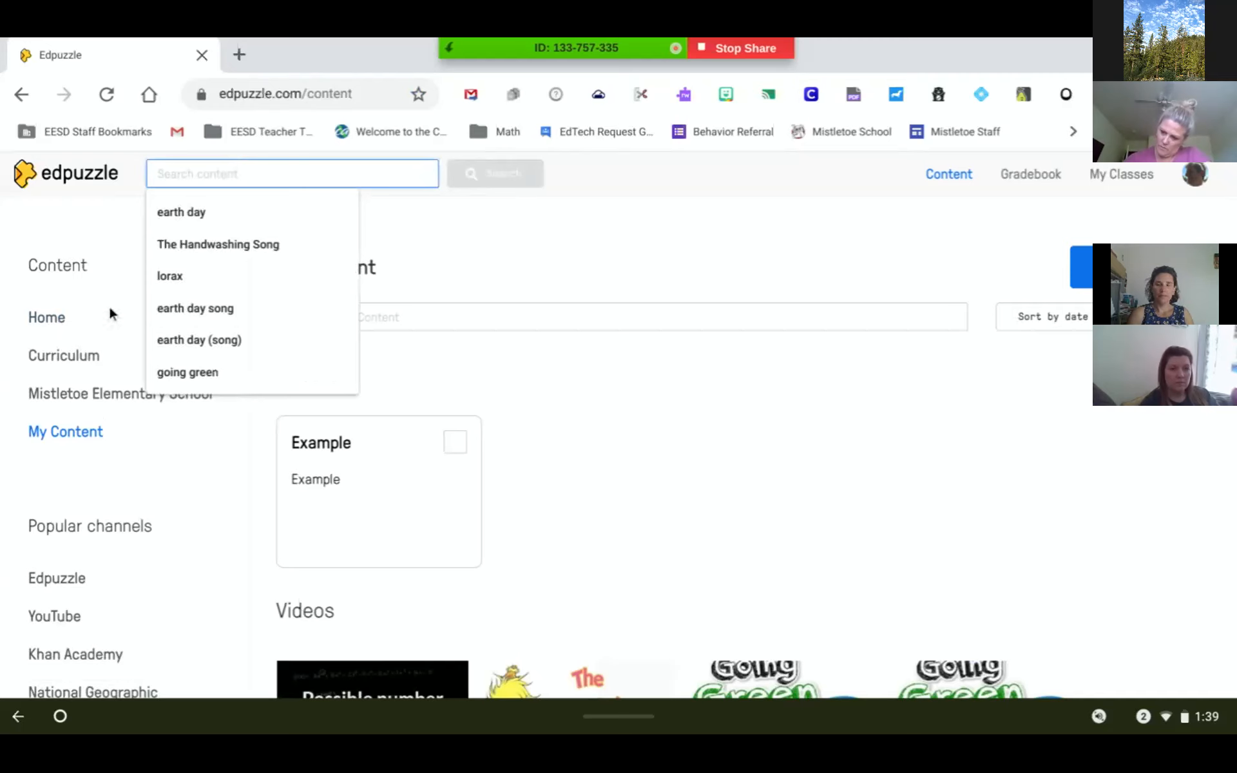
left_click(94, 358)
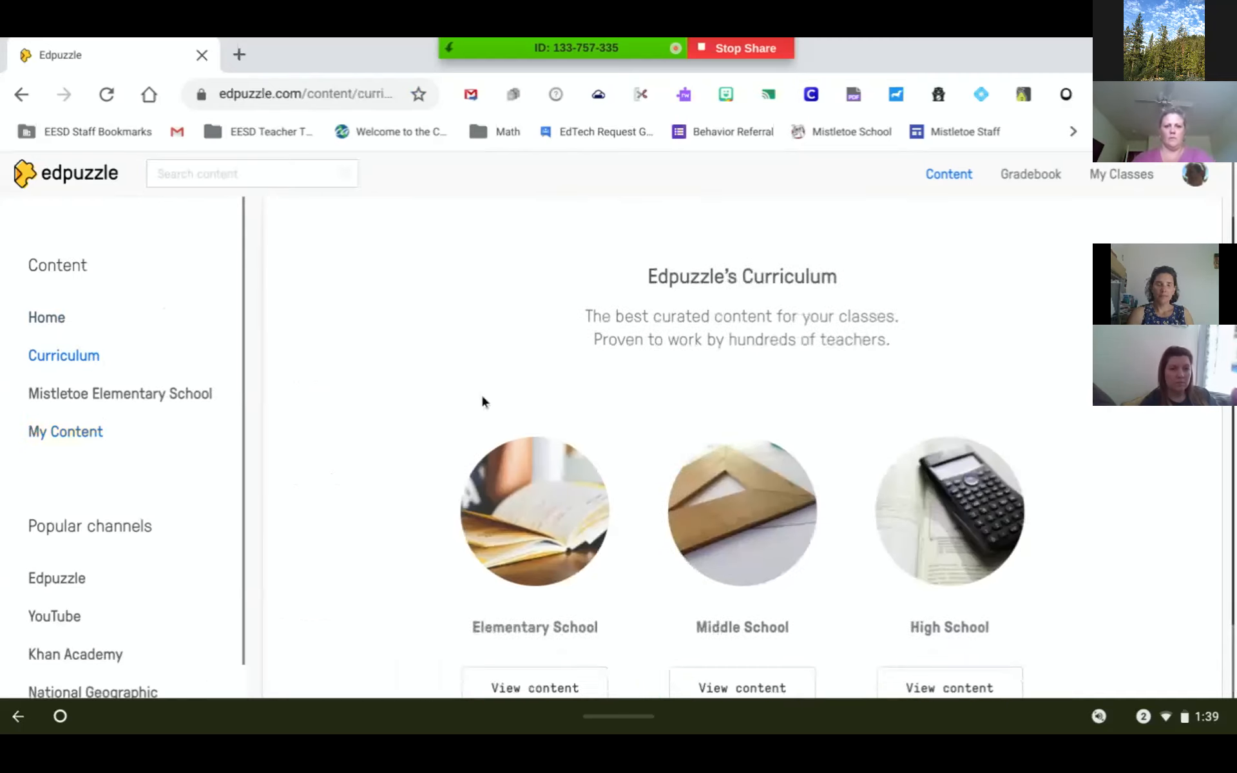
scroll(482, 396, "down", 2)
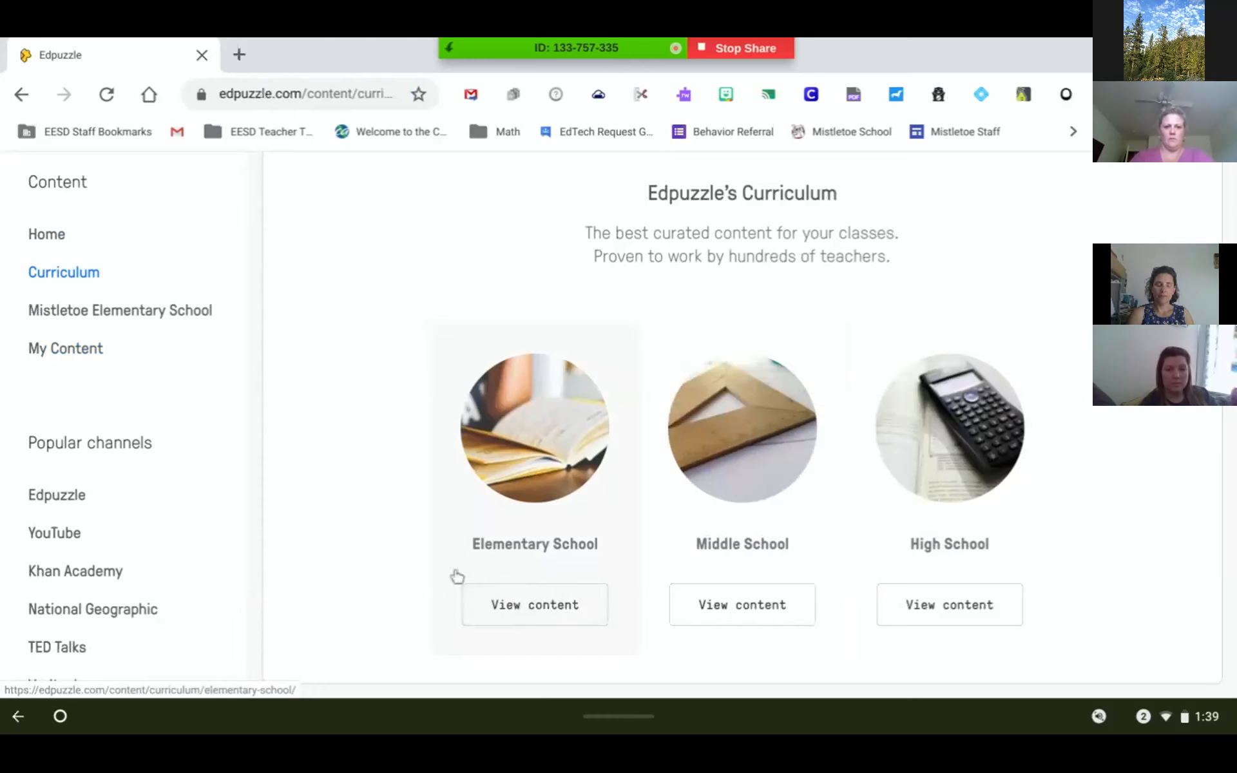
left_click(151, 321)
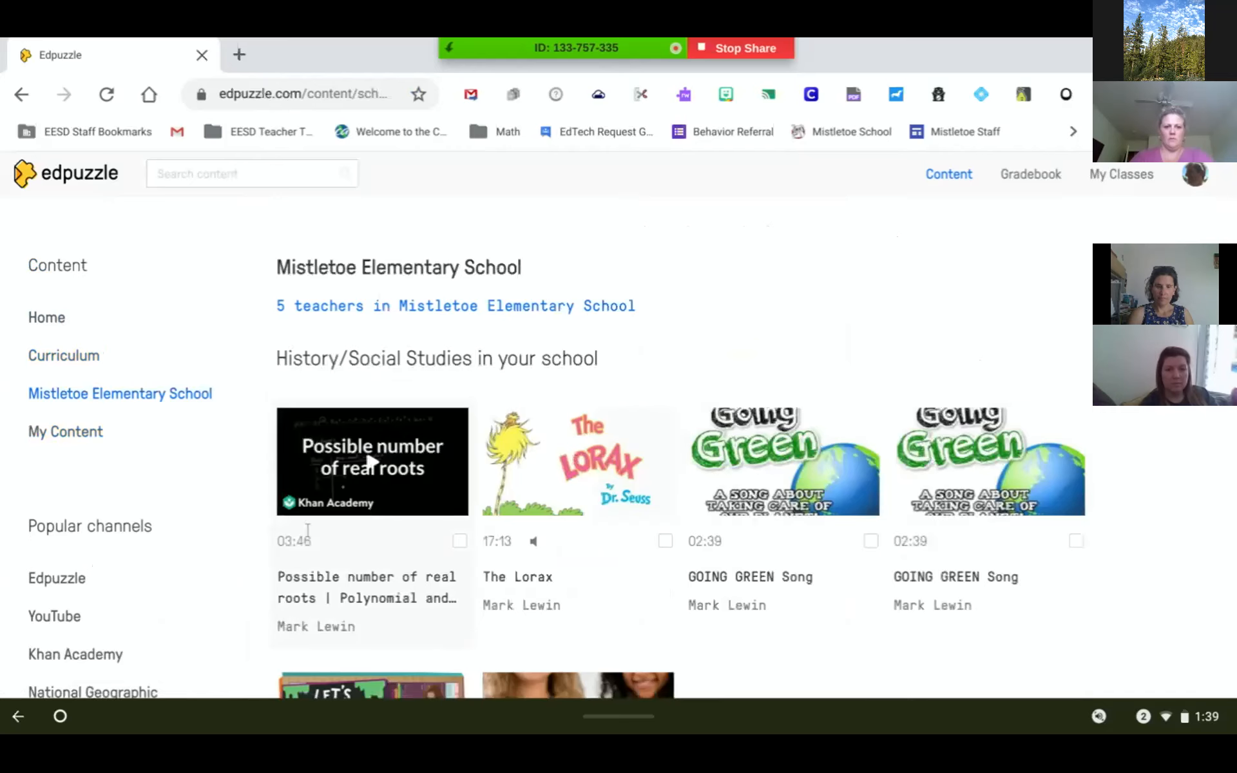
left_click(71, 439)
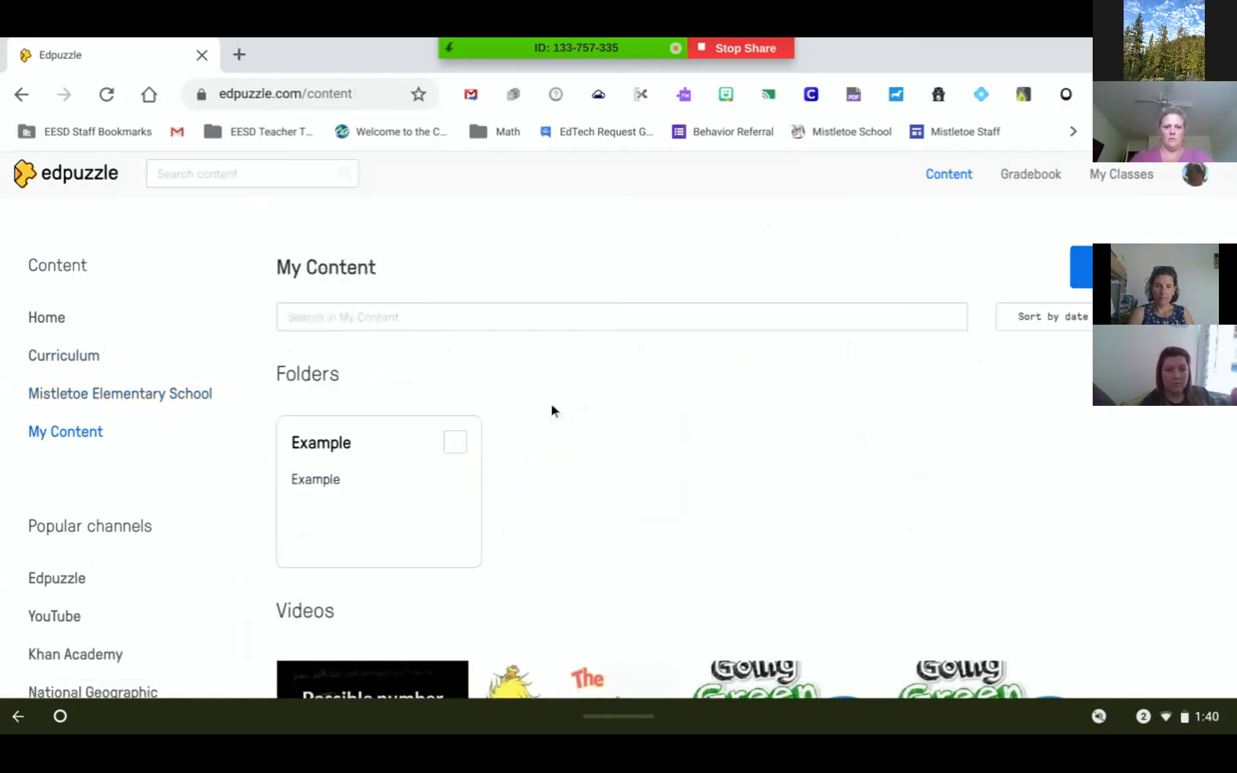
scroll(553, 411, "down", 3)
scroll(552, 410, "up", 3)
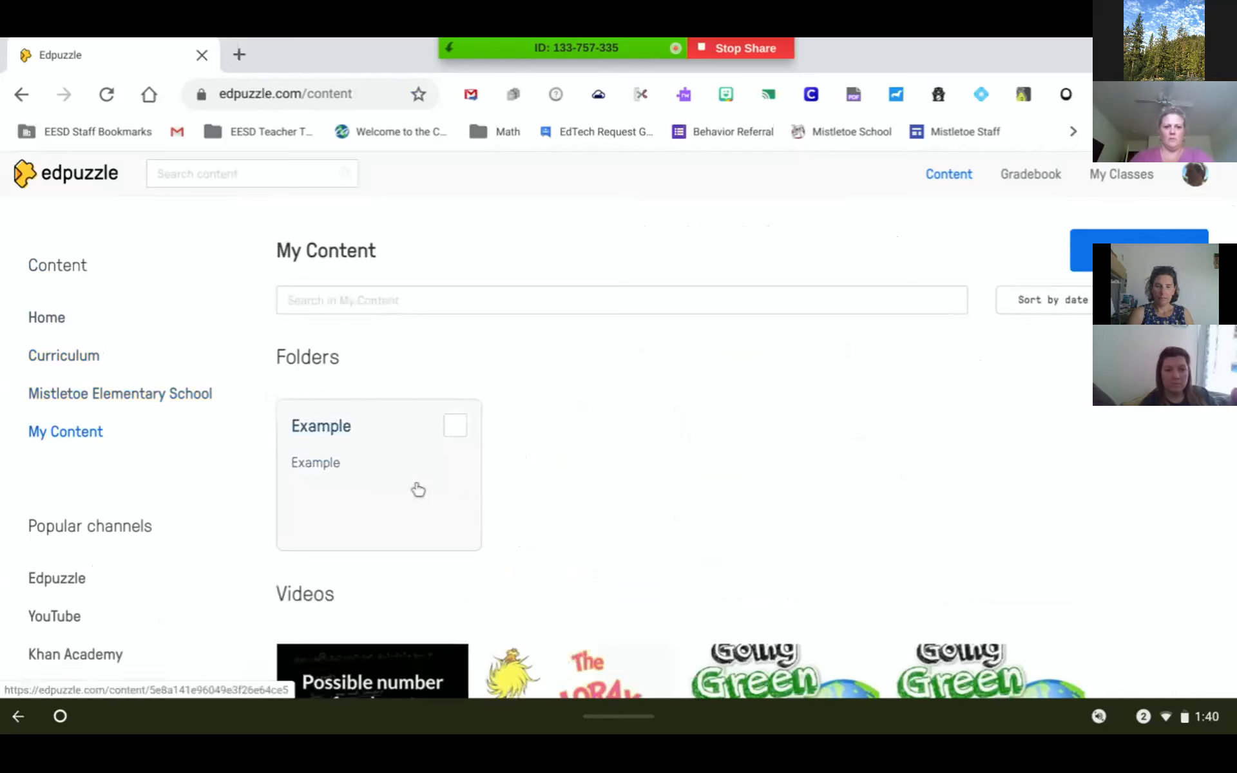
scroll(193, 482, "down", 1)
scroll(192, 482, "down", 3)
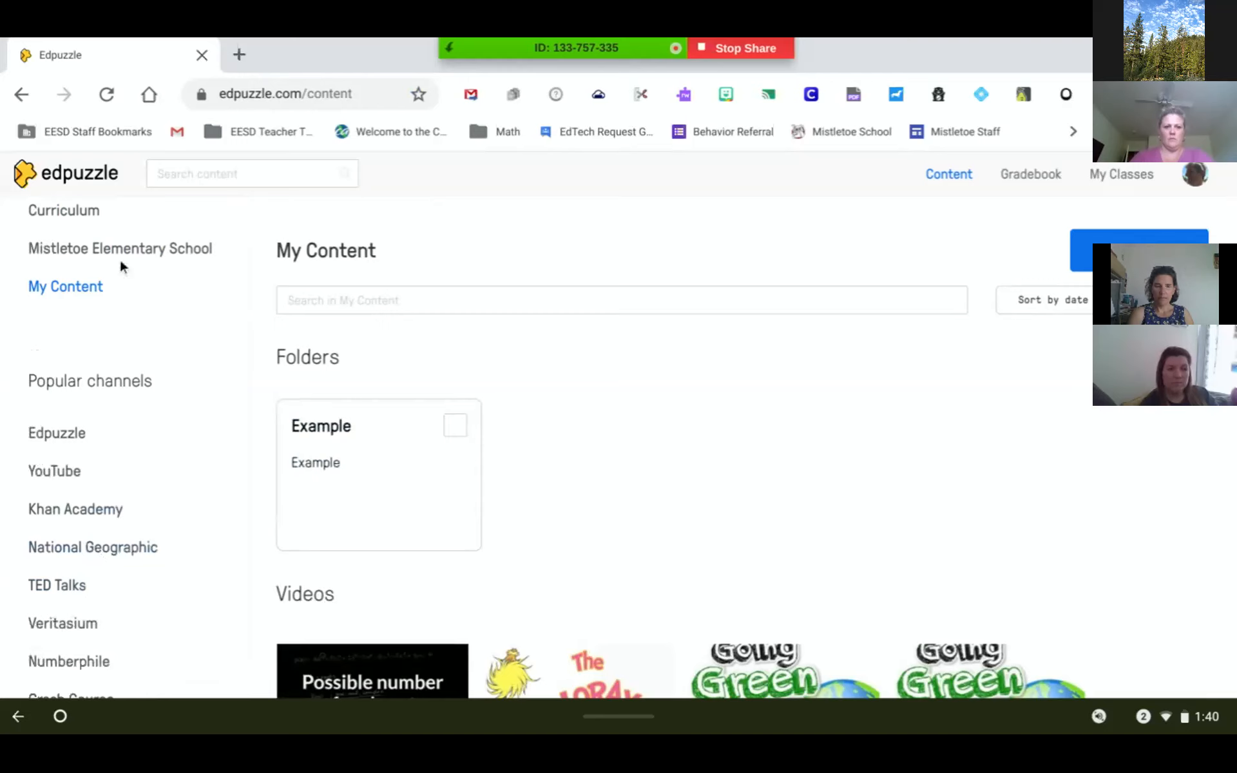
scroll(166, 354, "up", 3)
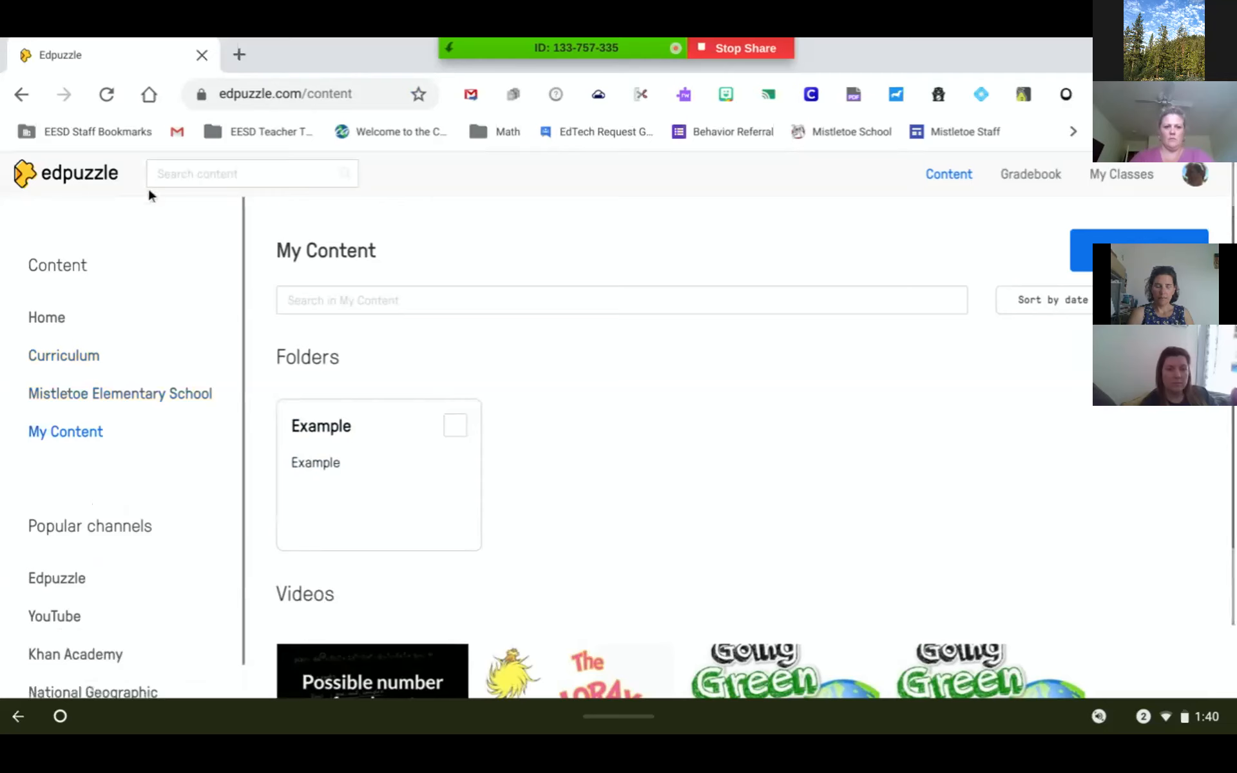
Search the Edpuzzle content library for "earth day song".
left_click(197, 176)
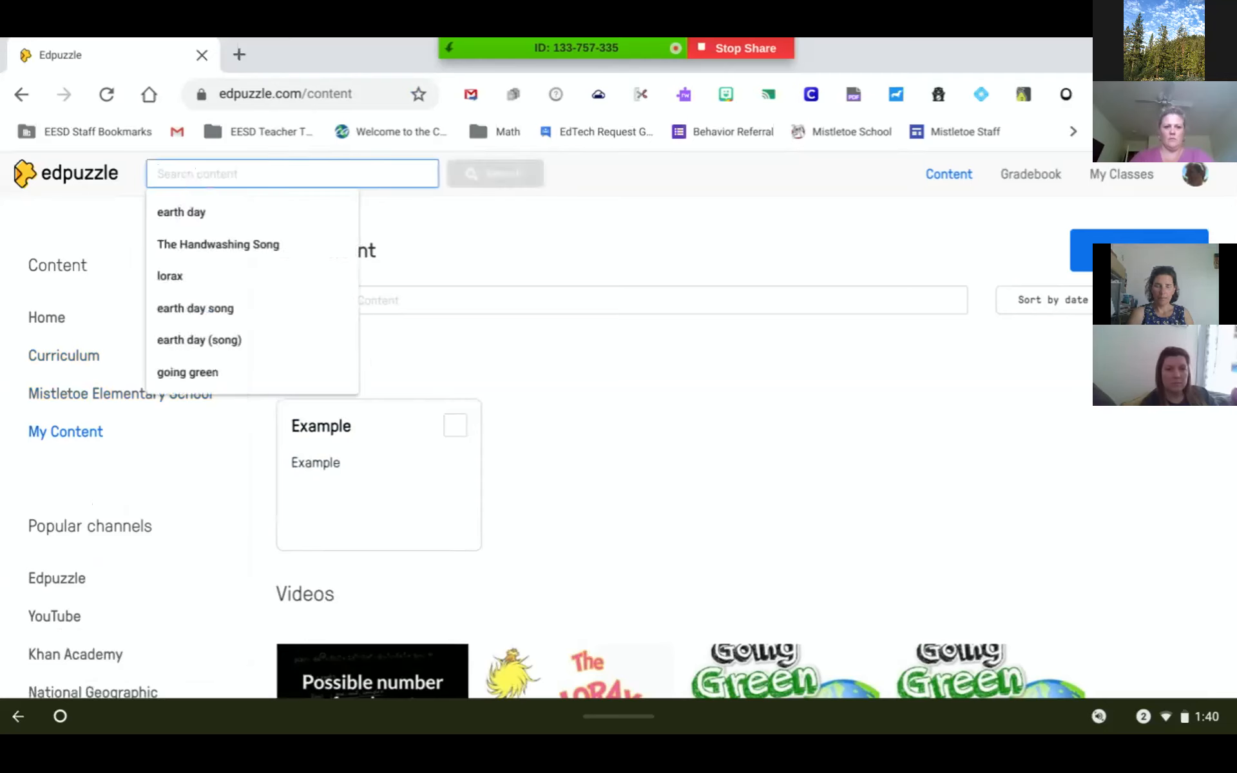
type("sci")
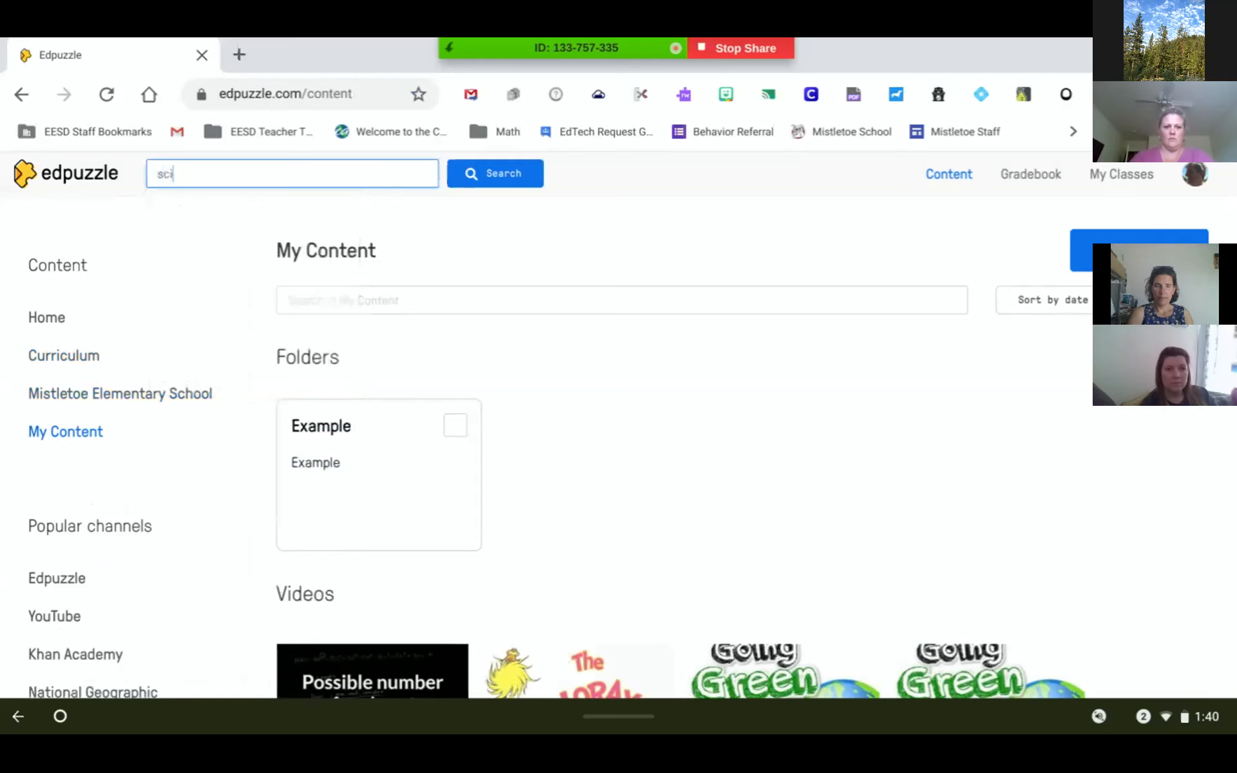
key("BackSpace")
key("BackSpace")
key("BackSpace")
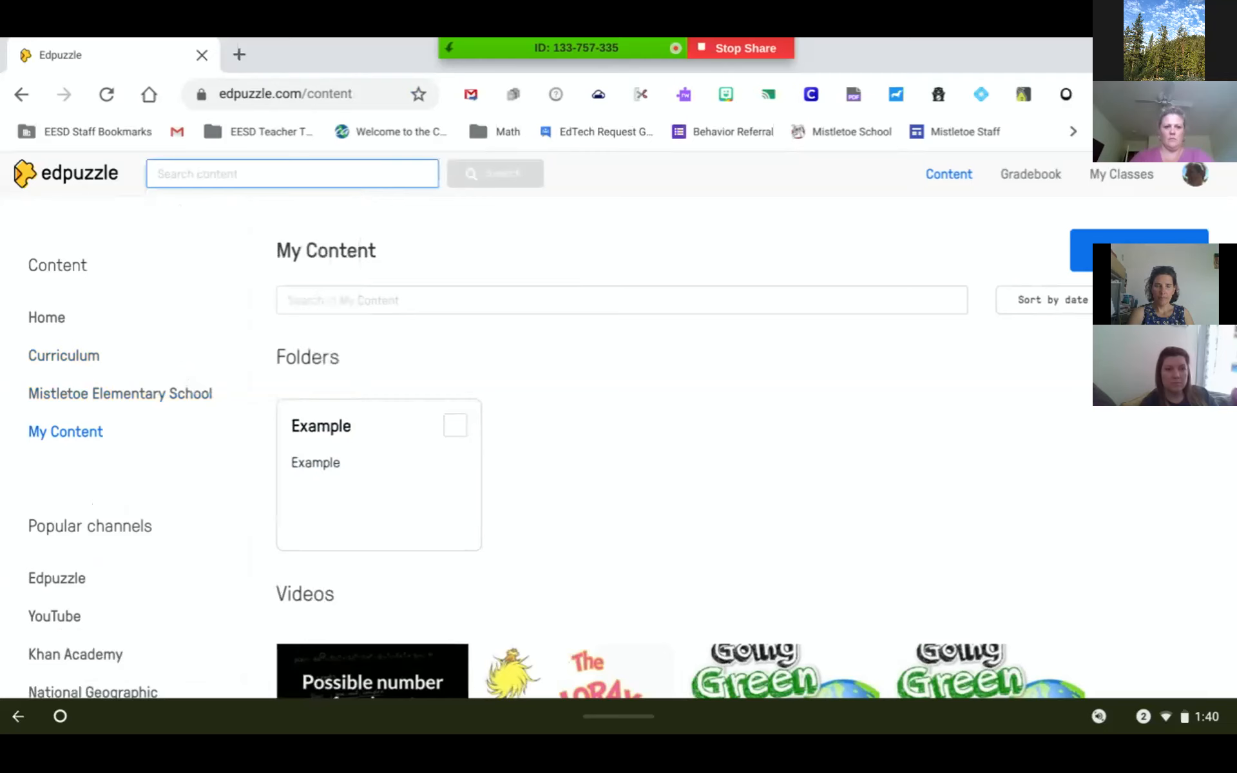
type("earth ")
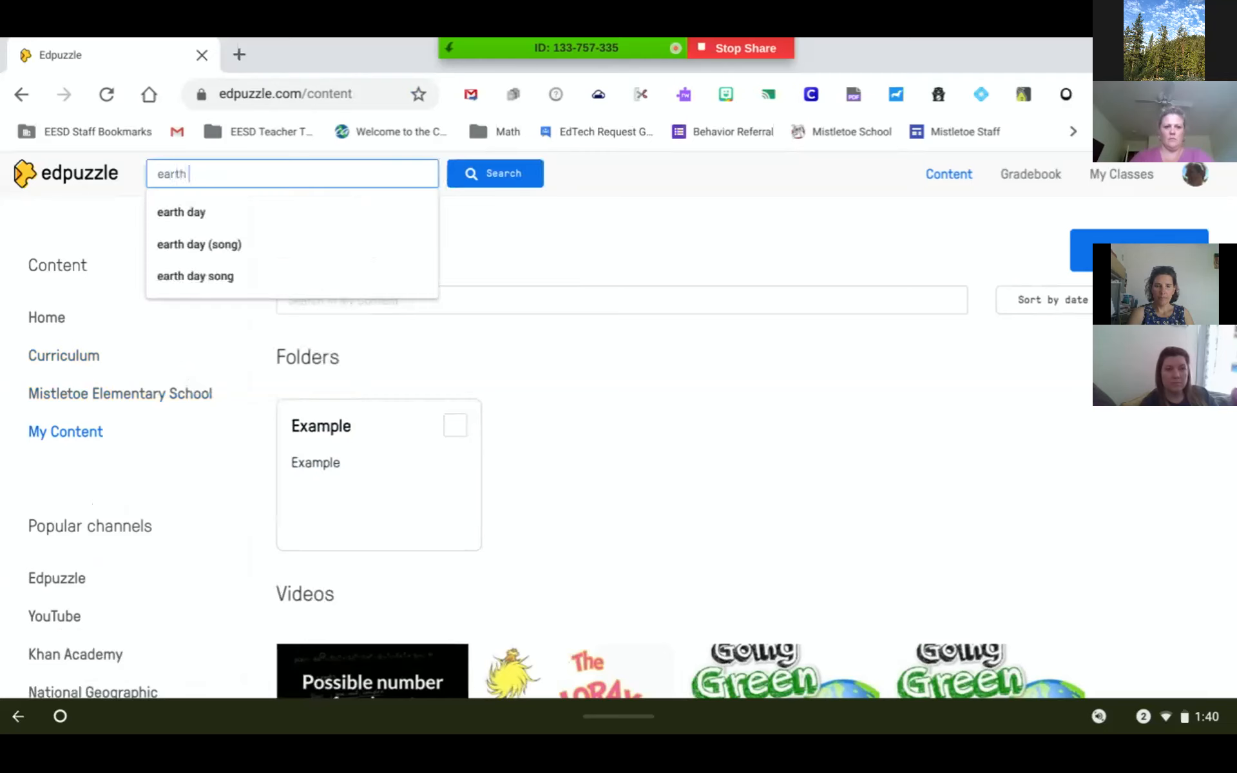
type("day s")
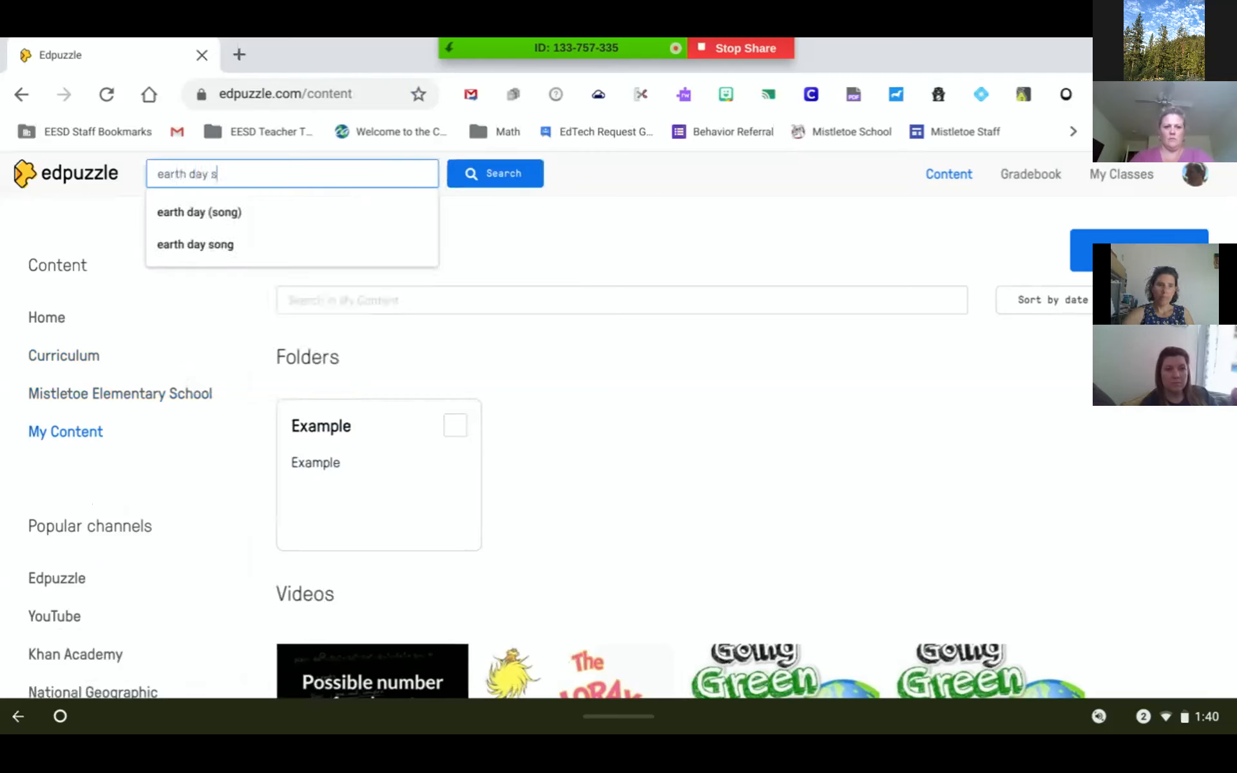
type("ong")
key("Return")
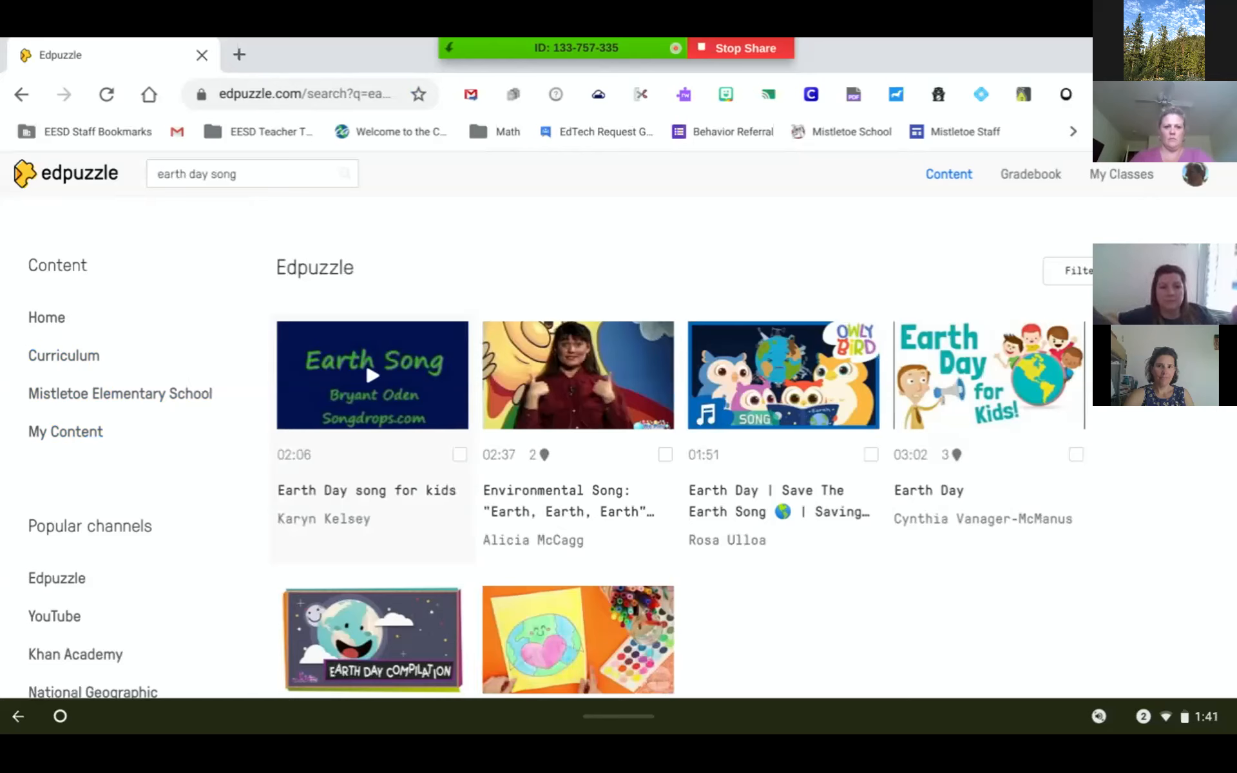
left_click(460, 455)
scroll(400, 462, "down", 2)
scroll(400, 471, "up", 2)
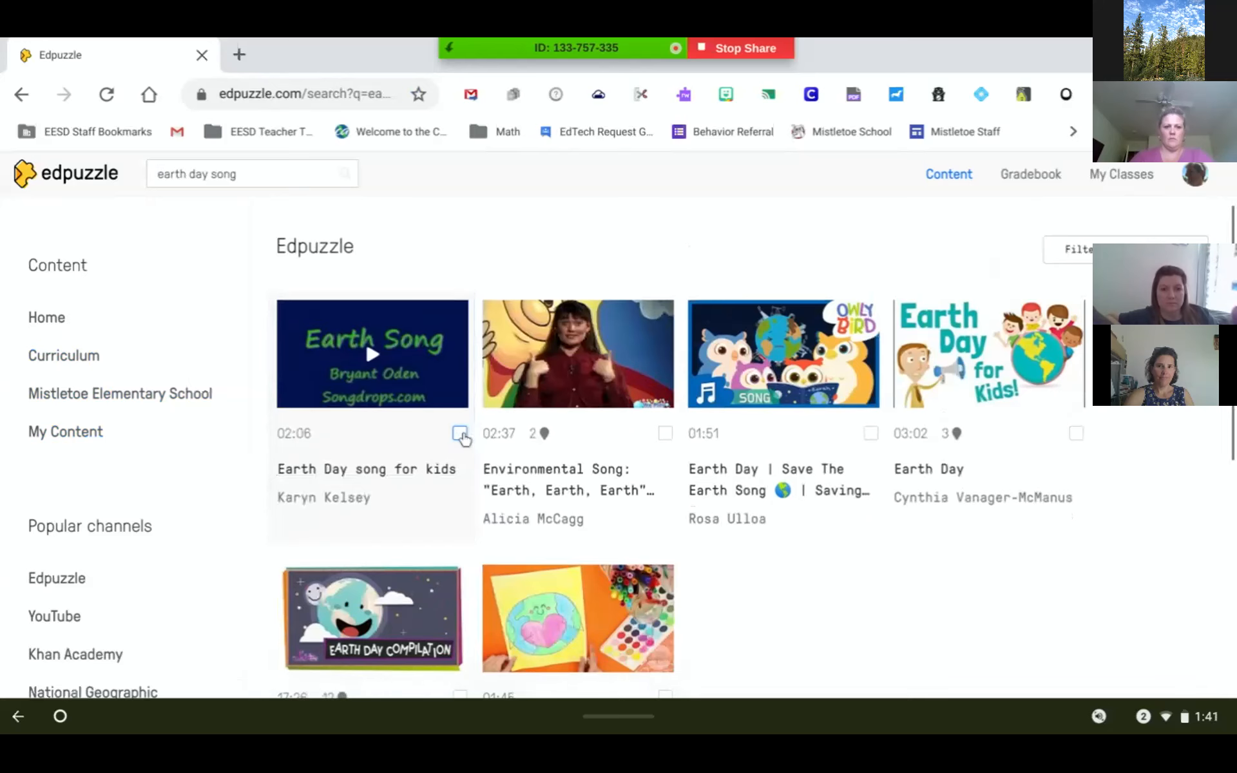
scroll(760, 567, "down", 7)
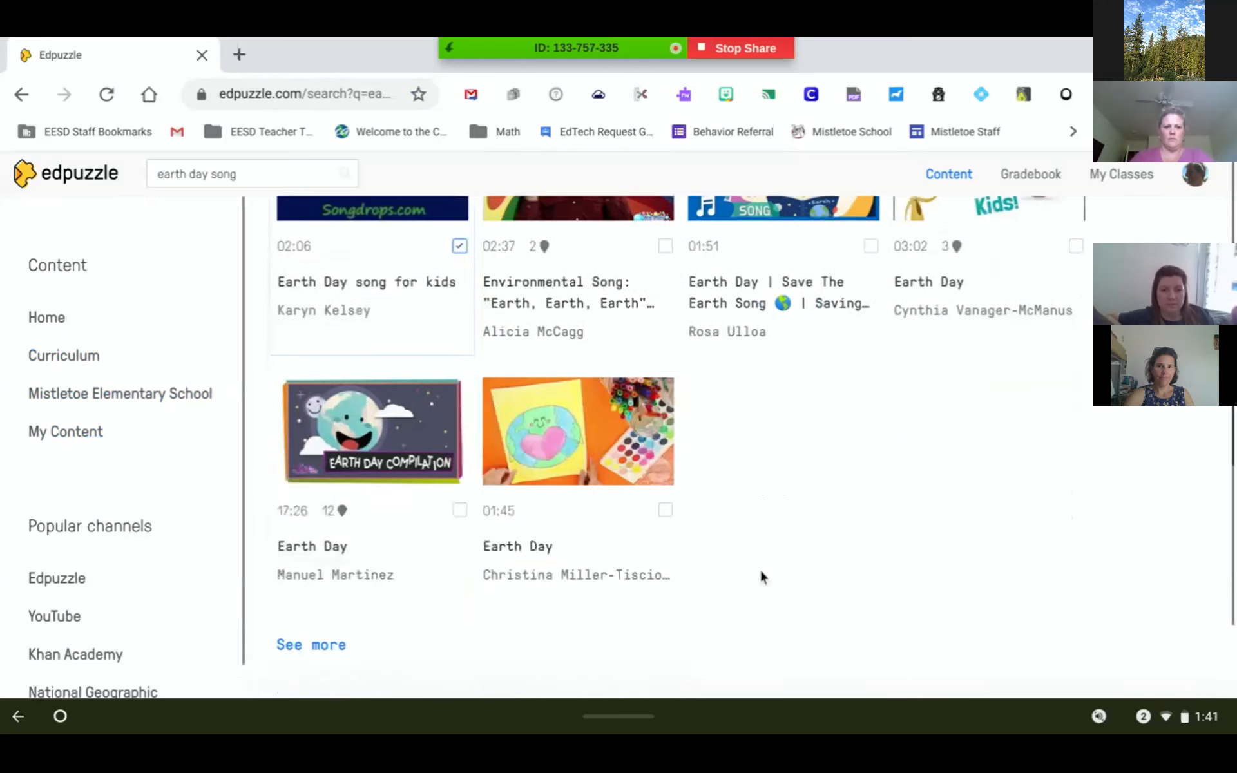
scroll(759, 568, "up", 4)
scroll(759, 568, "up", 3)
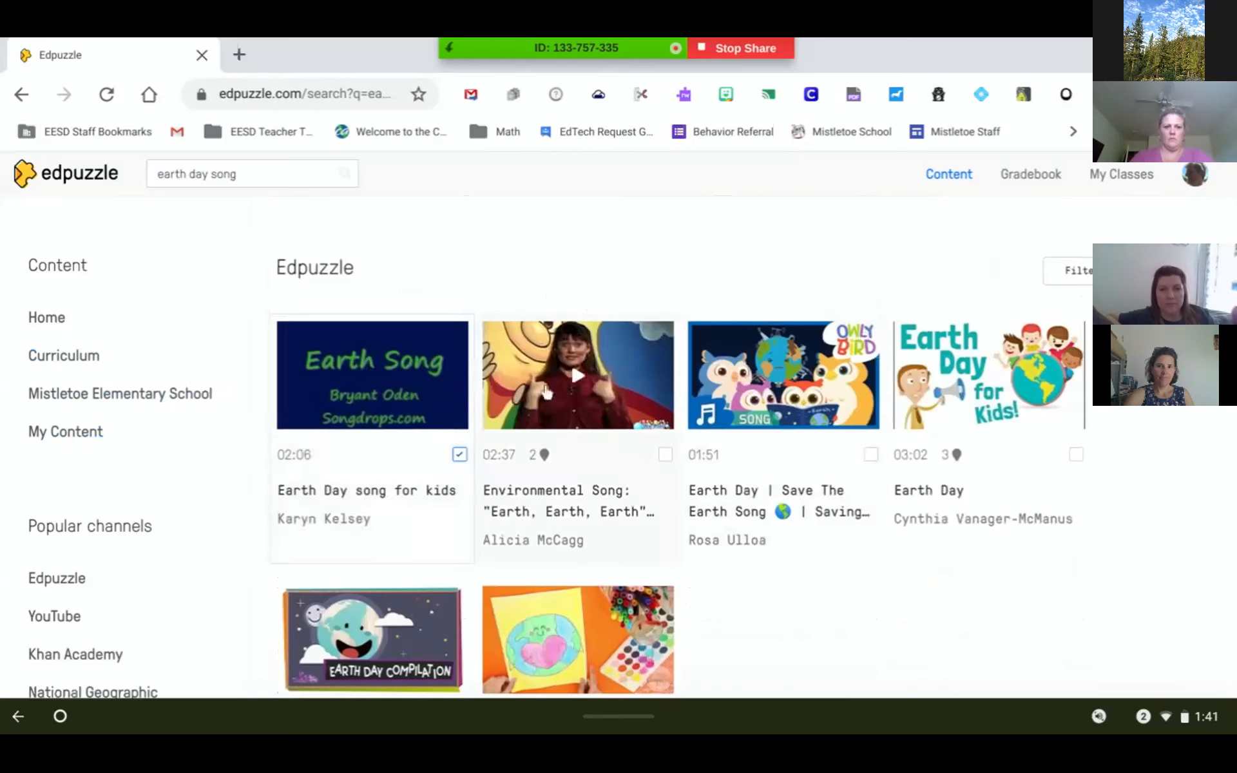
left_click(459, 454)
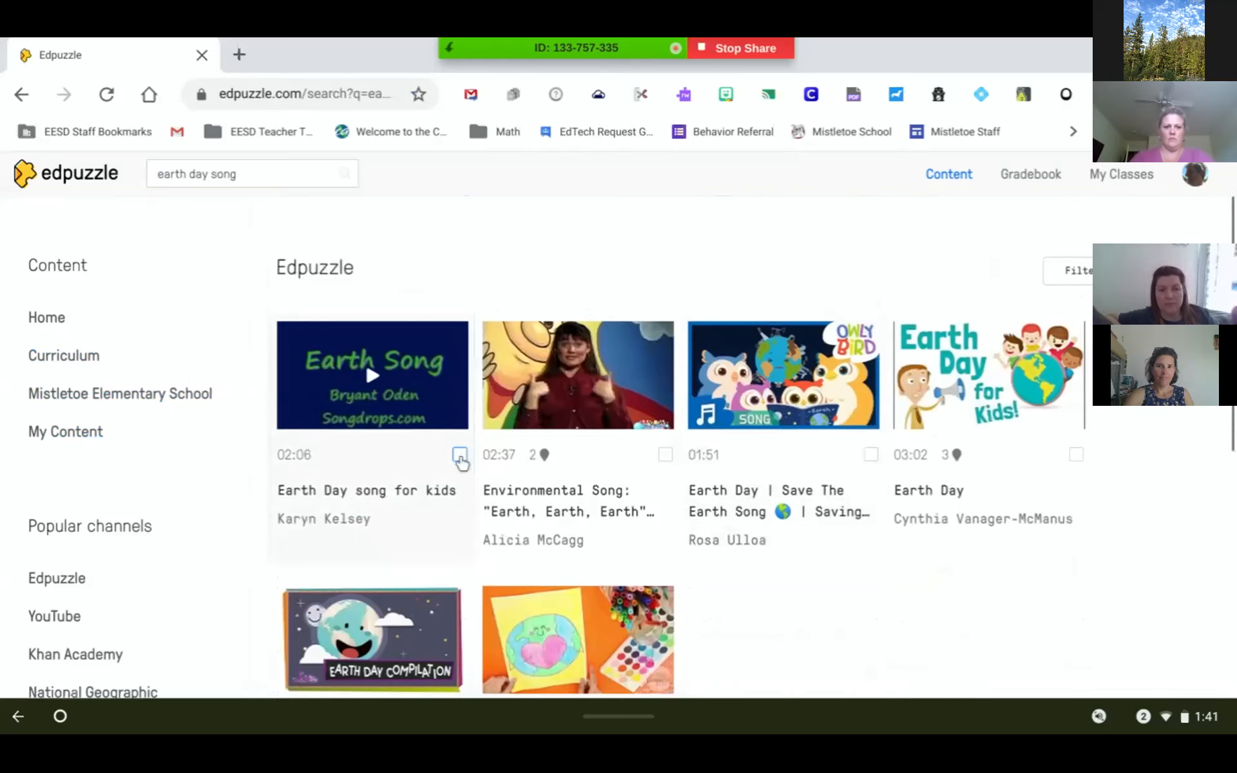
Select and open the Environmental Song "Earth, Earth, Earth" video, and copy it to My Content.
left_click(665, 455)
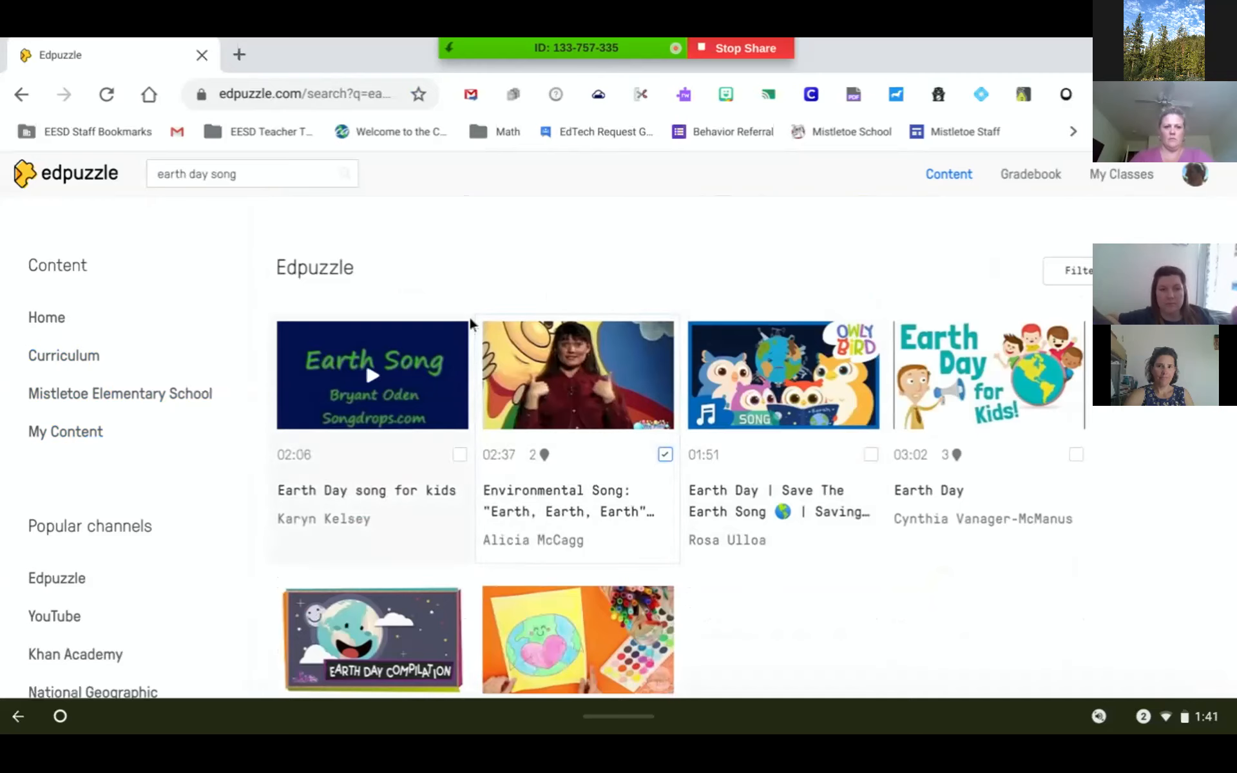
left_click(501, 346)
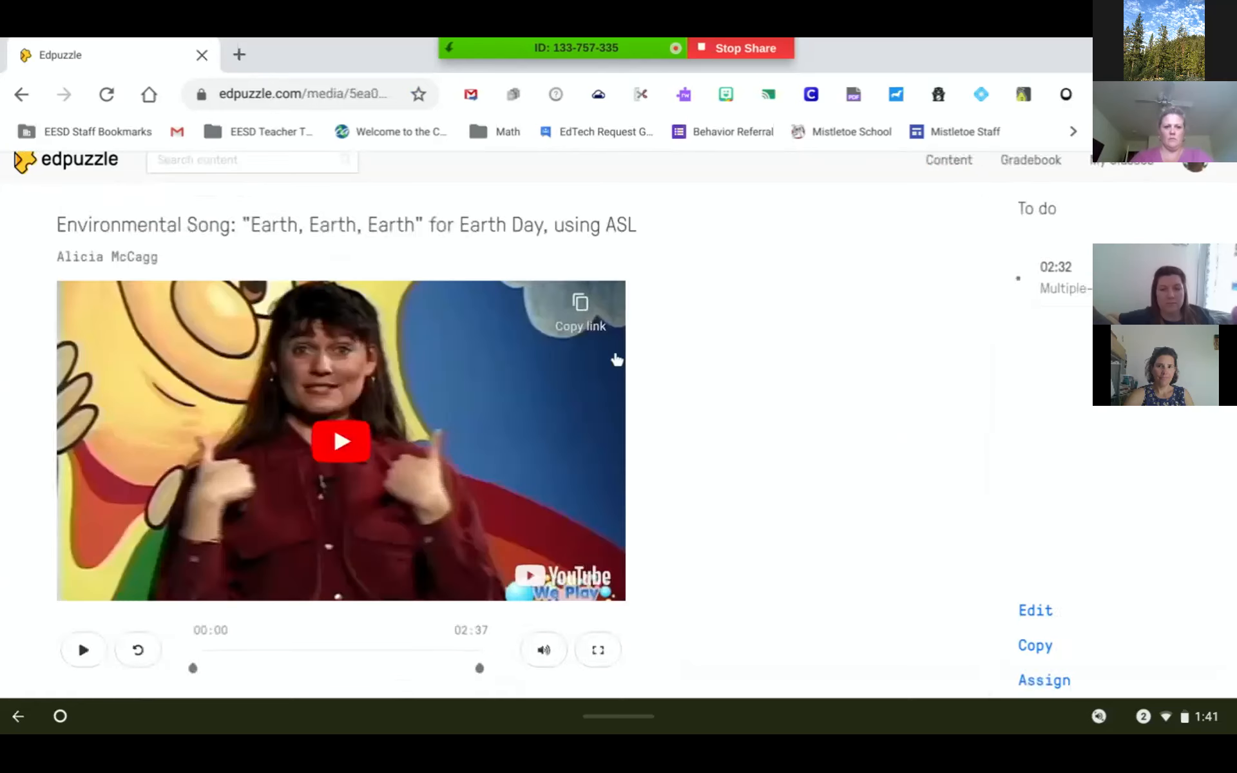
scroll(733, 453, "down", 2)
scroll(733, 453, "up", 2)
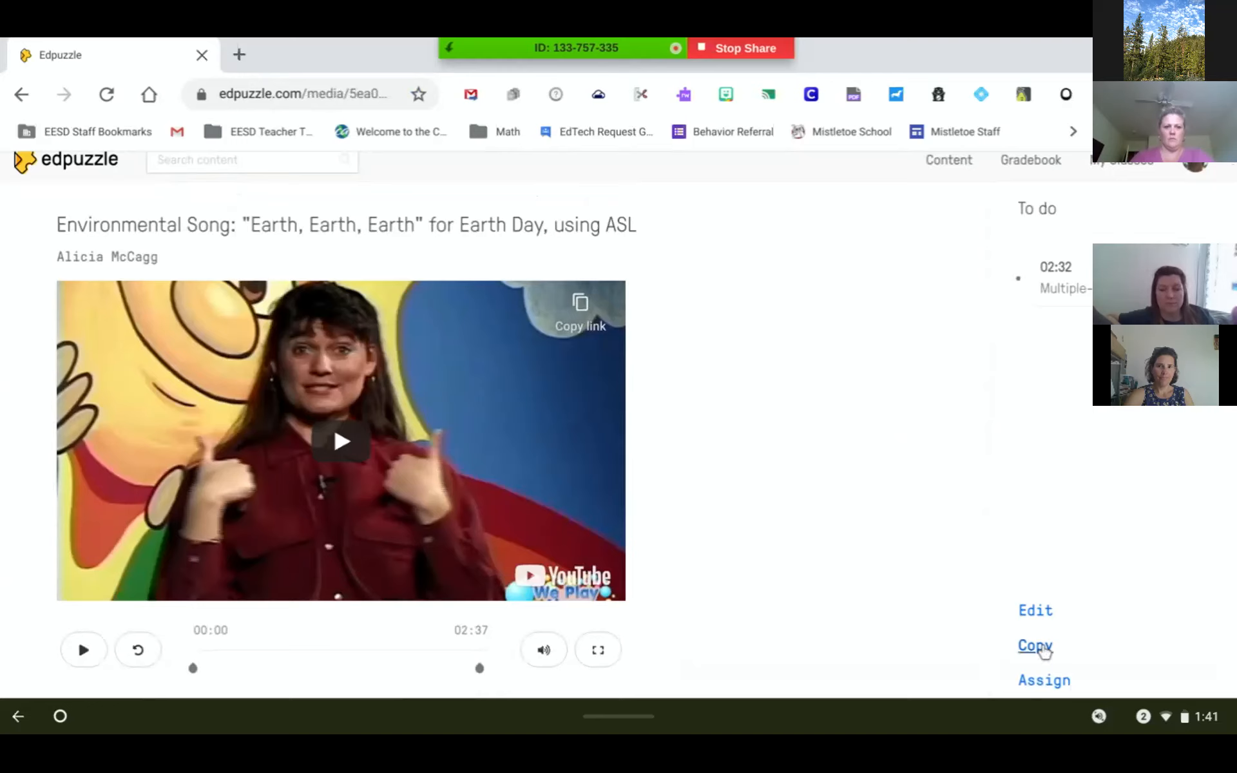
left_click(1036, 646)
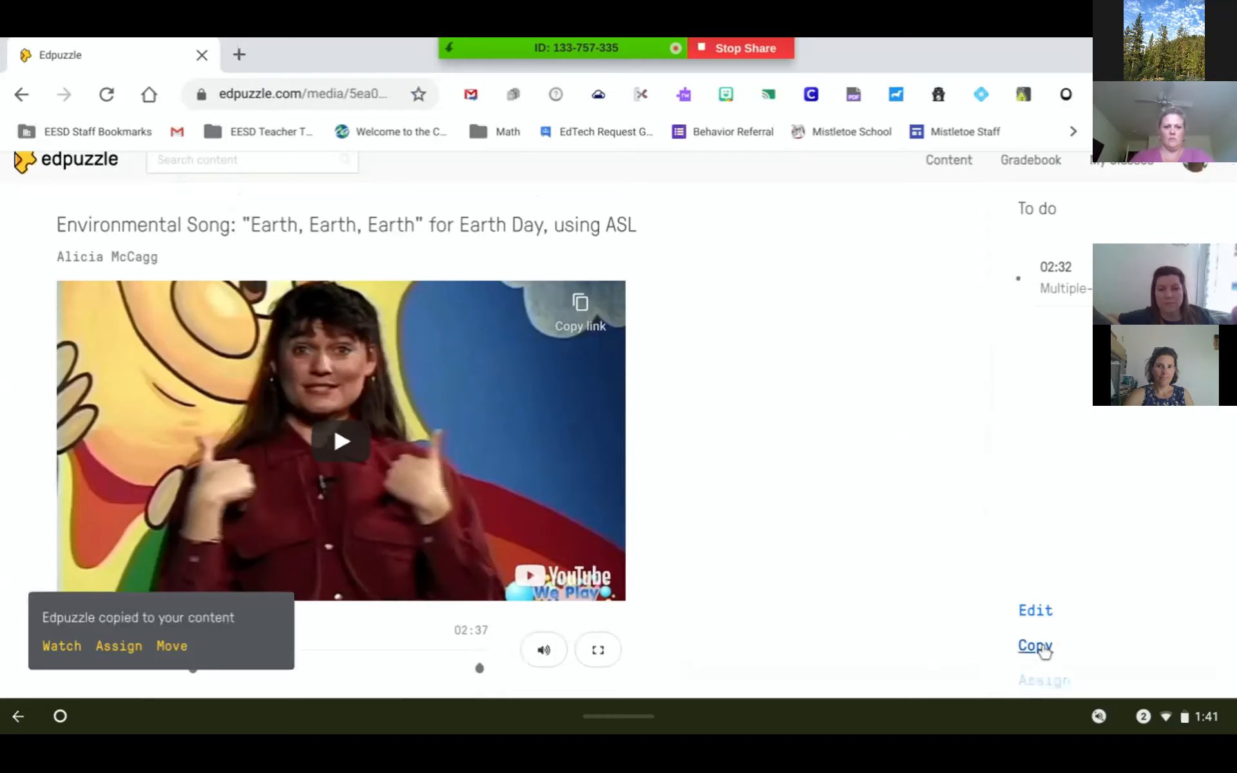
Preview the Environmental Song video by continuing past its opening note, pause playback, and look over the rest of its page.
left_click(133, 652)
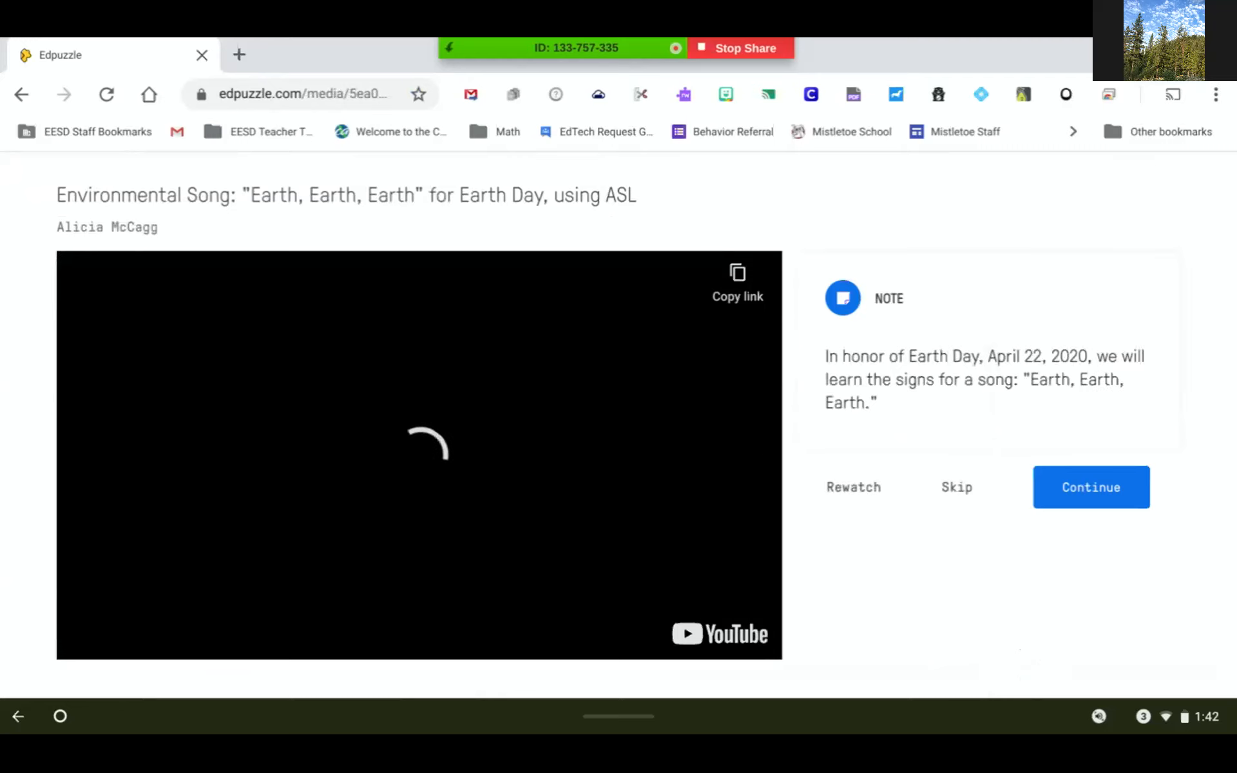
scroll(926, 444, "down", 1)
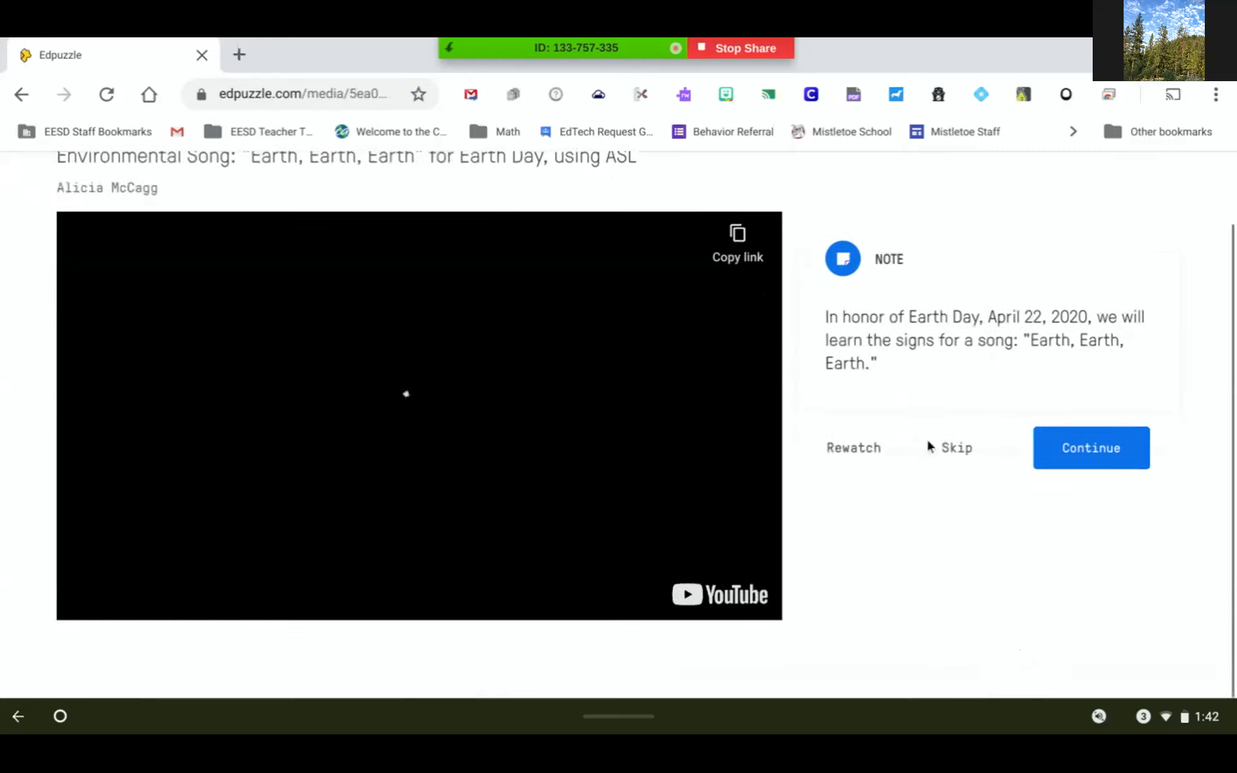
scroll(928, 441, "up", 2)
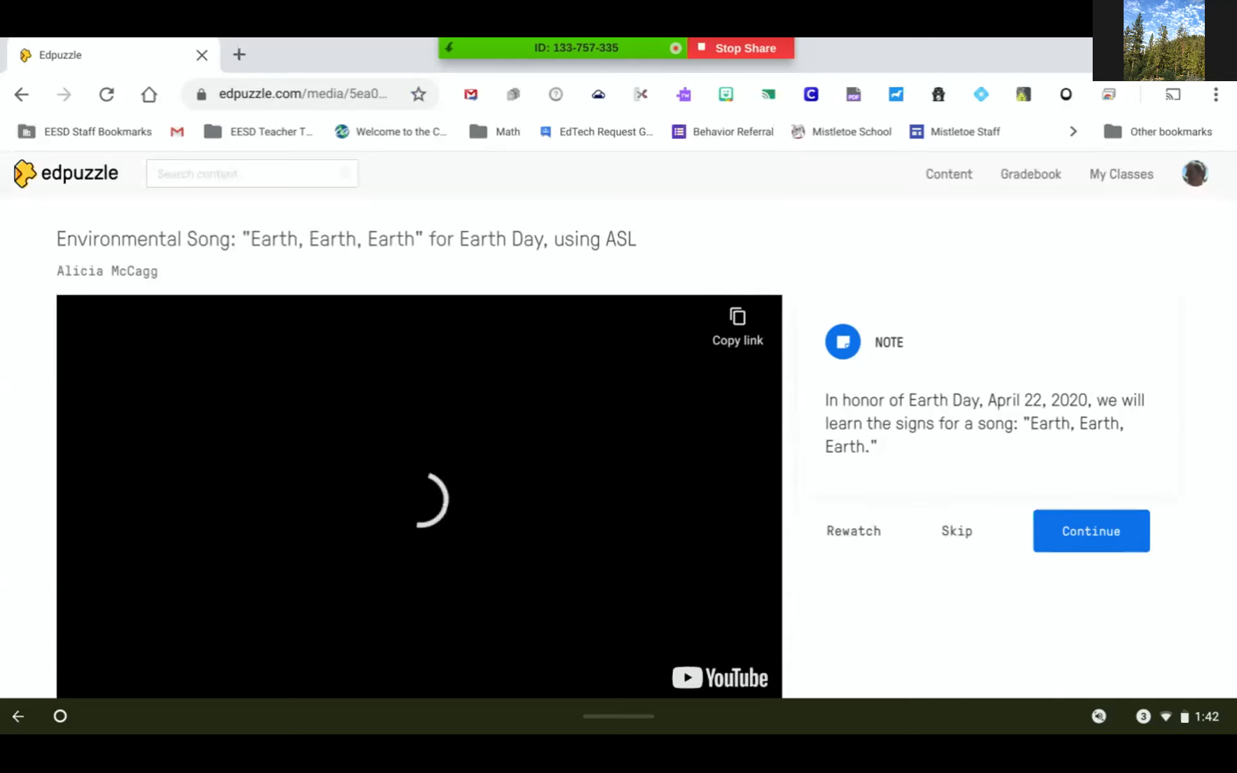
scroll(624, 425, "down", 1)
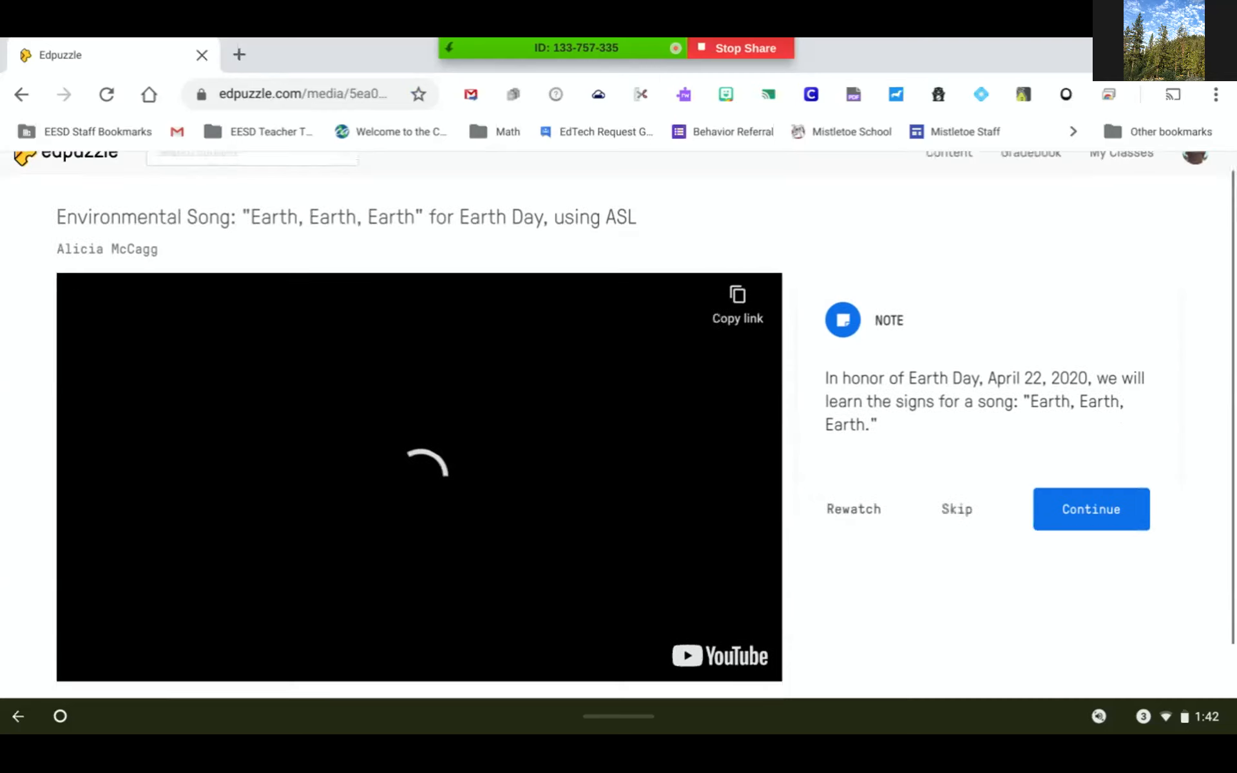
left_click(1166, 718)
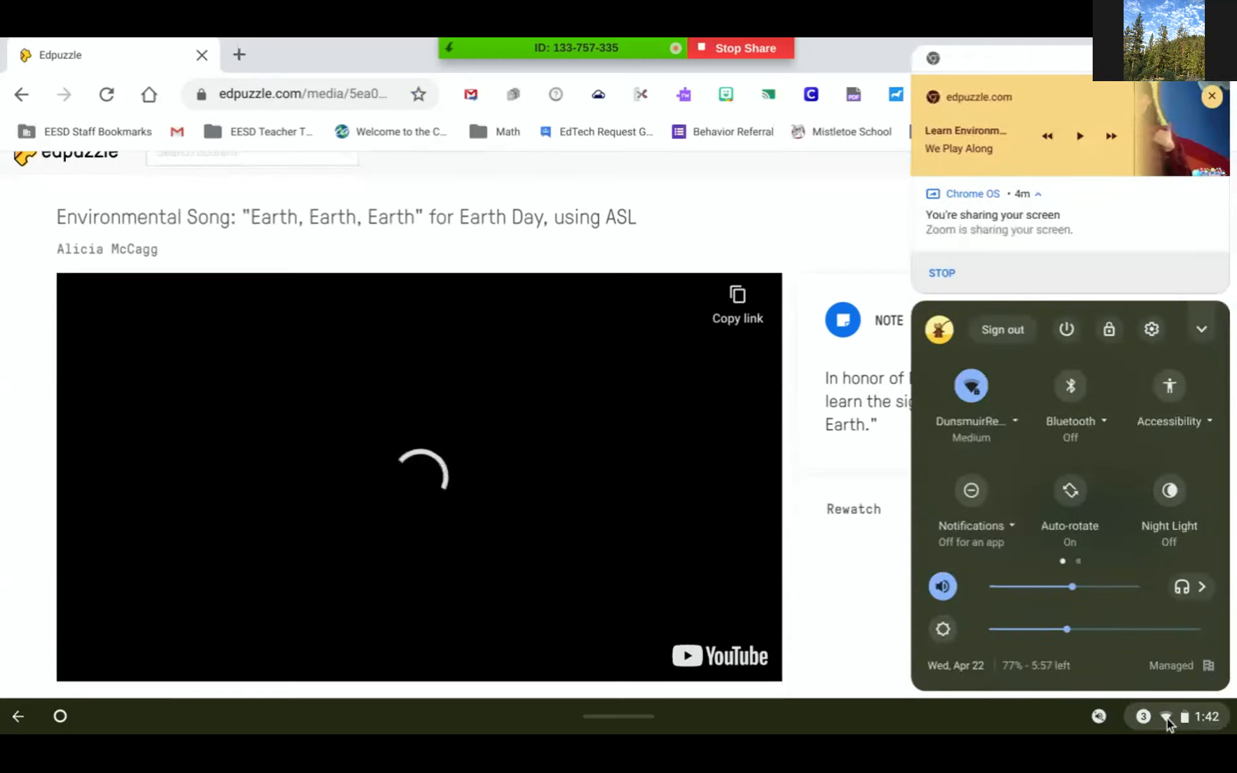
left_click(1166, 718)
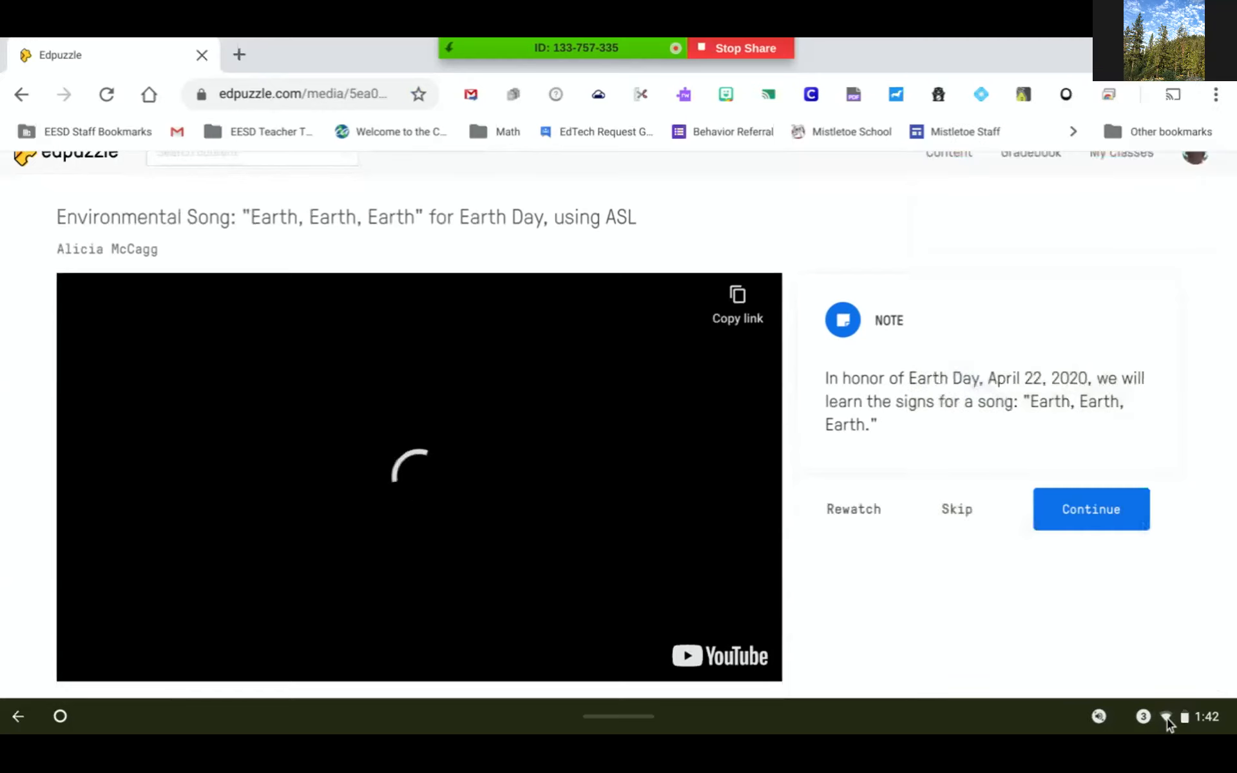
left_click(1109, 518)
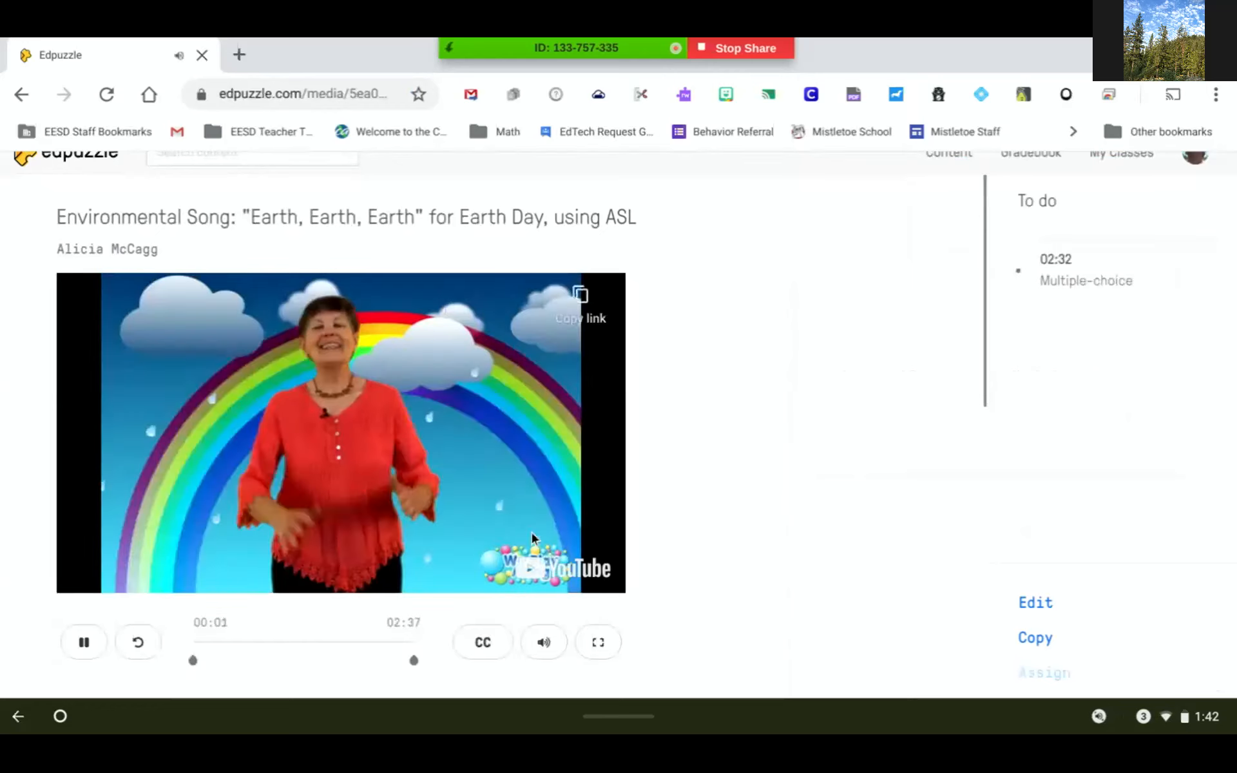
left_click(83, 643)
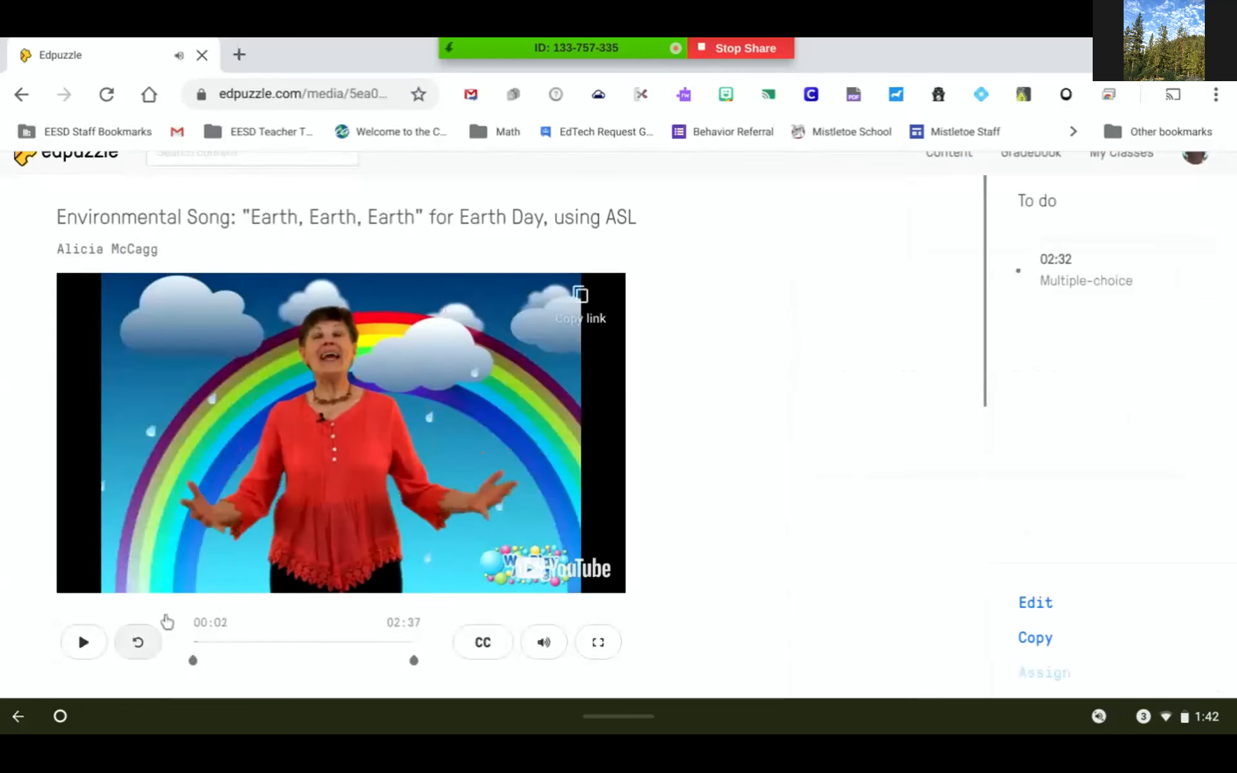
scroll(666, 493, "down", 6)
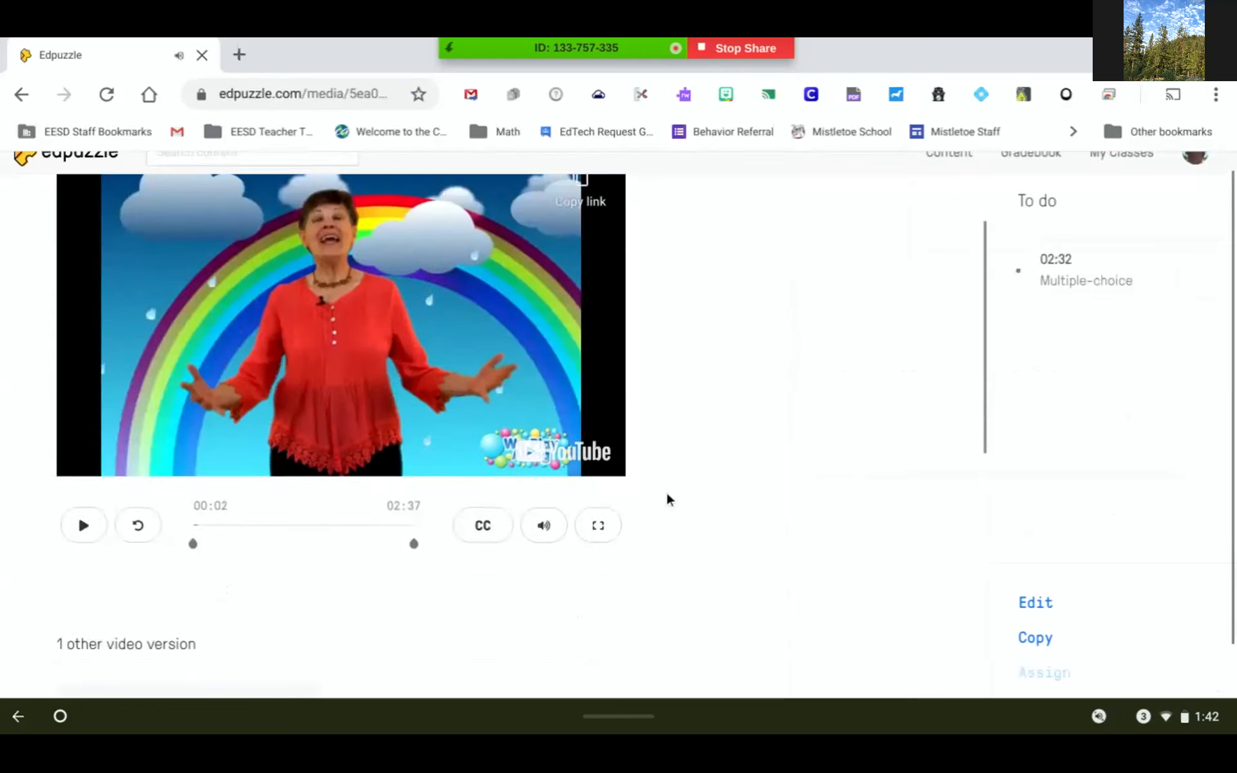
scroll(666, 499, "down", 3)
scroll(641, 440, "up", 8)
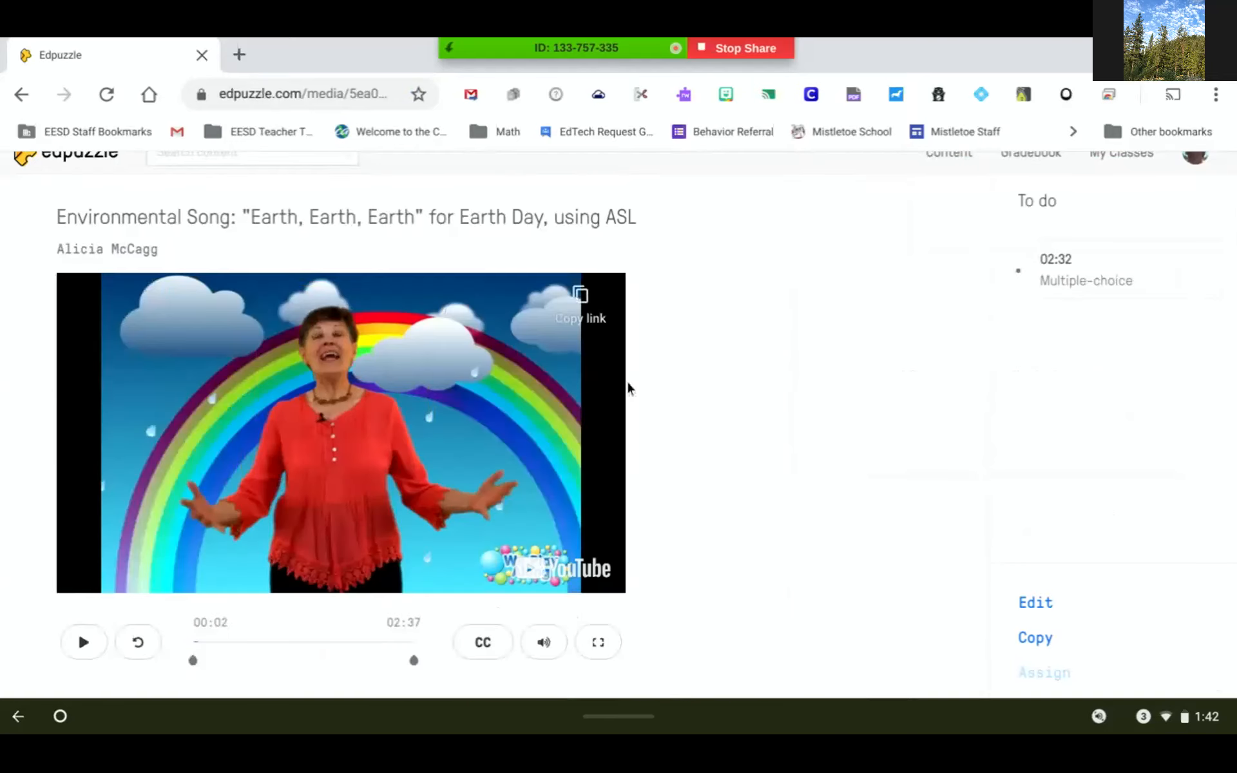
Copy the Environmental Song video to My Content again and open the class assignment options for the copy.
left_click(1039, 638)
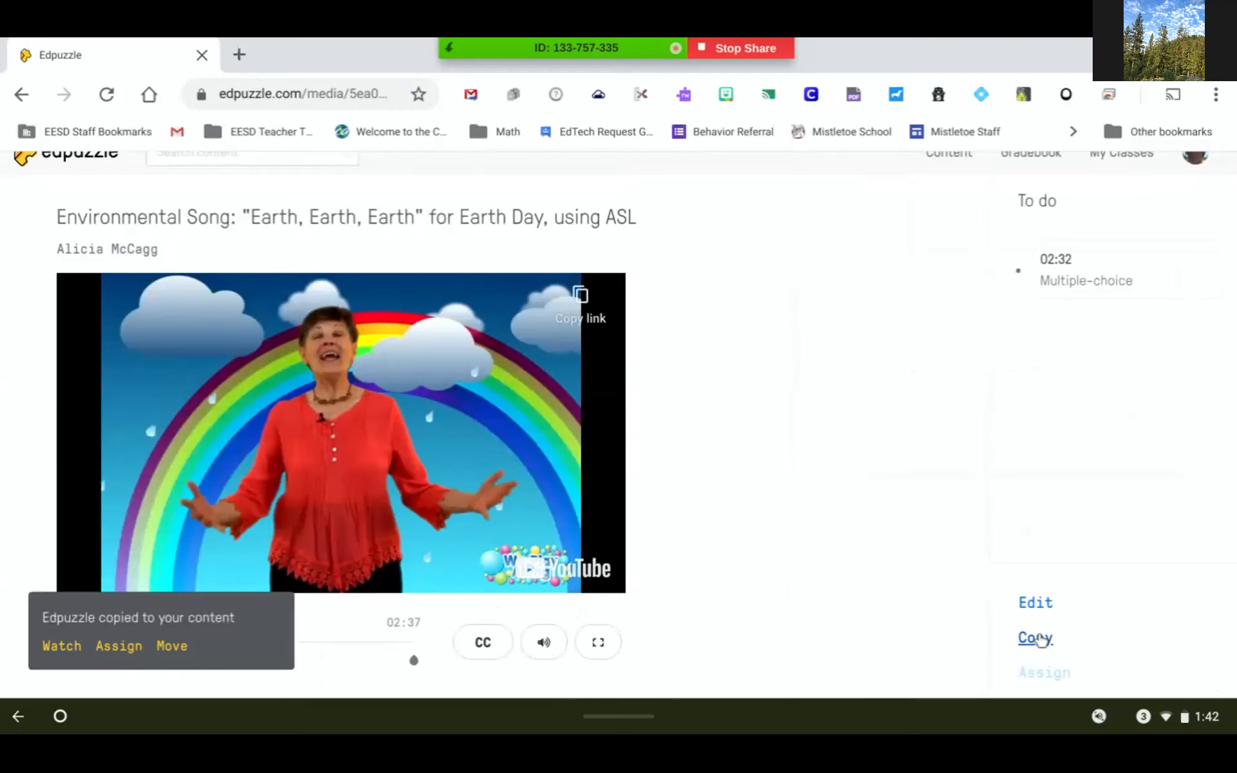
left_click(119, 646)
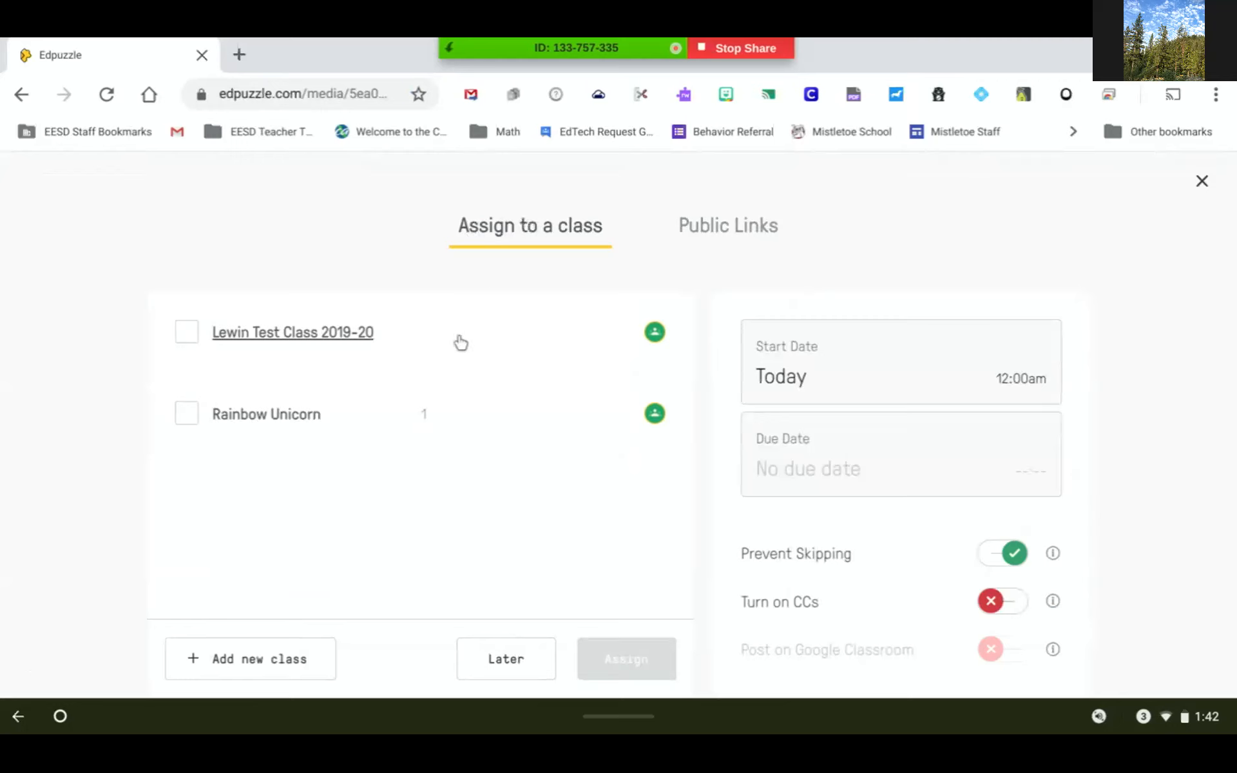
Look through the Google Classroom classes available for import, and cancel back to the video's class assignment options.
scroll(461, 343, "down", 1)
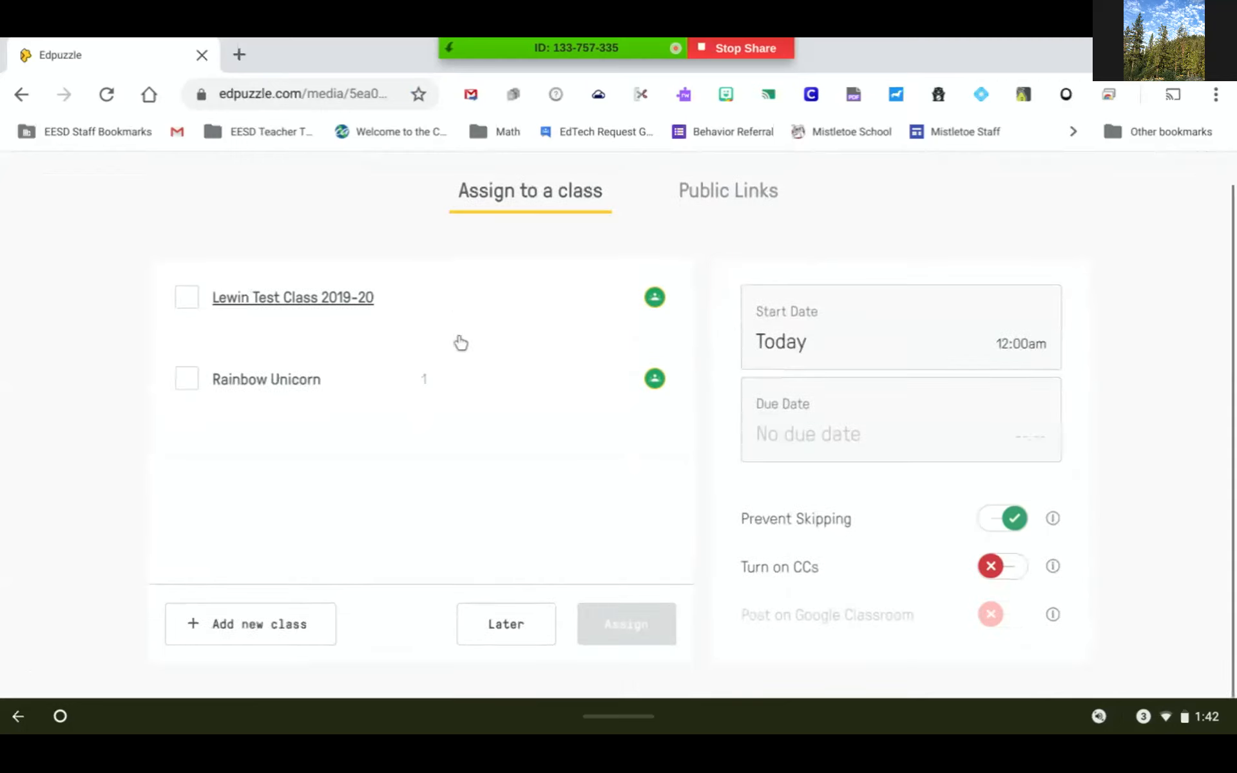
left_click(267, 636)
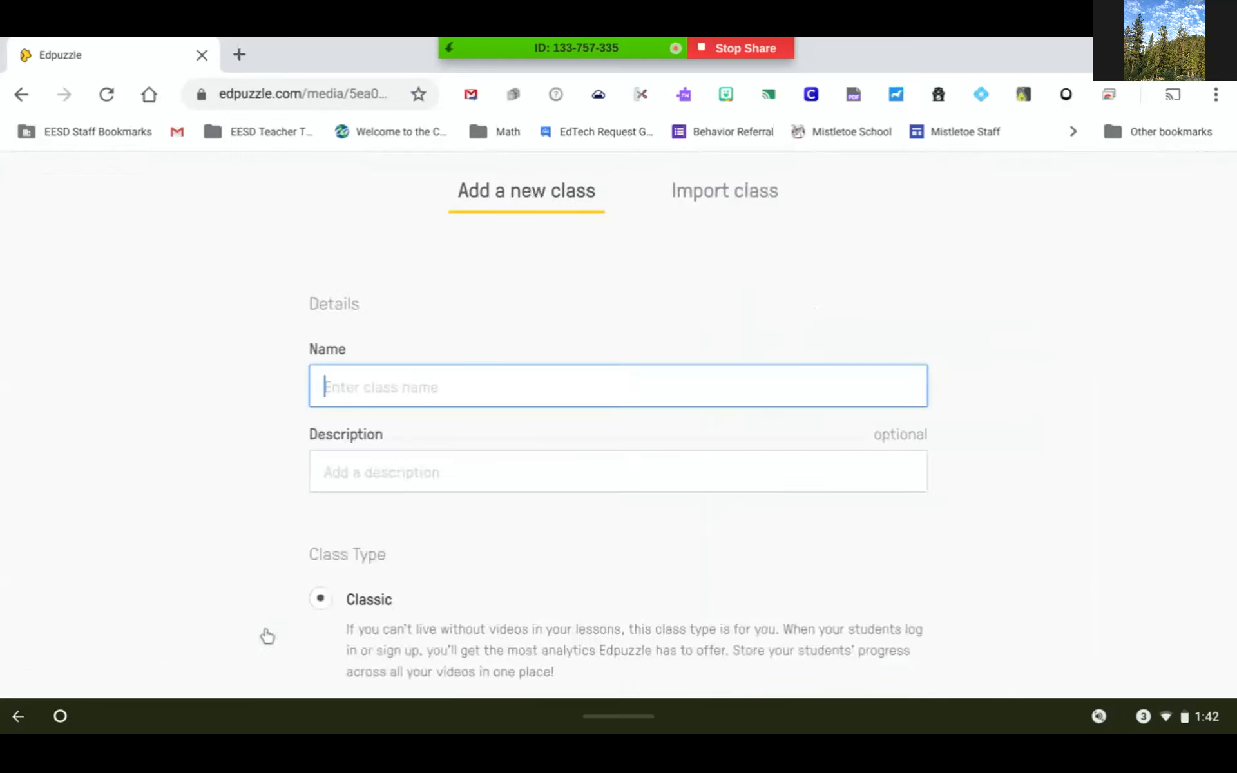
left_click(715, 193)
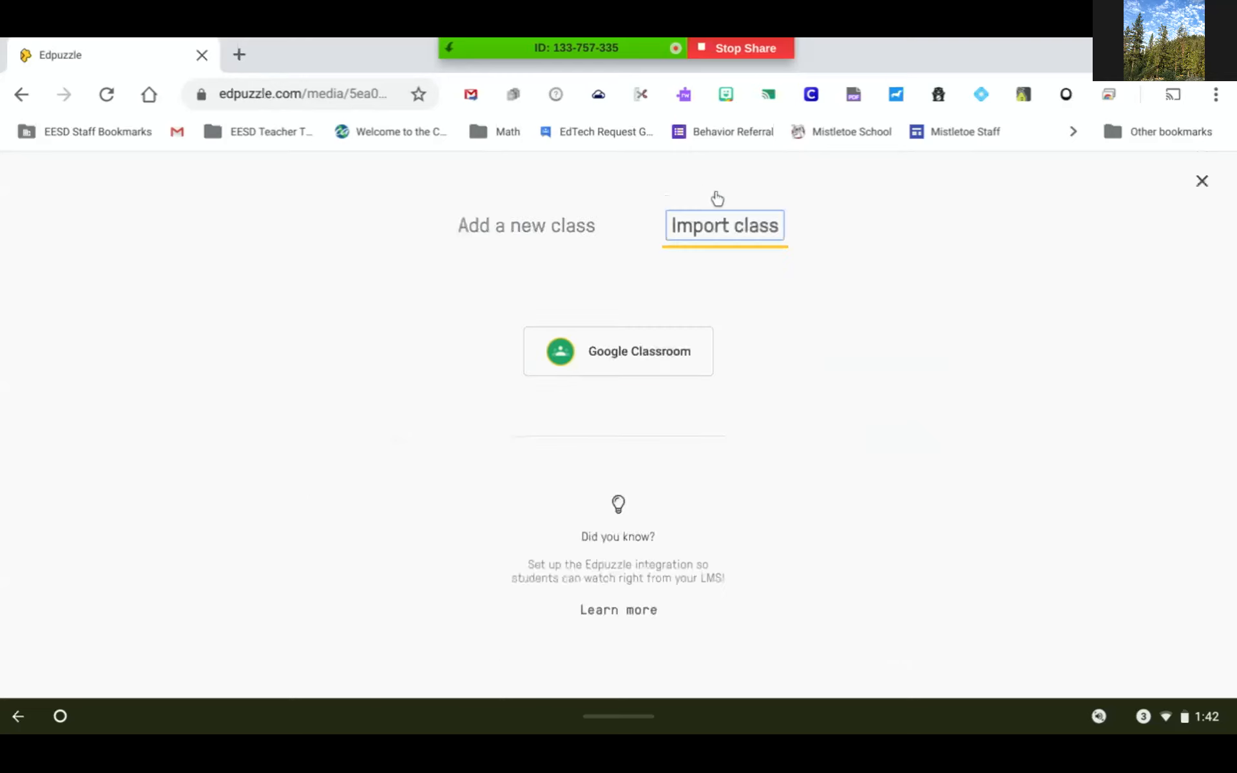
left_click(594, 362)
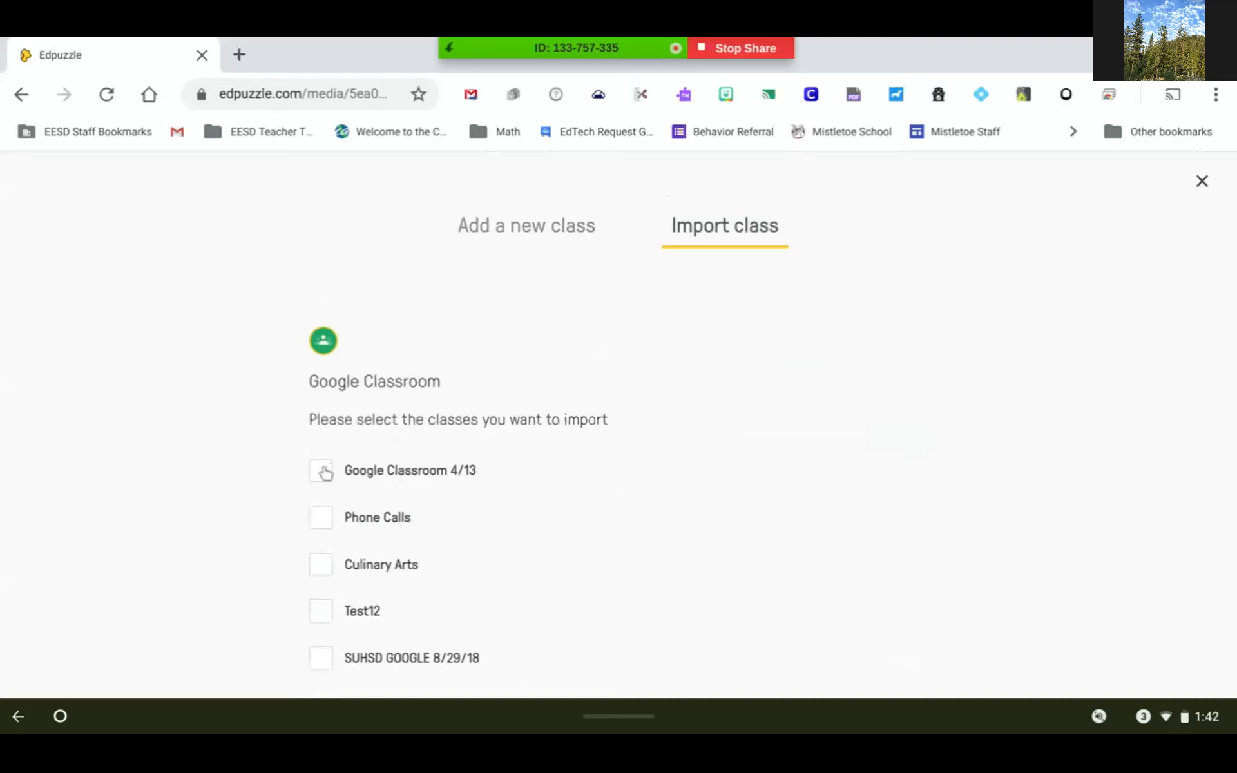
scroll(671, 451, "down", 5)
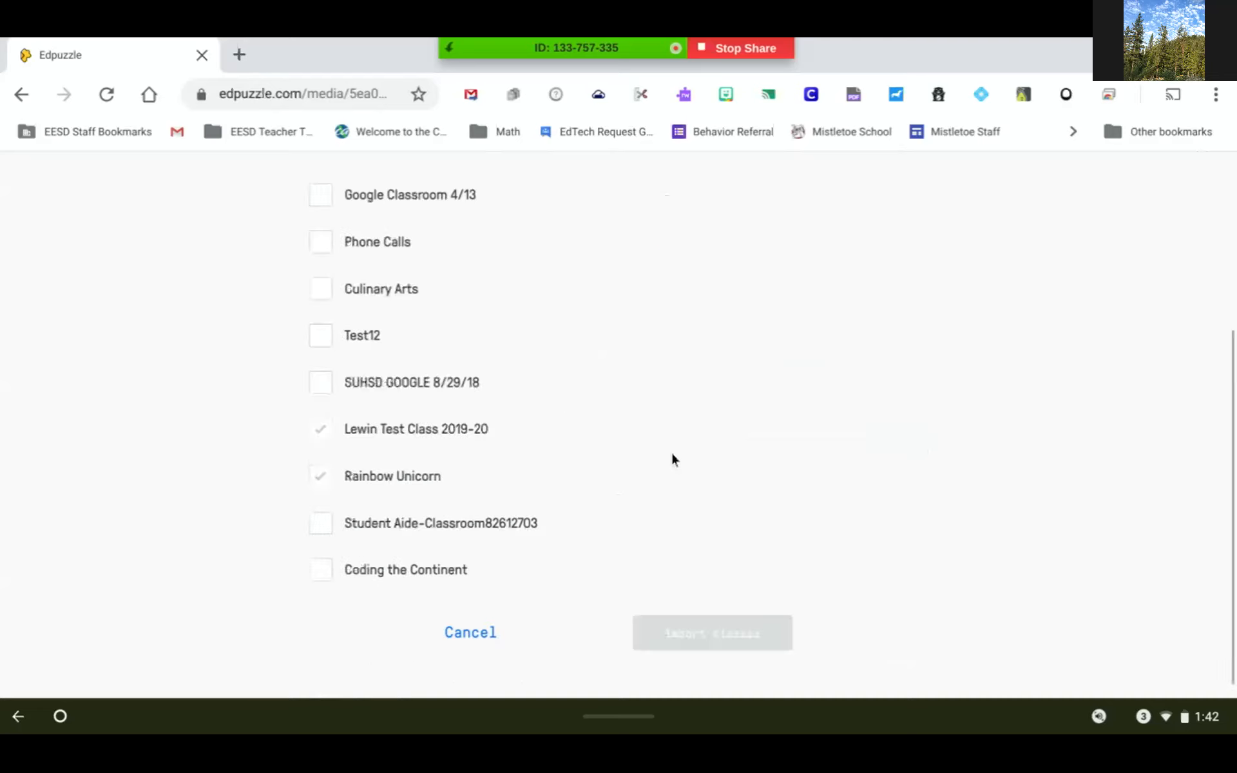
left_click(471, 613)
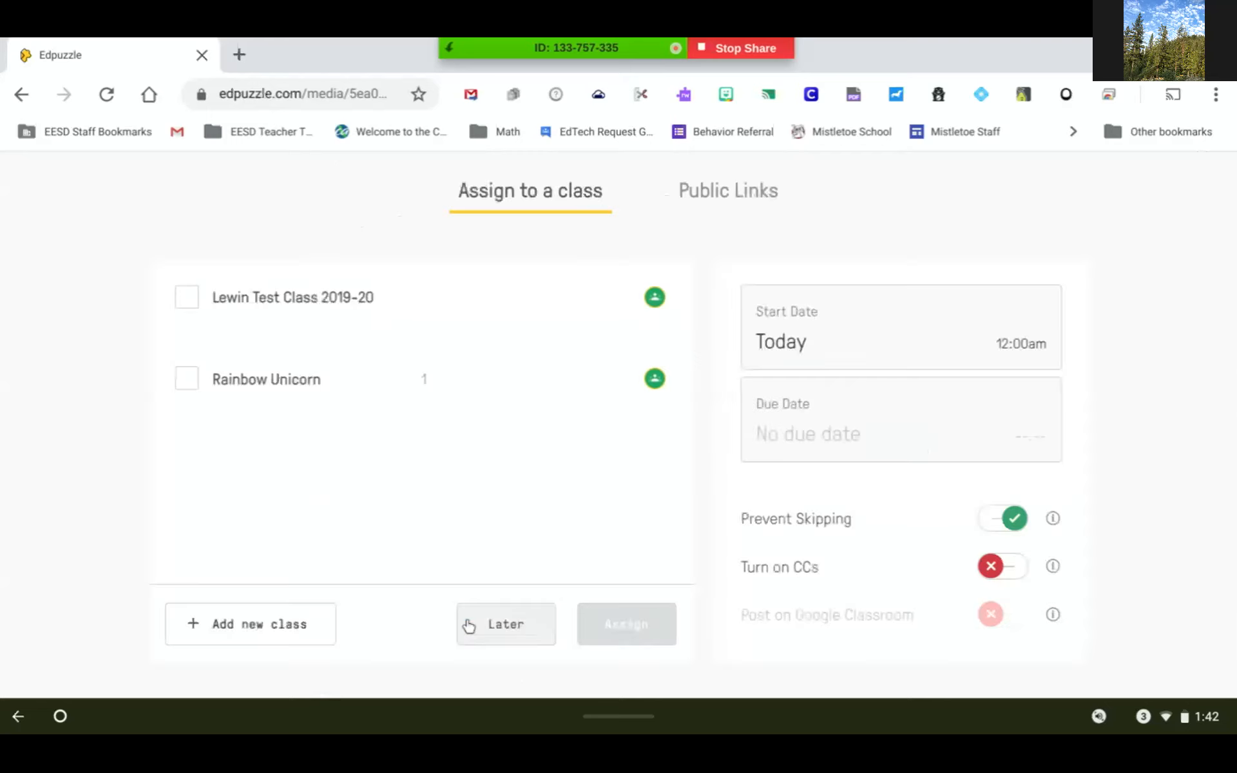
Select the 2019-20 test class as the class to receive the Environmental Song assignment.
left_click(187, 299)
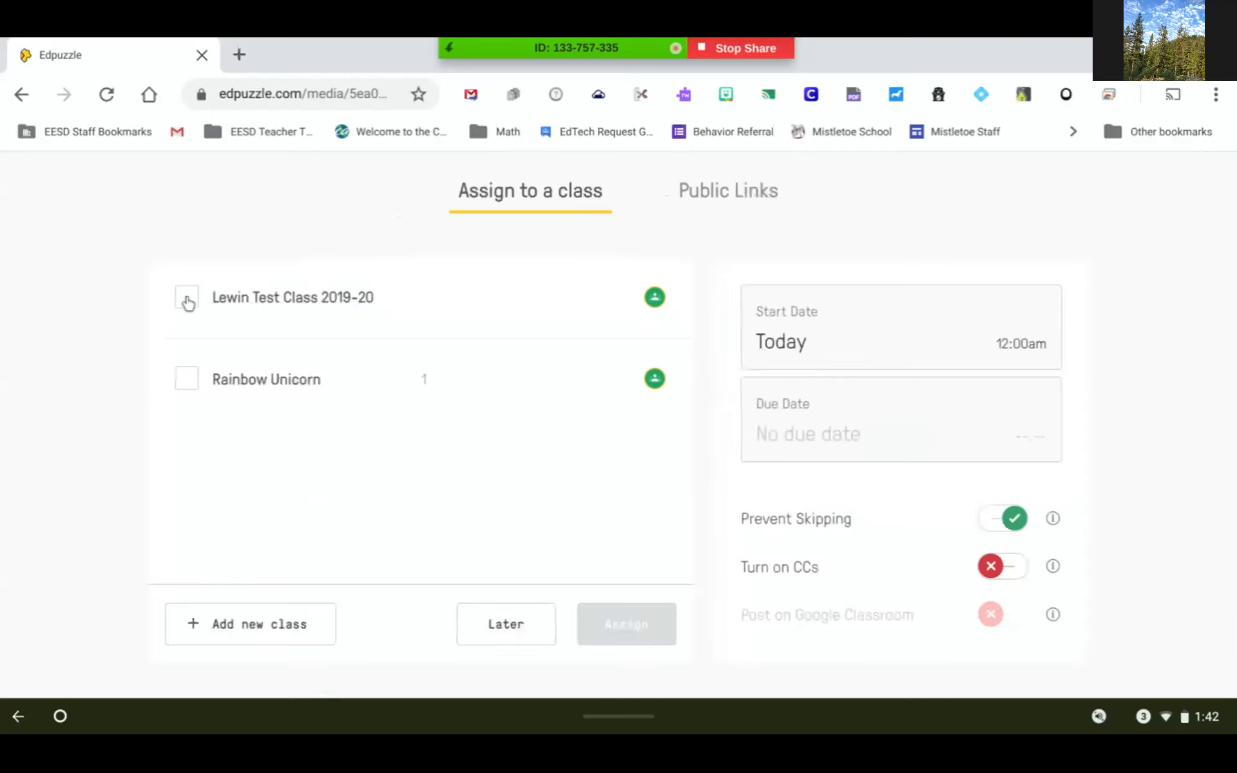
scroll(189, 303, "up", 1)
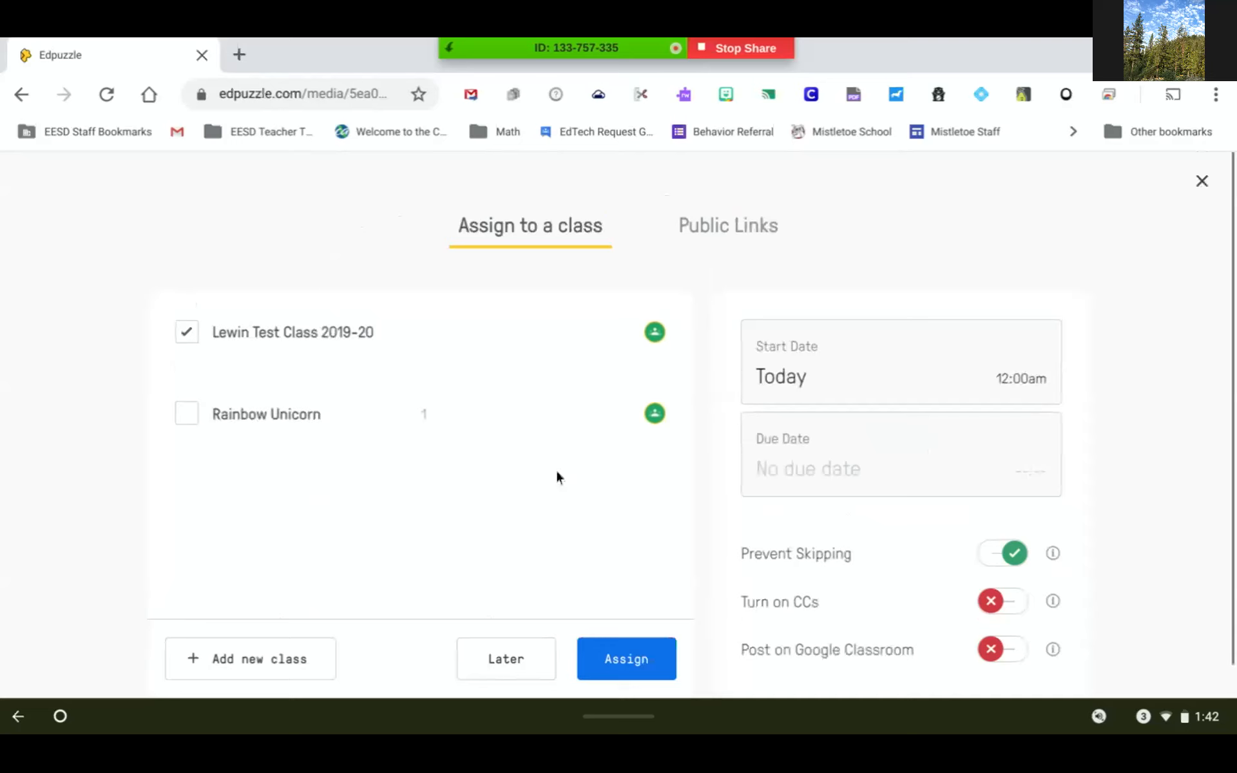
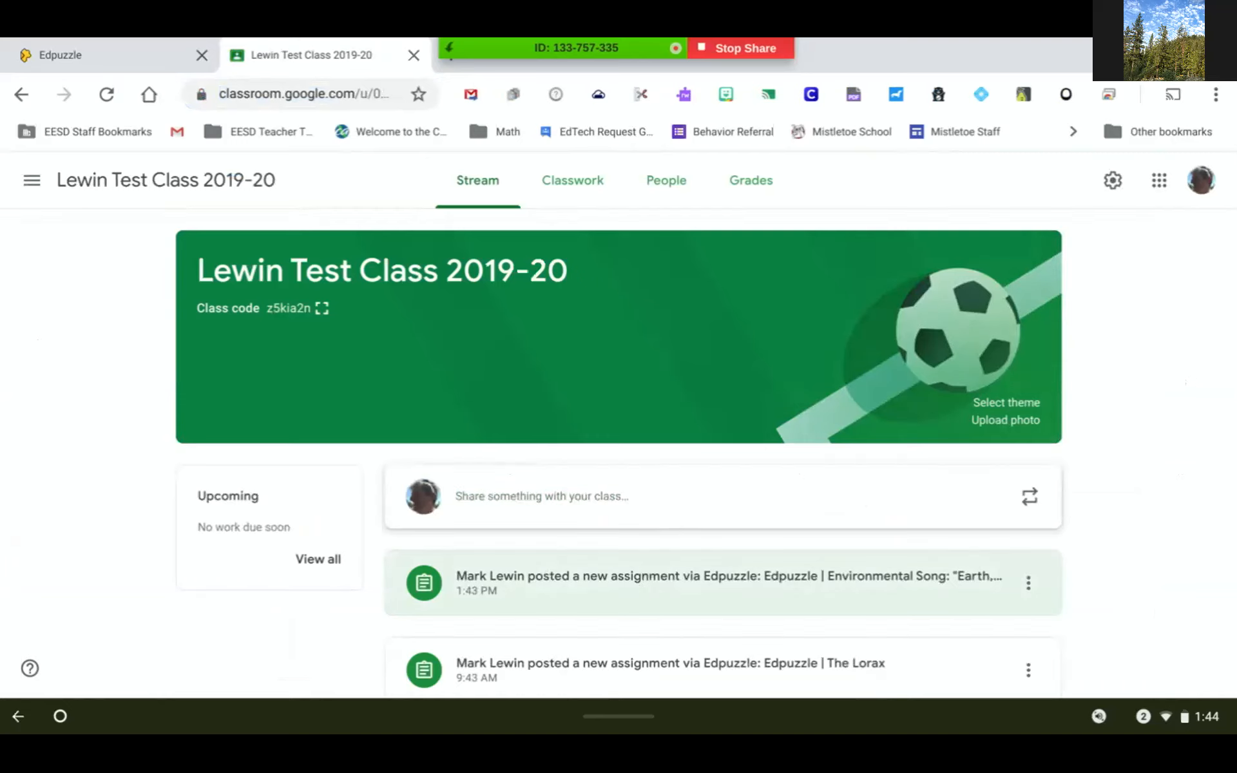
In Google Classroom, open the posted Environmental Song assignment, view its instructions, and open the attached Edpuzzle video.
left_click(646, 585)
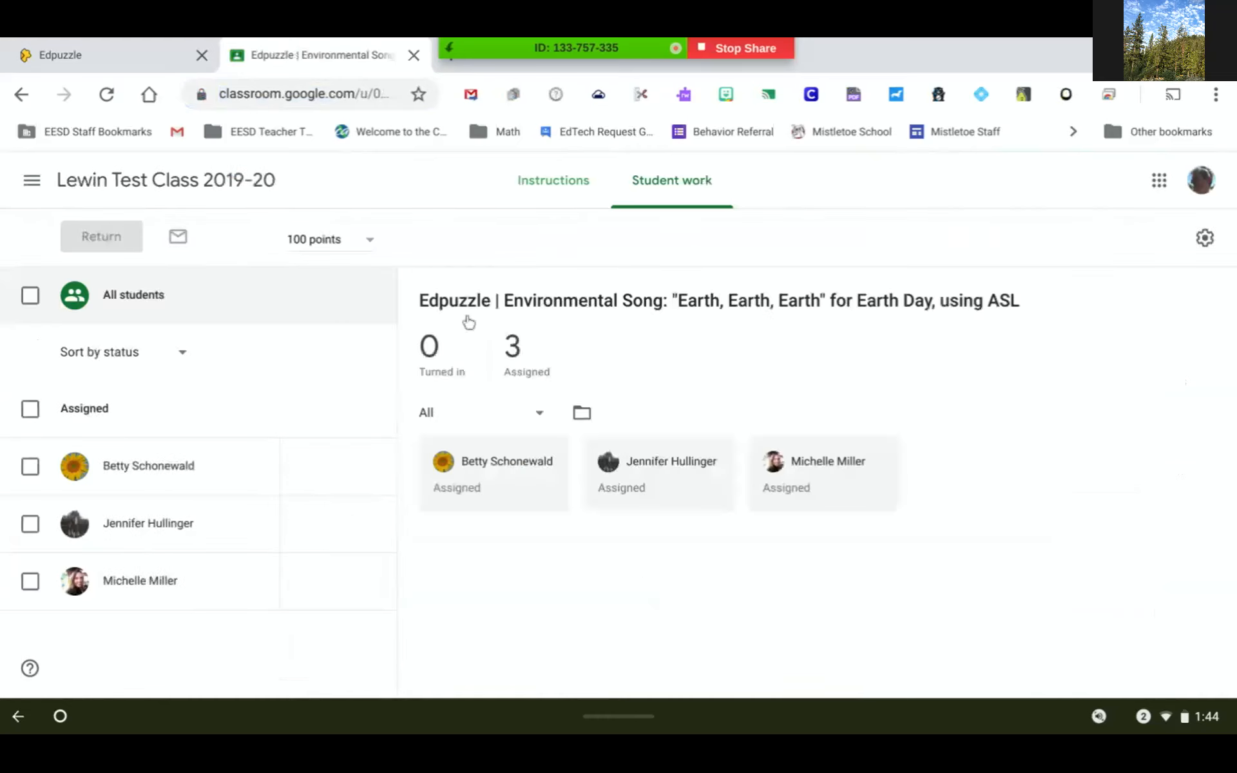
left_click(538, 192)
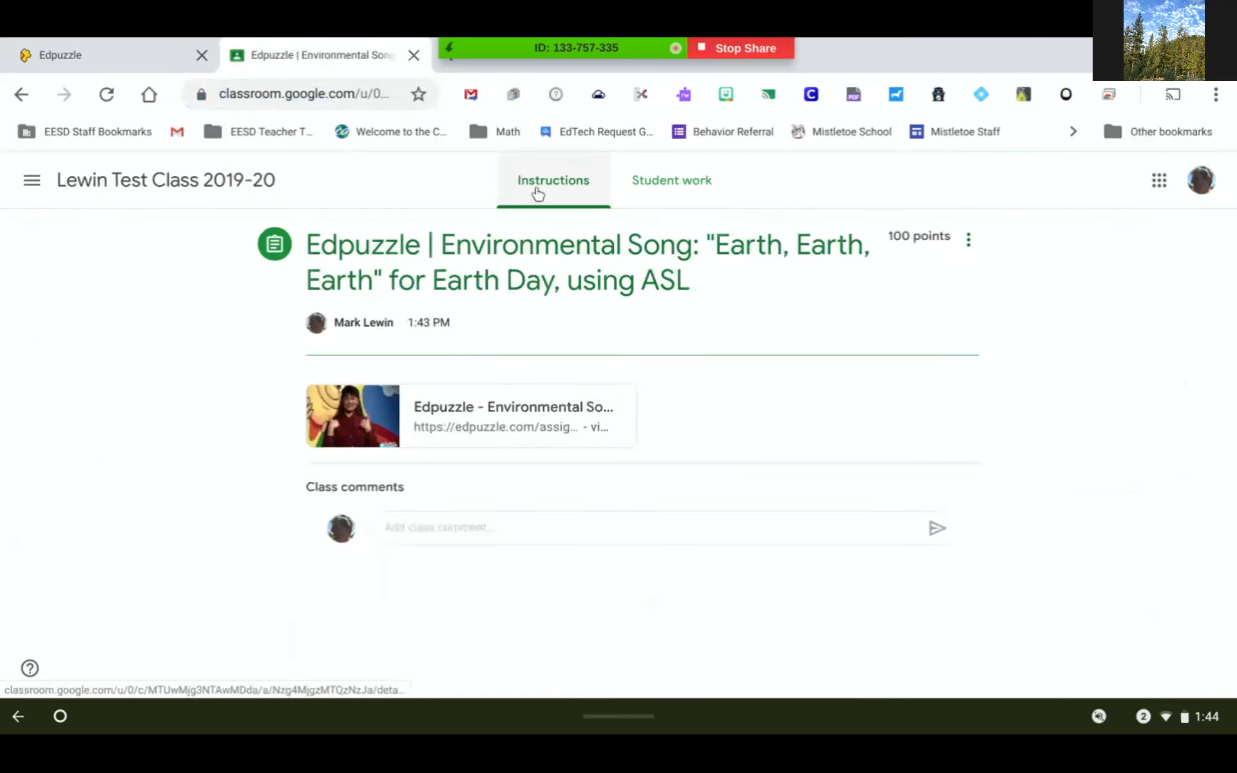
left_click(505, 420)
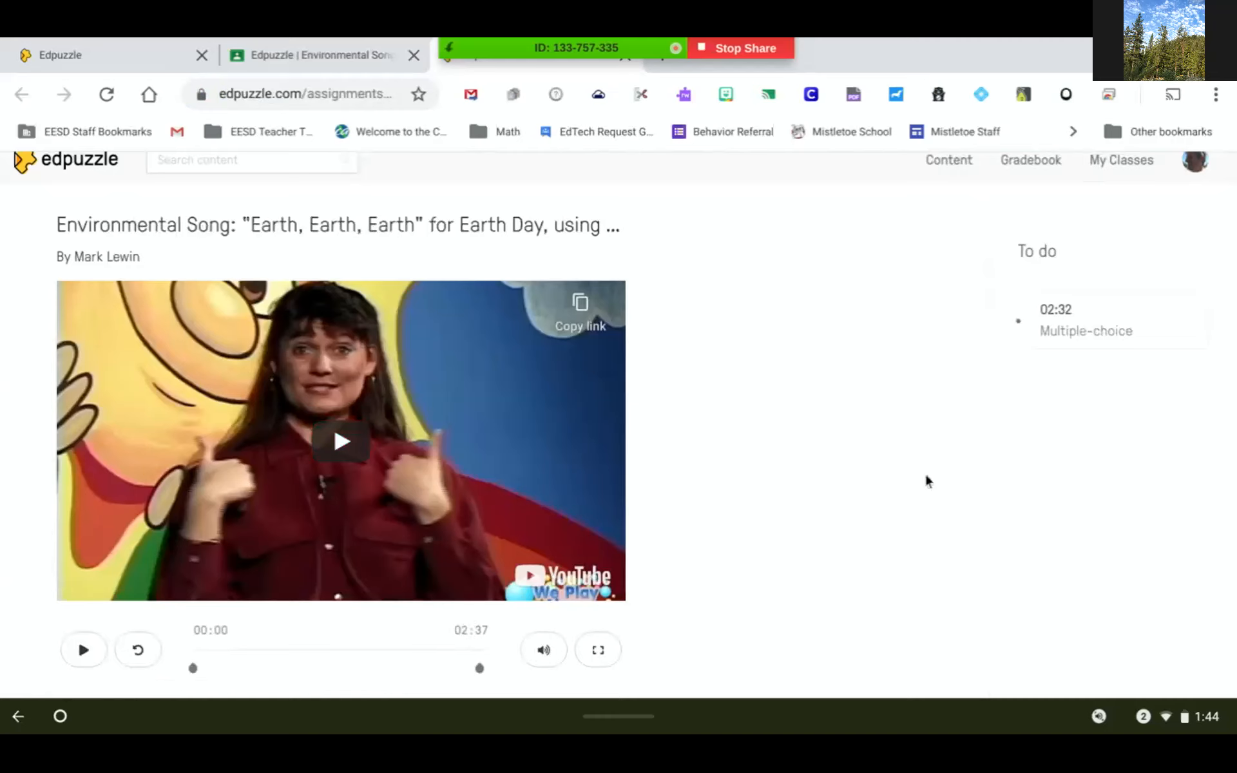
scroll(901, 457, "up", 1)
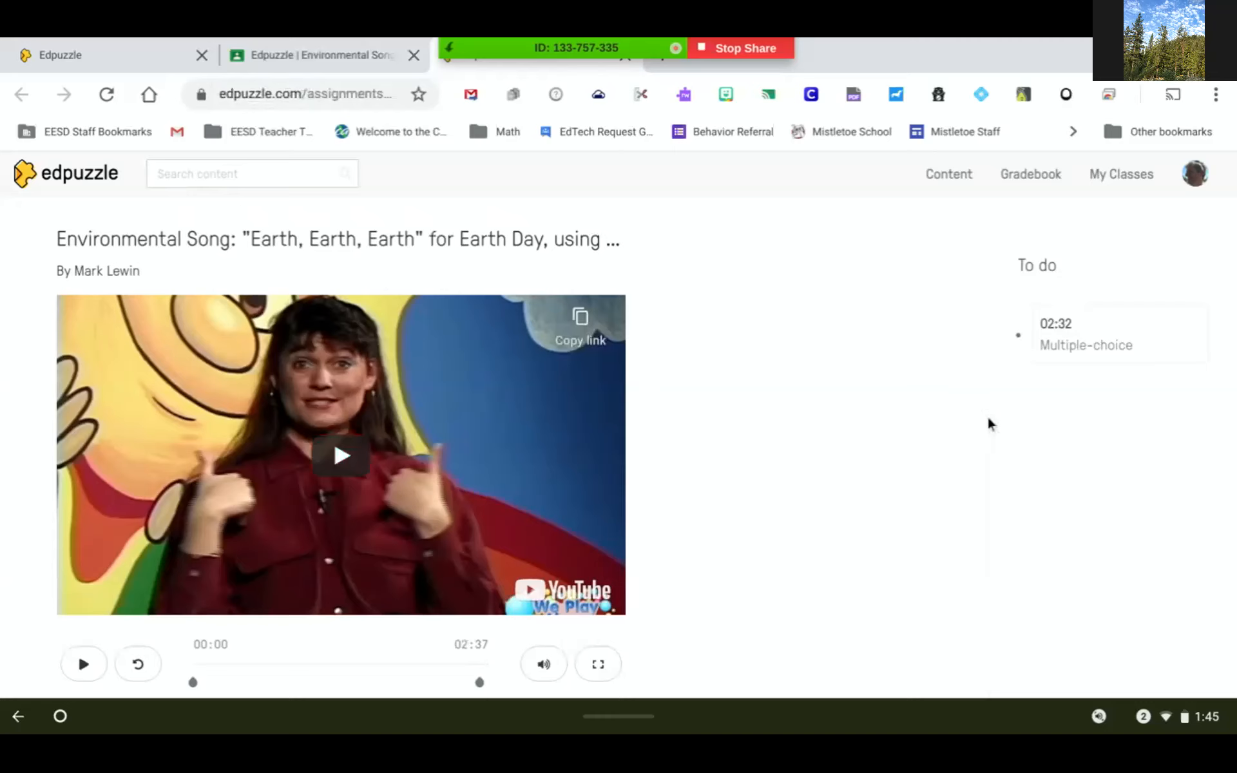
Return to the Environmental Song assignment page in Edpuzzle and review the student progress list.
left_click(84, 54)
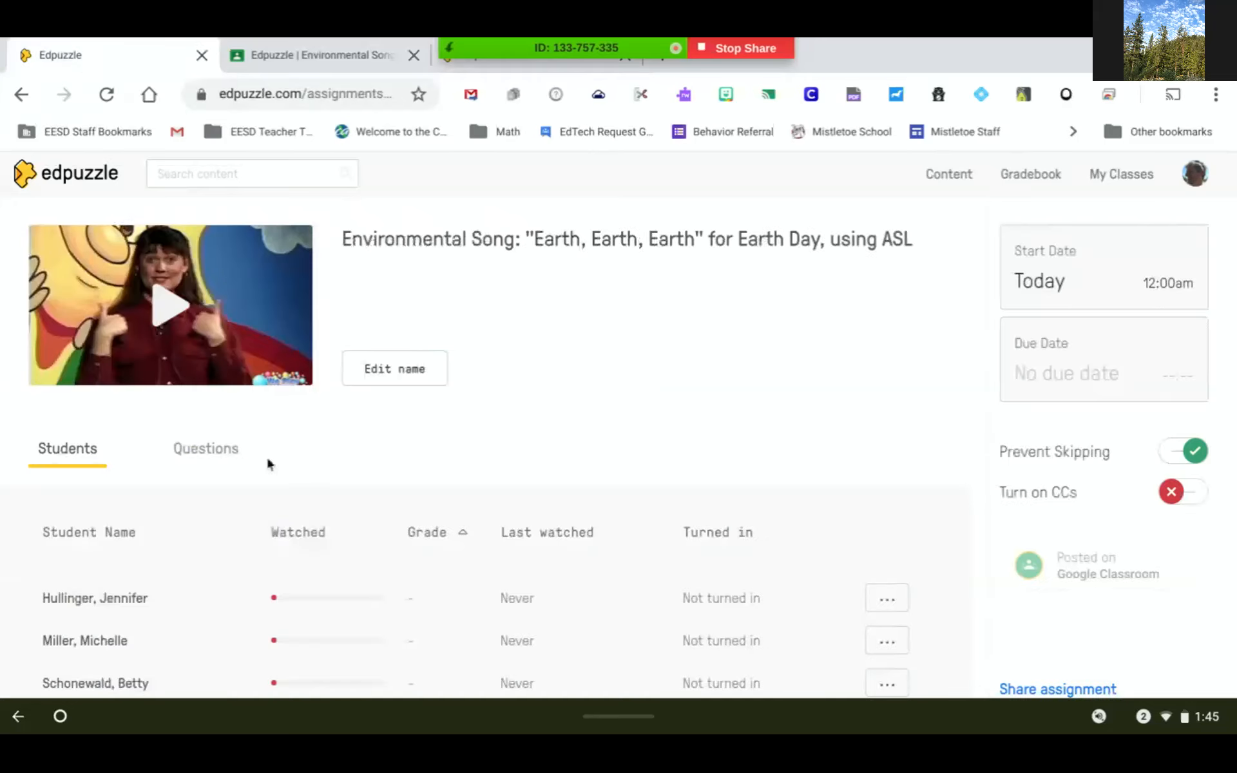
scroll(265, 455, "down", 3)
scroll(267, 463, "up", 1)
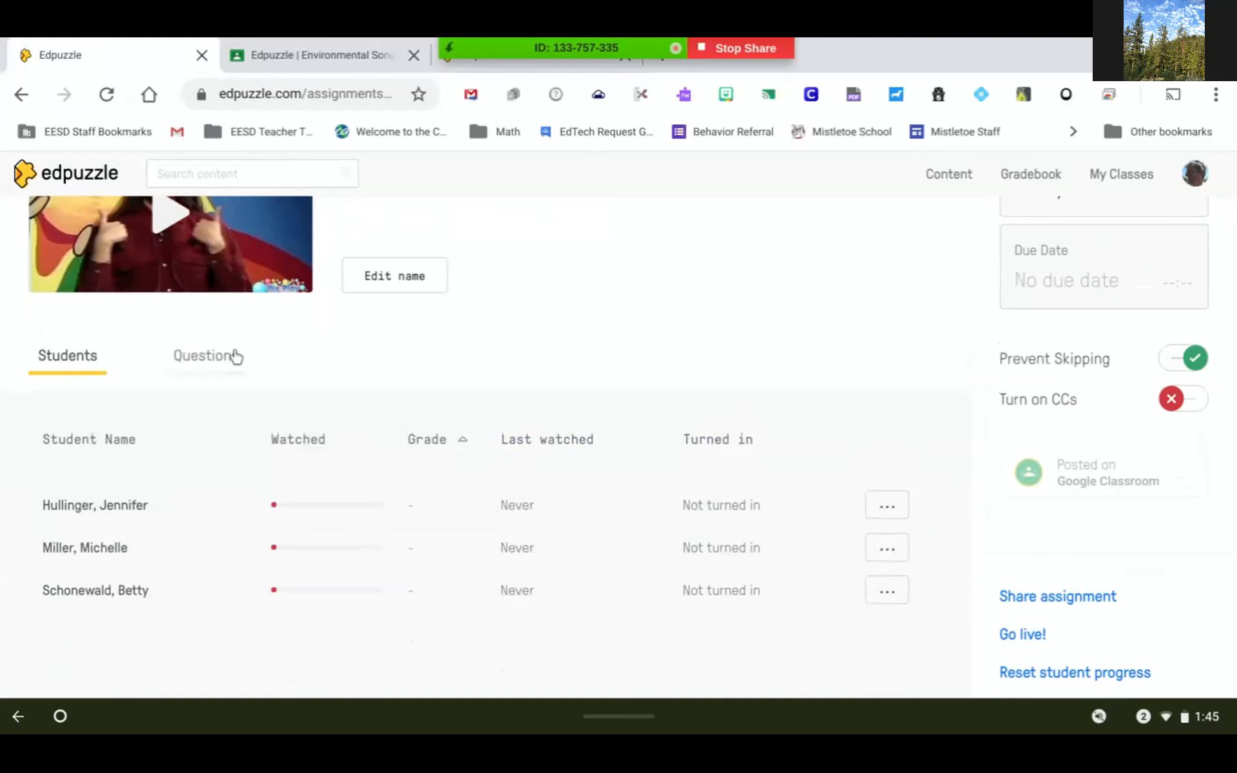
Examine the assignment's multiple-choice question about animal signs, including its answer choices and class results.
left_click(210, 357)
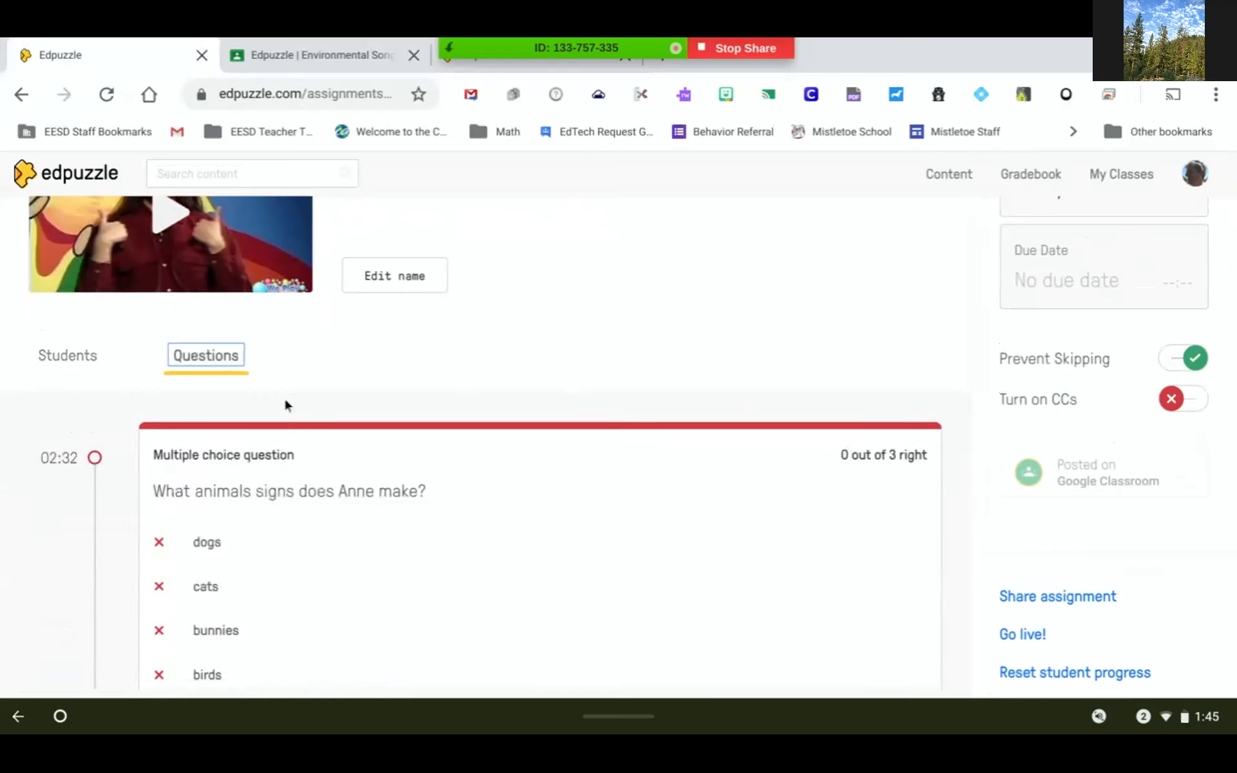
scroll(483, 509, "down", 3)
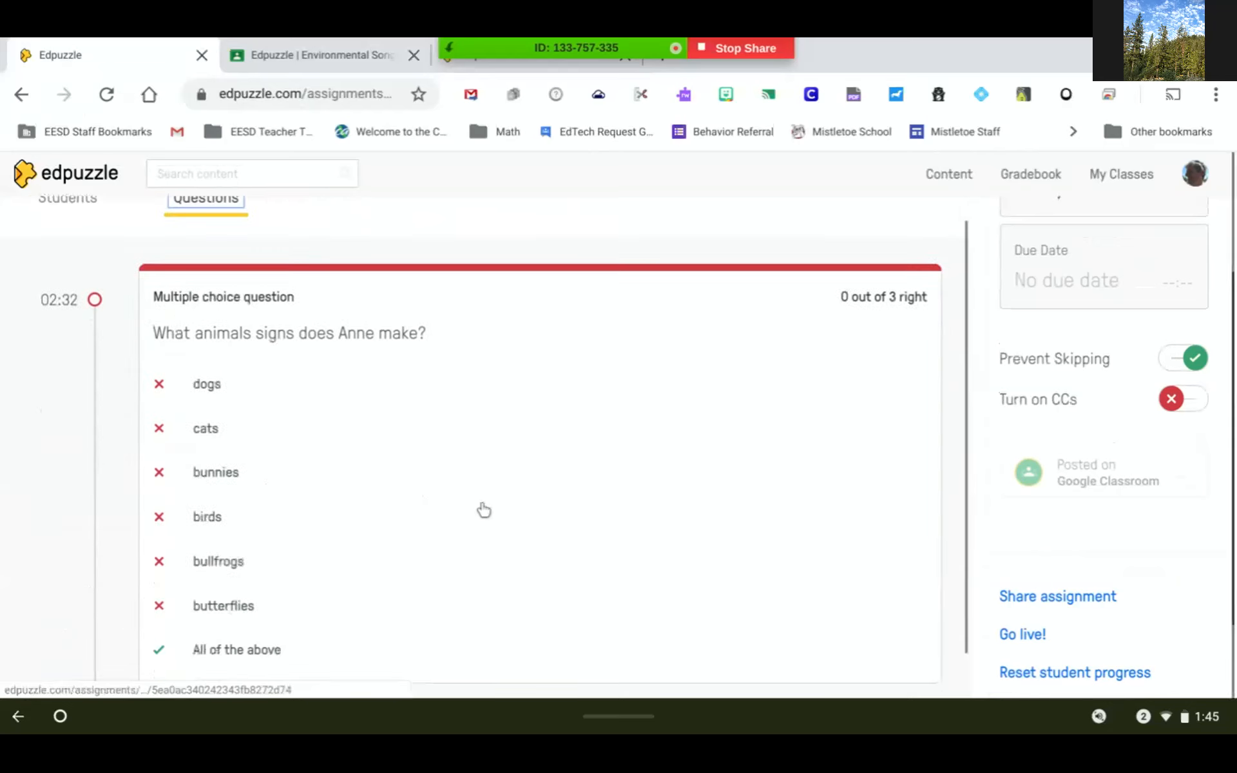
scroll(484, 510, "down", 1)
scroll(484, 511, "up", 1)
scroll(483, 509, "up", 2)
scroll(483, 509, "down", 2)
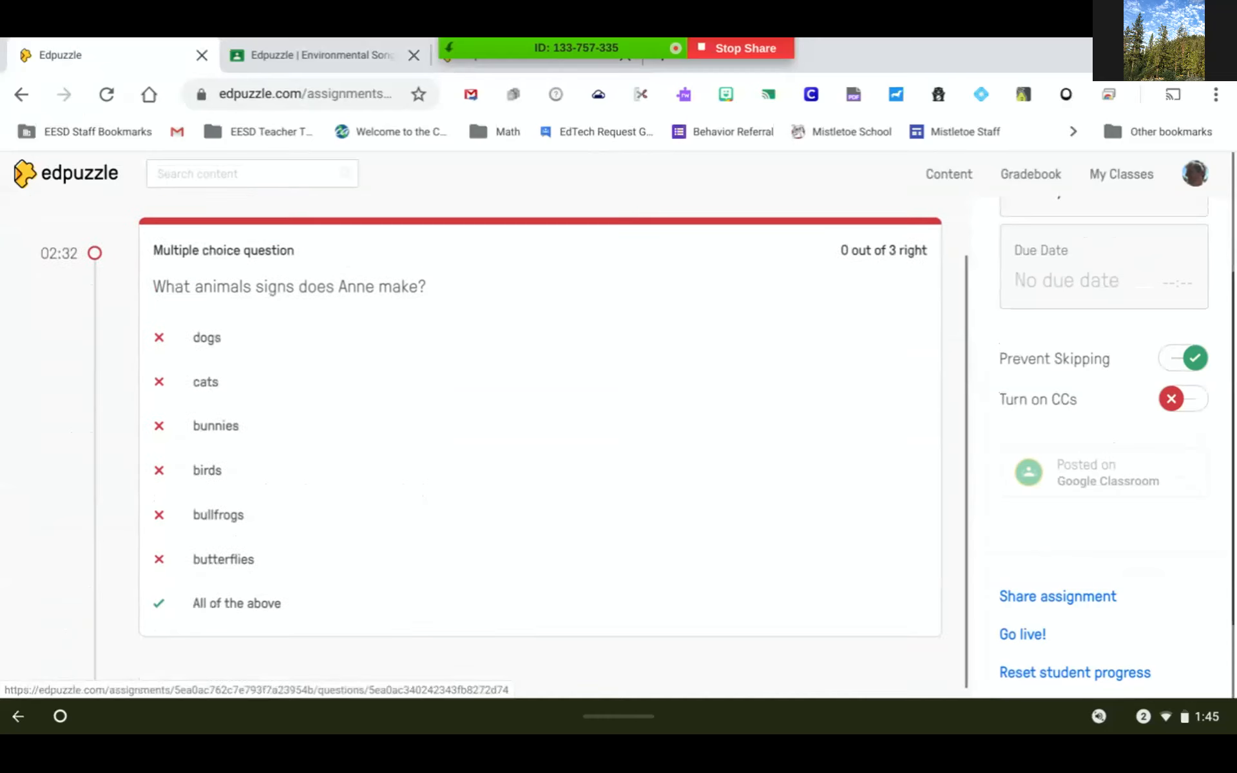
scroll(505, 436, "up", 1)
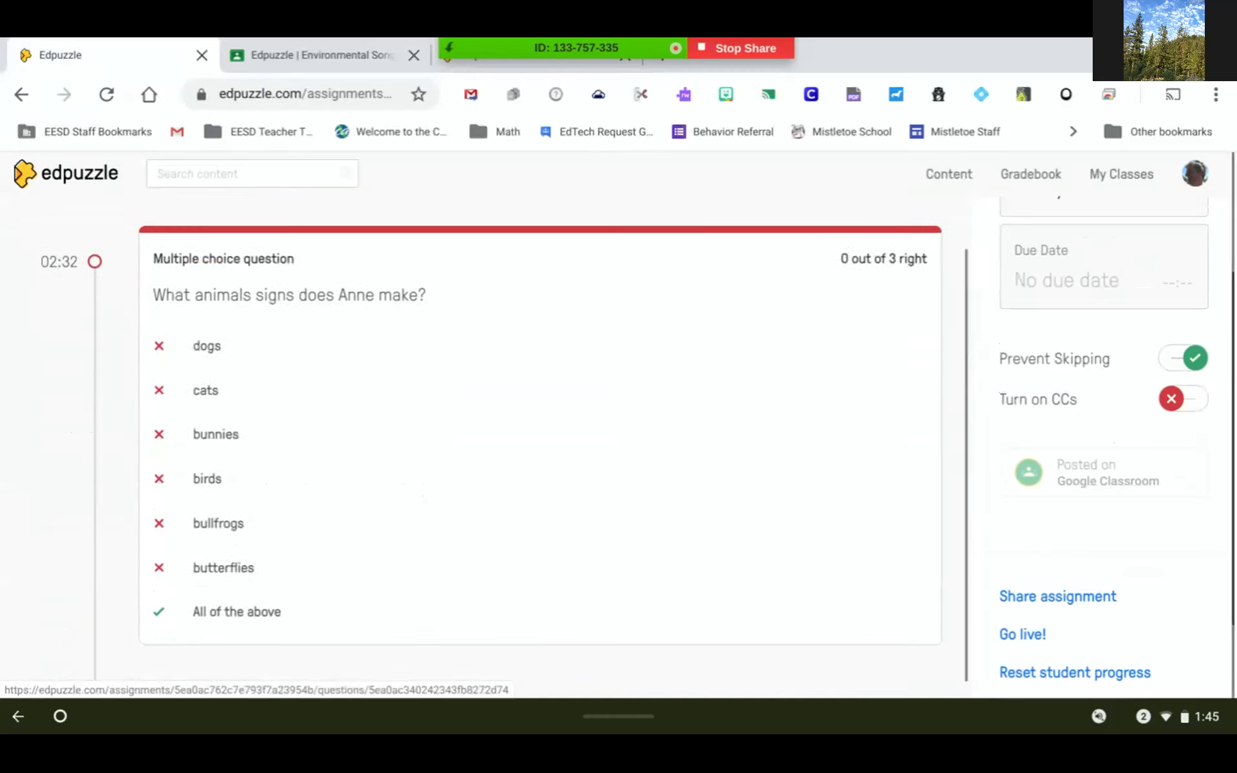
scroll(504, 445, "down", 1)
scroll(505, 445, "up", 3)
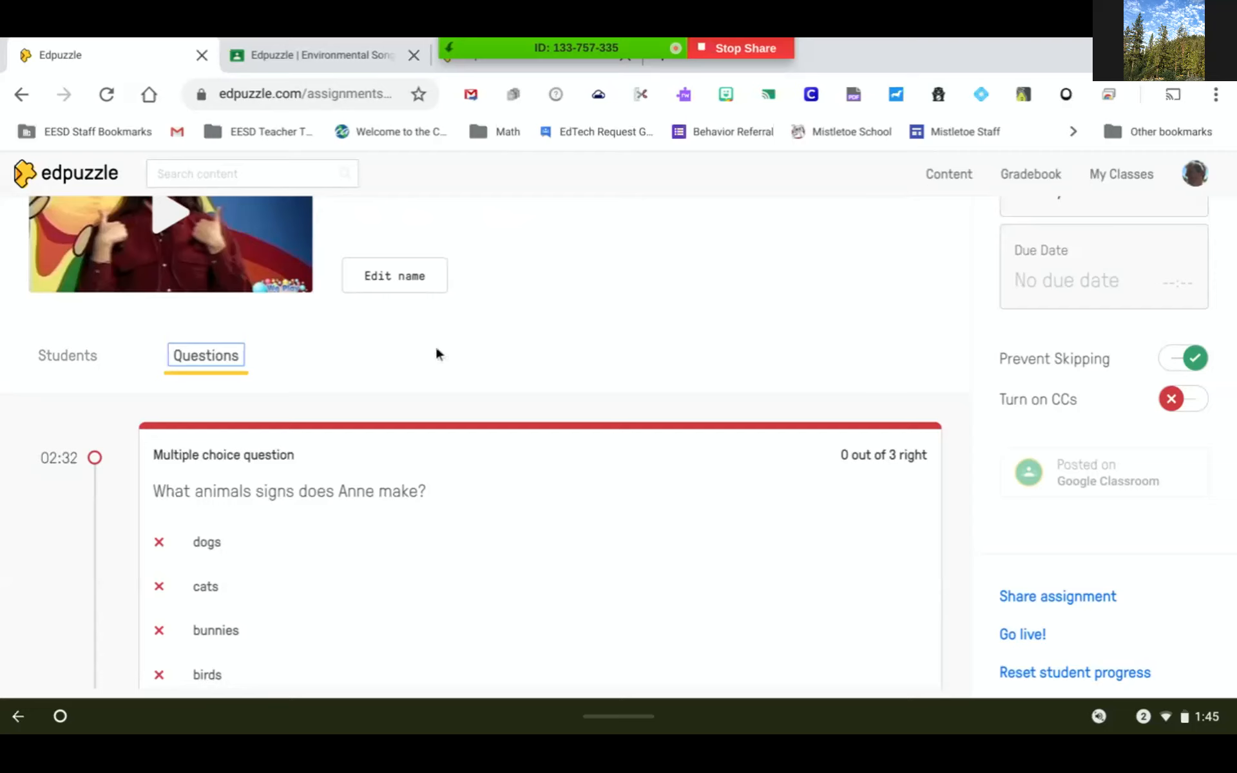
Open the test class gradebook and examine the first student's viewing progress for the GOING GREEN Song video.
left_click(1029, 181)
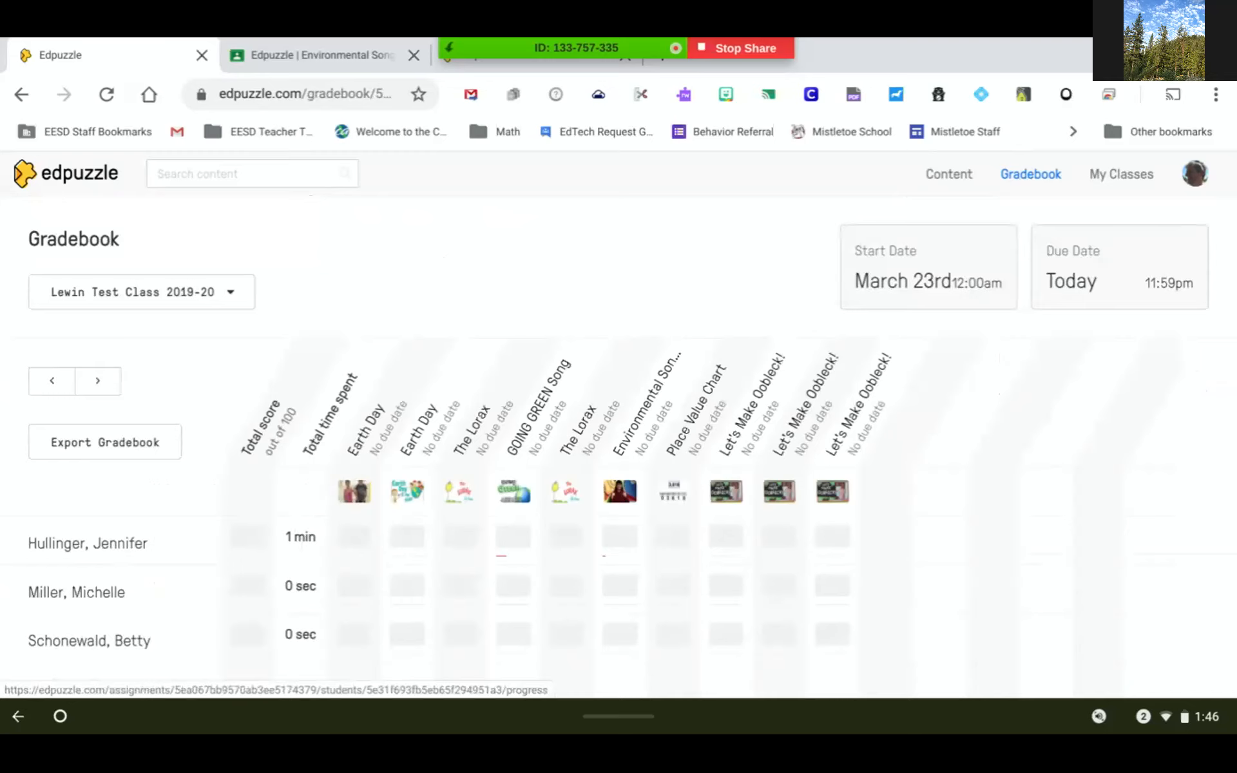
left_click(512, 538)
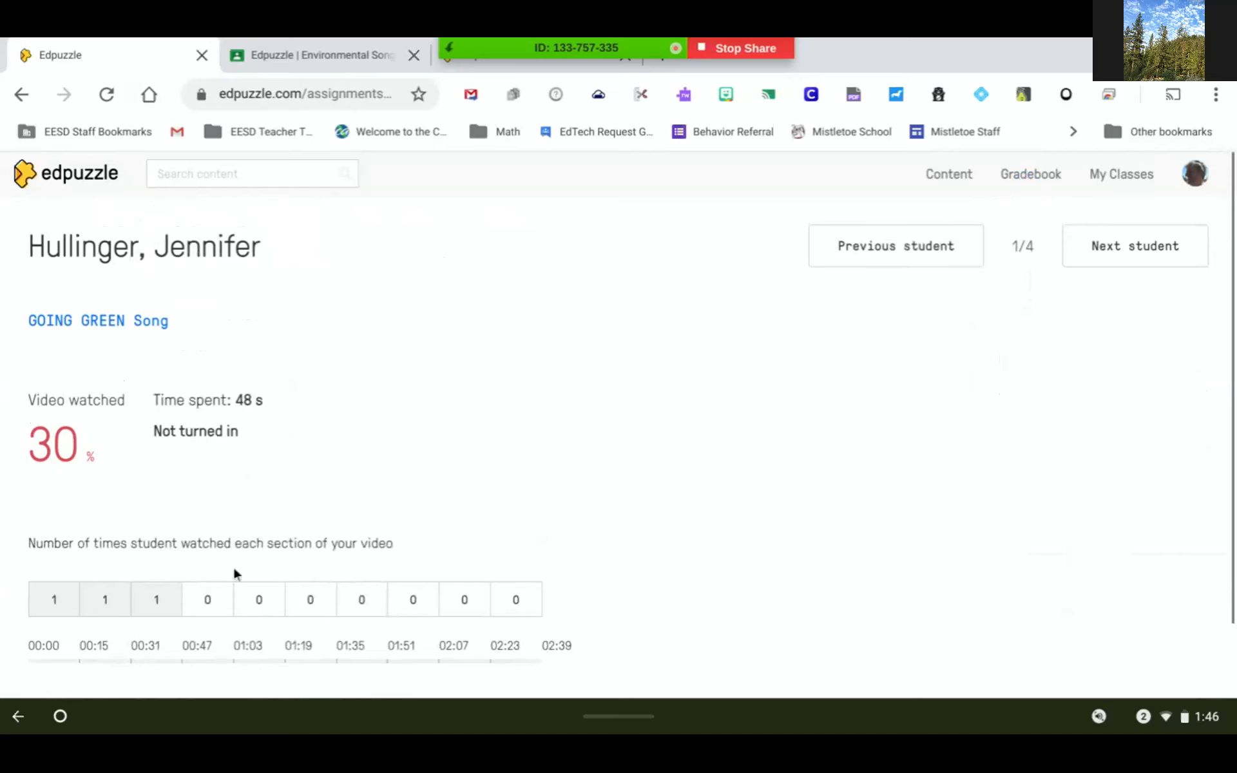
scroll(234, 572, "down", 1)
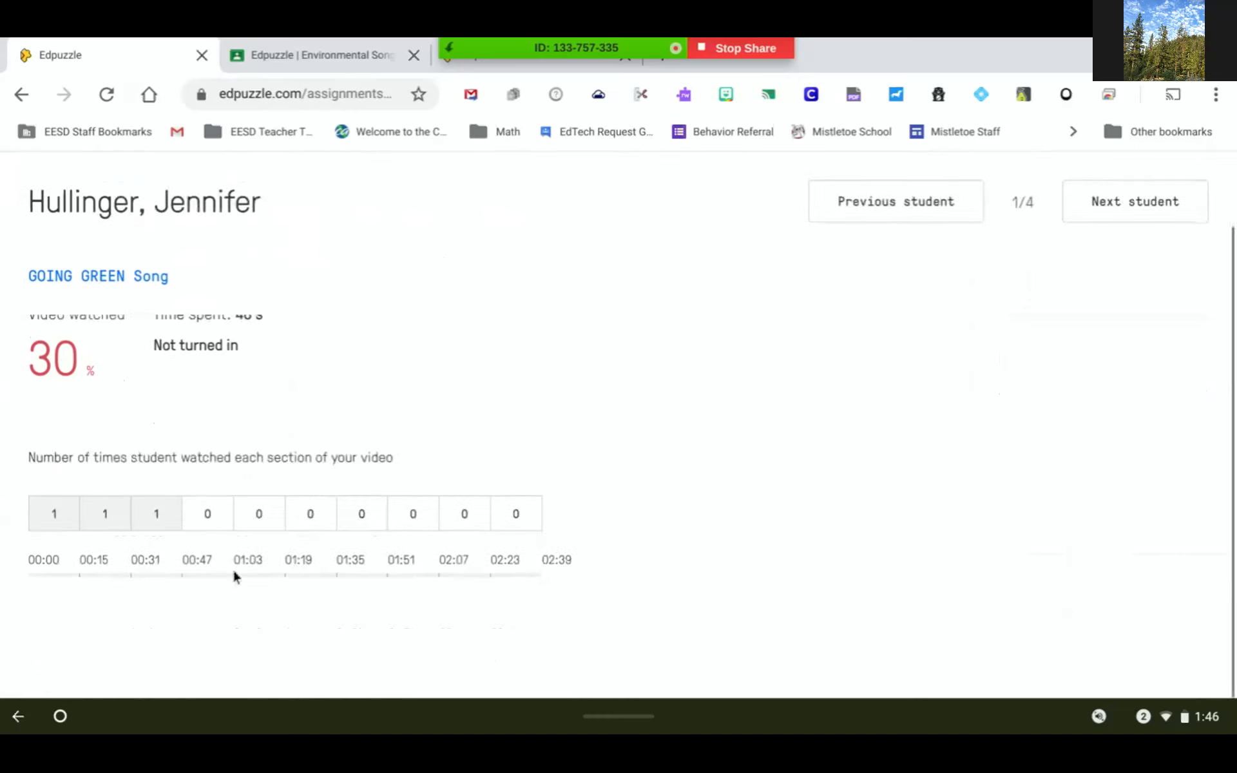
scroll(234, 572, "up", 1)
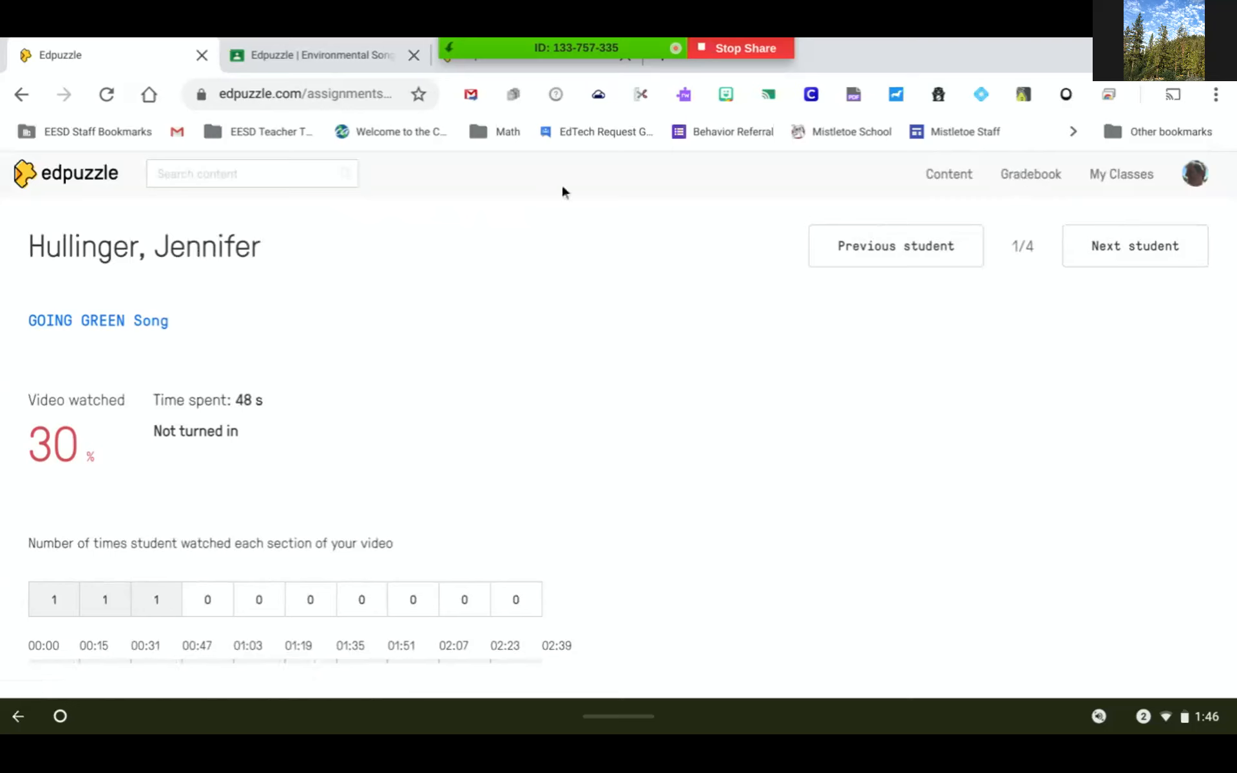
Return to the Edpuzzle home page and search the content library for "earth day".
left_click(71, 179)
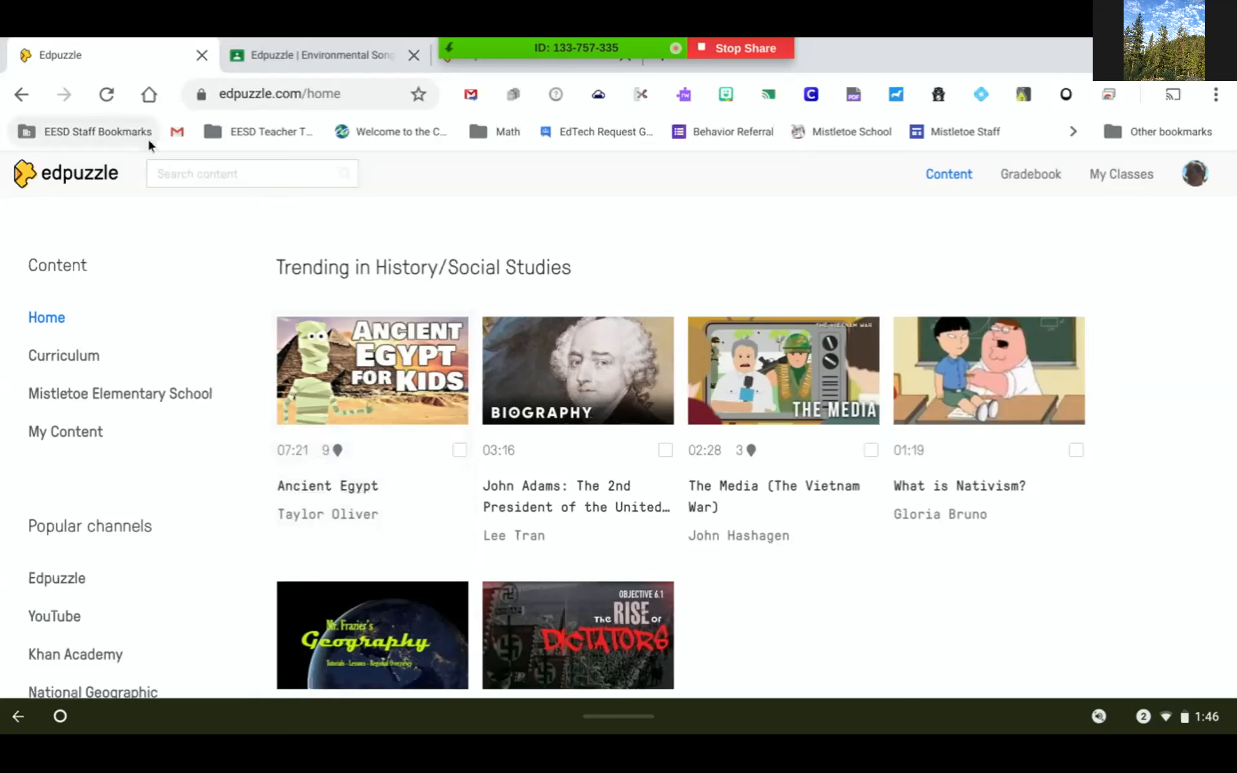
left_click(177, 173)
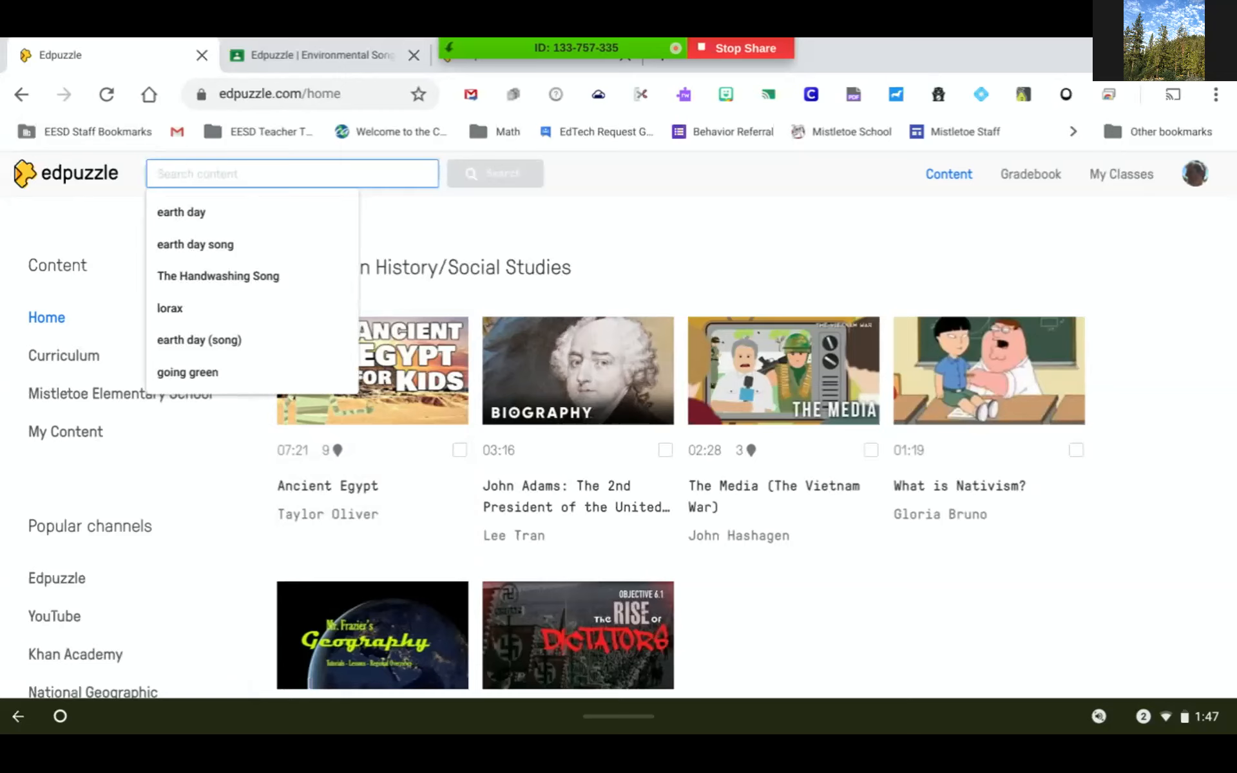
type("earth day")
key("Return")
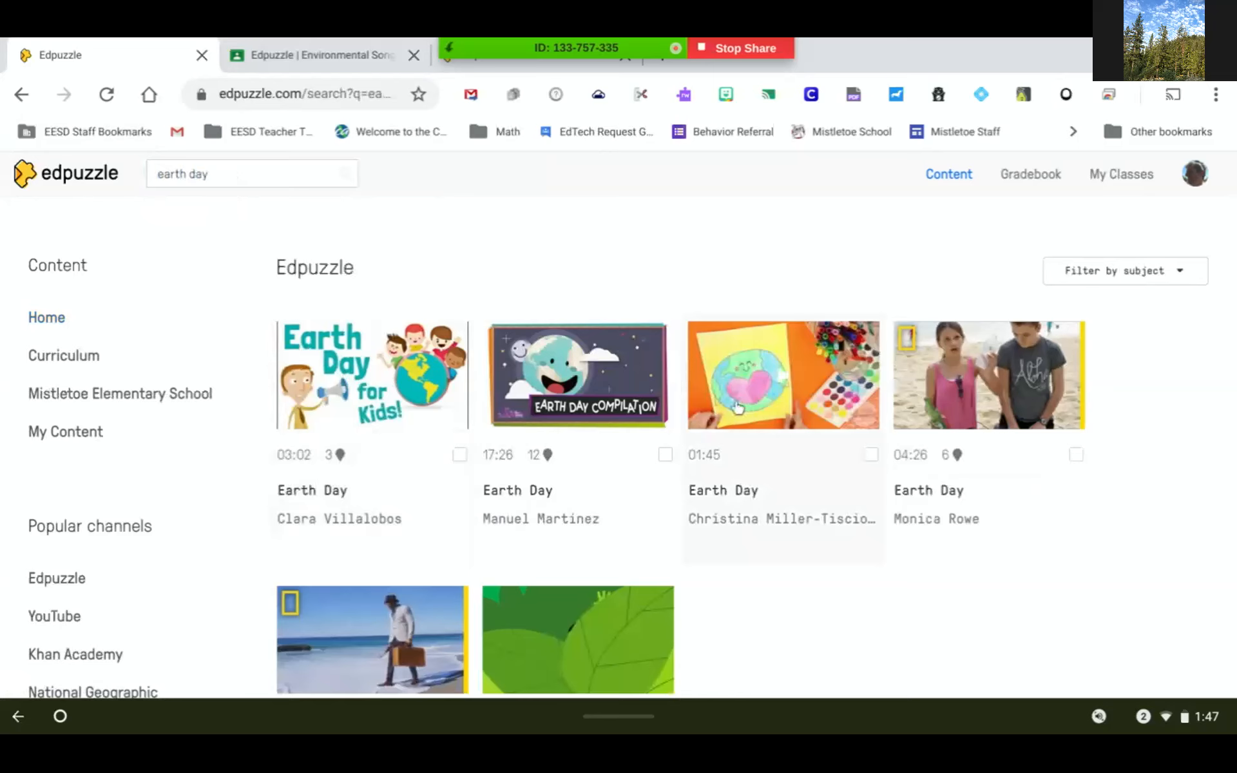
Select and open the 01:45 Earth Day video showing a painted Earth holding a heart, and make a copy of it.
left_click(870, 454)
scroll(793, 390, "down", 2)
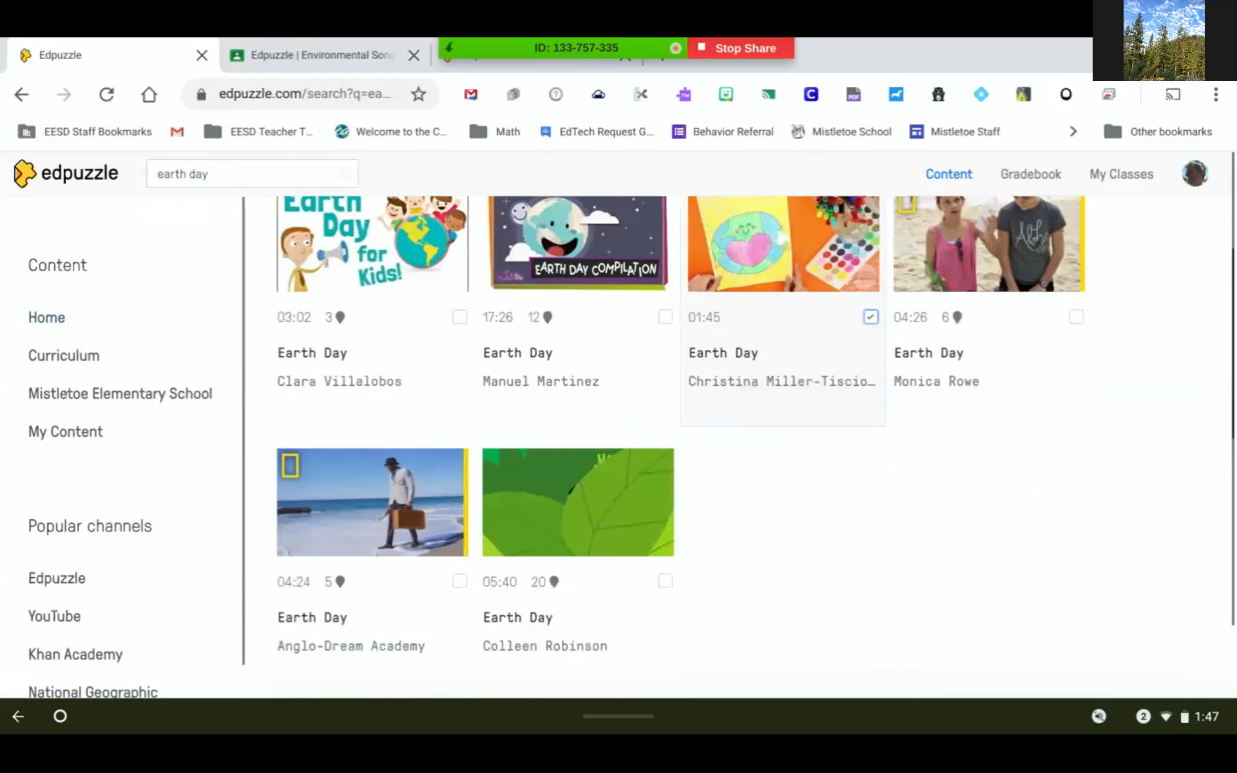
scroll(790, 387, "up", 1)
left_click(794, 412)
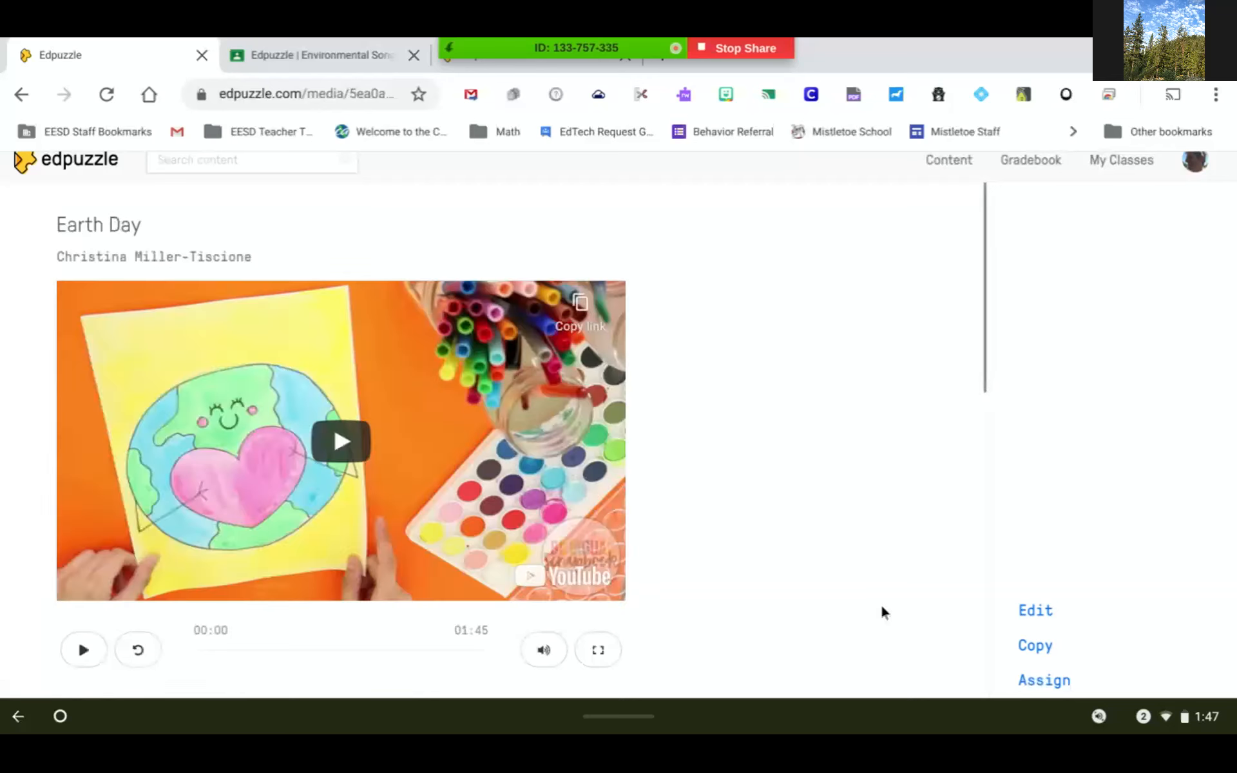
left_click(1037, 647)
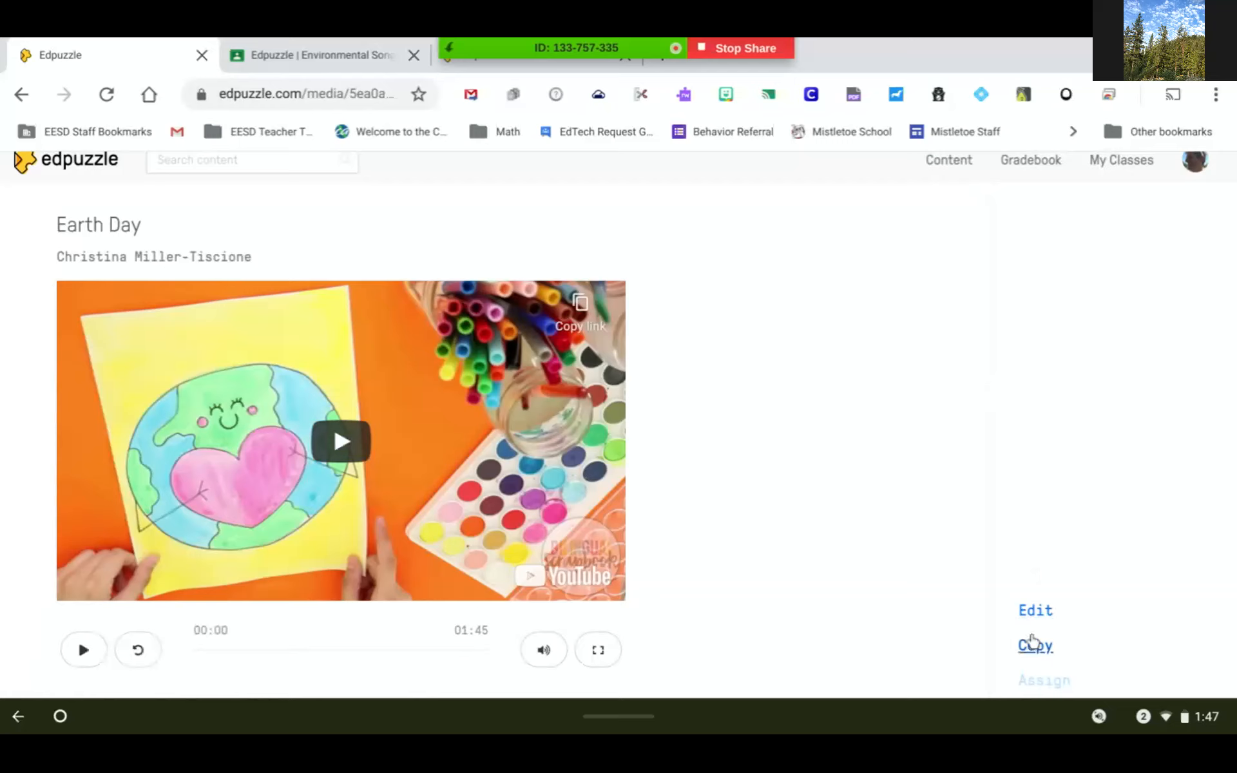
Open the Earth Day video for editing and view its voiceover options.
left_click(1035, 611)
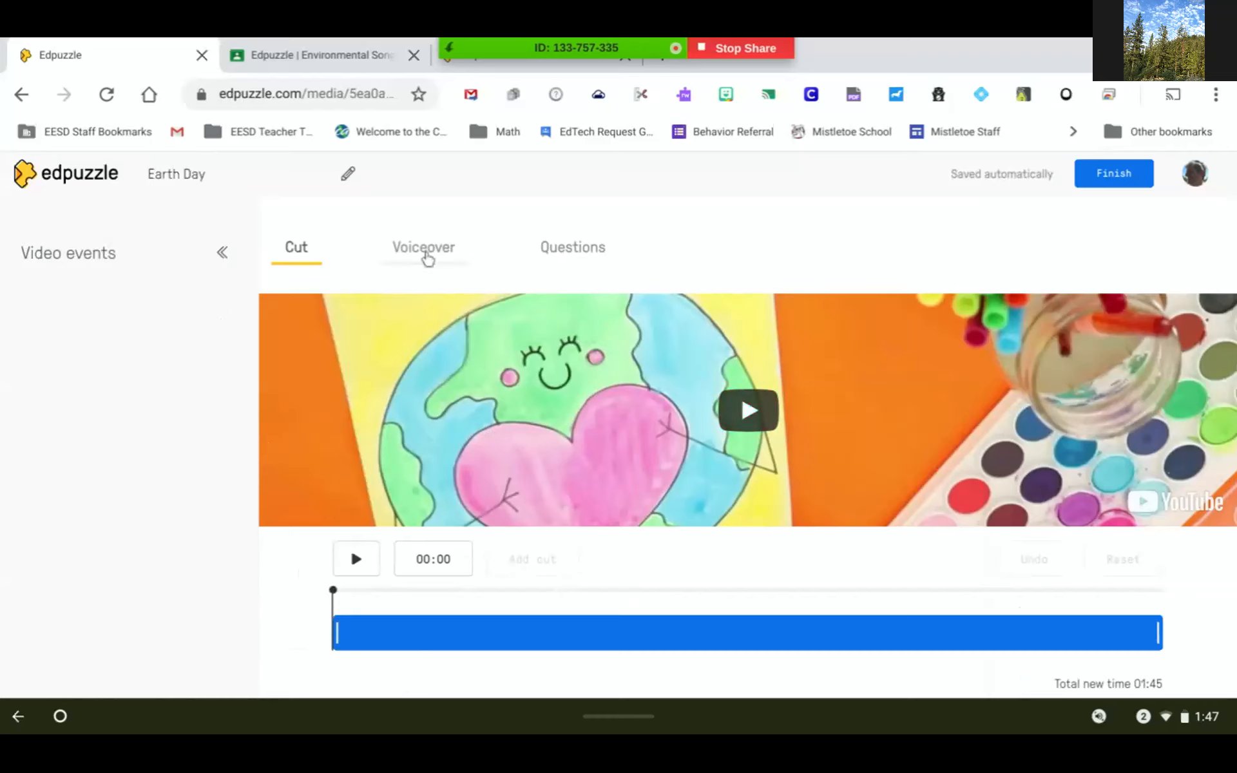
left_click(428, 258)
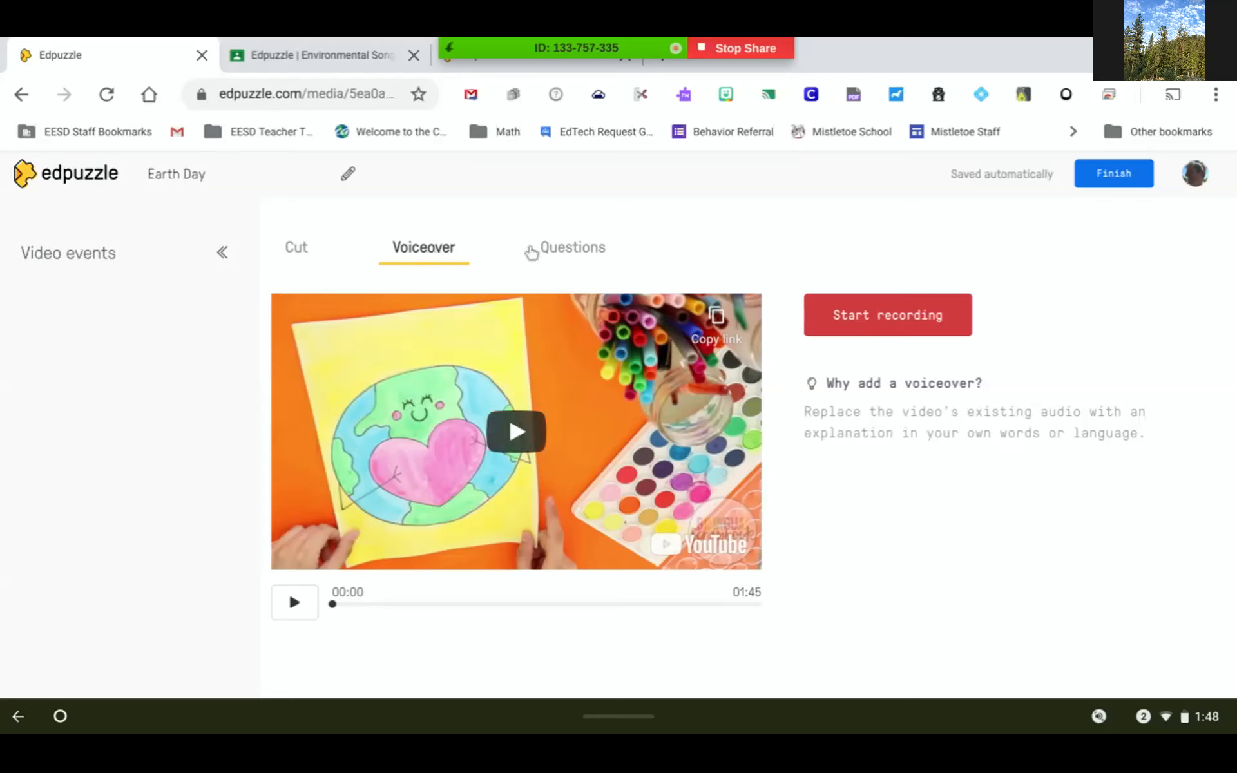
Start a multiple-choice question at 00:00 reading "Here is my question", with "A" as the first choice marked correct.
left_click(569, 256)
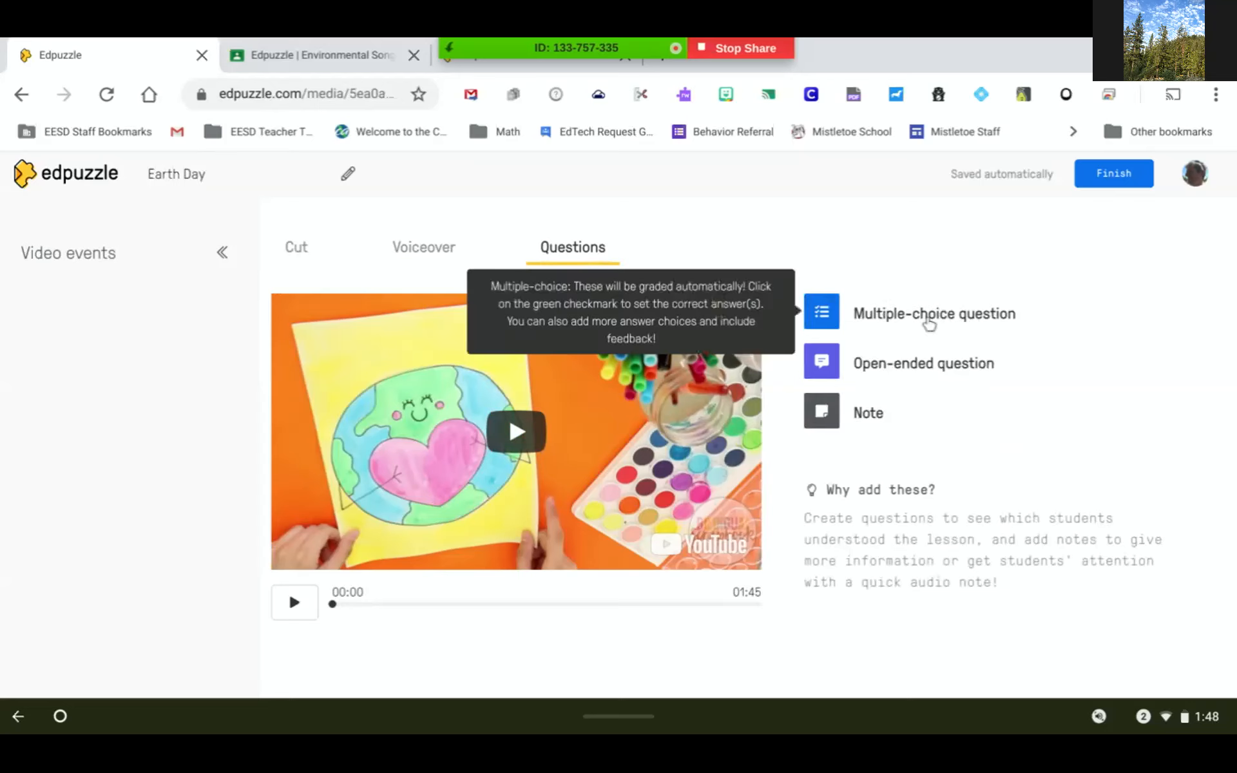
left_click(929, 322)
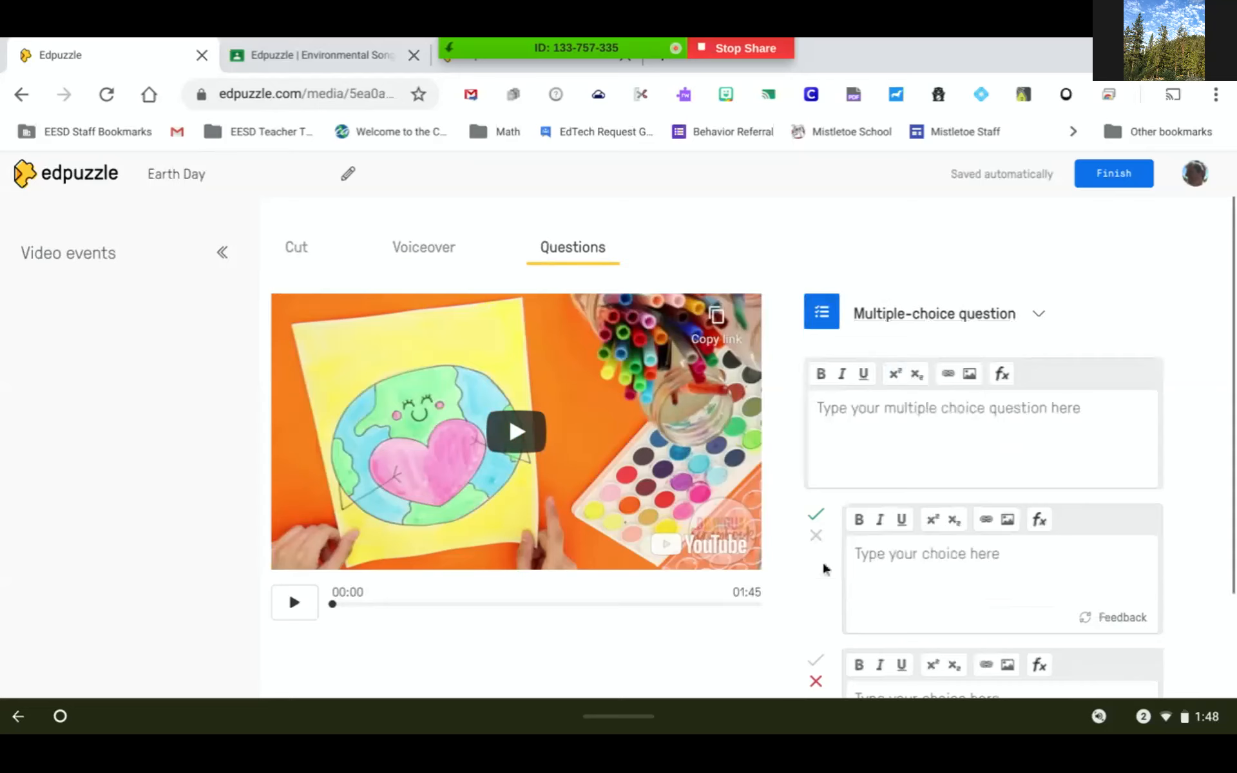
left_click(890, 417)
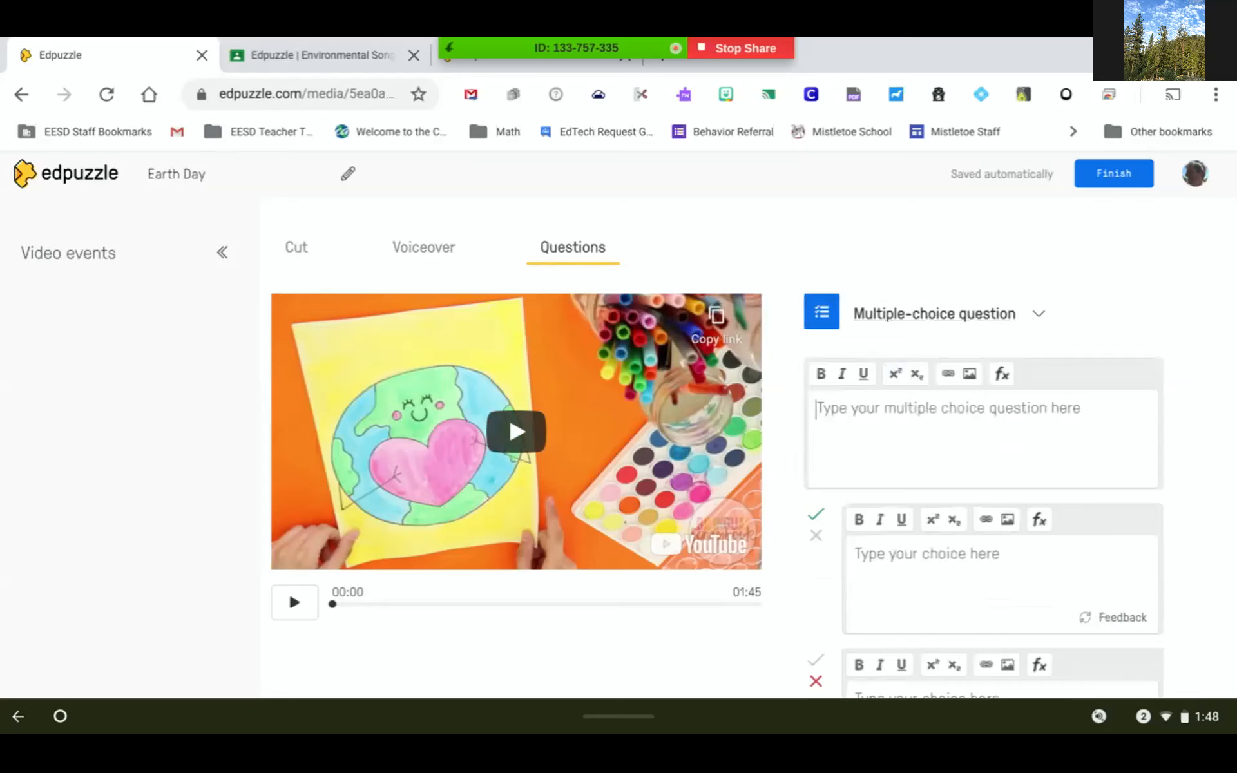
type("Here is my question")
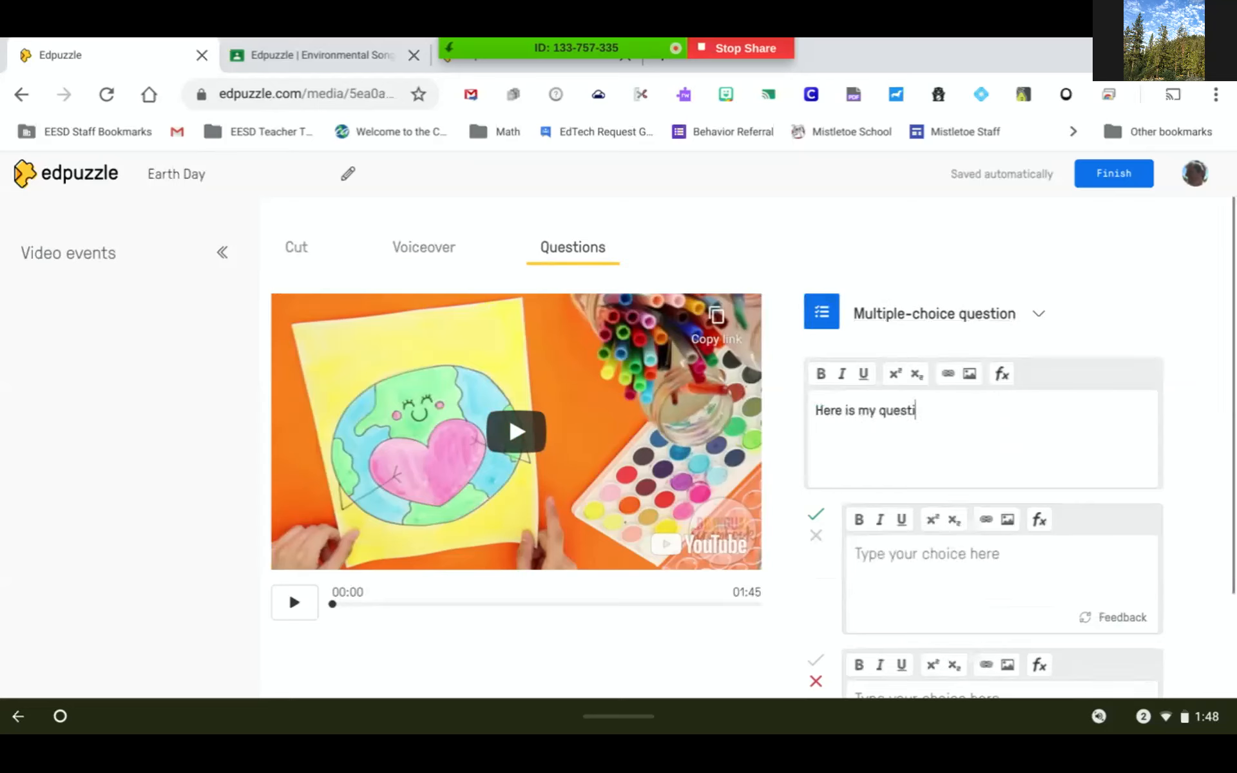
left_click(900, 553)
type("A")
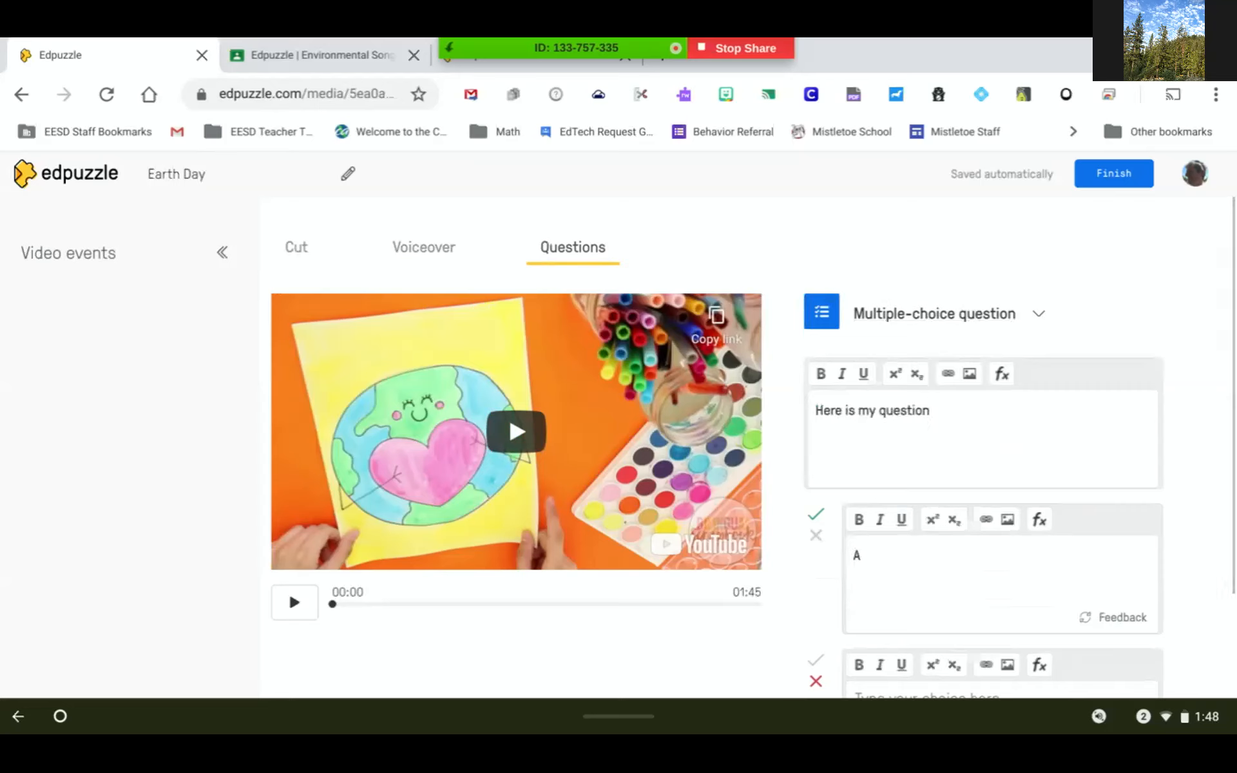
left_click(816, 535)
left_click(814, 513)
Enter "B" as the second, incorrect answer choice and save the multiple-choice question.
scroll(940, 565, "down", 3)
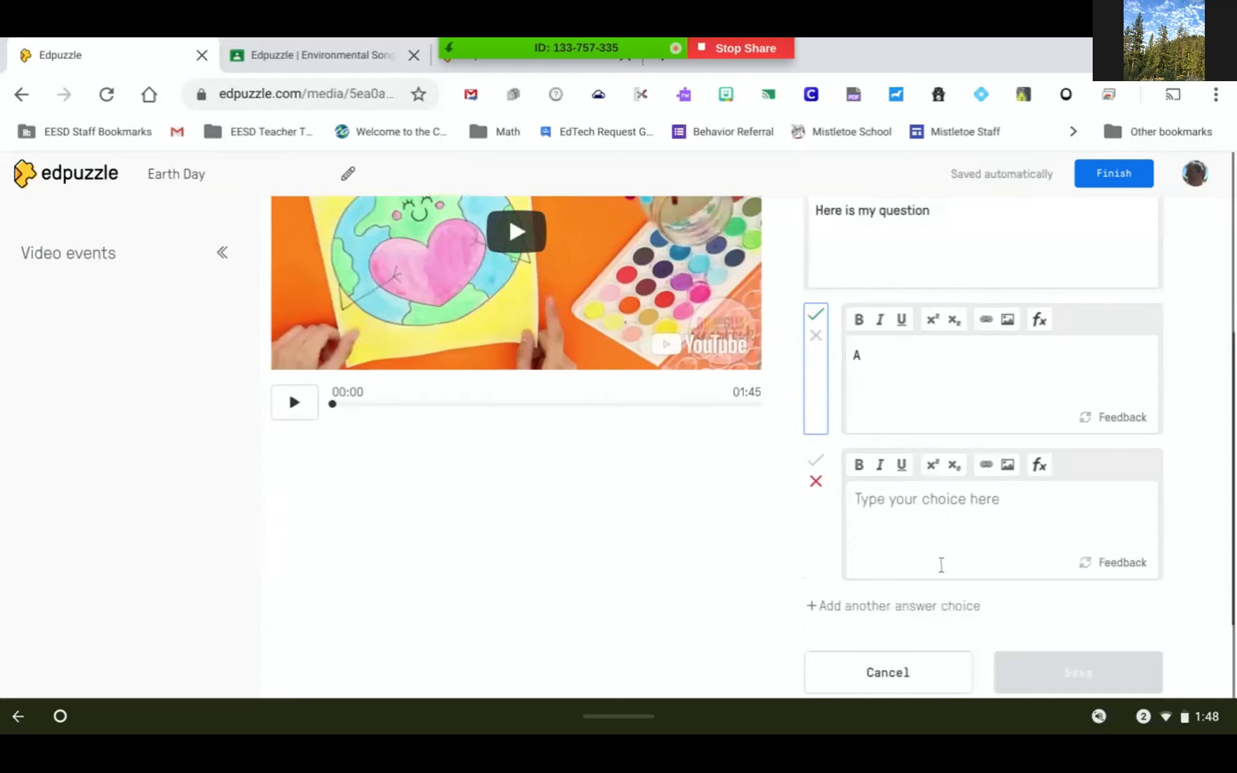
left_click(916, 501)
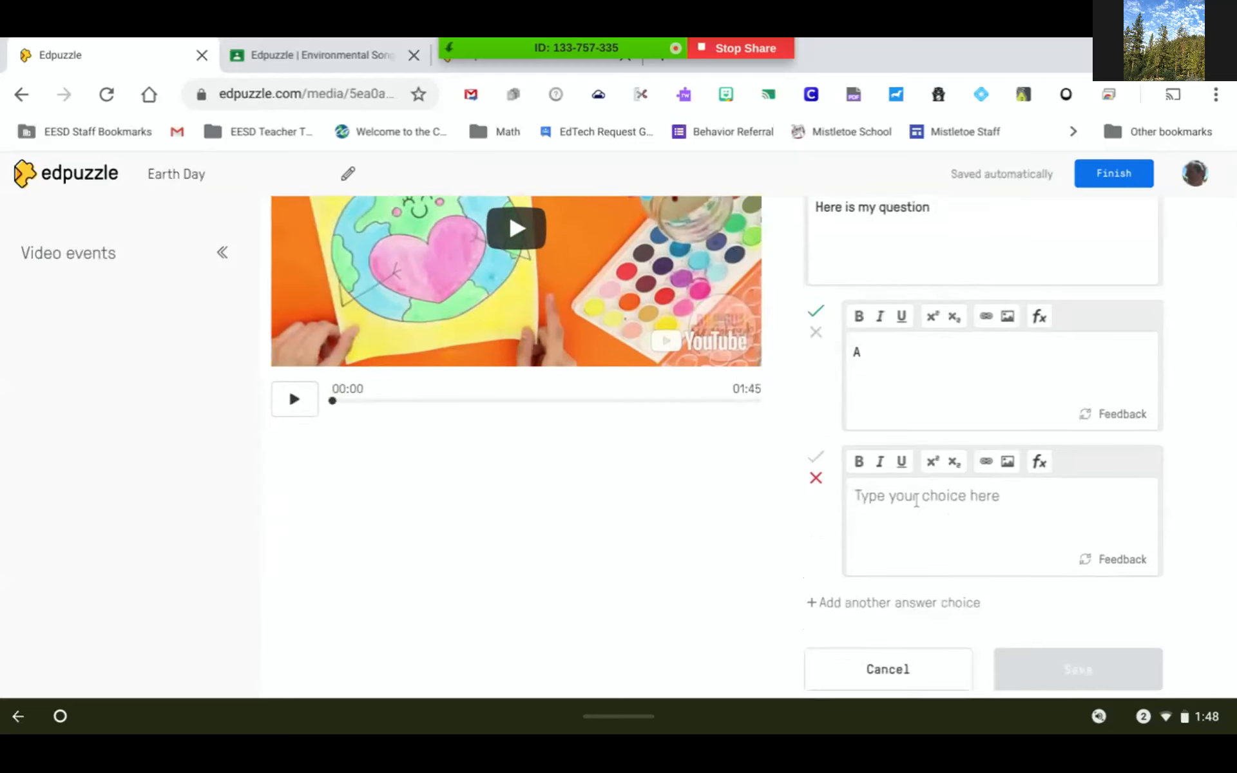
type("B")
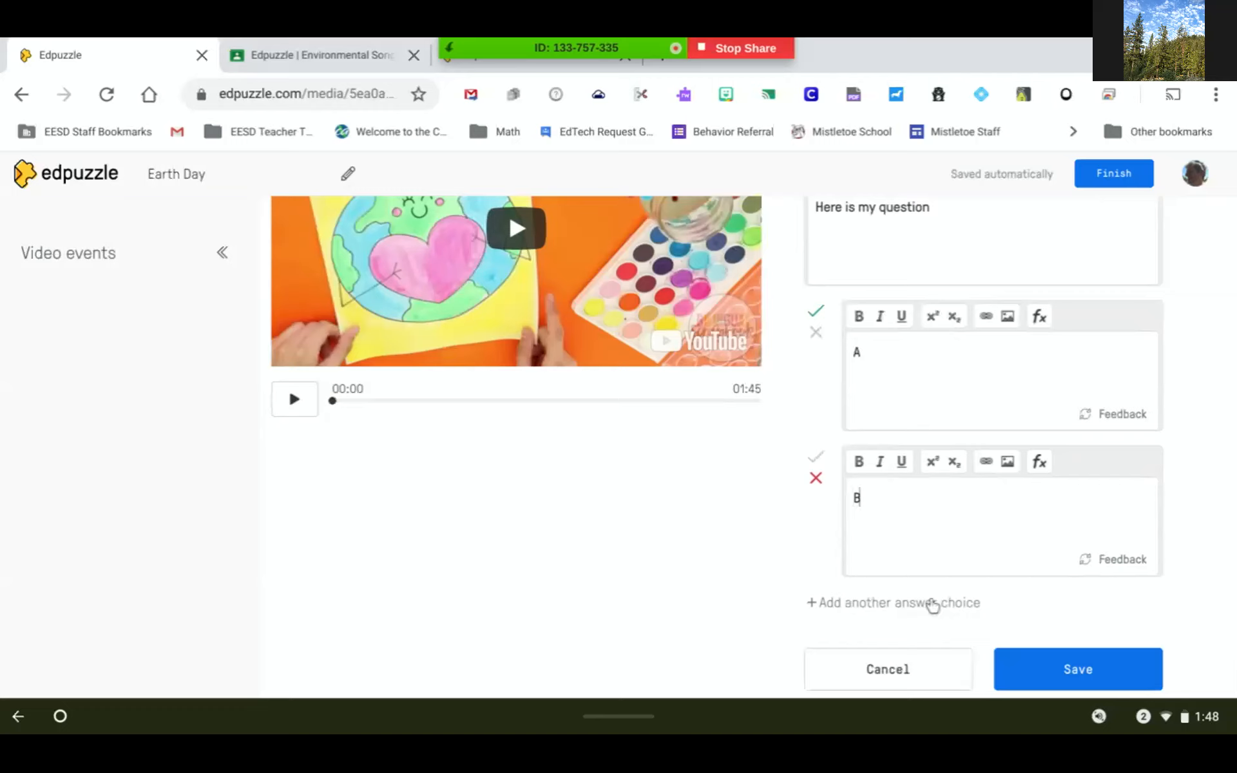
left_click(1094, 677)
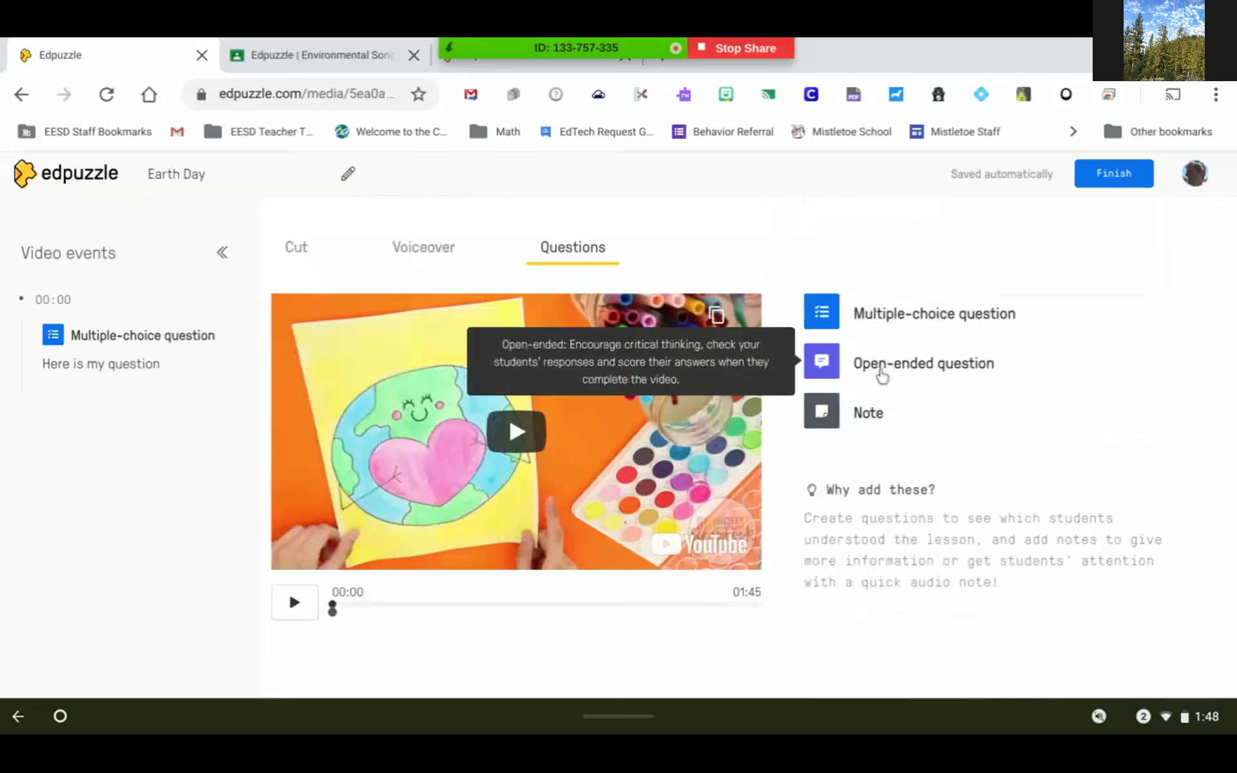
View the blank open-ended question form and leave it without adding a question.
left_click(881, 374)
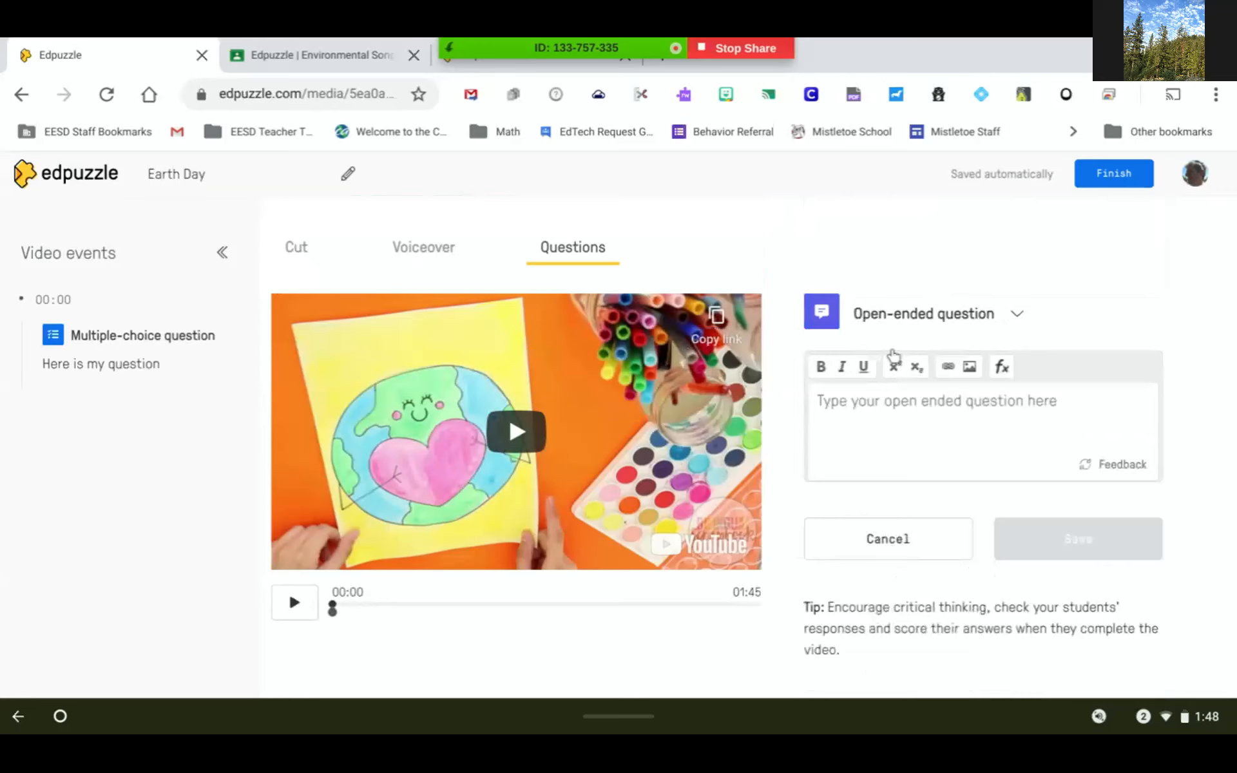
scroll(883, 451, "down", 1)
left_click(880, 512)
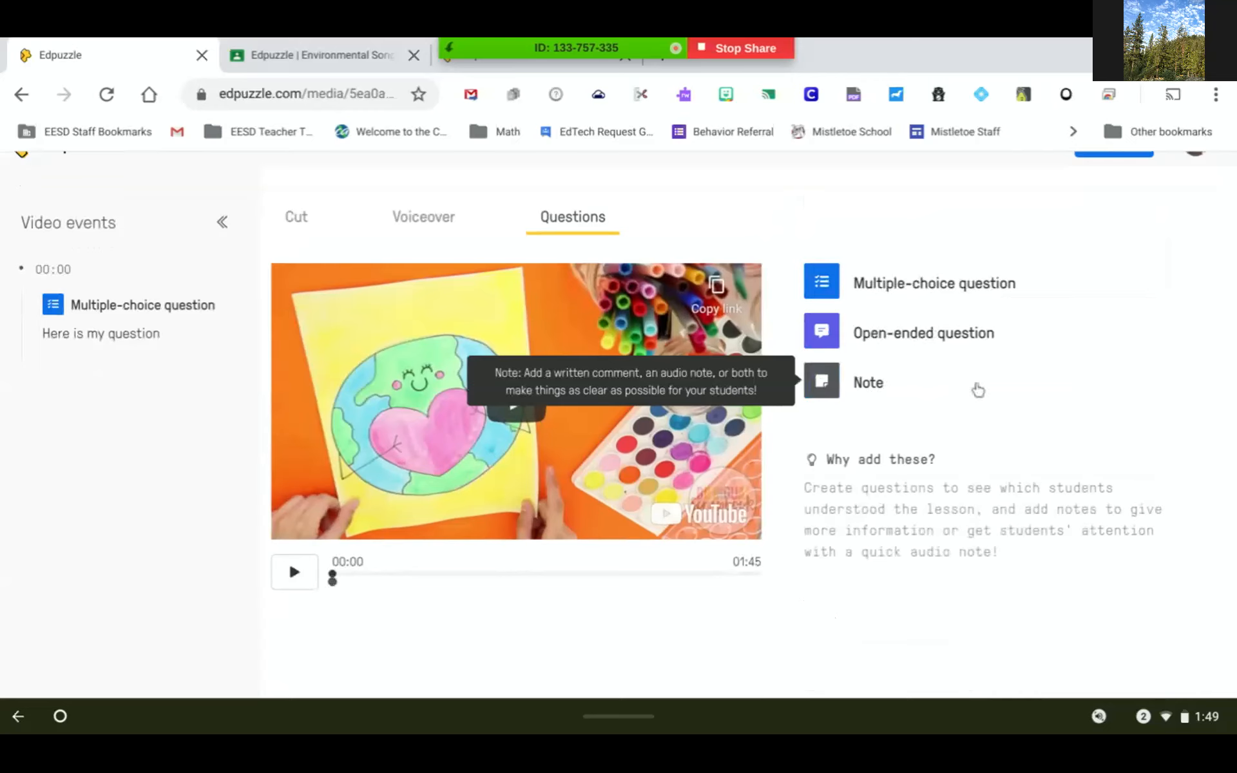
Finish editing the Earth Day video and reopen it in the editor from its assignment page.
scroll(975, 387, "up", 1)
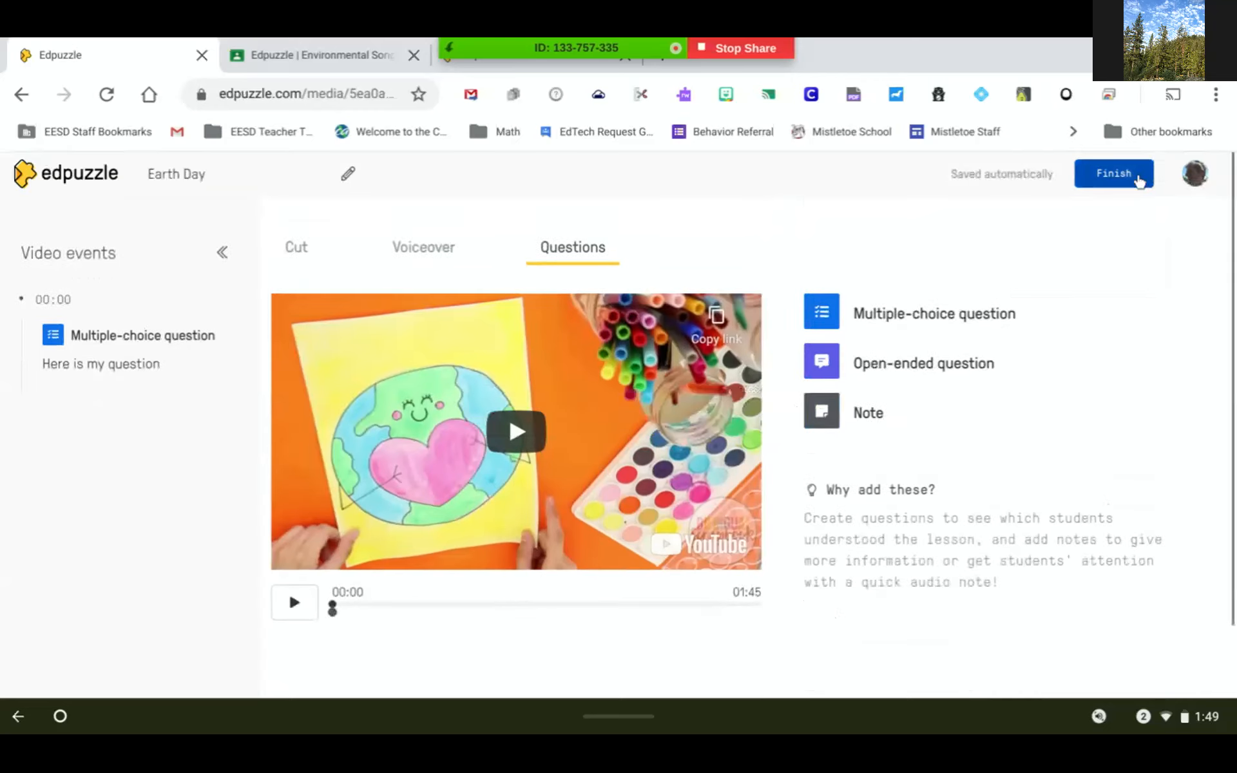
left_click(1114, 174)
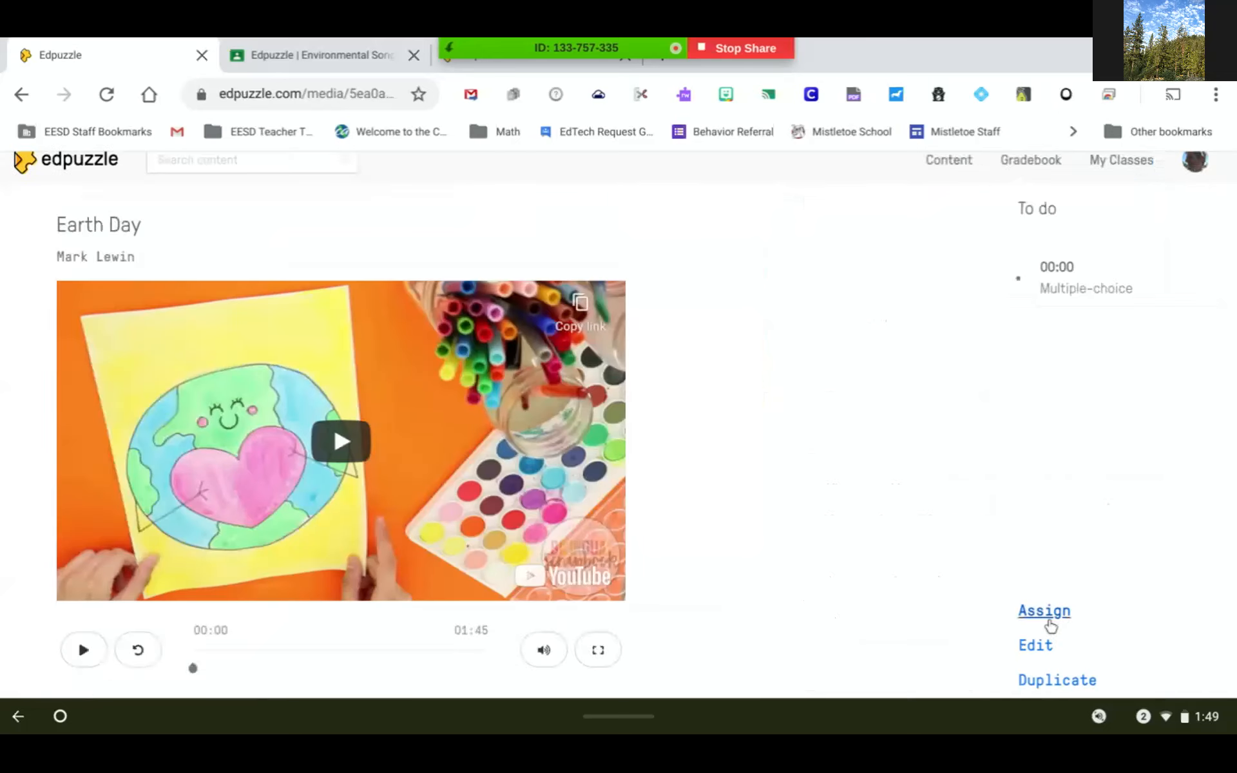
left_click(1052, 617)
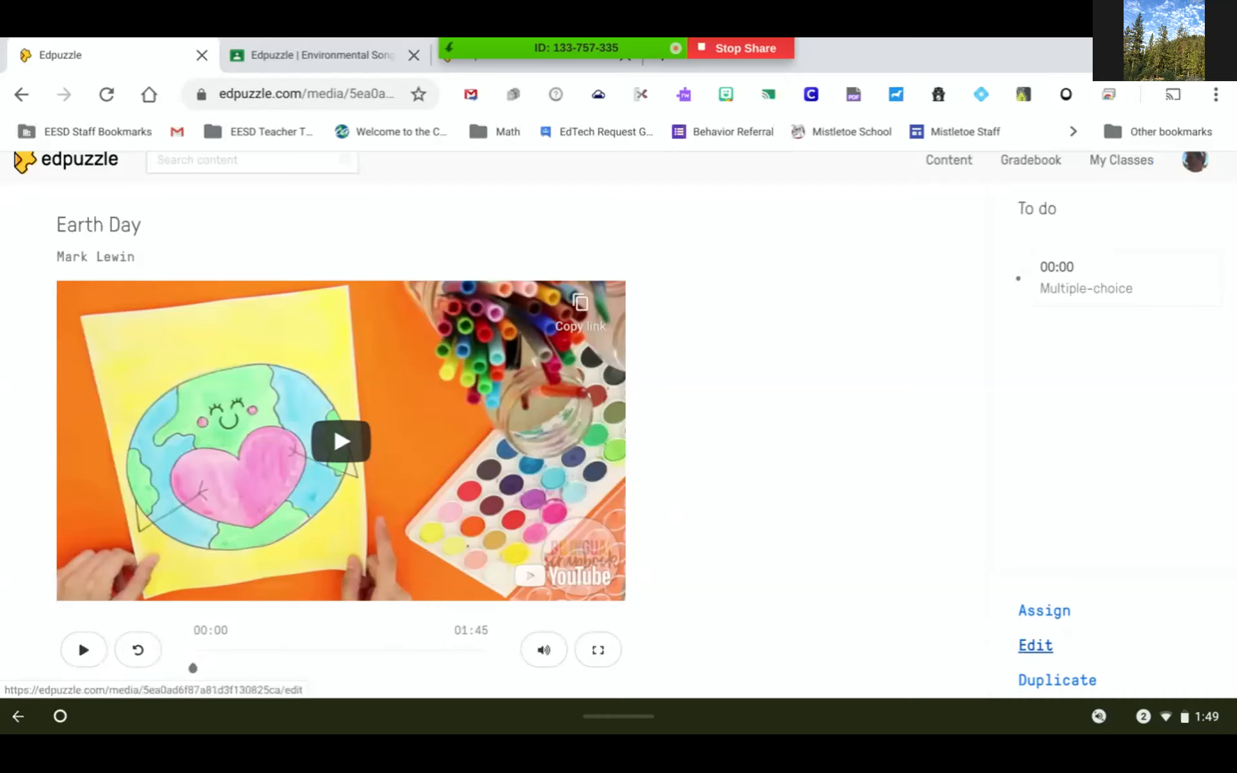
left_click(1035, 646)
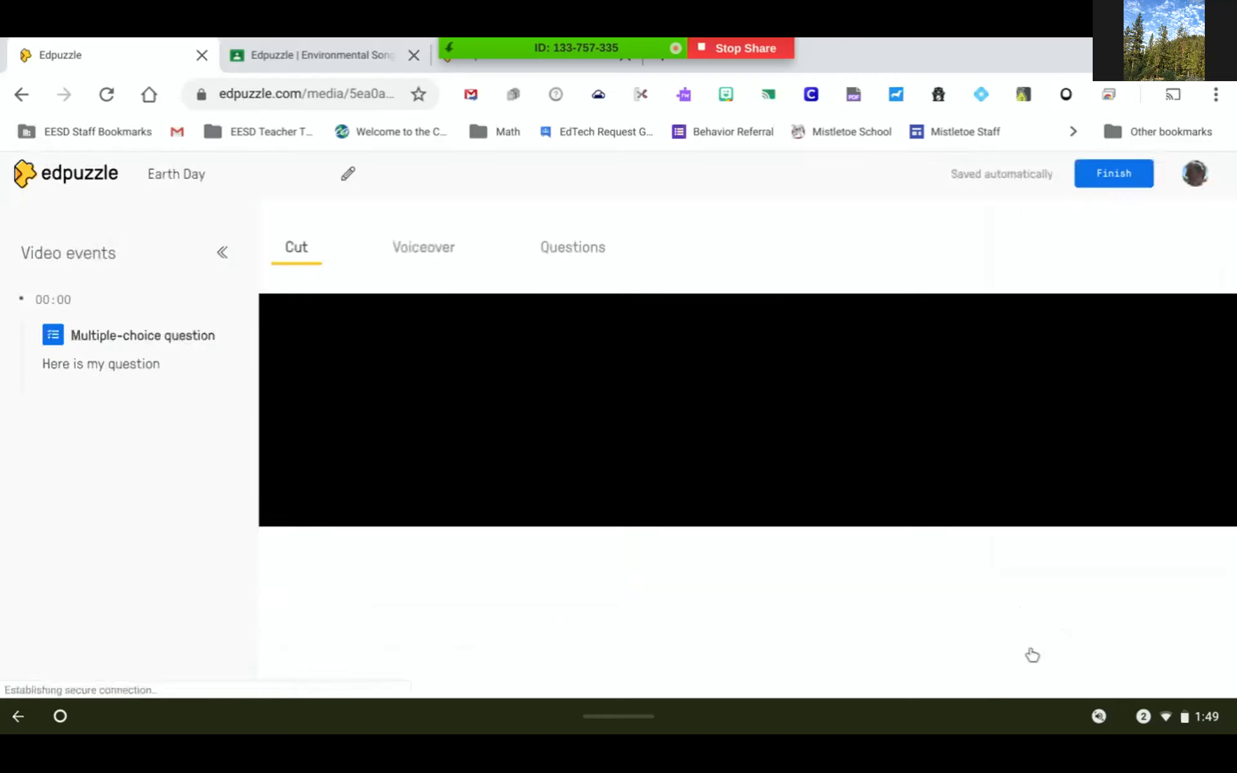
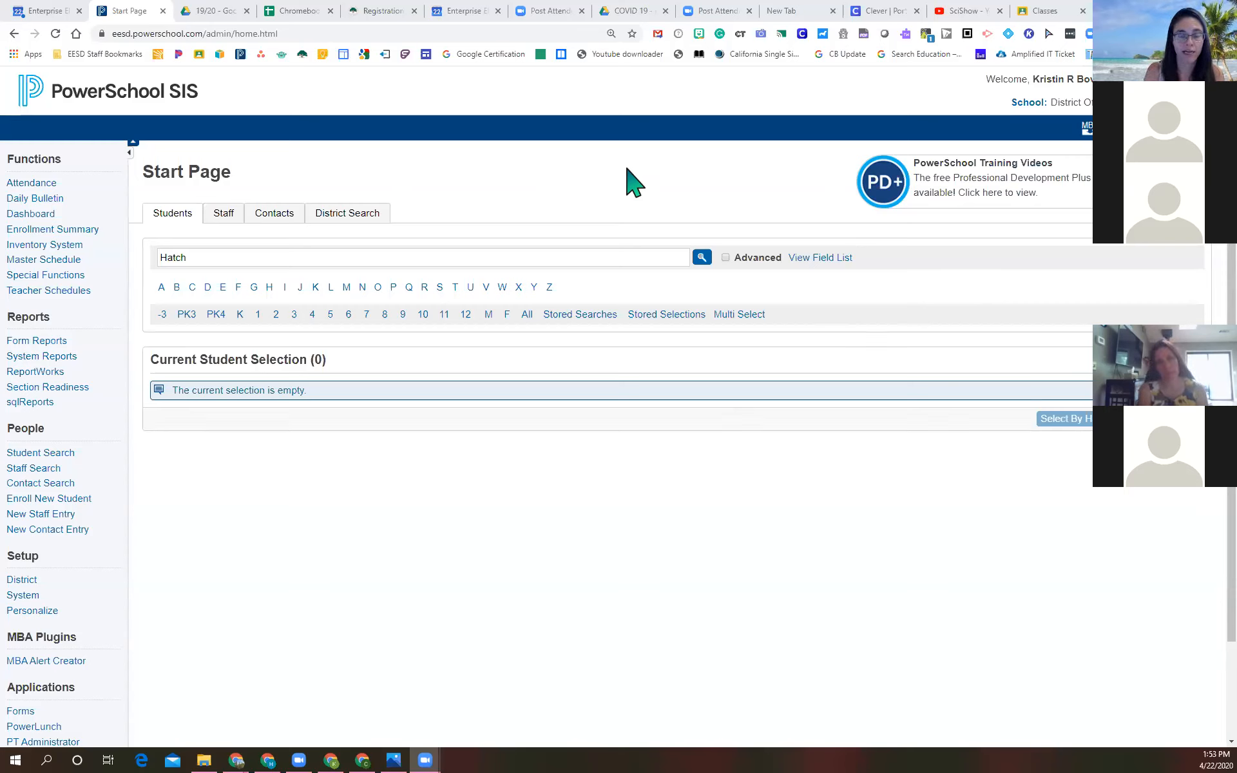
Switch to the SciShow channel on YouTube, open the video "How Cold Can Earth Get?" and pause it.
left_click(959, 14)
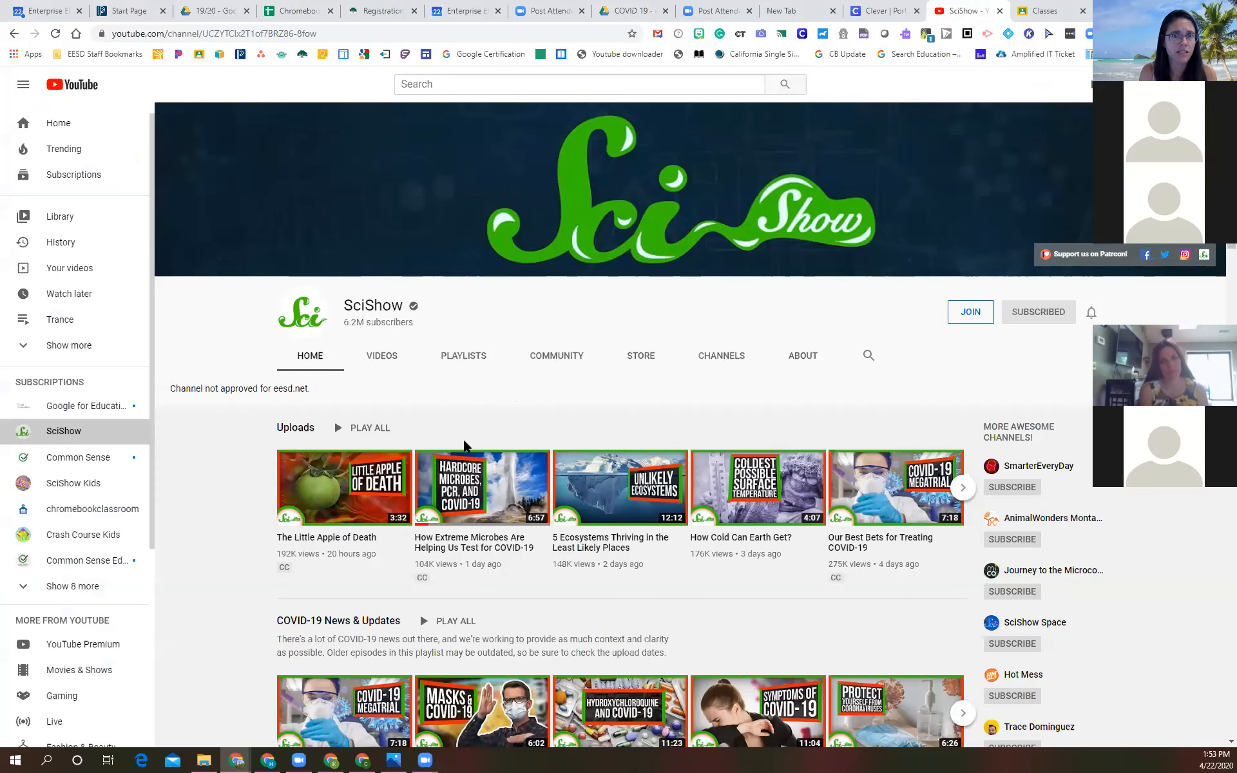
left_click(772, 493)
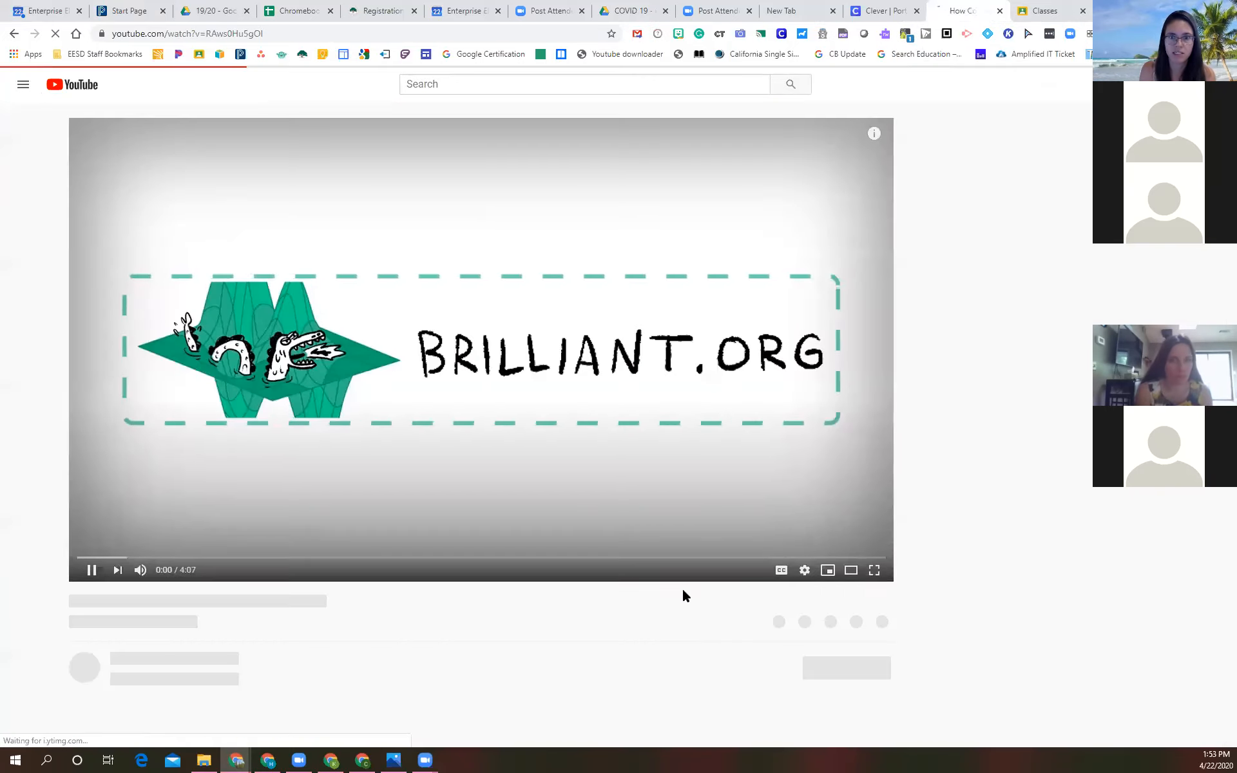
left_click(86, 556)
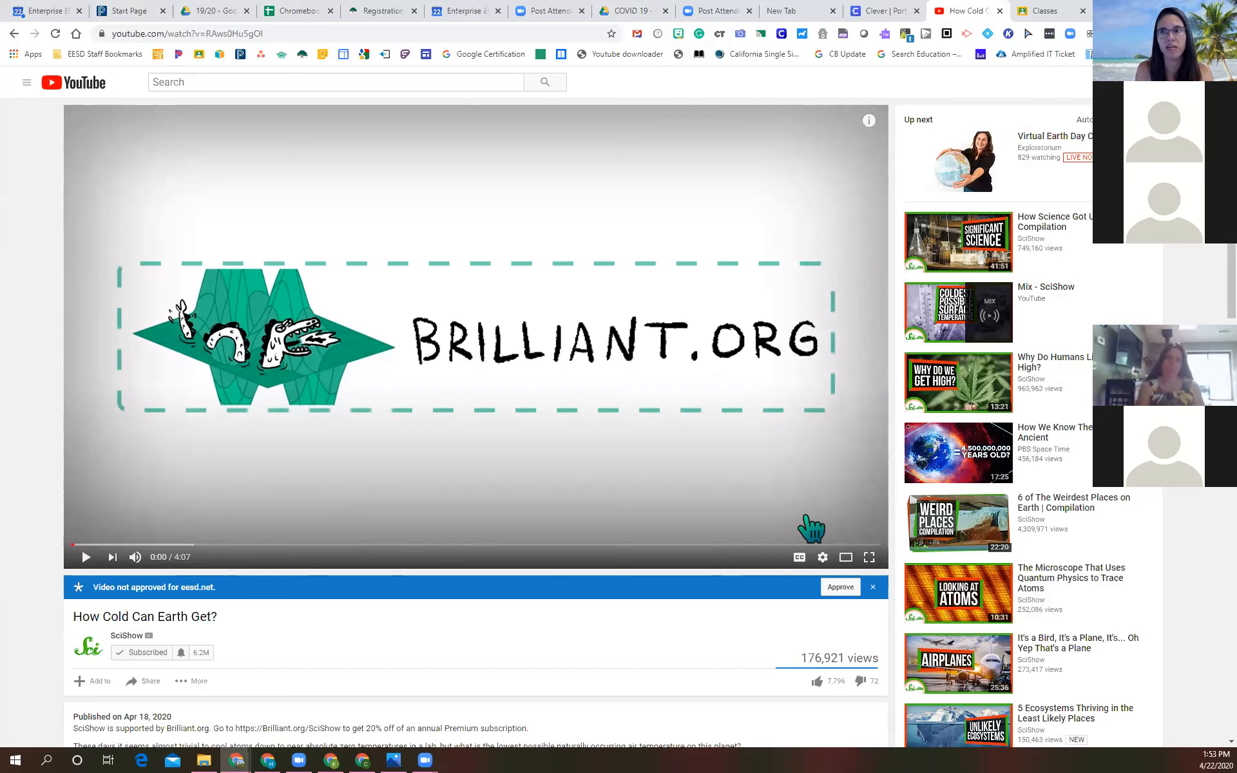
Enable the microphone in Screencastify and start recording the browser tab.
left_click(968, 30)
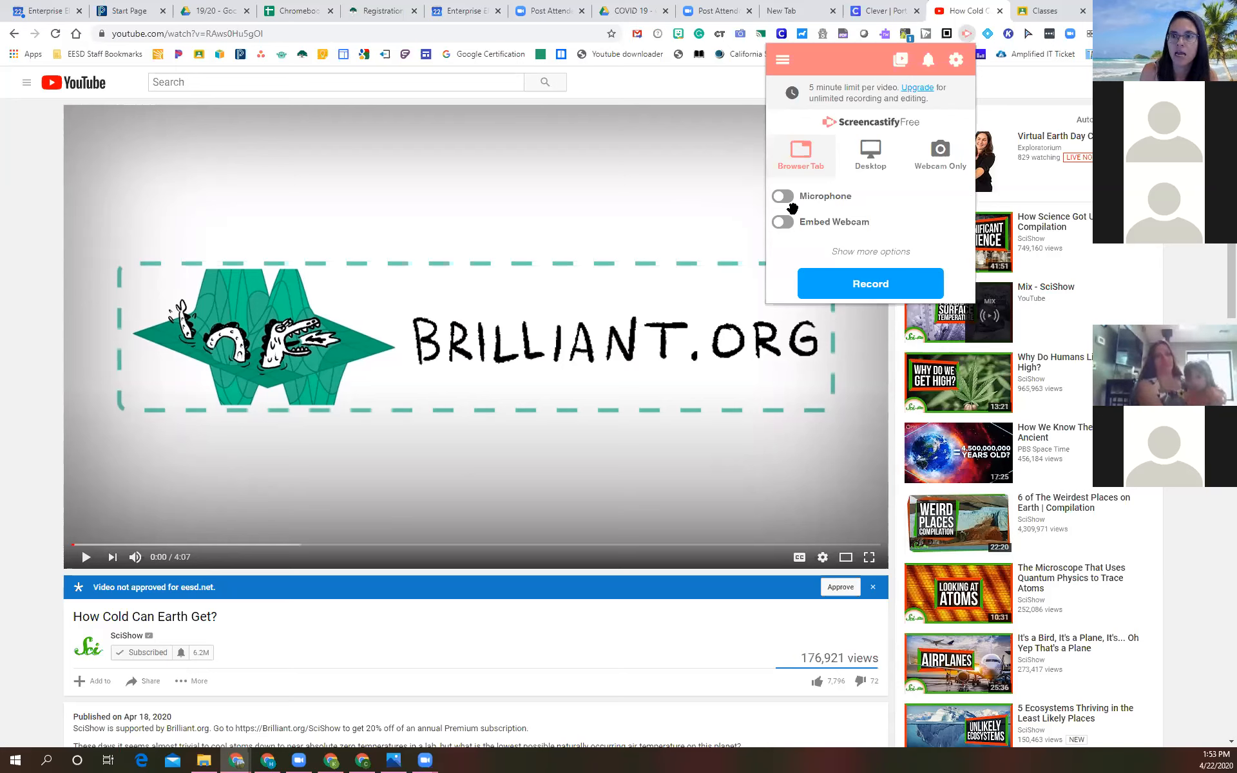
left_click(789, 196)
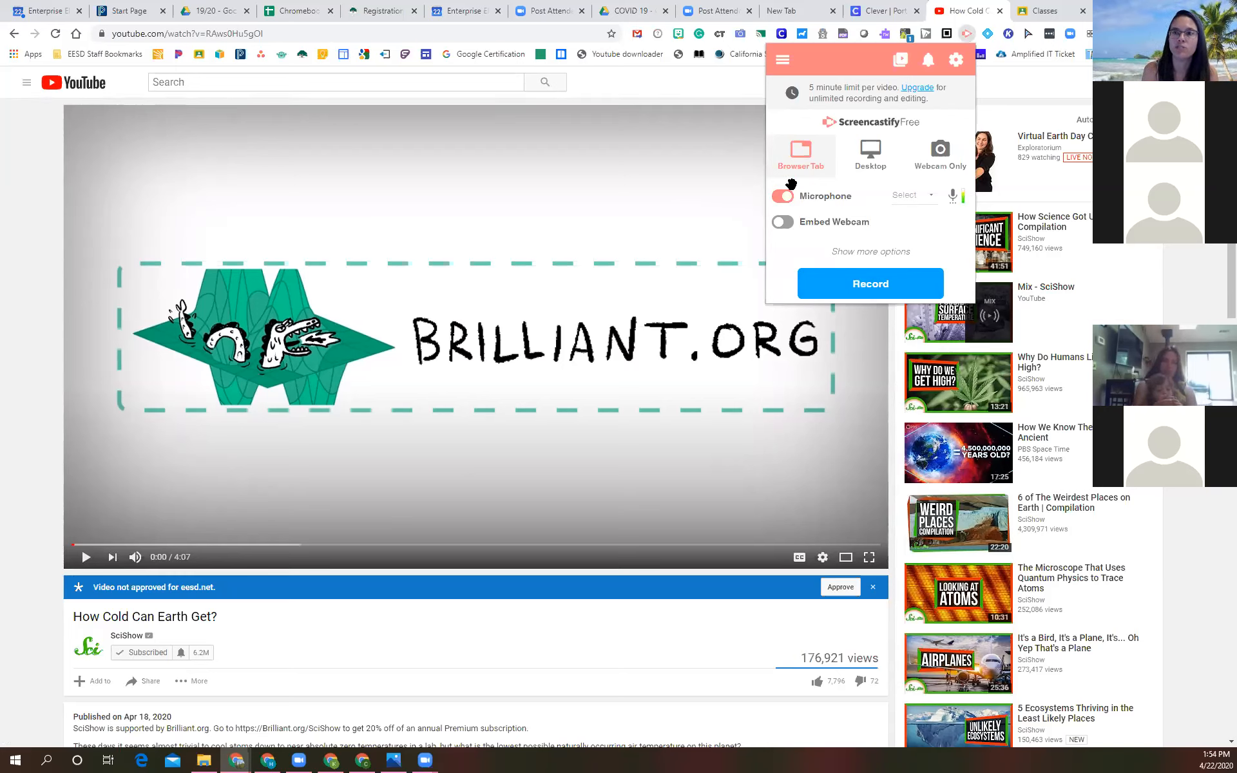
left_click(861, 292)
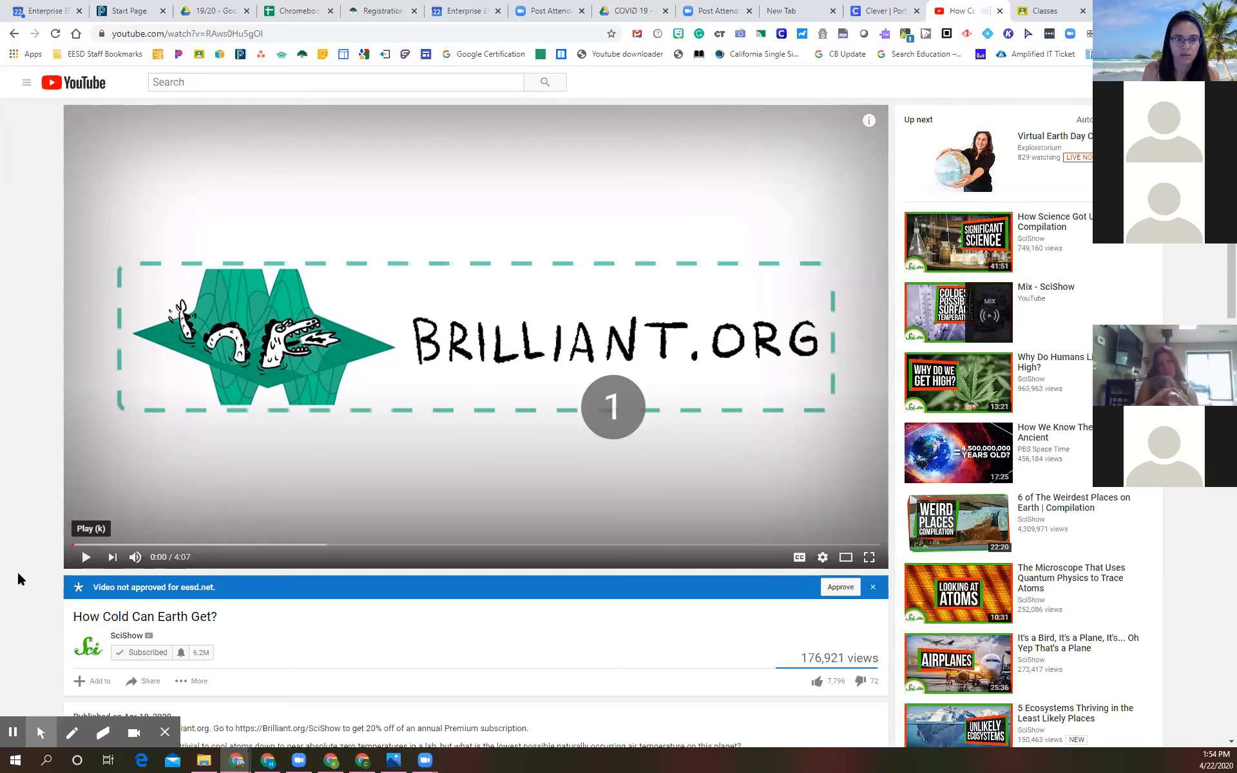
Play "How Cold Can Earth Get?" in full screen for about seven seconds, pause it and exit full screen.
left_click(86, 556)
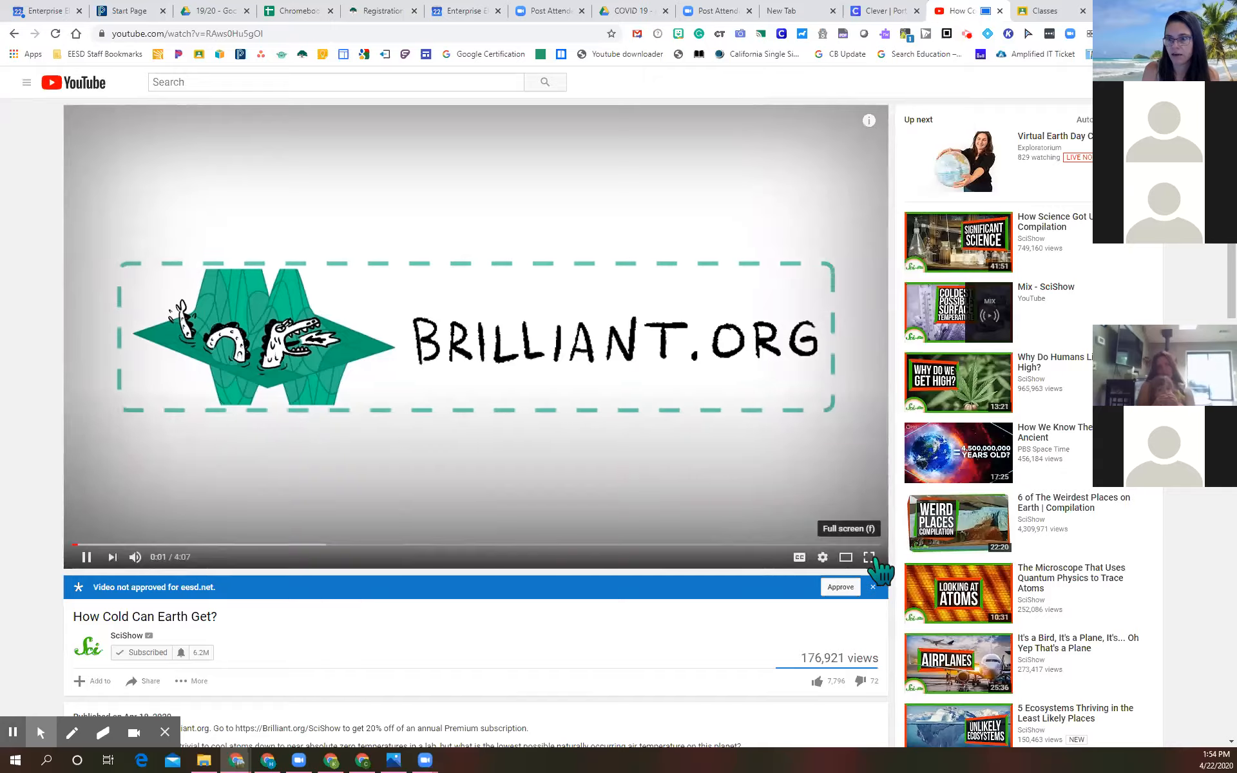
left_click(874, 554)
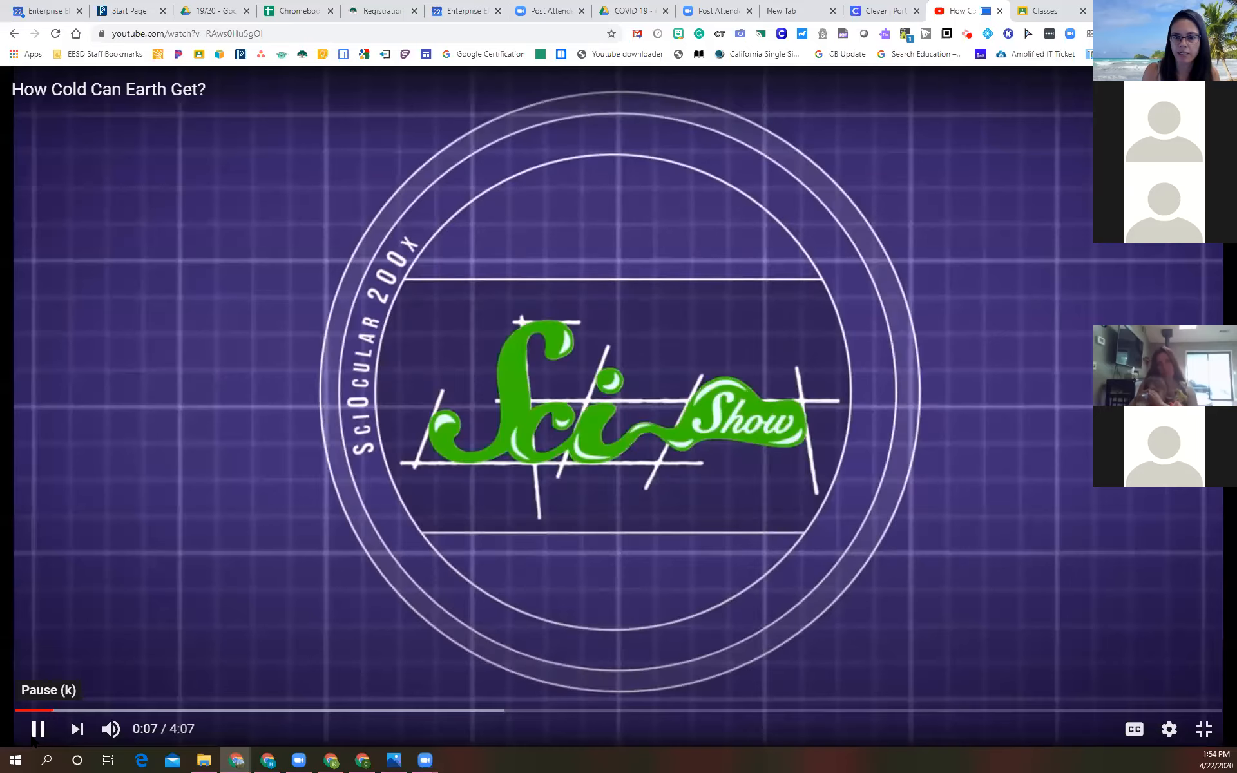
left_click(33, 735)
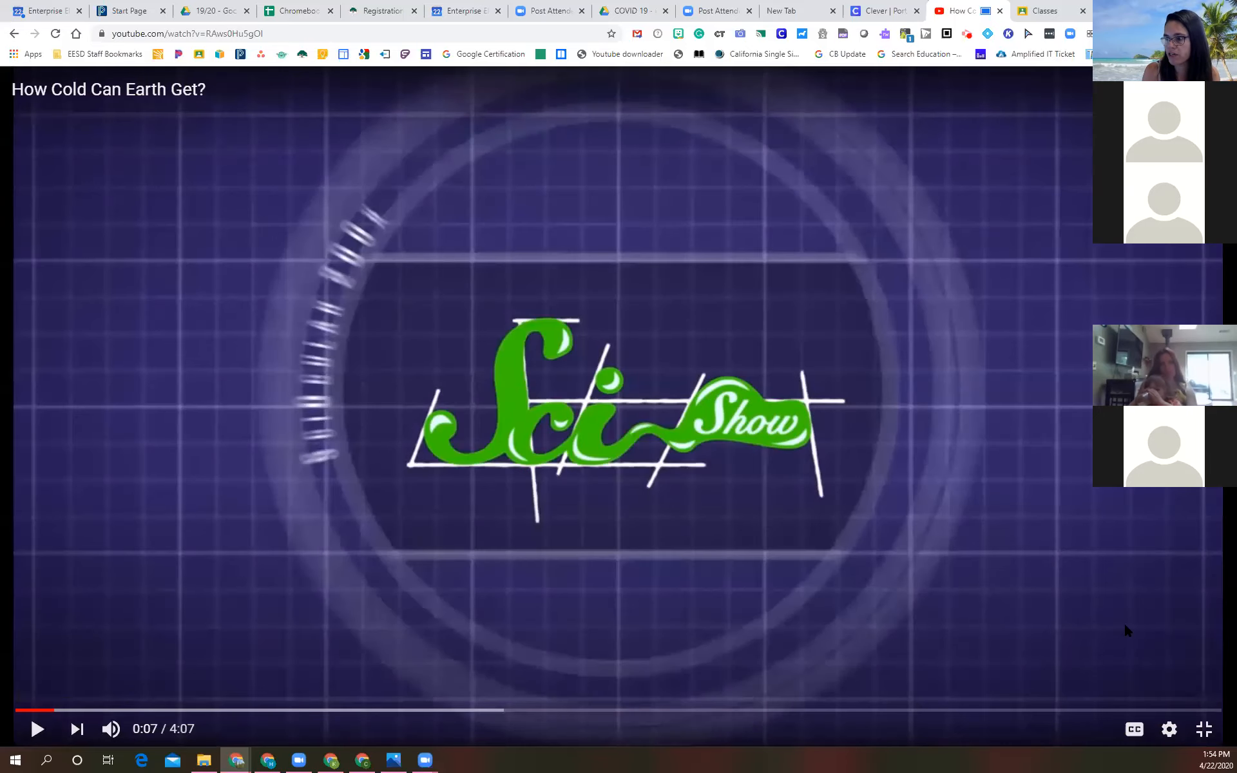
left_click(1204, 729)
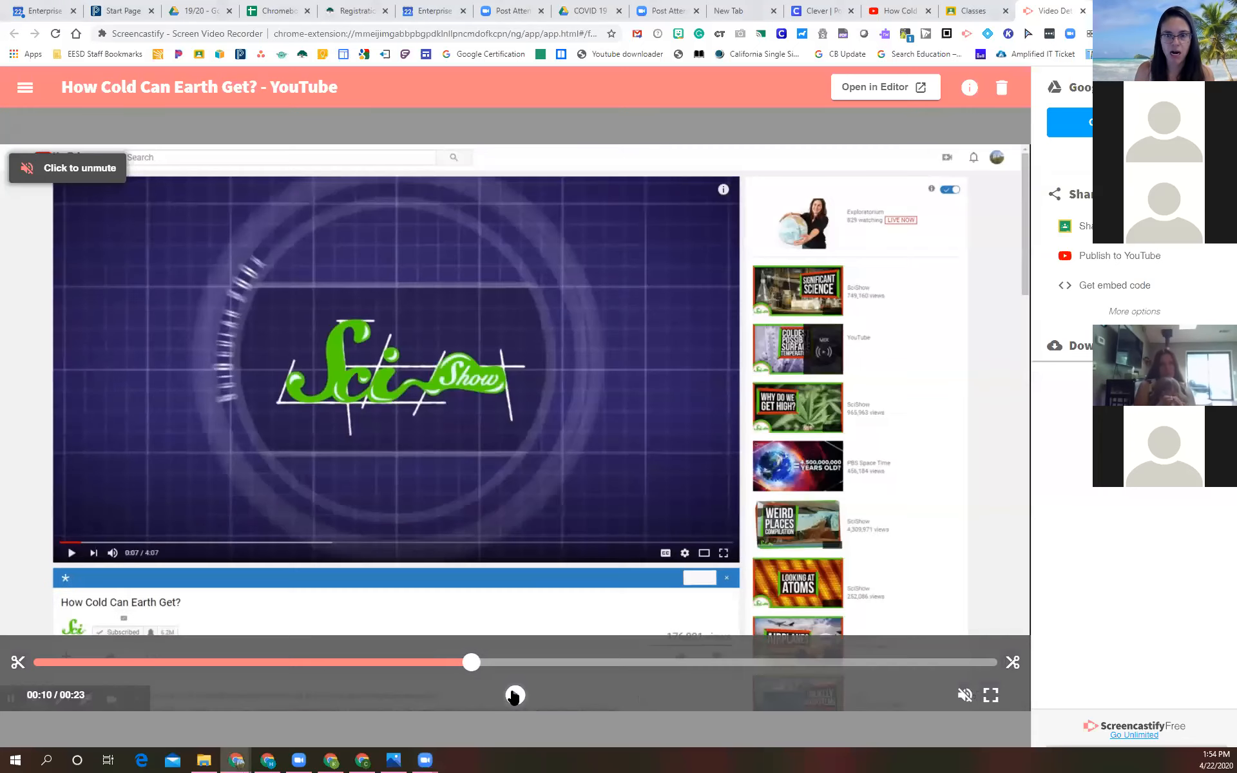
Pause the finished recording's preview and open sharing to Google Classroom in a maximized window.
left_click(515, 695)
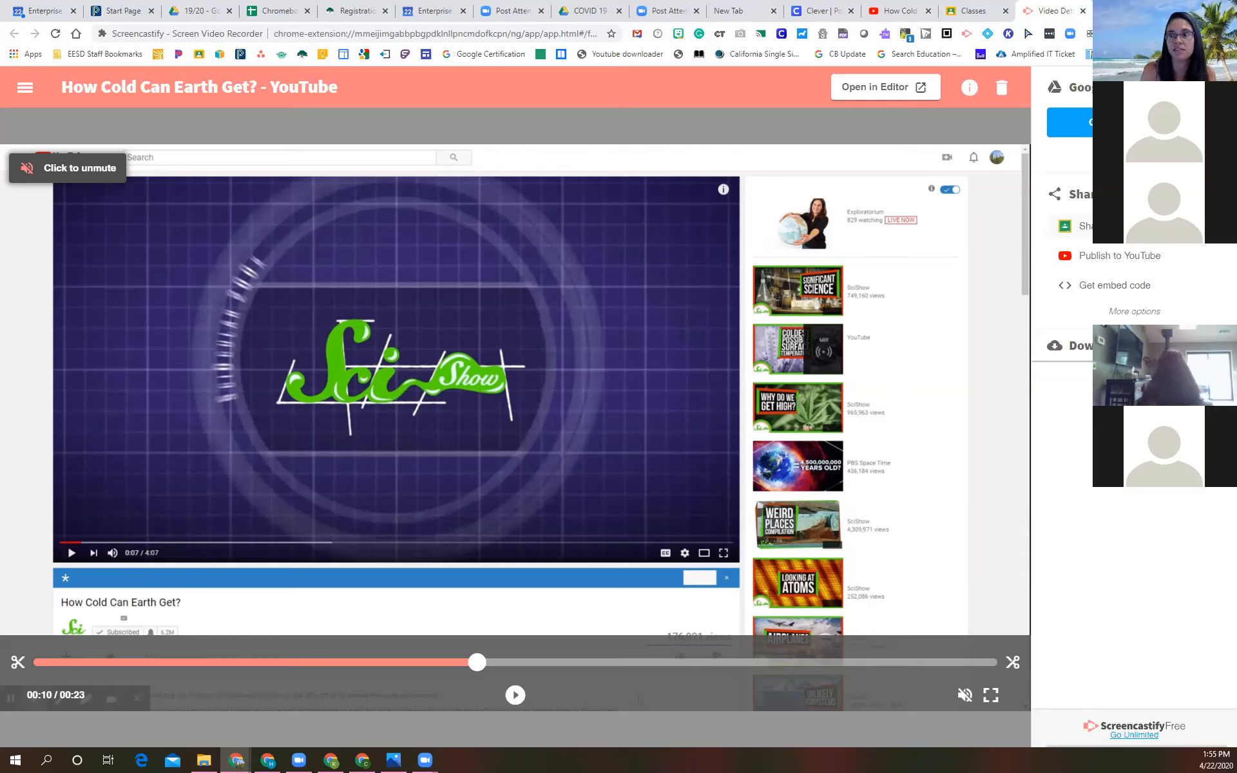
left_click(1118, 227)
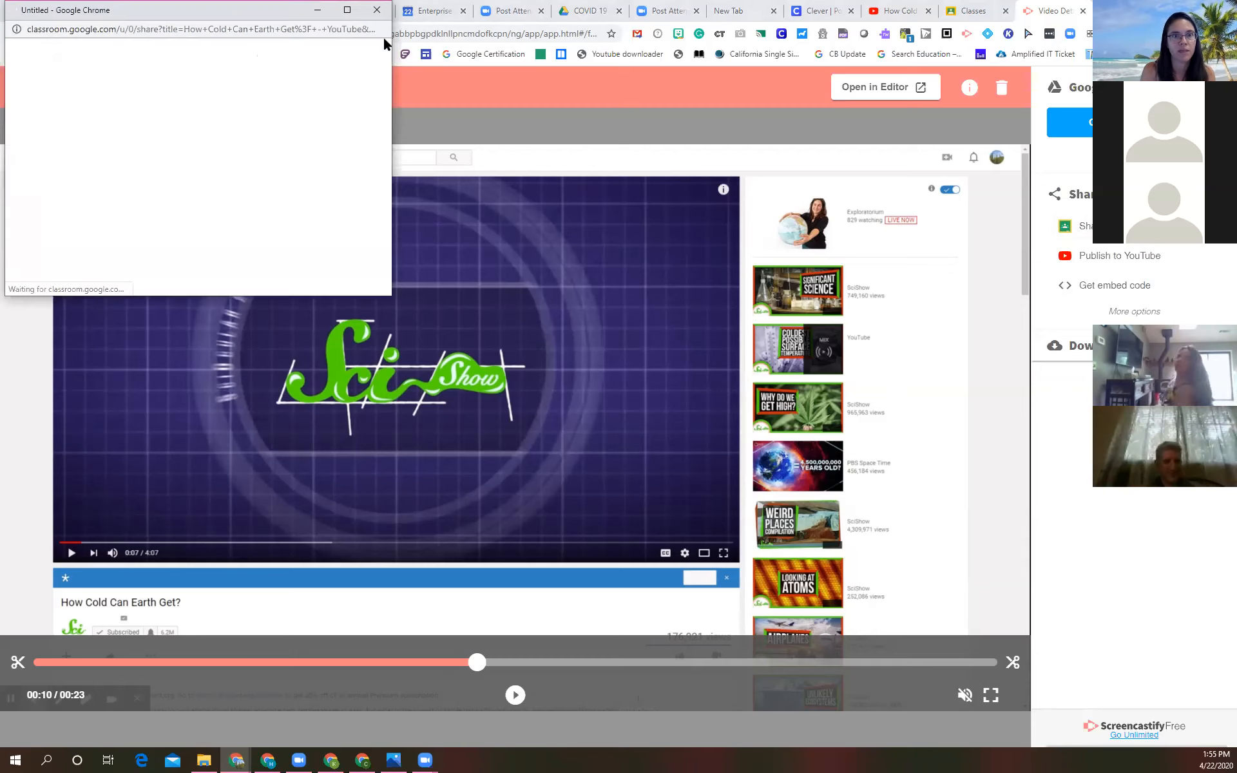
left_click(340, 15)
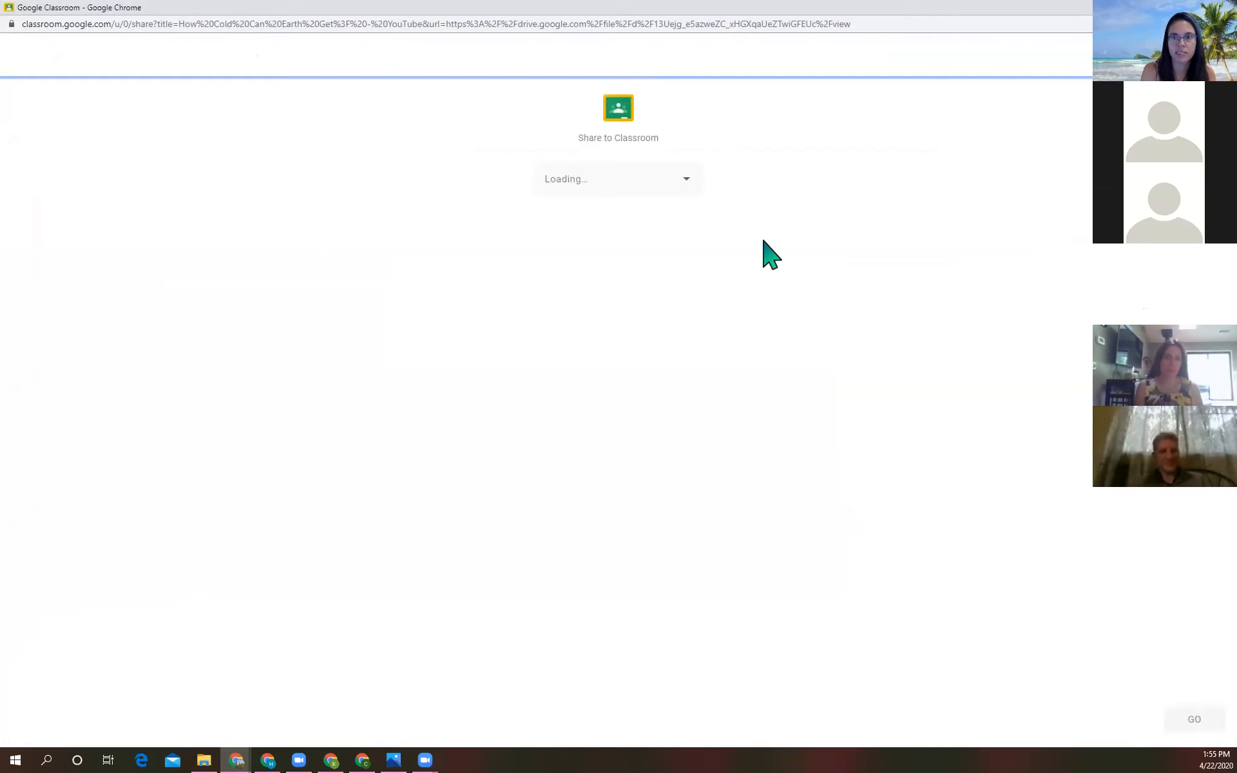
Create an assignment for the 19/20 Class with the shared recording attached and open its list of assigned students.
left_click(648, 191)
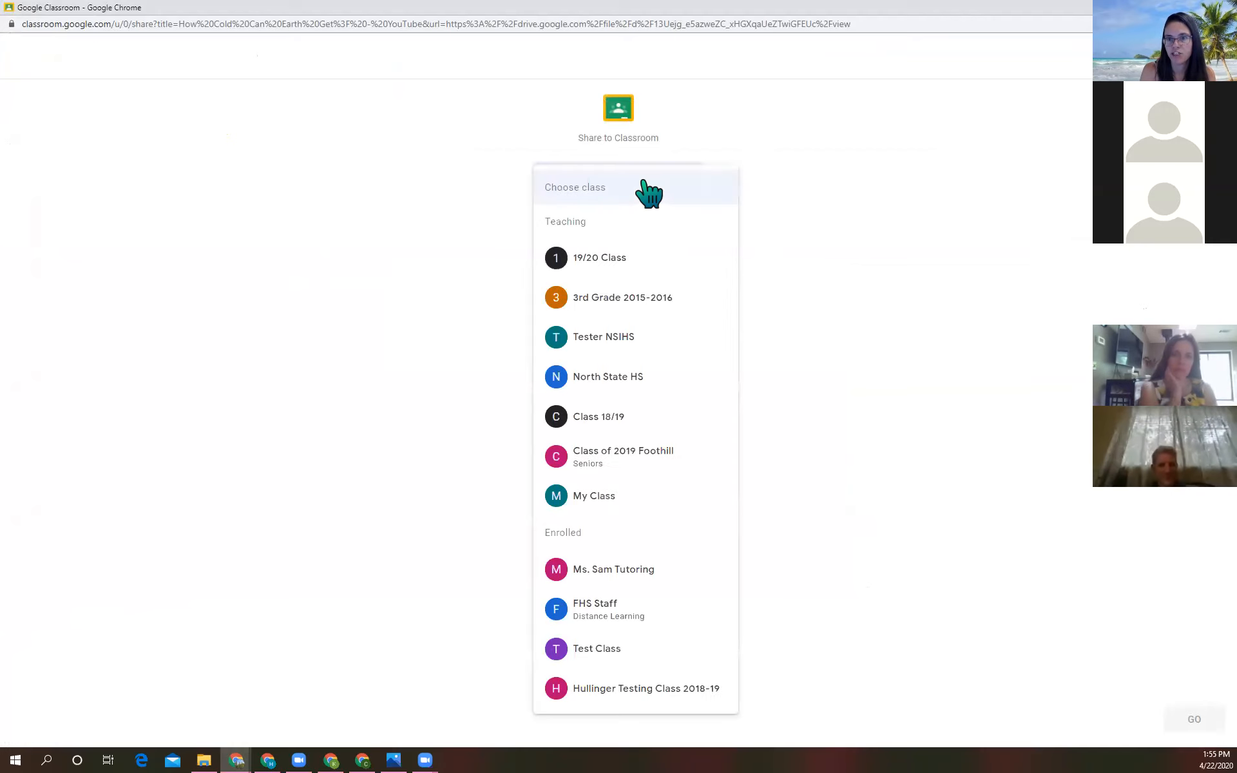
left_click(625, 260)
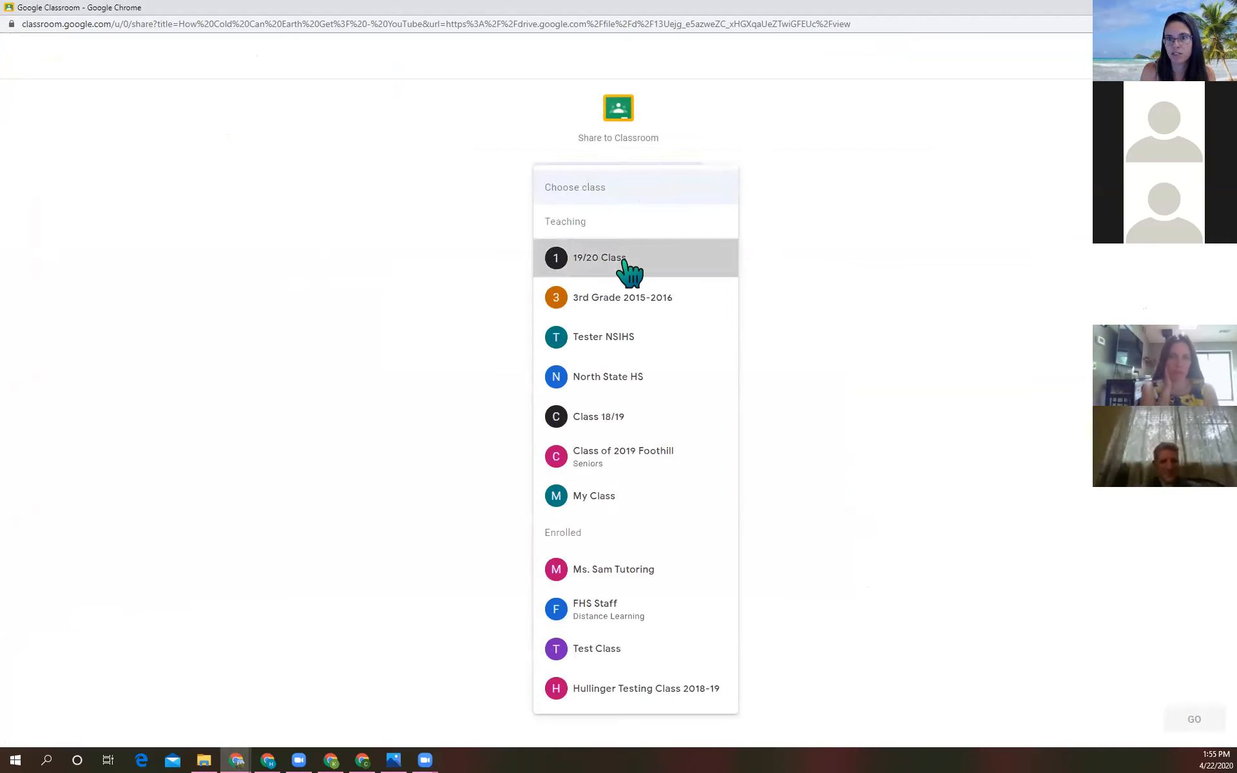
left_click(633, 242)
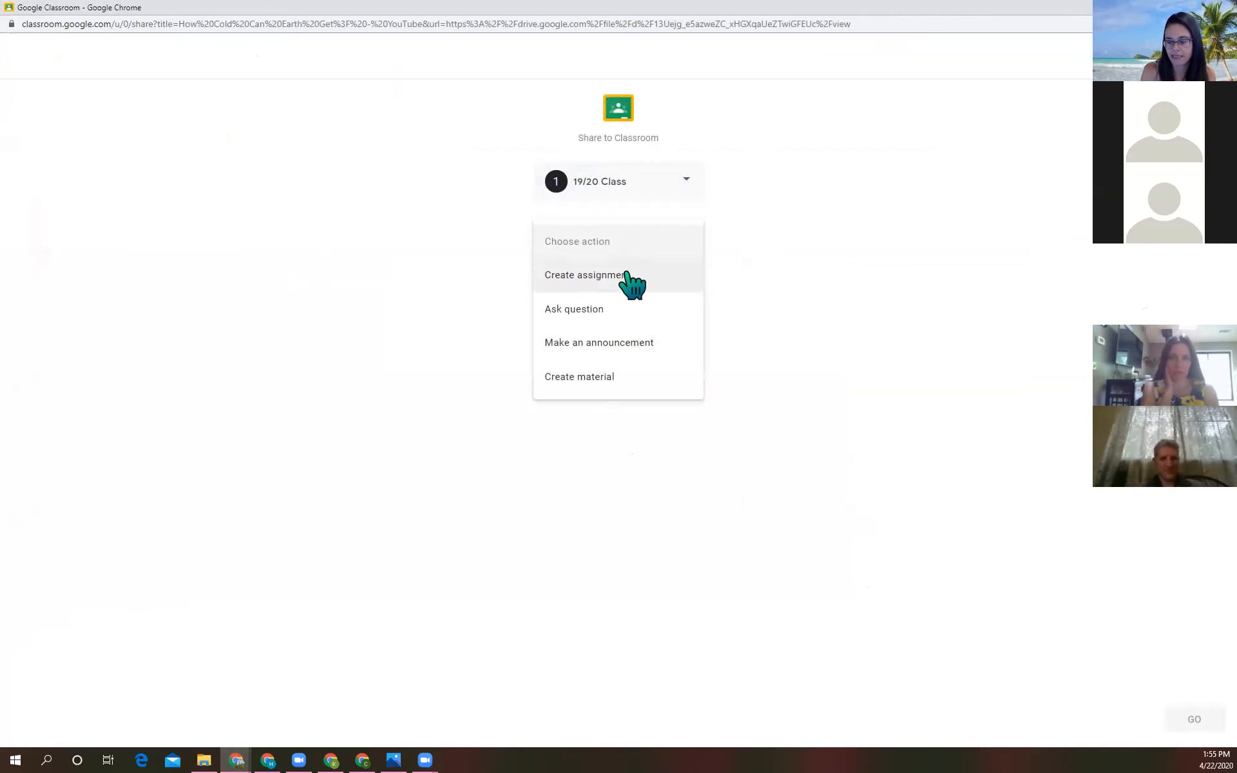
left_click(629, 269)
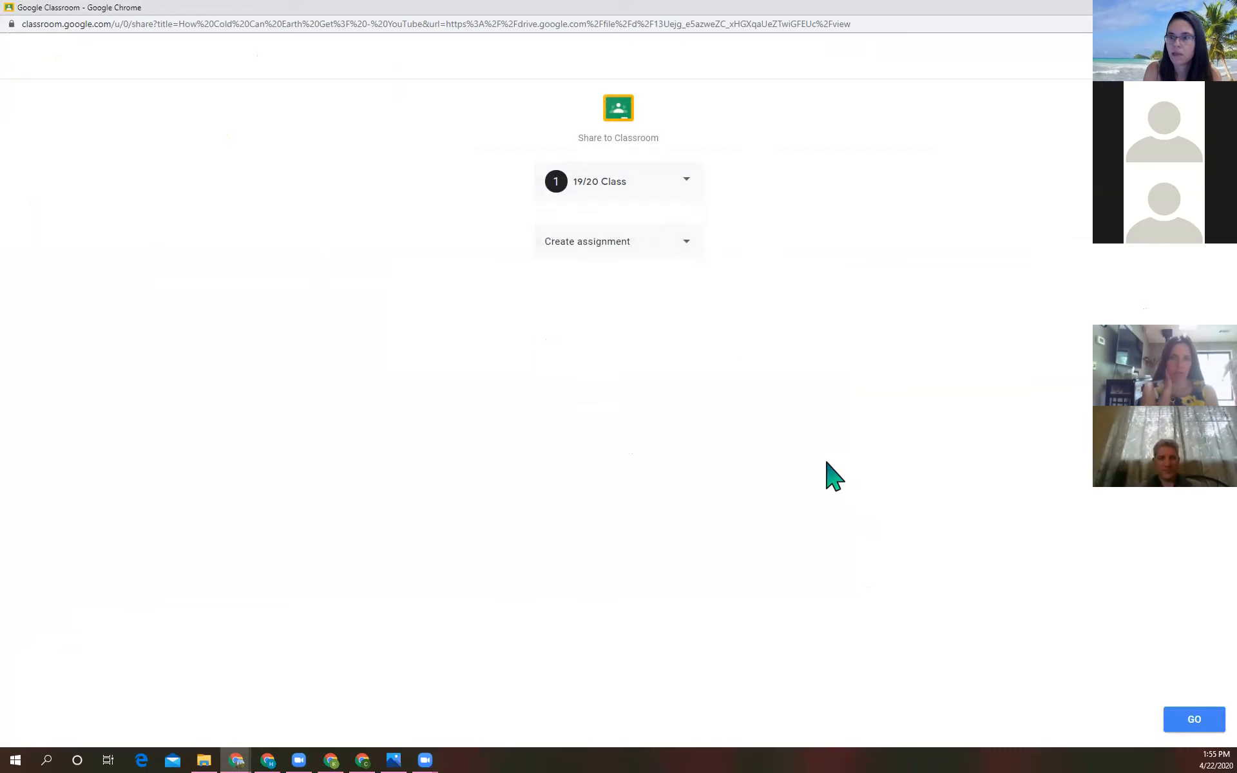
left_click(1181, 722)
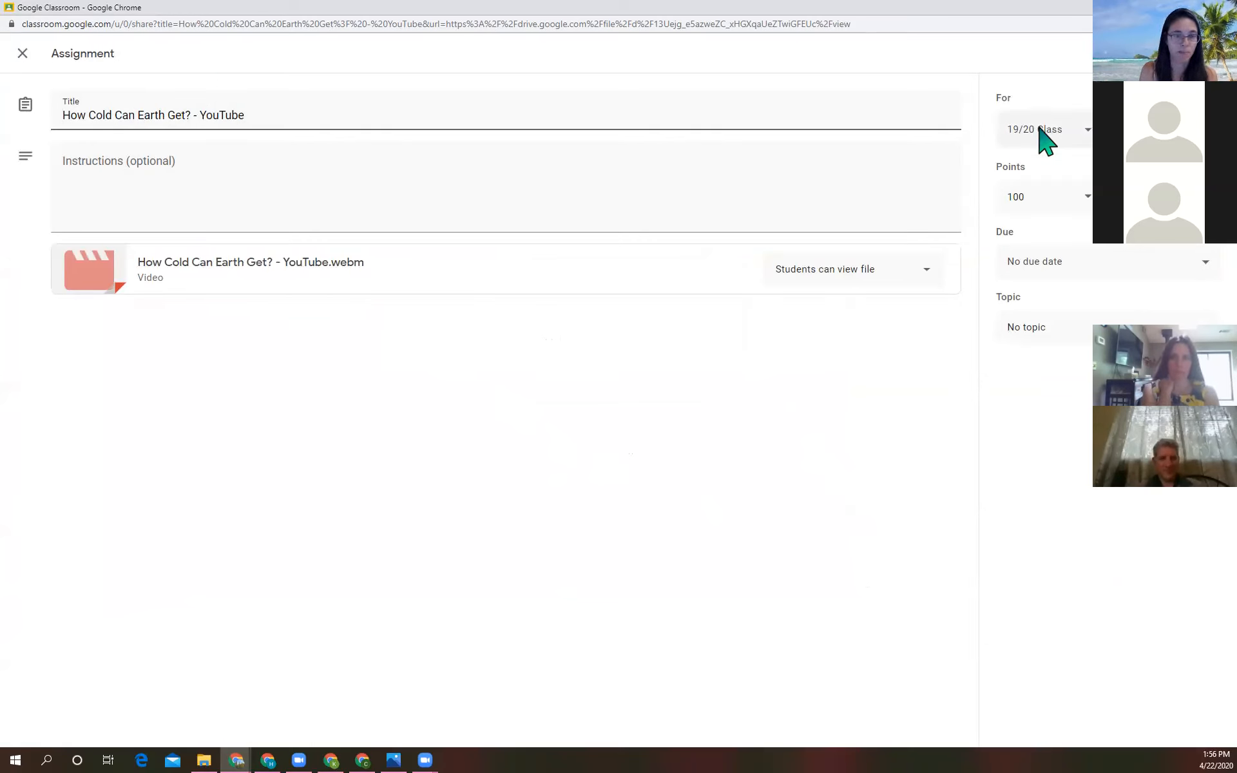
left_click(1167, 130)
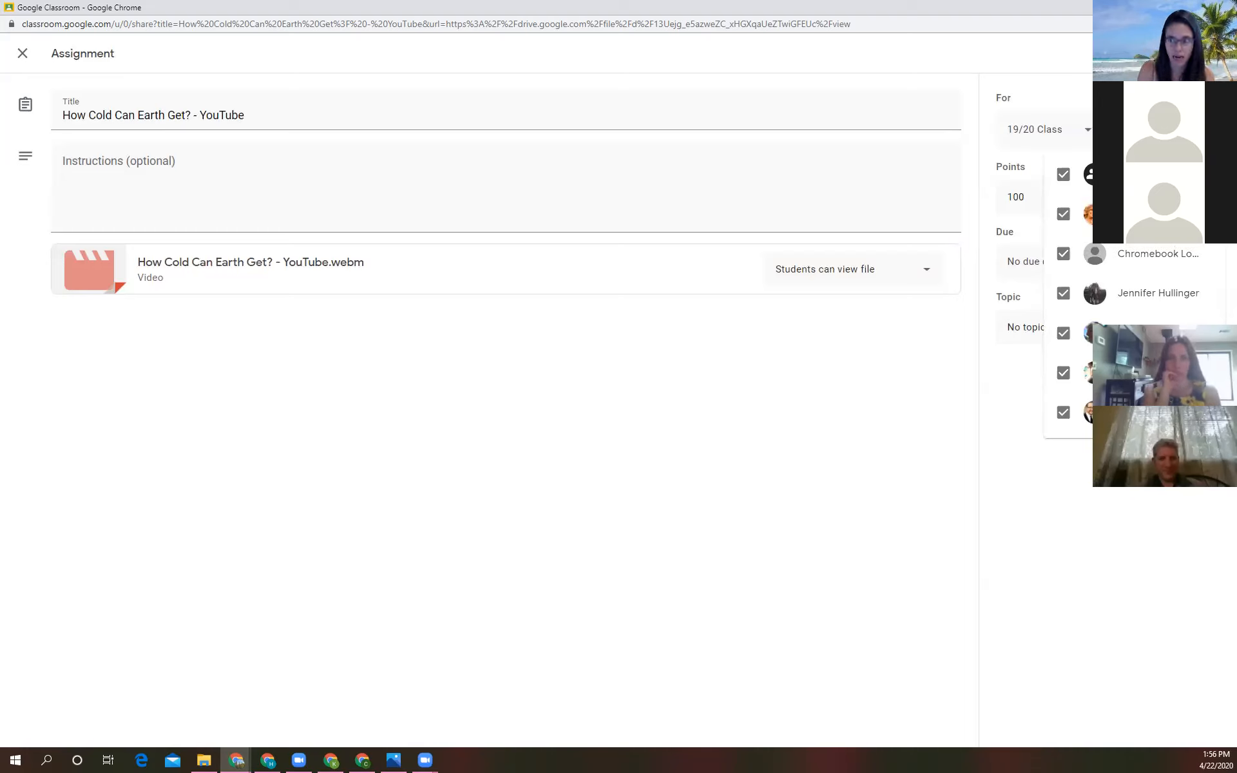
Close the list of assigned students and post the assignment to the 19/20 Class.
left_click(1062, 55)
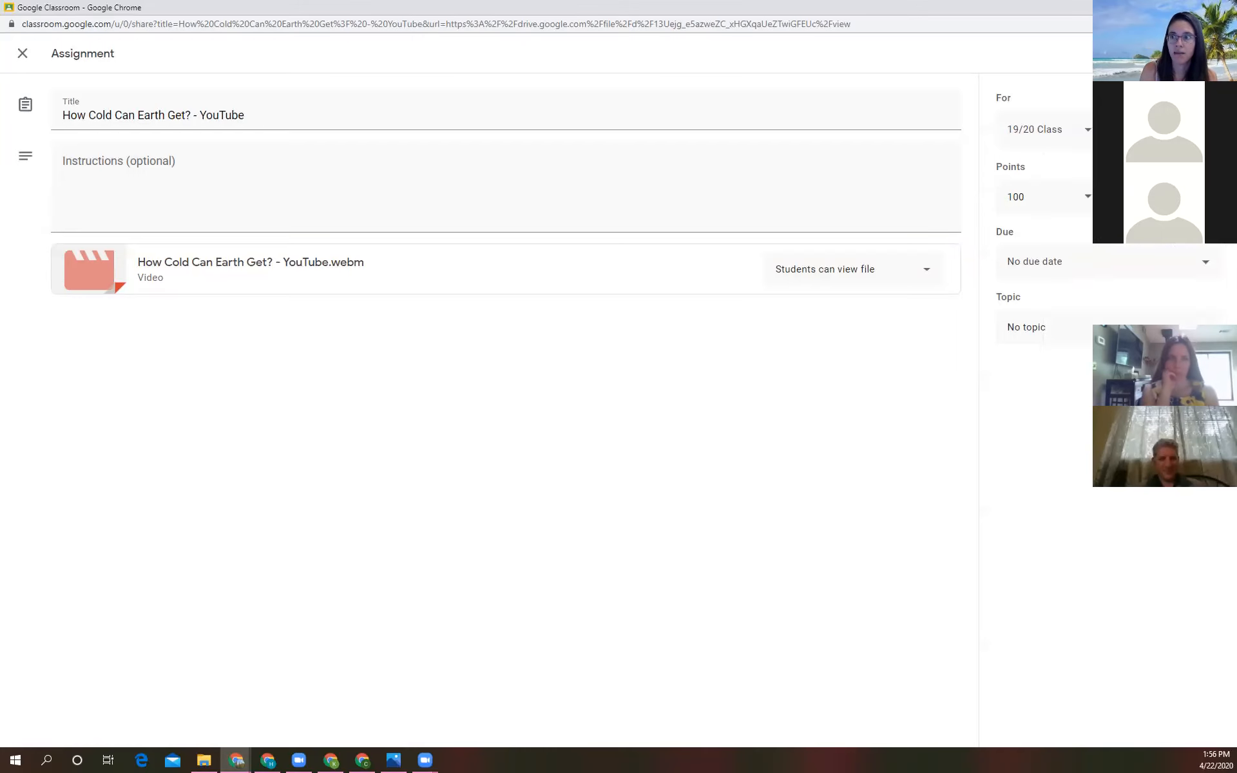
left_click(1161, 53)
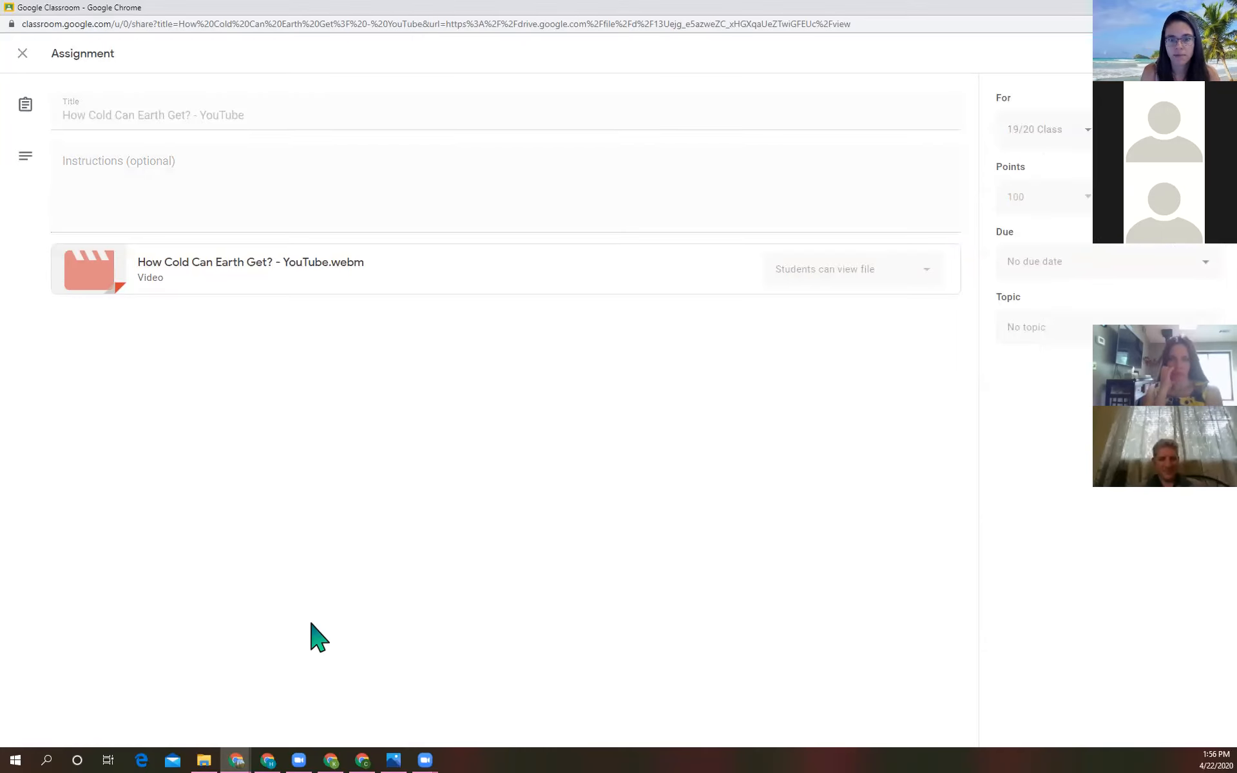
Switch to the student's Classroom window, refresh the class stream and expand the "How Cold Can Earth Get? - YouTube" assignment in Classwork.
mouse_move(362, 761)
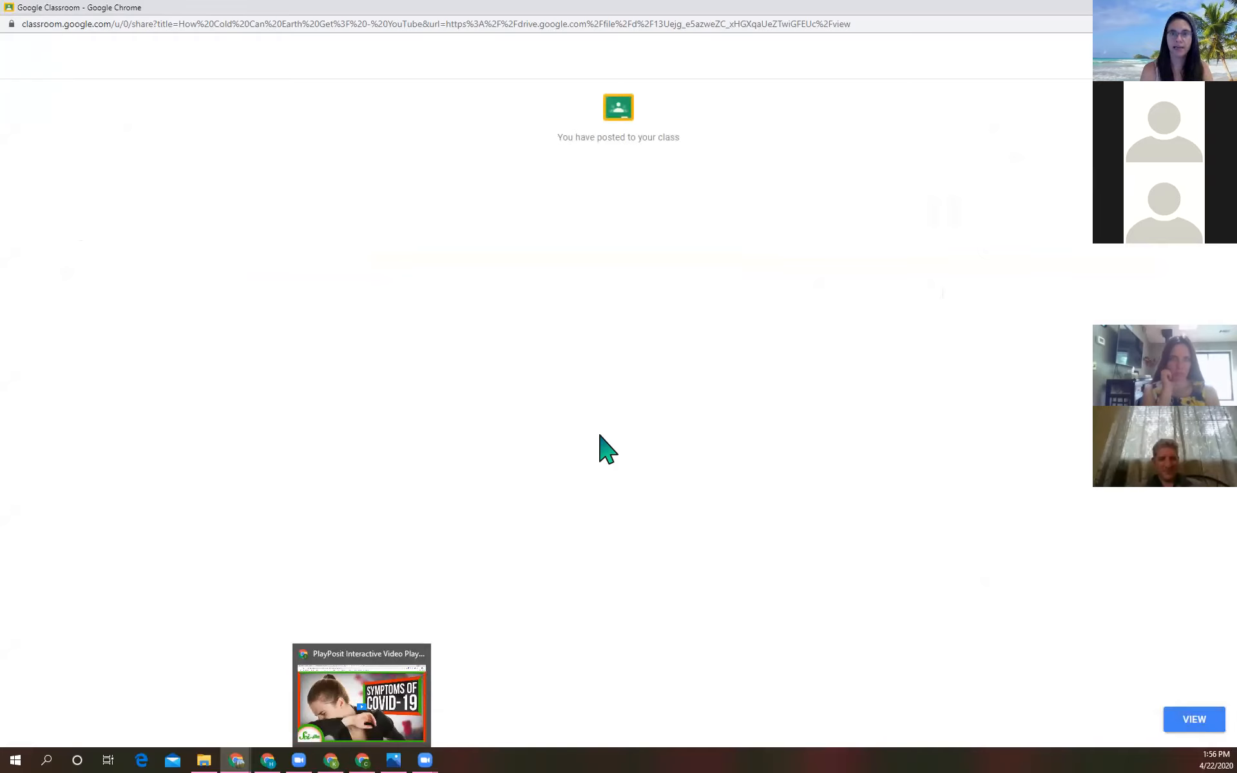
left_click(368, 760)
left_click_drag(576, 11, 1236, 129)
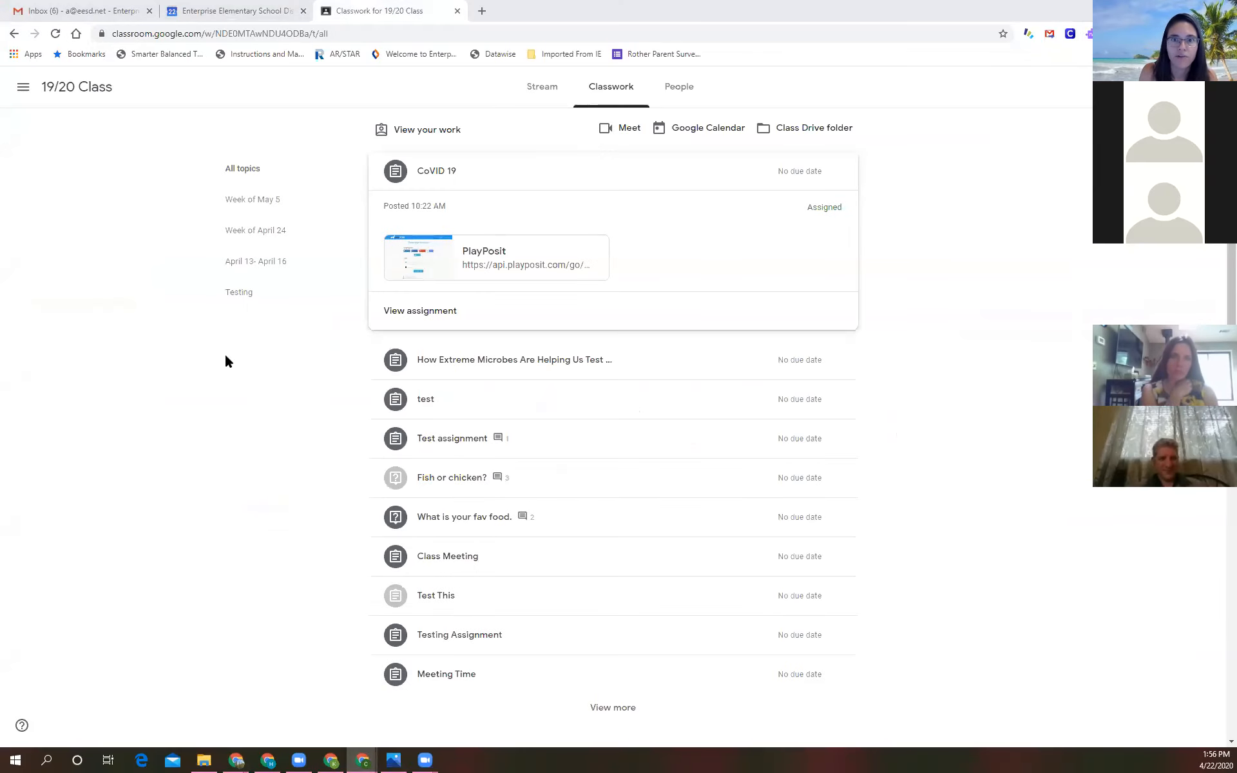
left_click(541, 85)
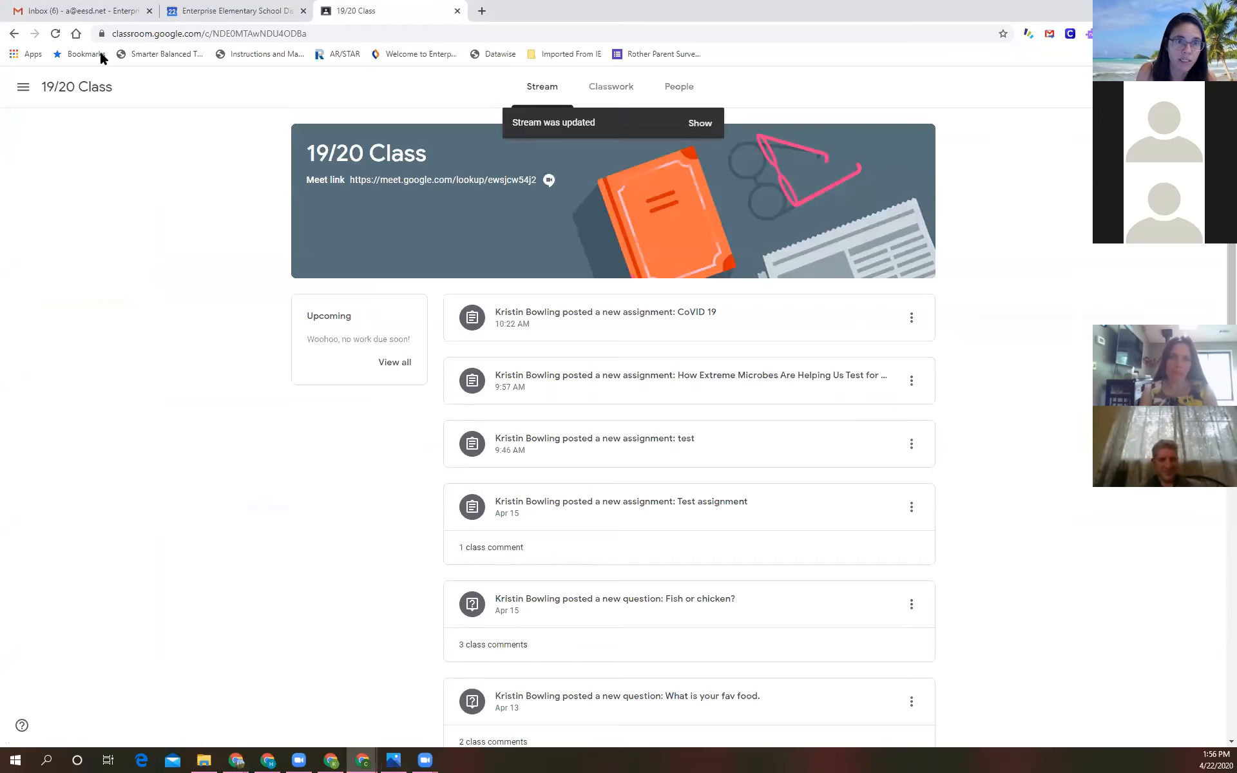
left_click(56, 33)
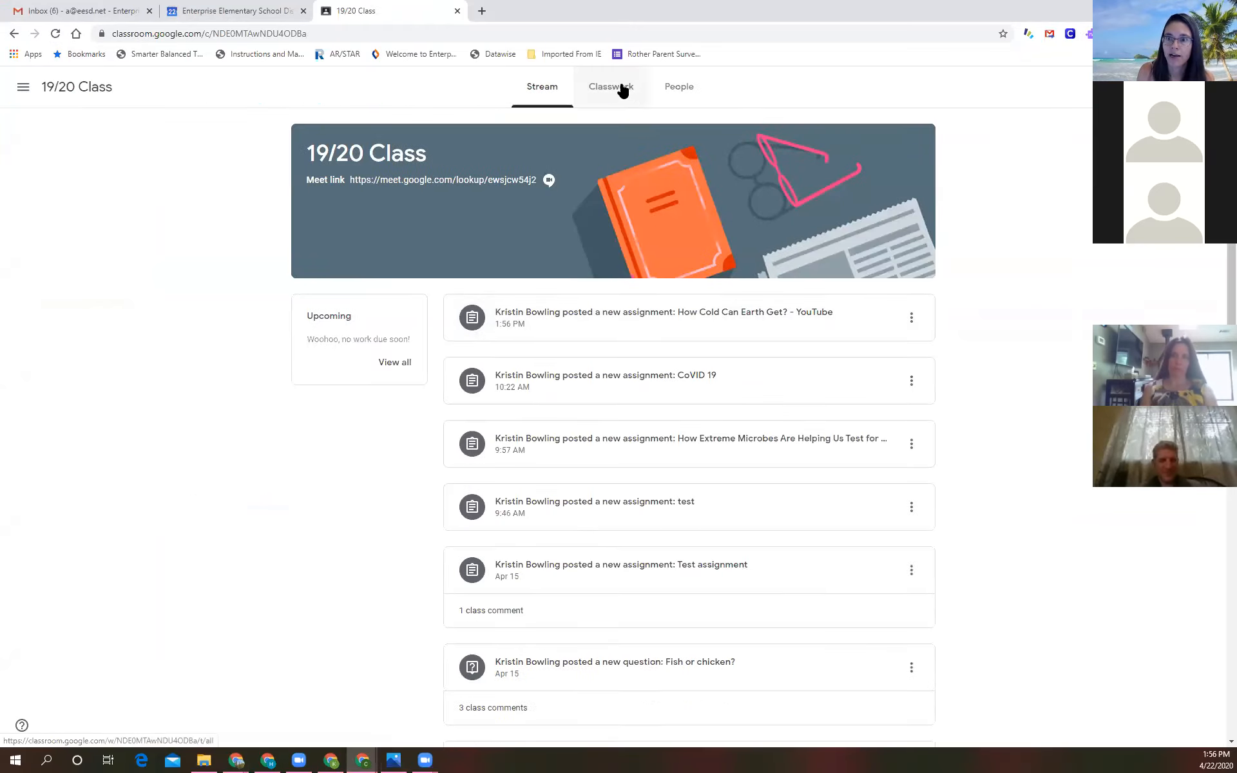
left_click(623, 91)
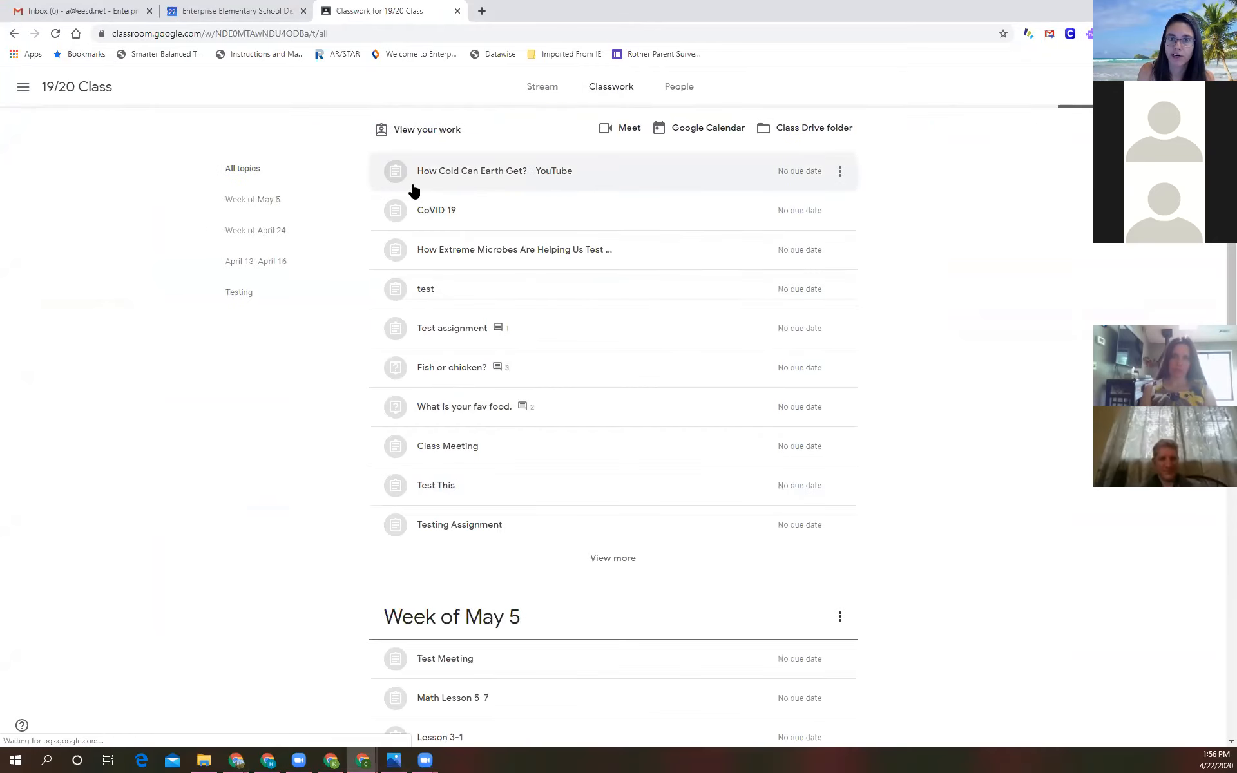
left_click(488, 173)
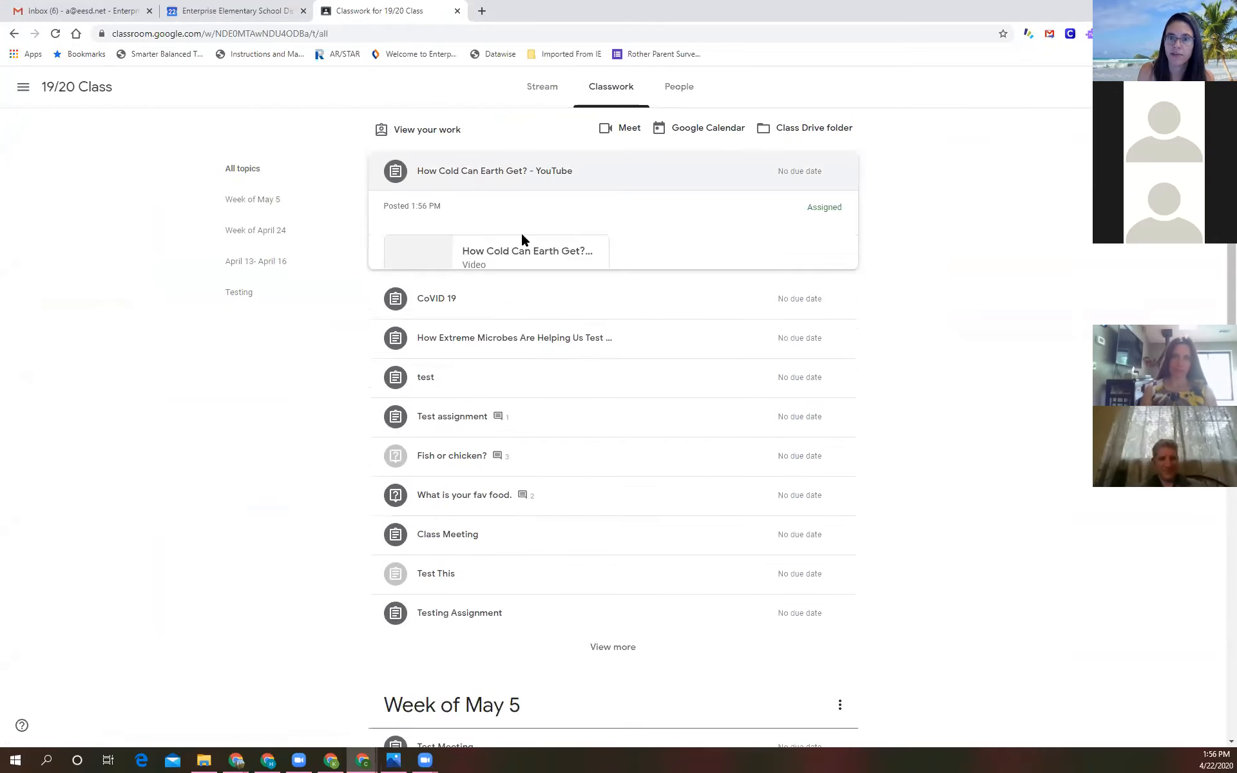
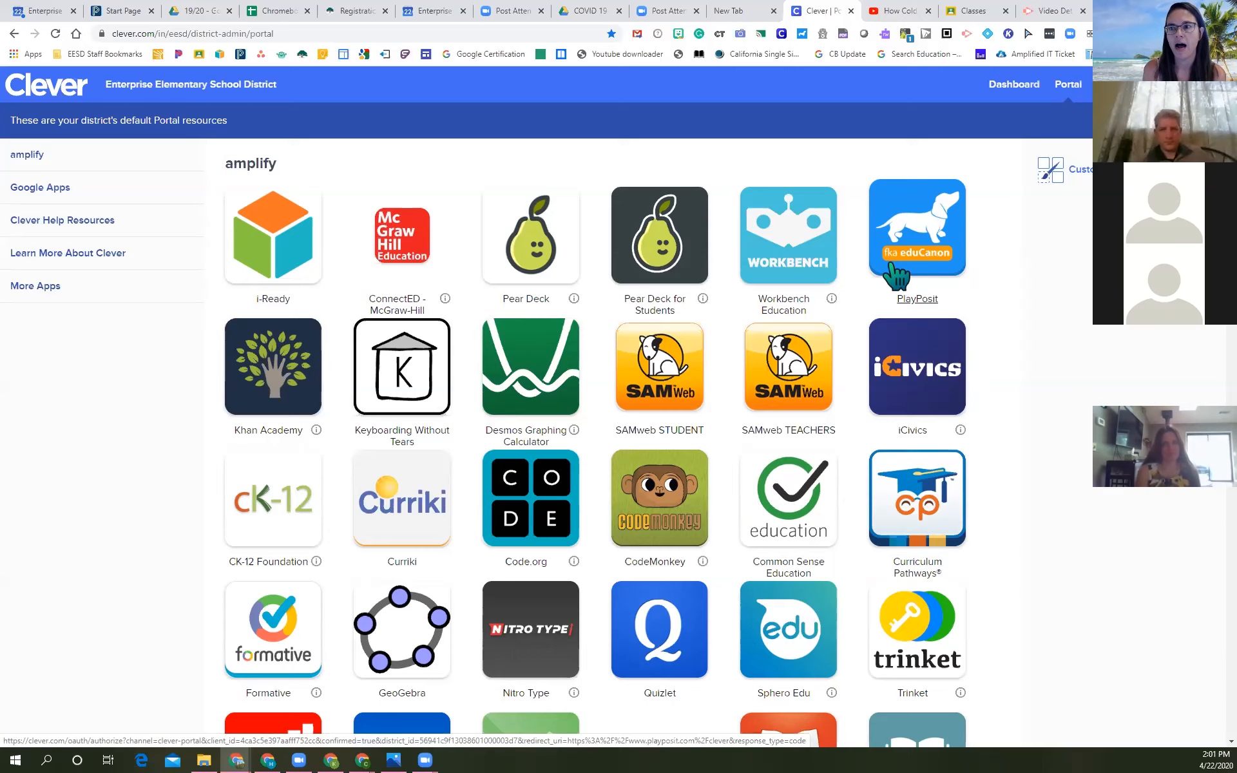
Open PlayPosit from the Clever portal, logging in with Google, and go to My Bulbs.
left_click(923, 222)
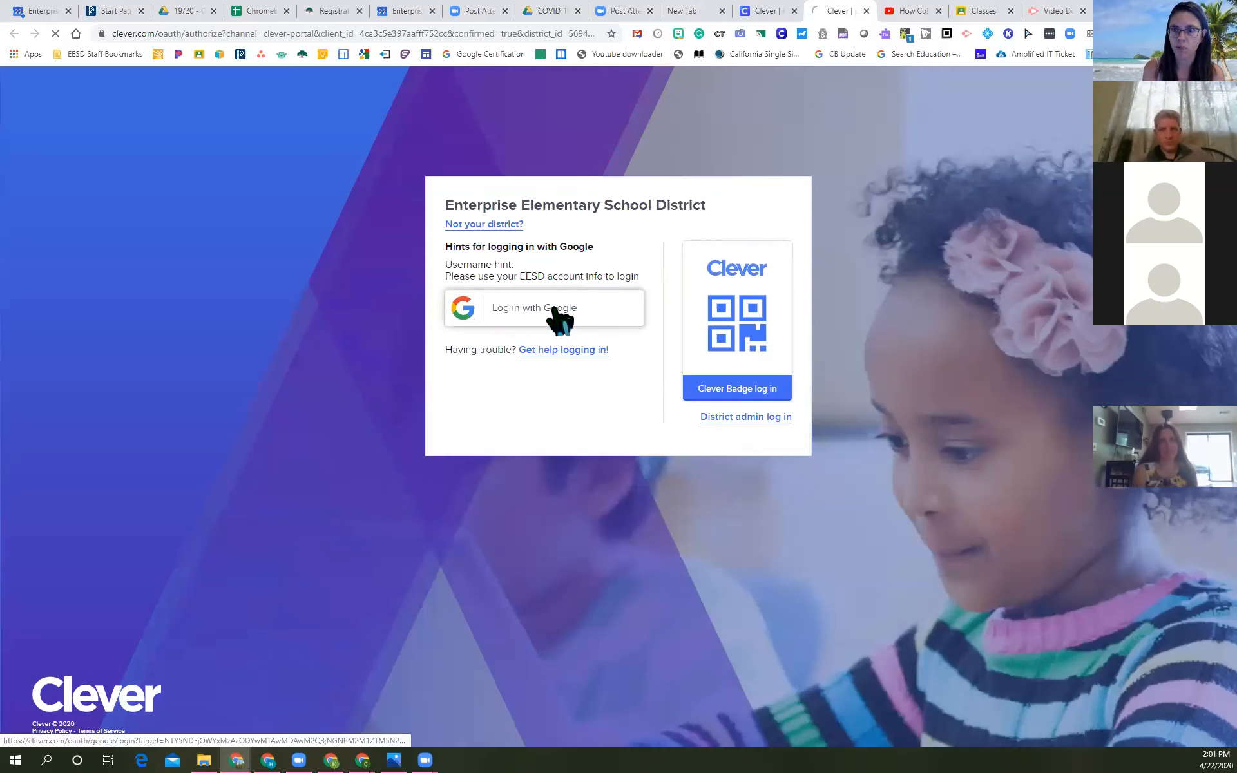
left_click(554, 313)
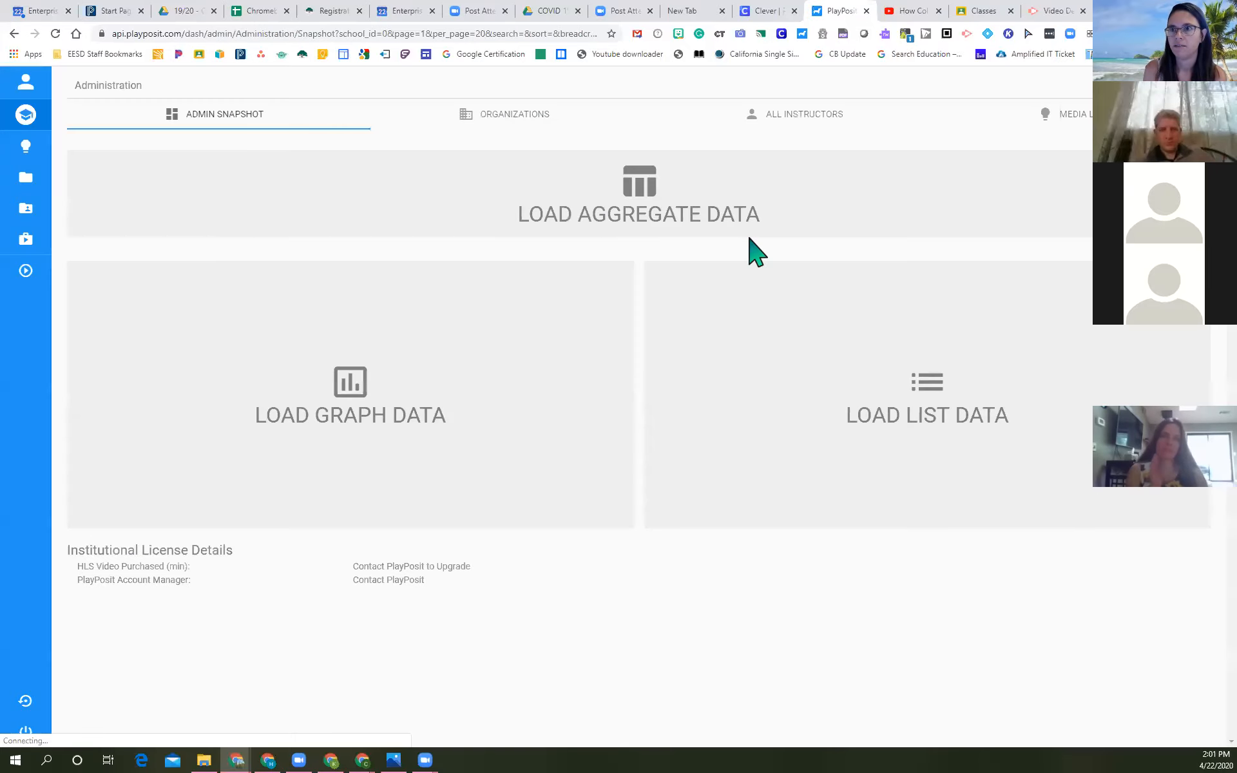
mouse_move(65, 193)
left_click(80, 146)
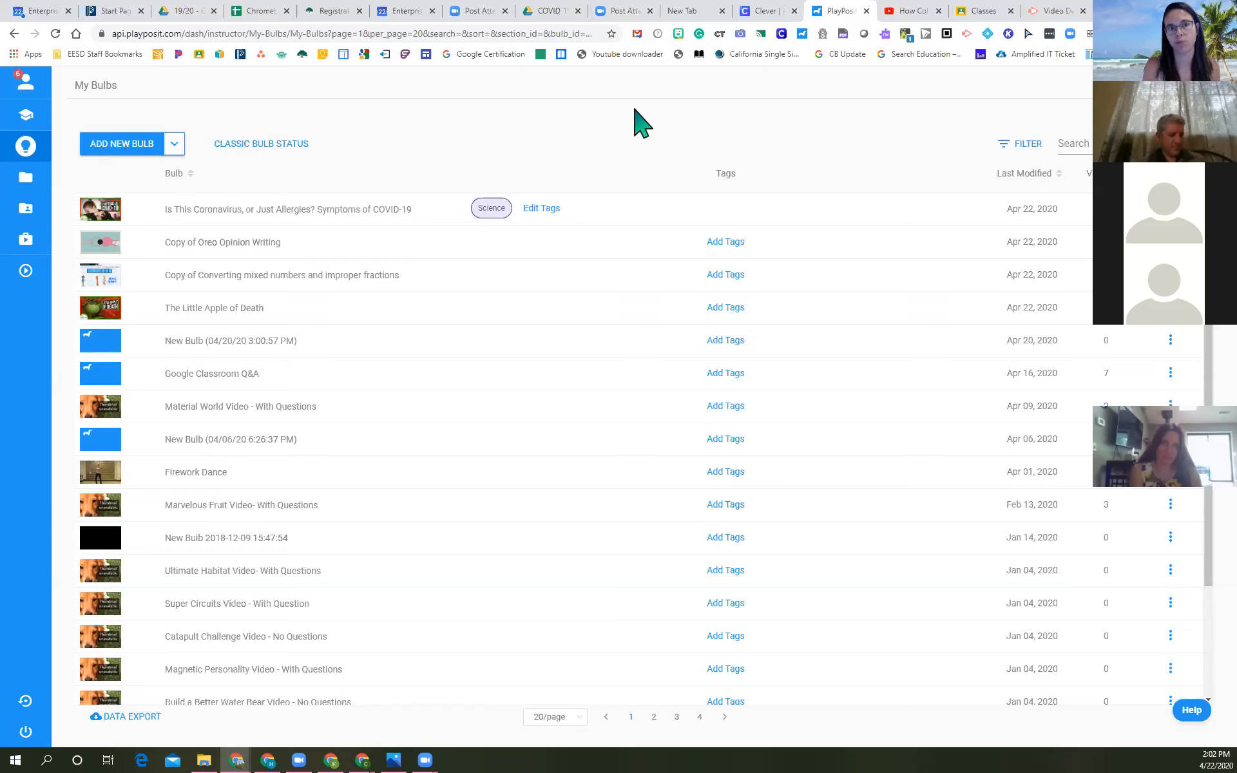
Open the PlayPosit user profile and show the Google Classroom data in its sync settings.
mouse_move(33, 79)
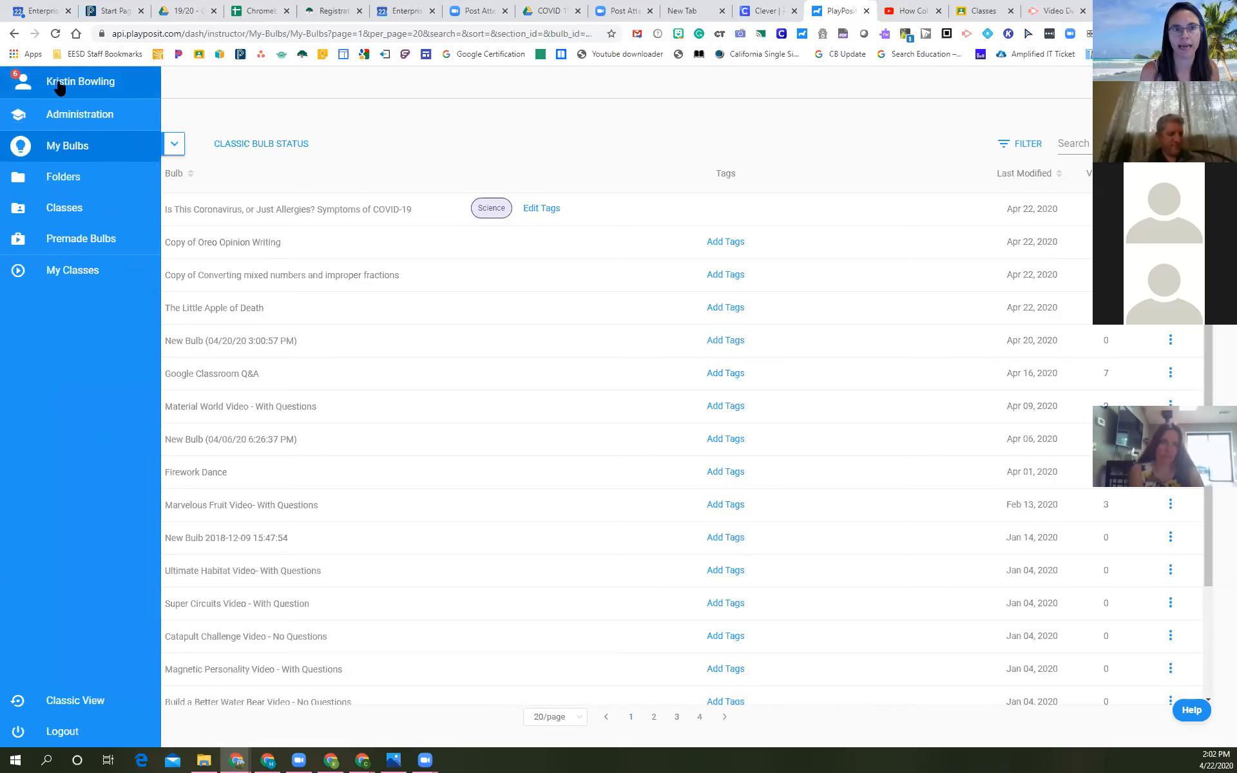
left_click(70, 86)
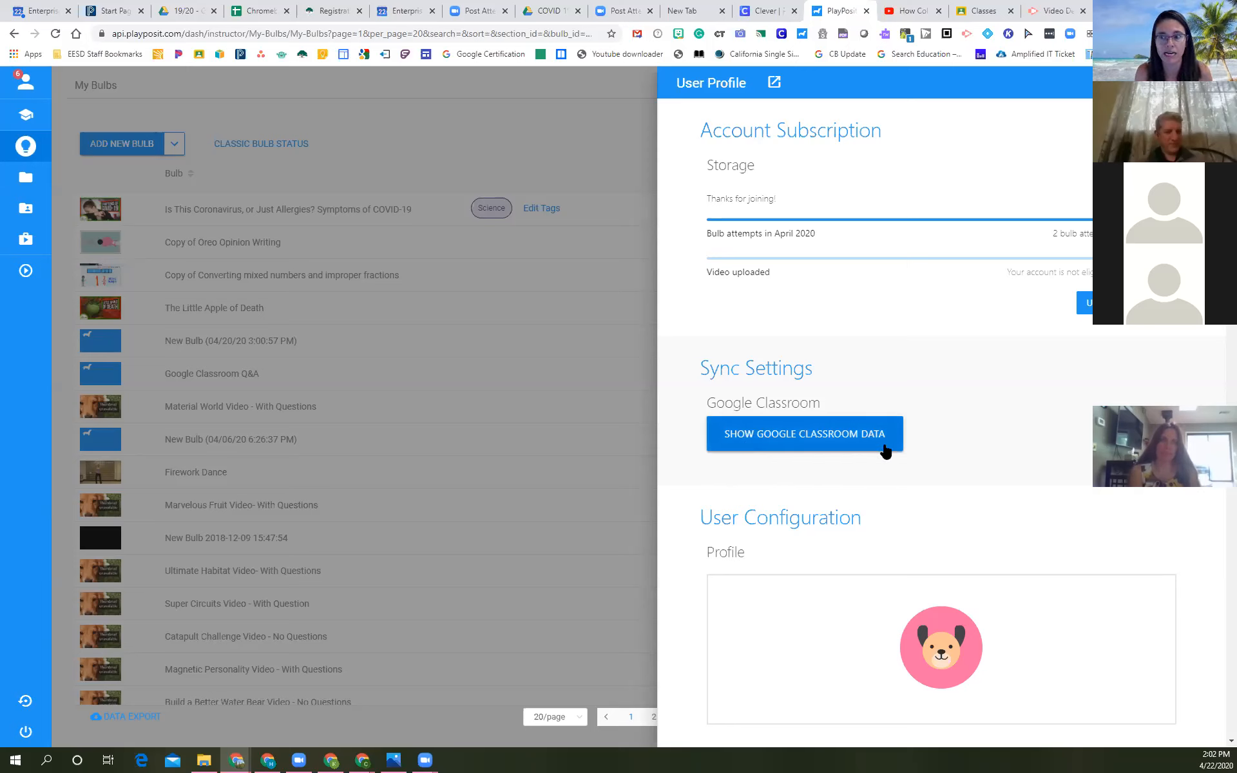
left_click(773, 438)
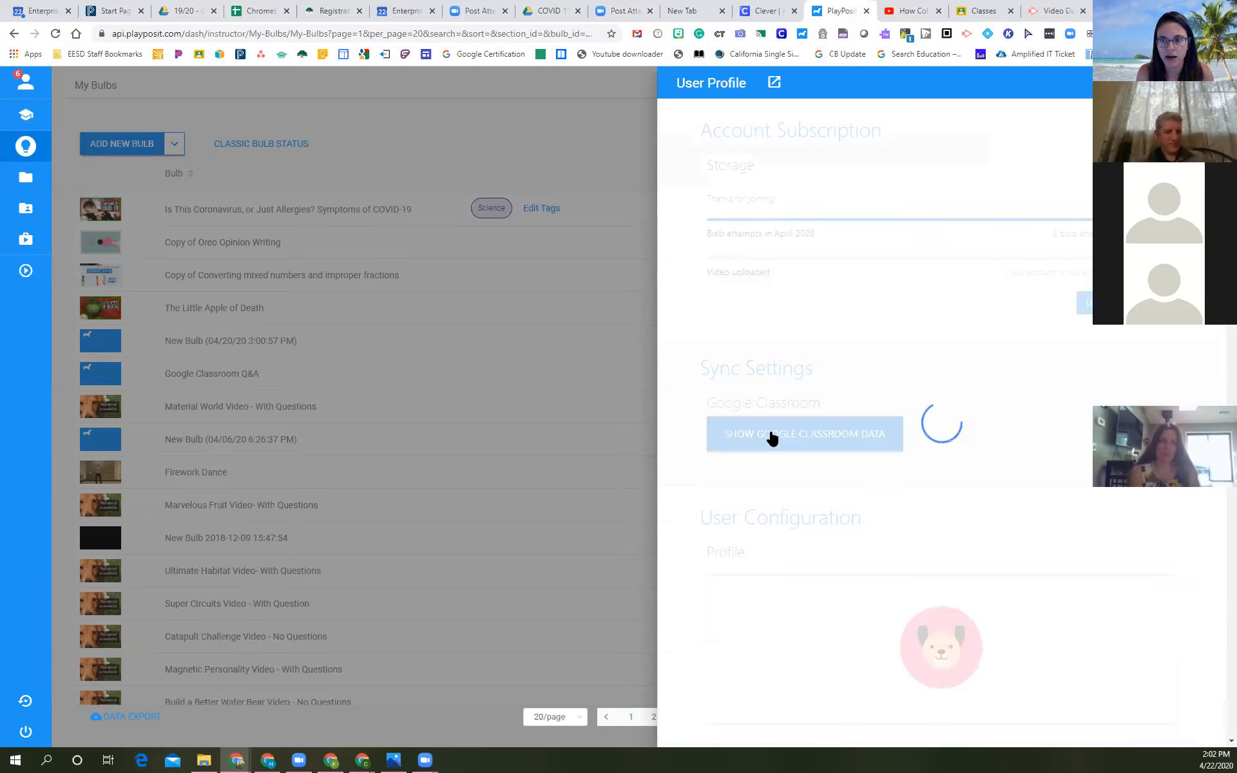
scroll(781, 442, "down", 2)
left_click_drag(799, 525, 784, 478)
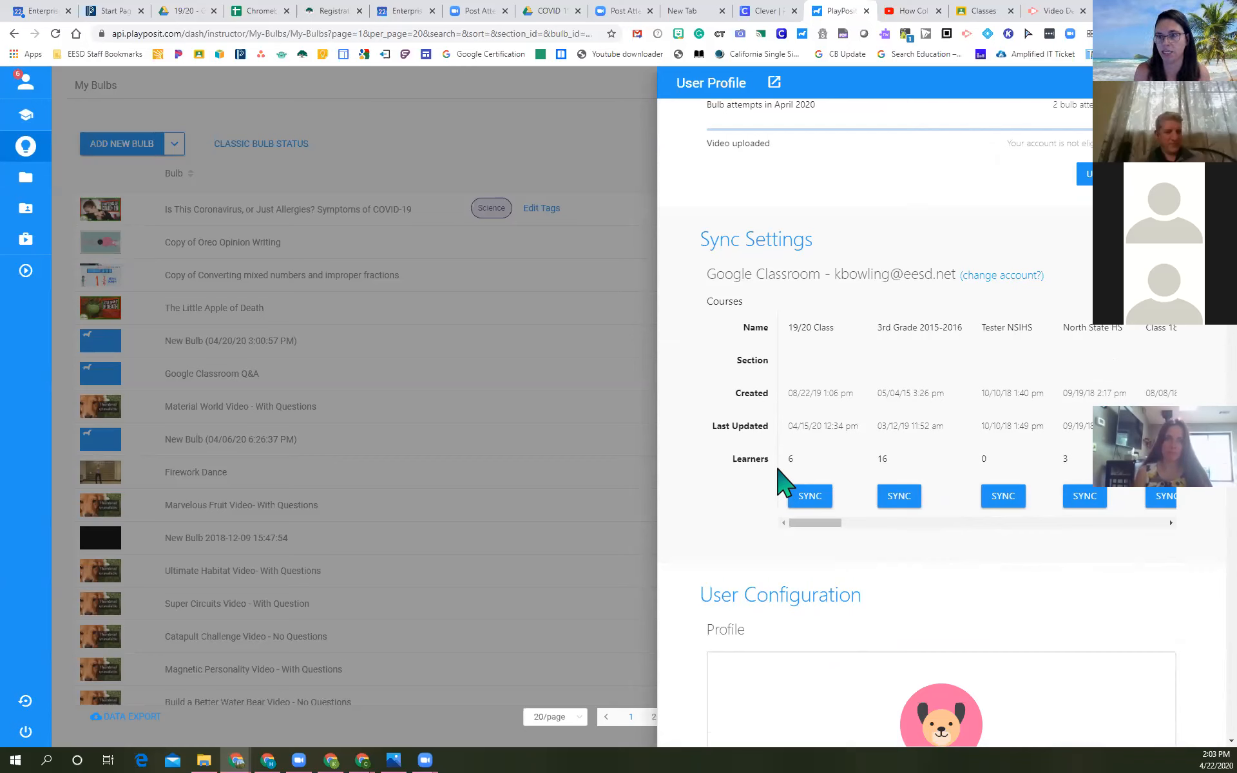
mouse_move(812, 523)
left_mouse_down()
mouse_move(969, 554)
mouse_move(788, 519)
left_mouse_up()
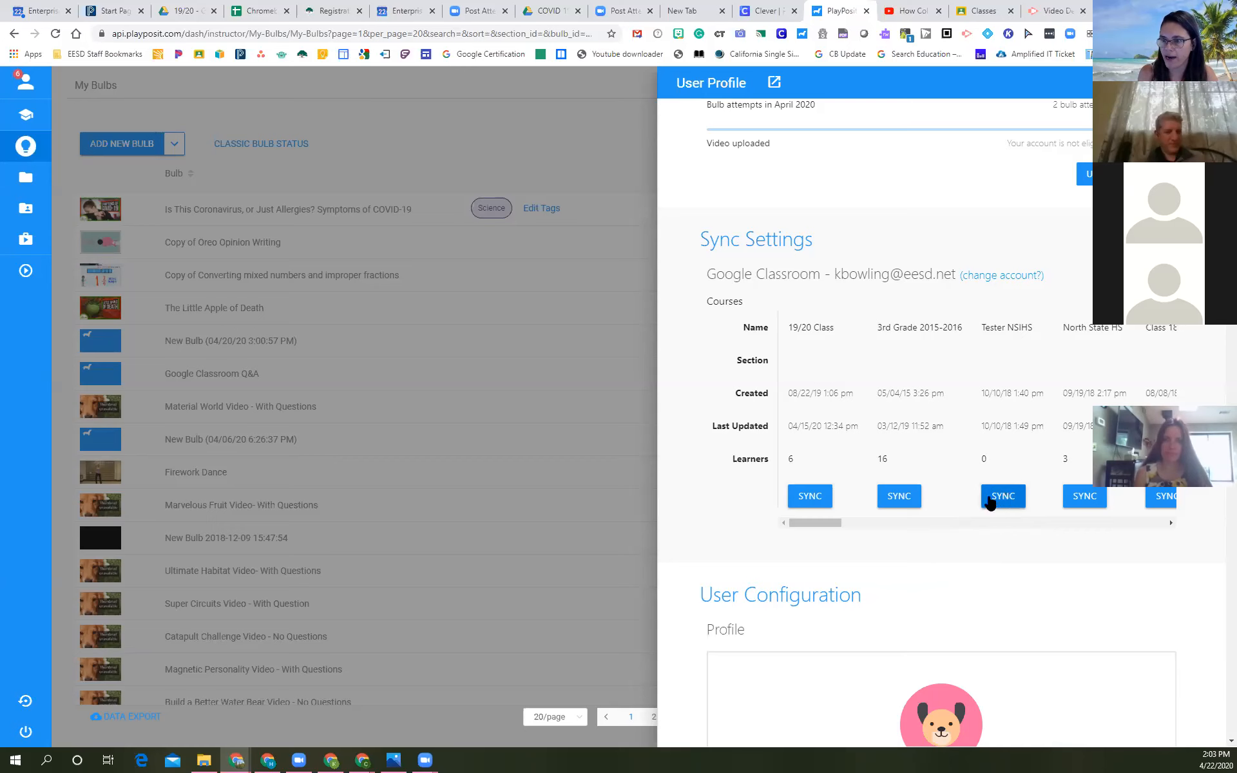
Sync the 19/20 Class from Google Classroom with all of its learners selected.
left_click(819, 497)
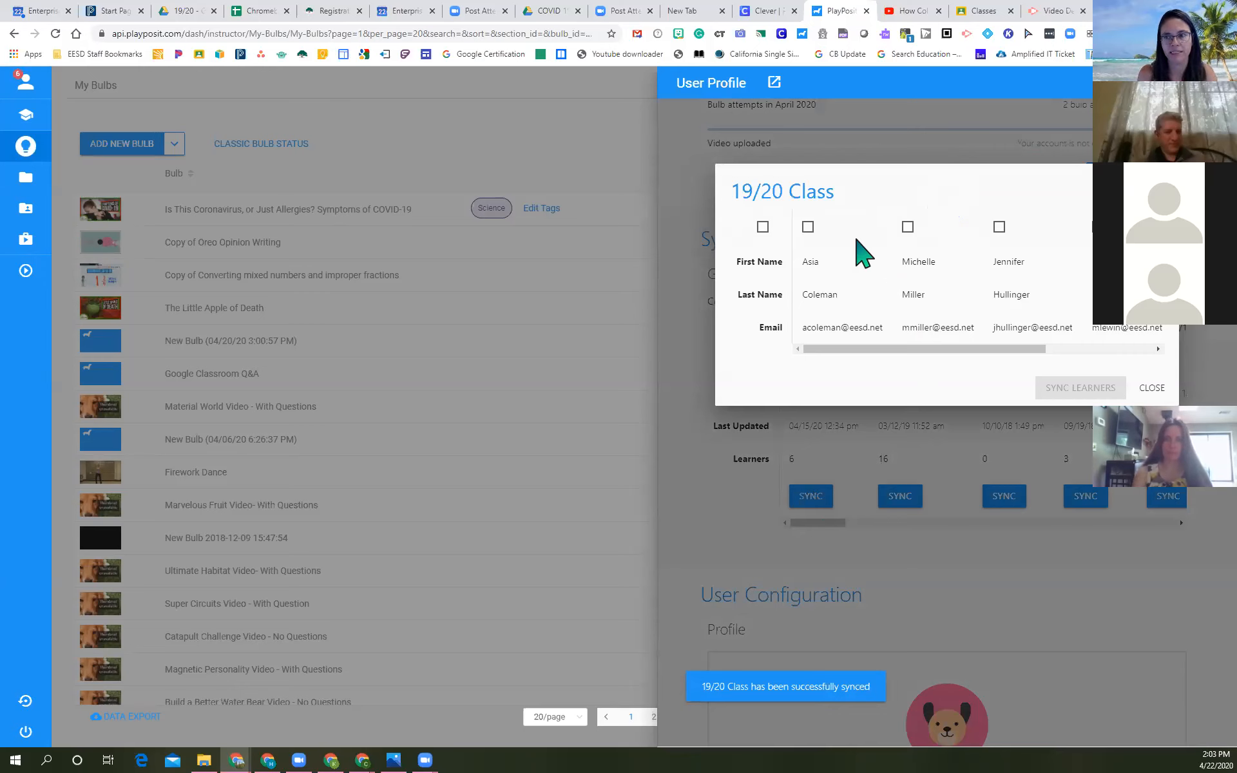
left_click(807, 228)
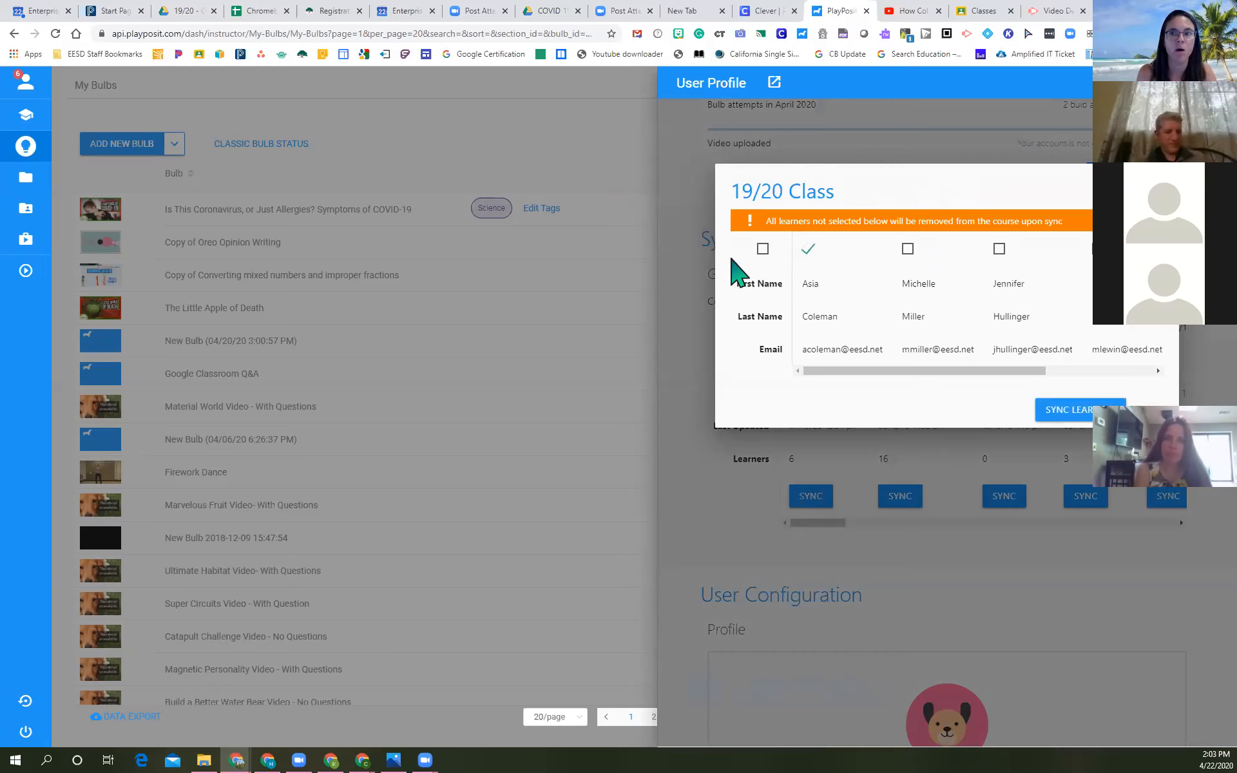
left_click(764, 251)
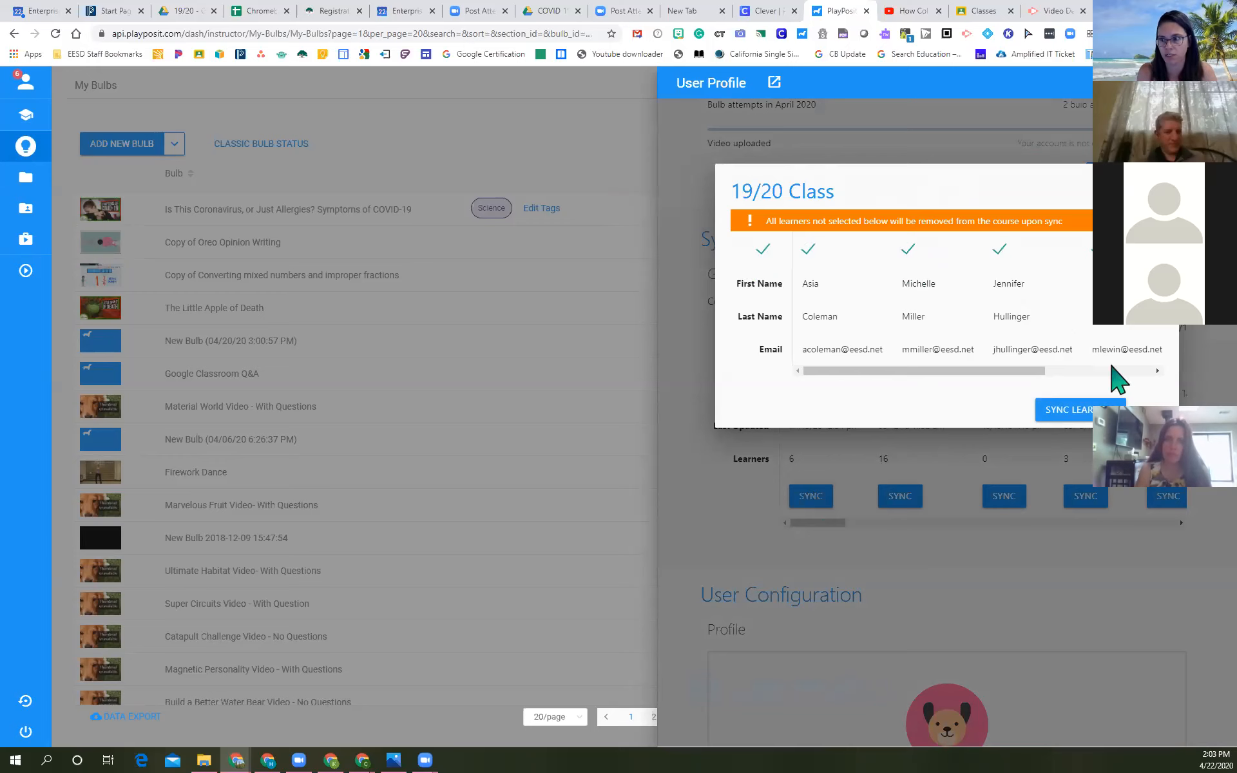
left_click(1060, 412)
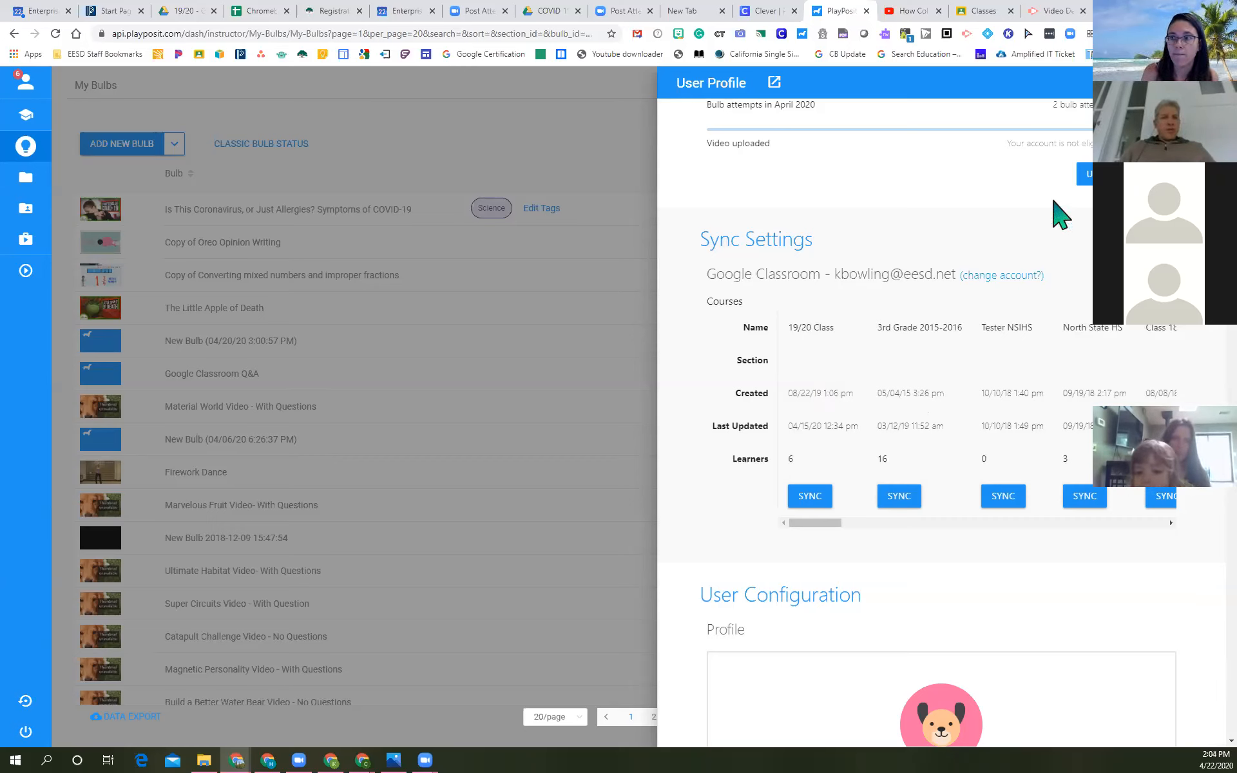
Review the profile's privacy, bulb default, integration and organization settings, and close the user profile.
scroll(944, 310, "down", 10)
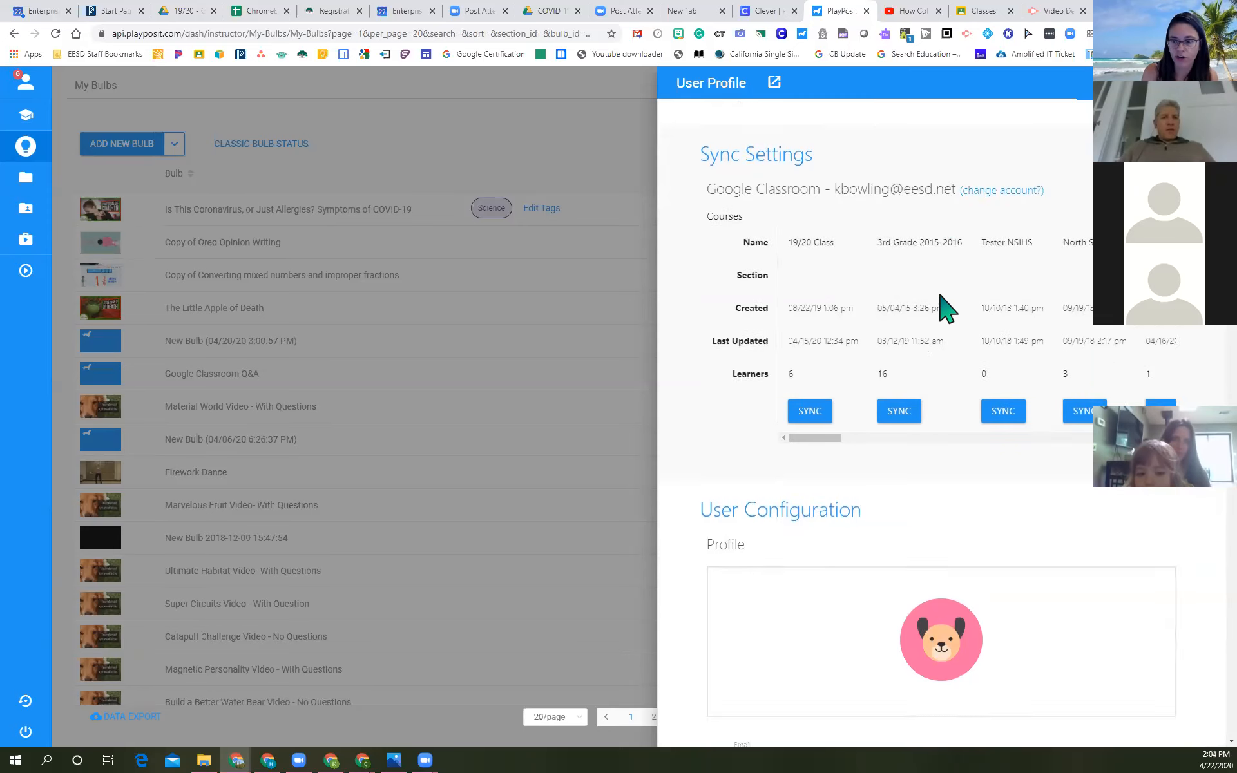
scroll(944, 310, "down", 3)
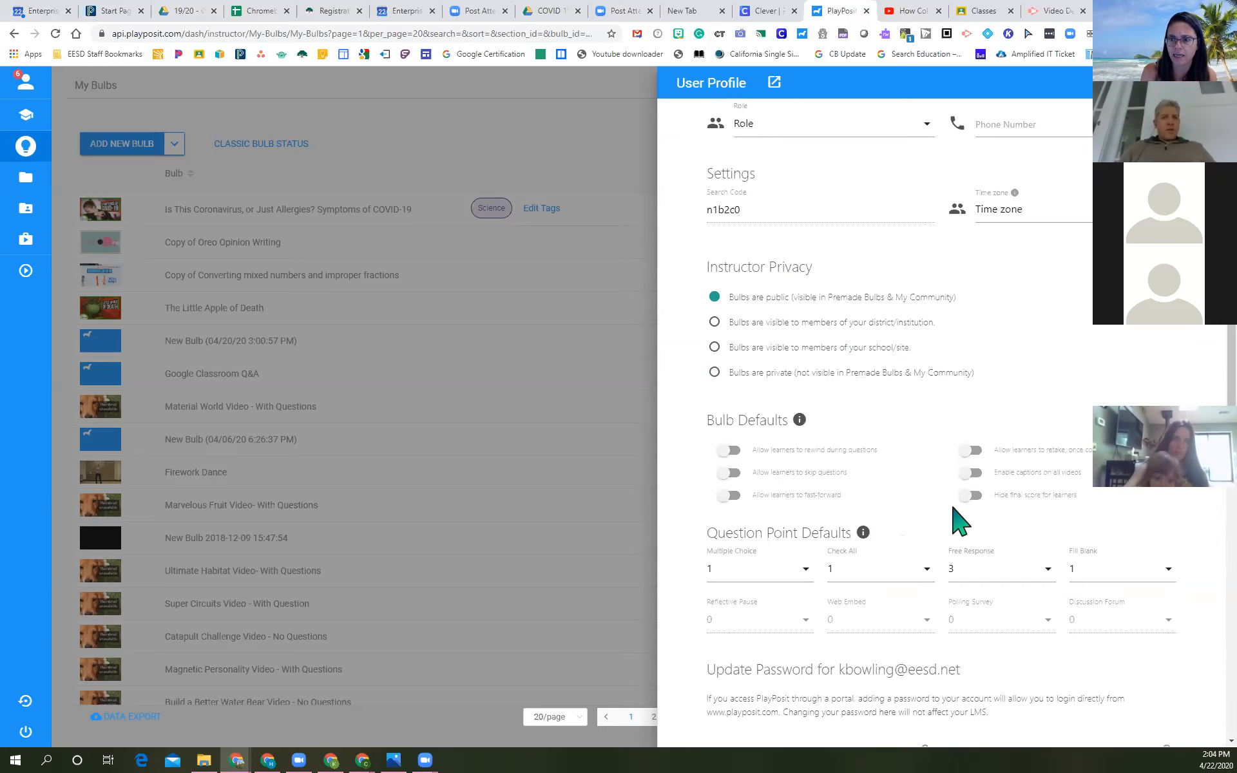
scroll(954, 520, "down", 2)
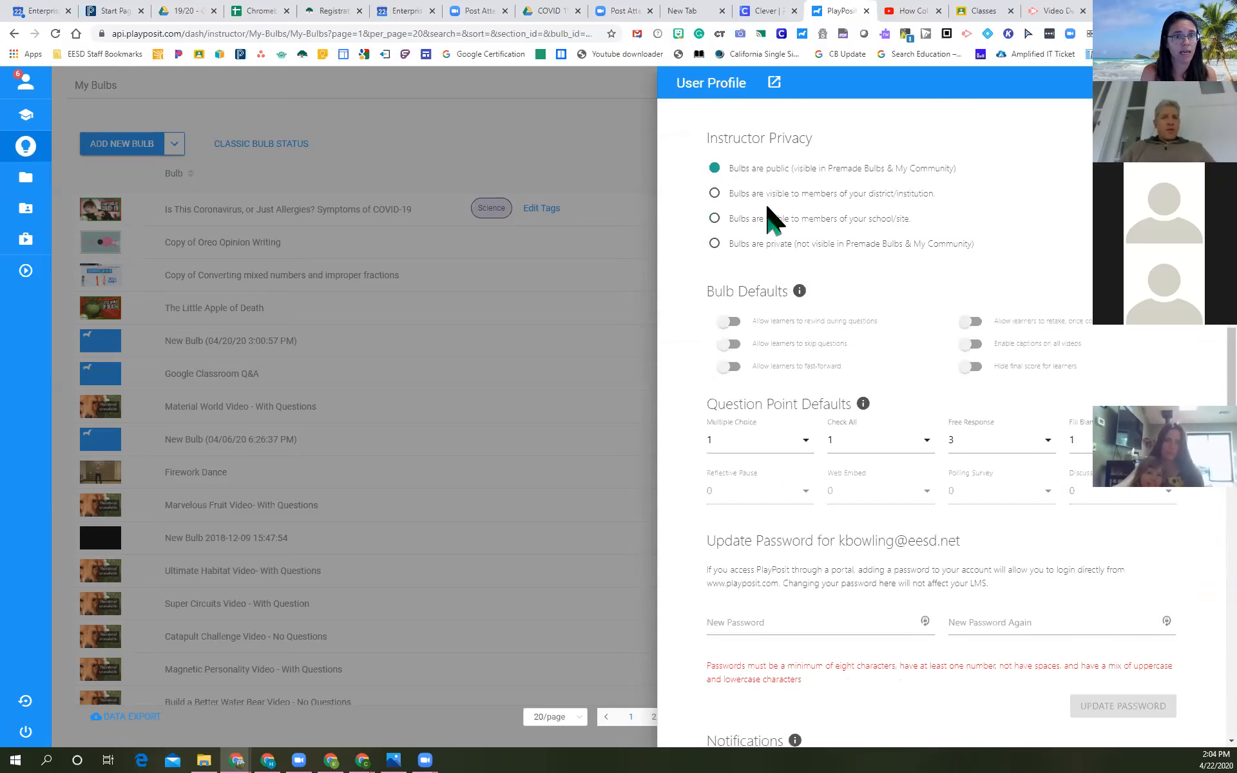
scroll(862, 651, "down", 3)
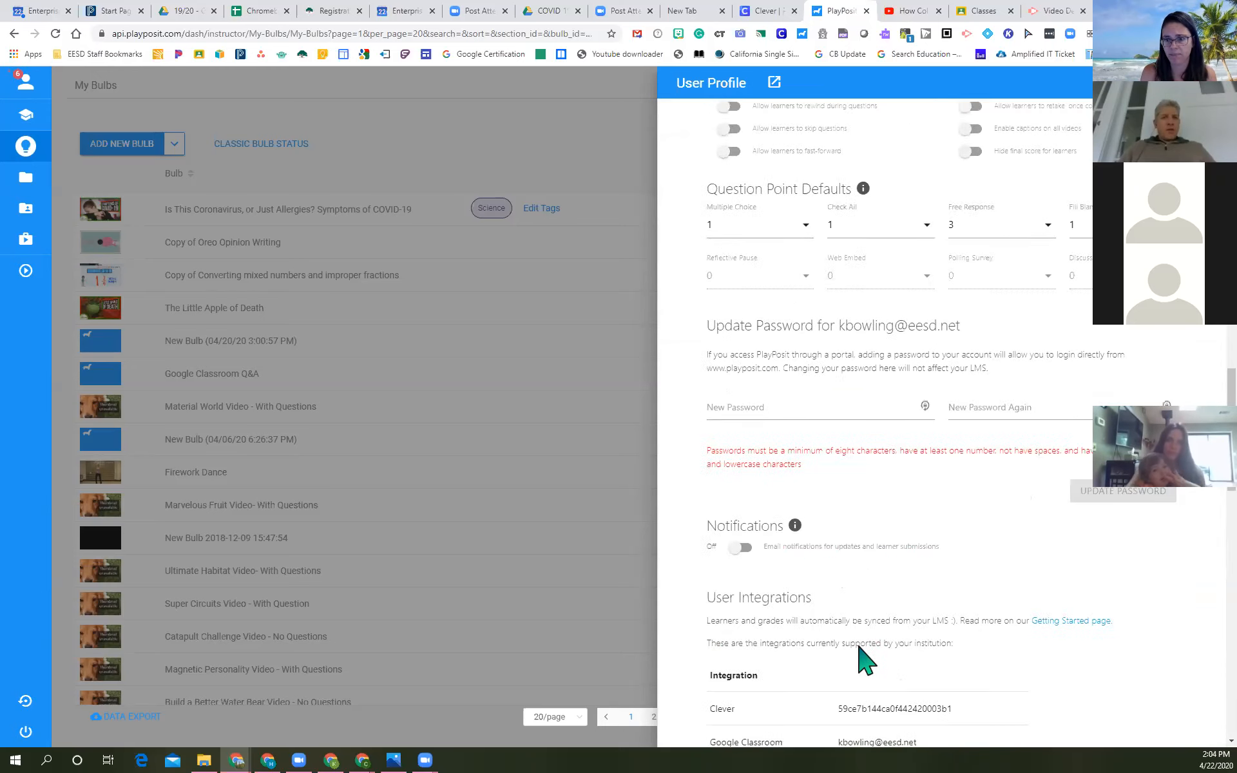
scroll(787, 359, "down", 9)
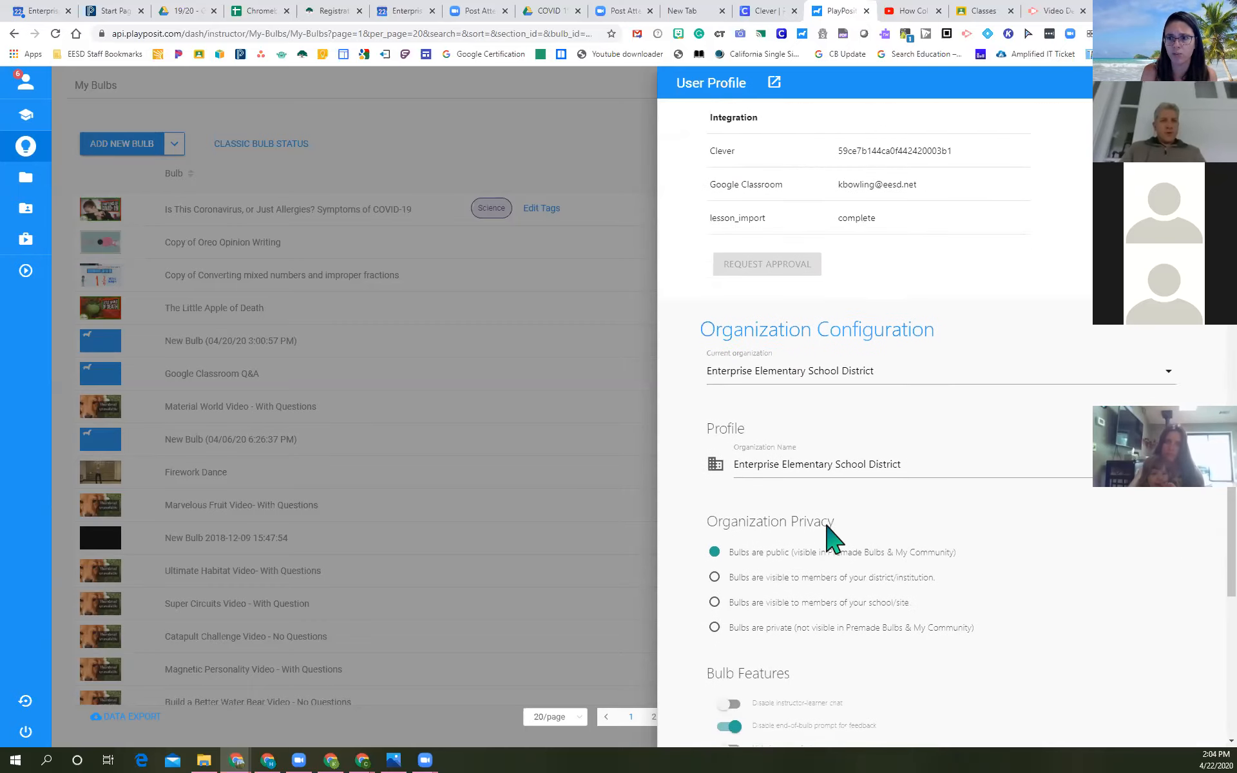
scroll(831, 540, "down", 12)
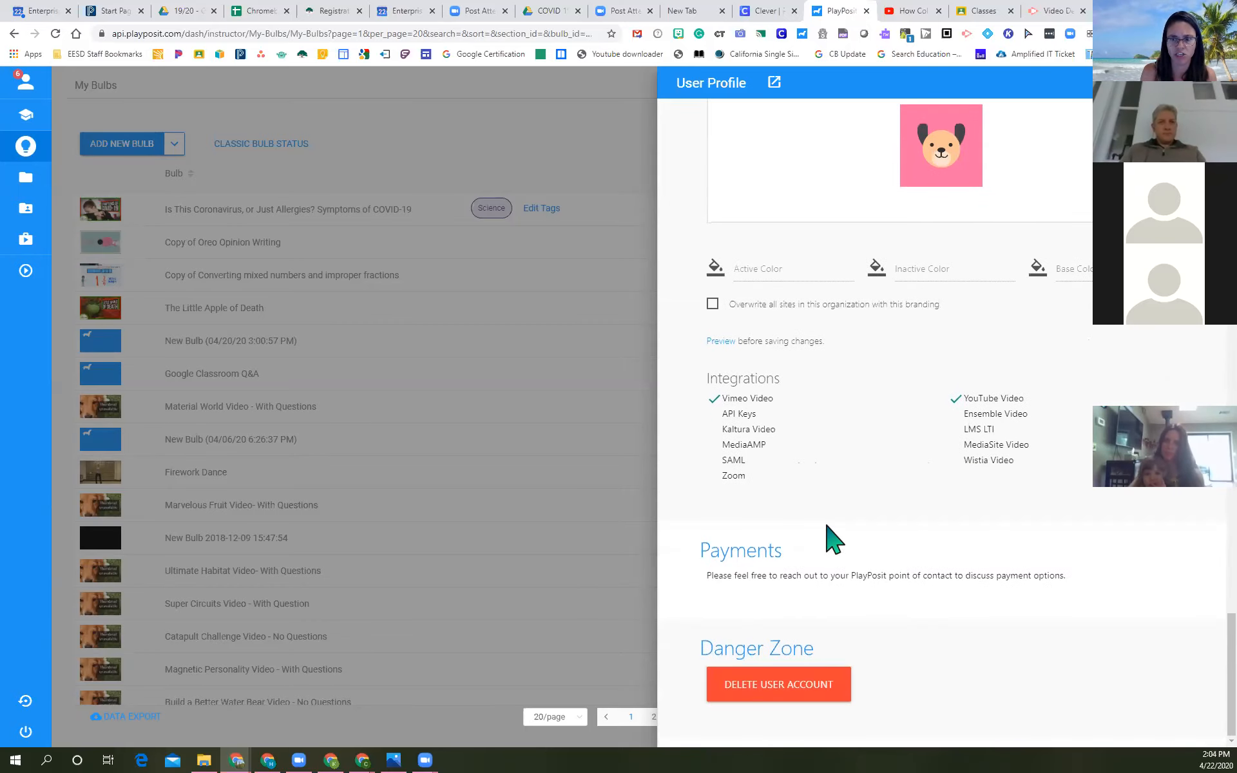
scroll(827, 525, "up", 1)
scroll(827, 525, "down", 1)
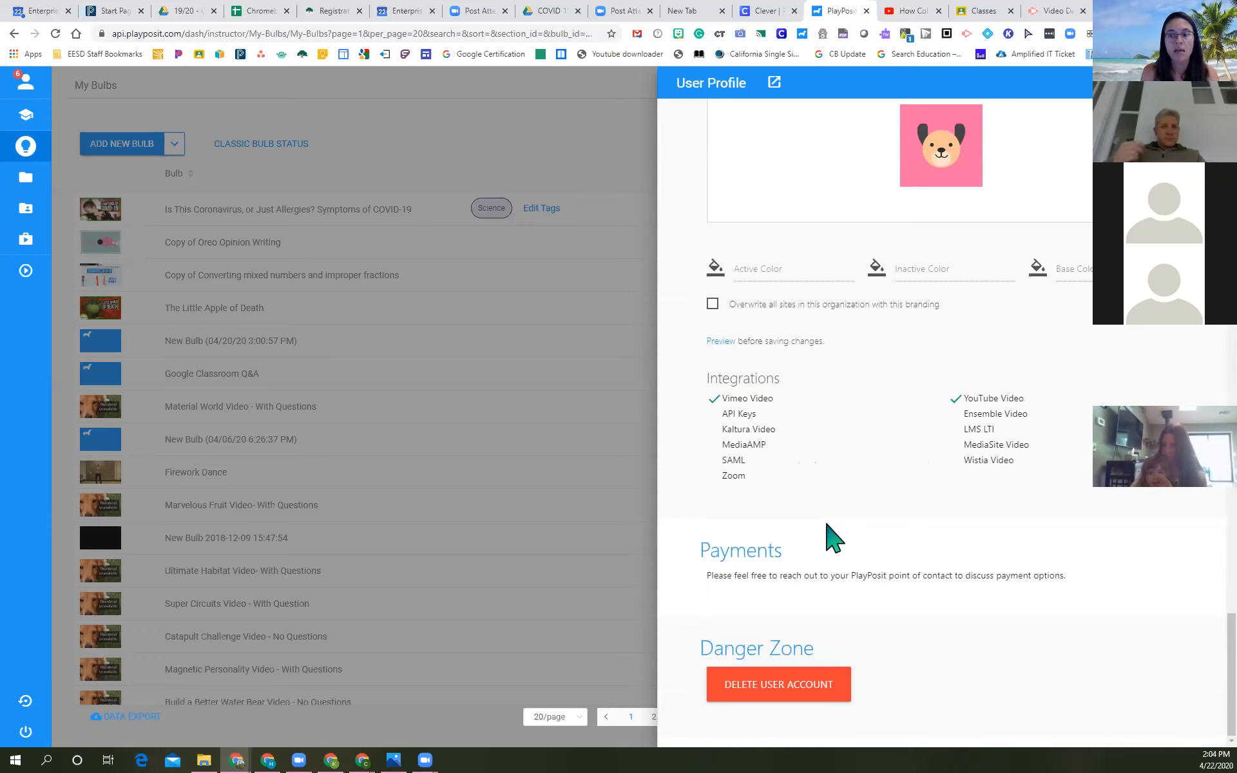
scroll(833, 499, "up", 19)
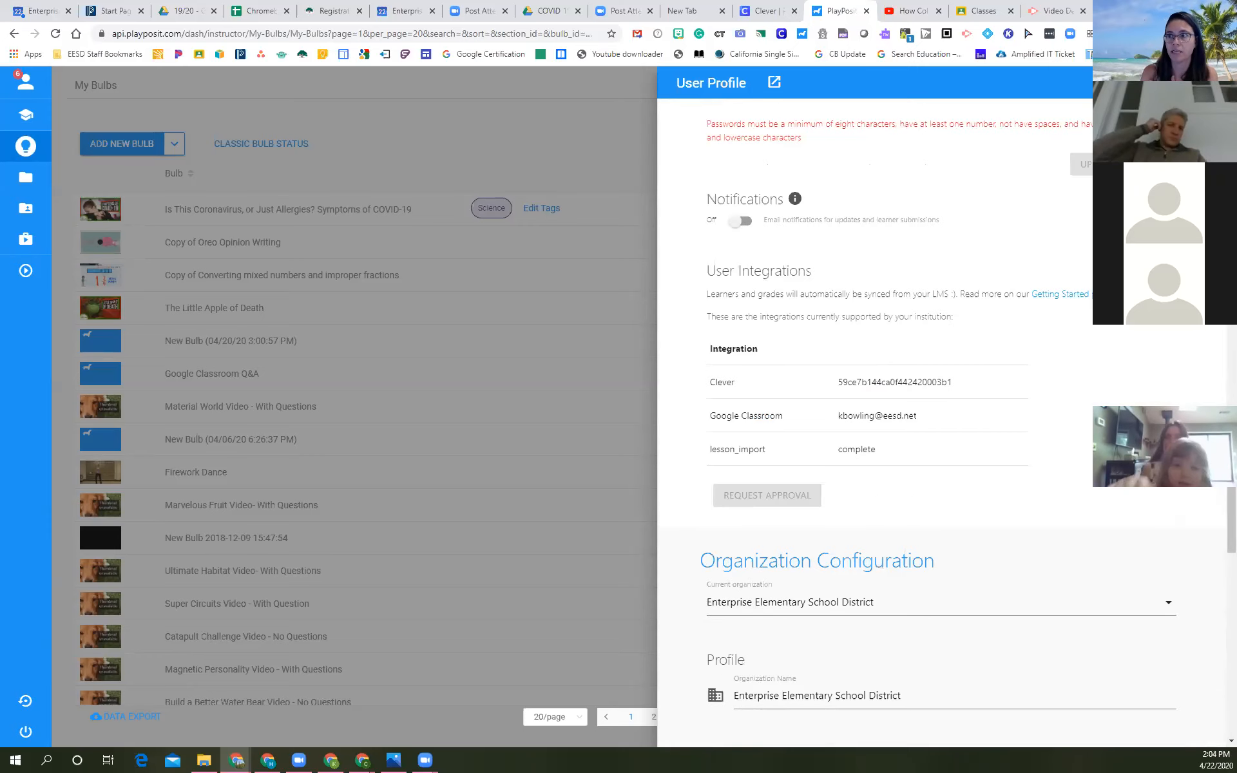
left_click(509, 174)
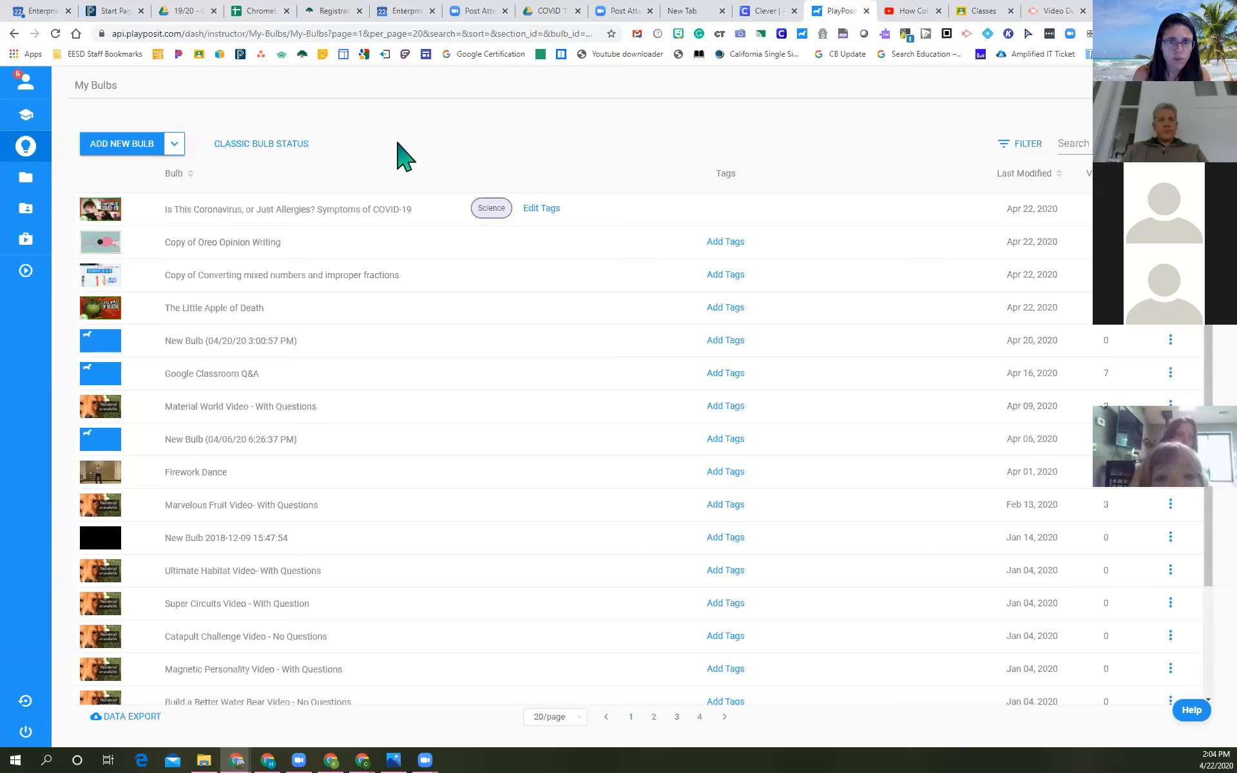
Browse Premade Bulbs and show the first bulb's options in both the district media and All PlayPosit libraries.
mouse_move(103, 161)
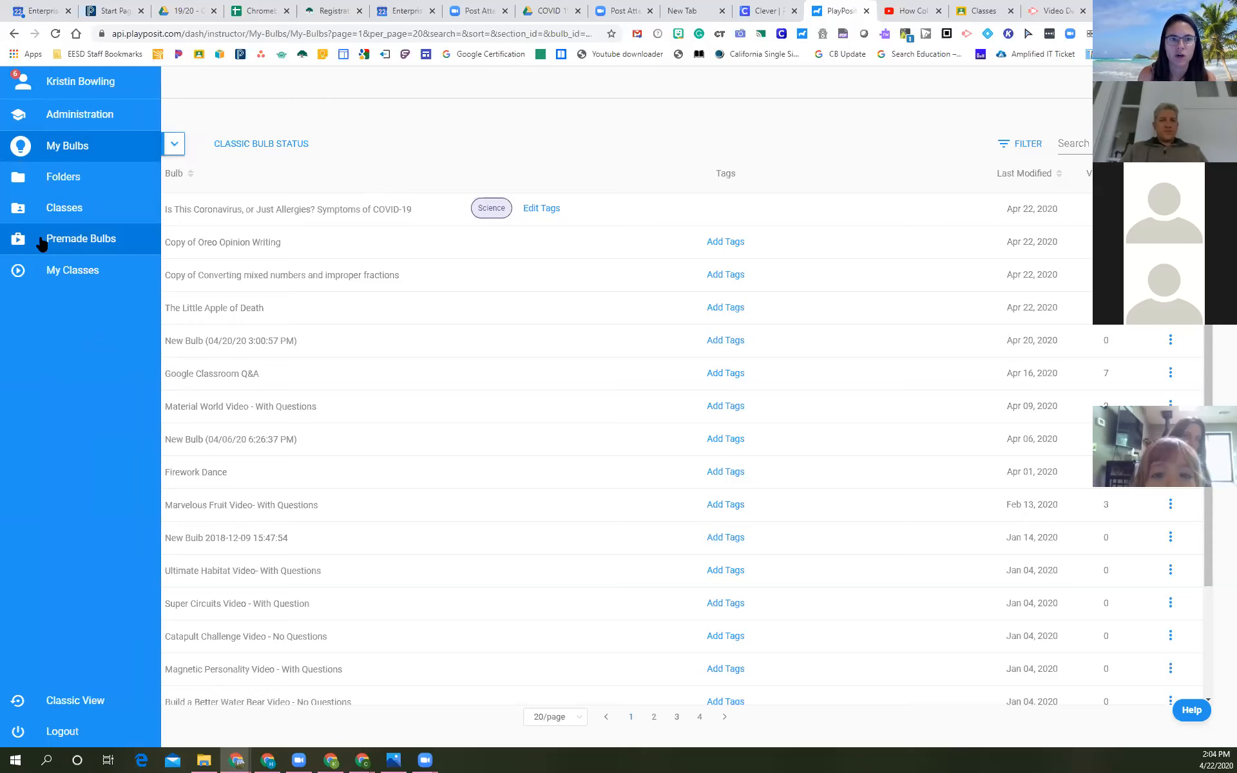
left_click(83, 238)
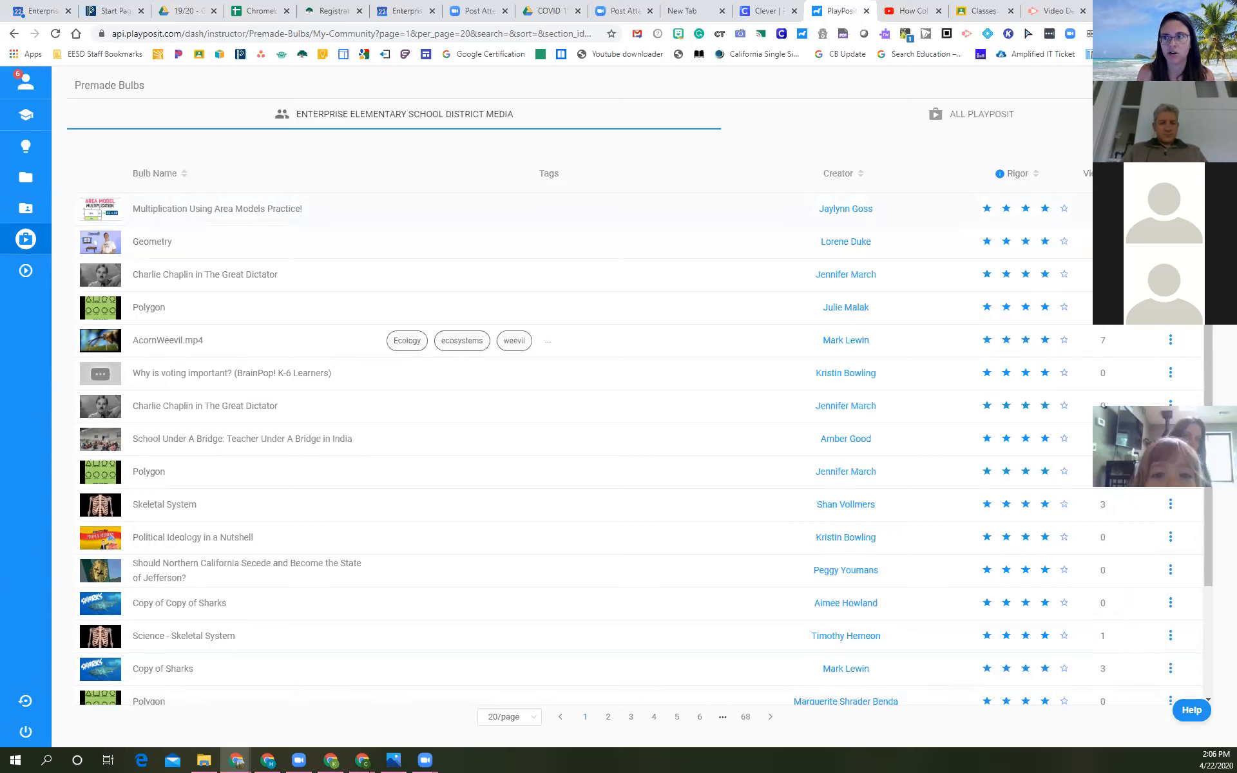
left_click(1171, 209)
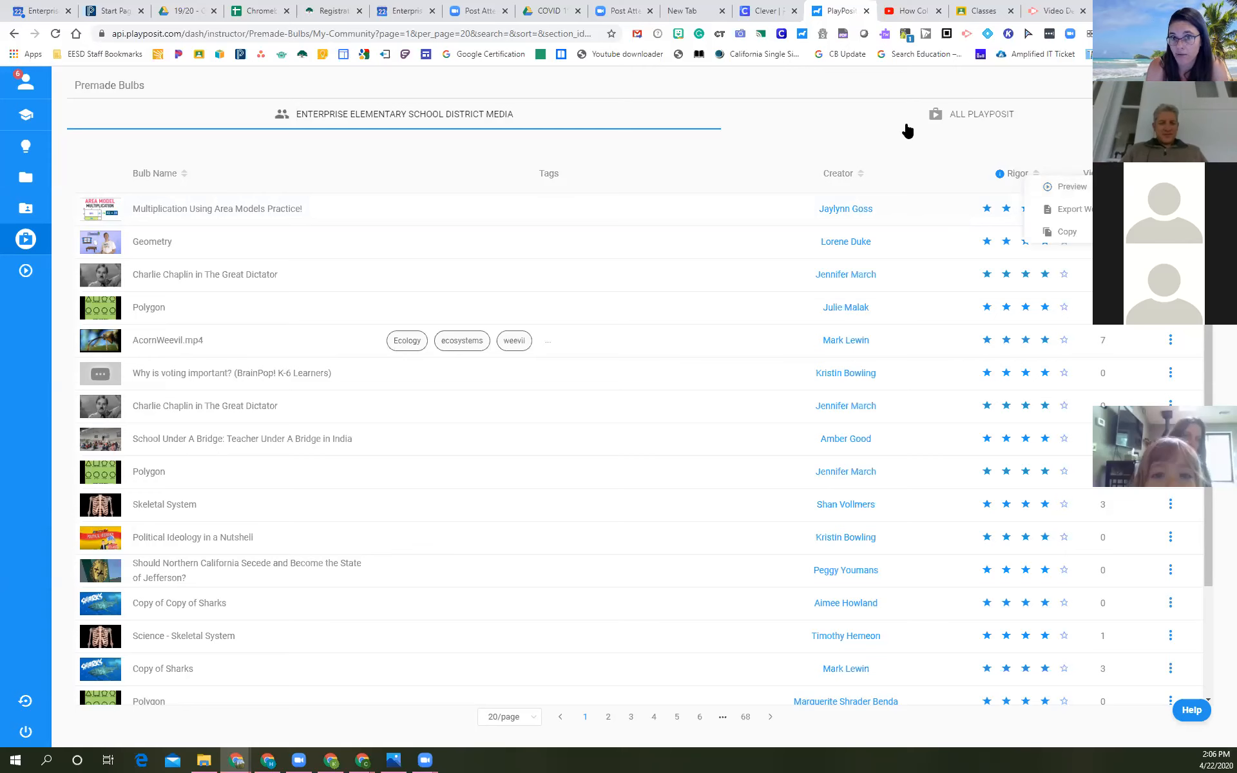
left_click(977, 127)
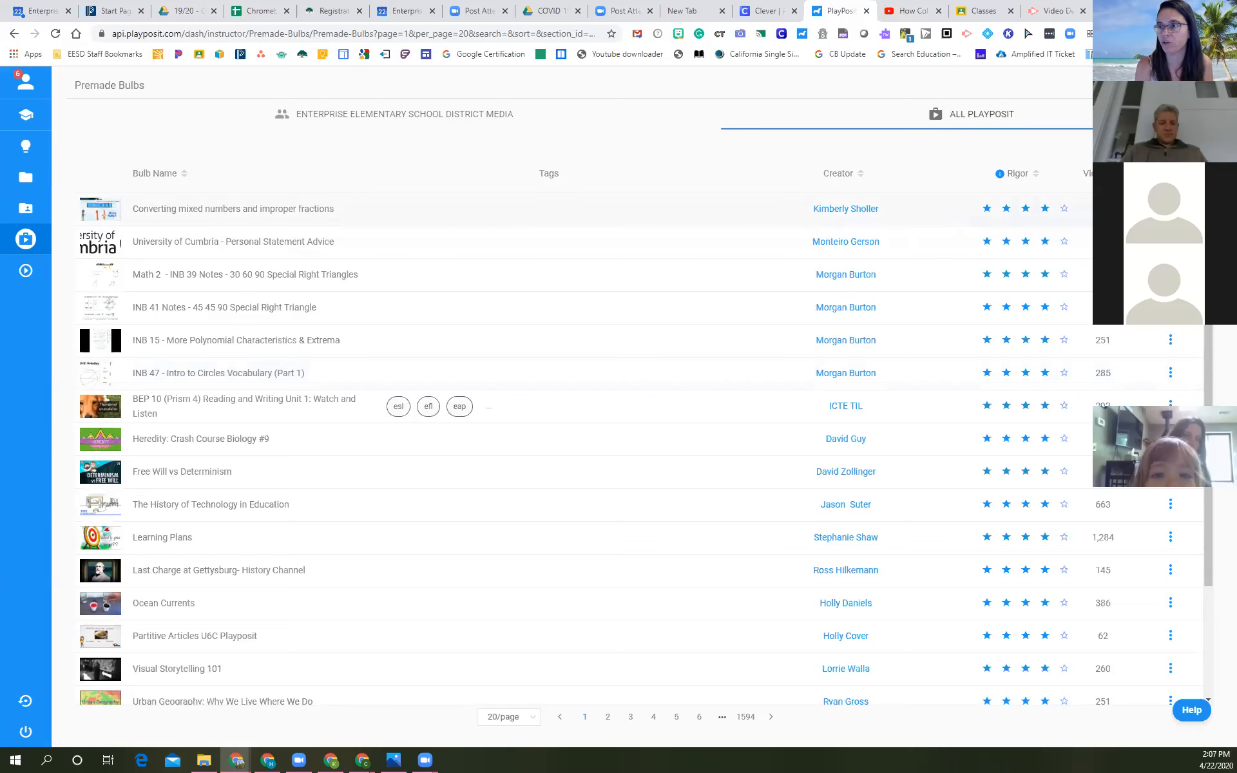
left_click(1171, 208)
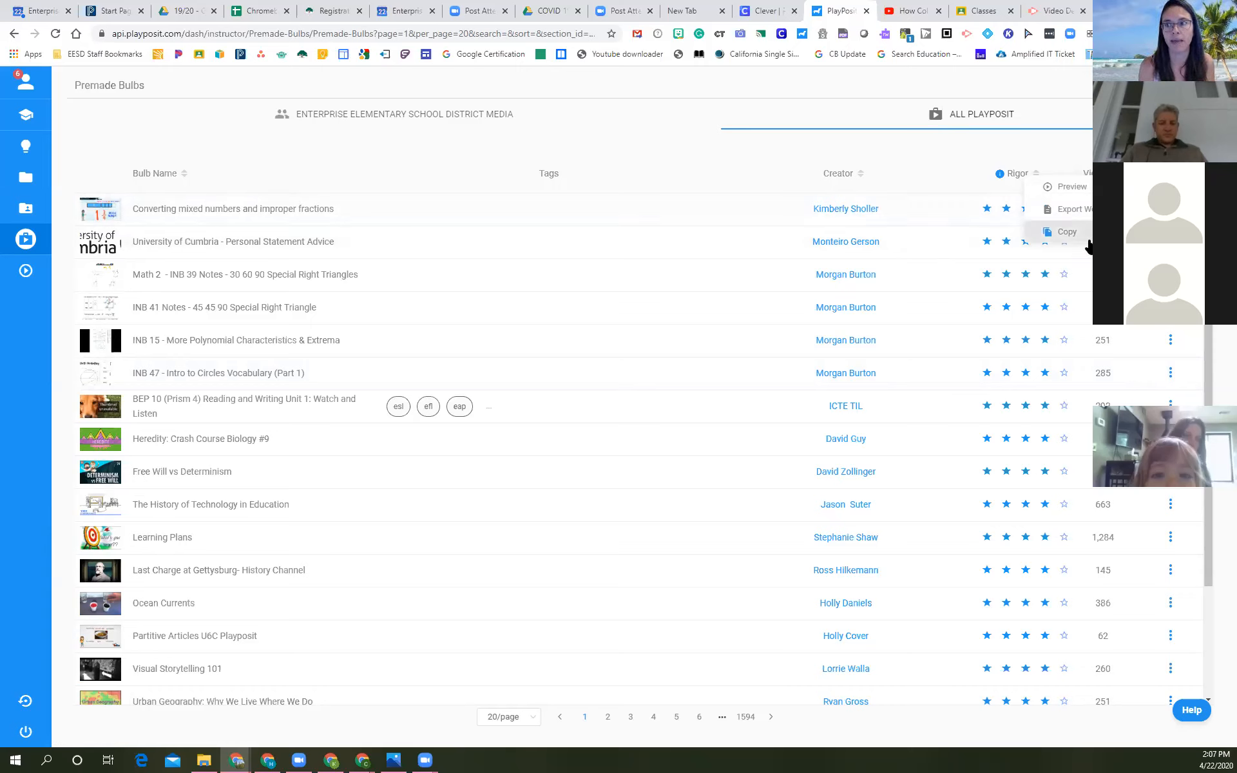
Copy the premade bulb "Polygon" from the district media library as "Copy of Polygon", including its interactions, without editing it.
left_click(350, 132)
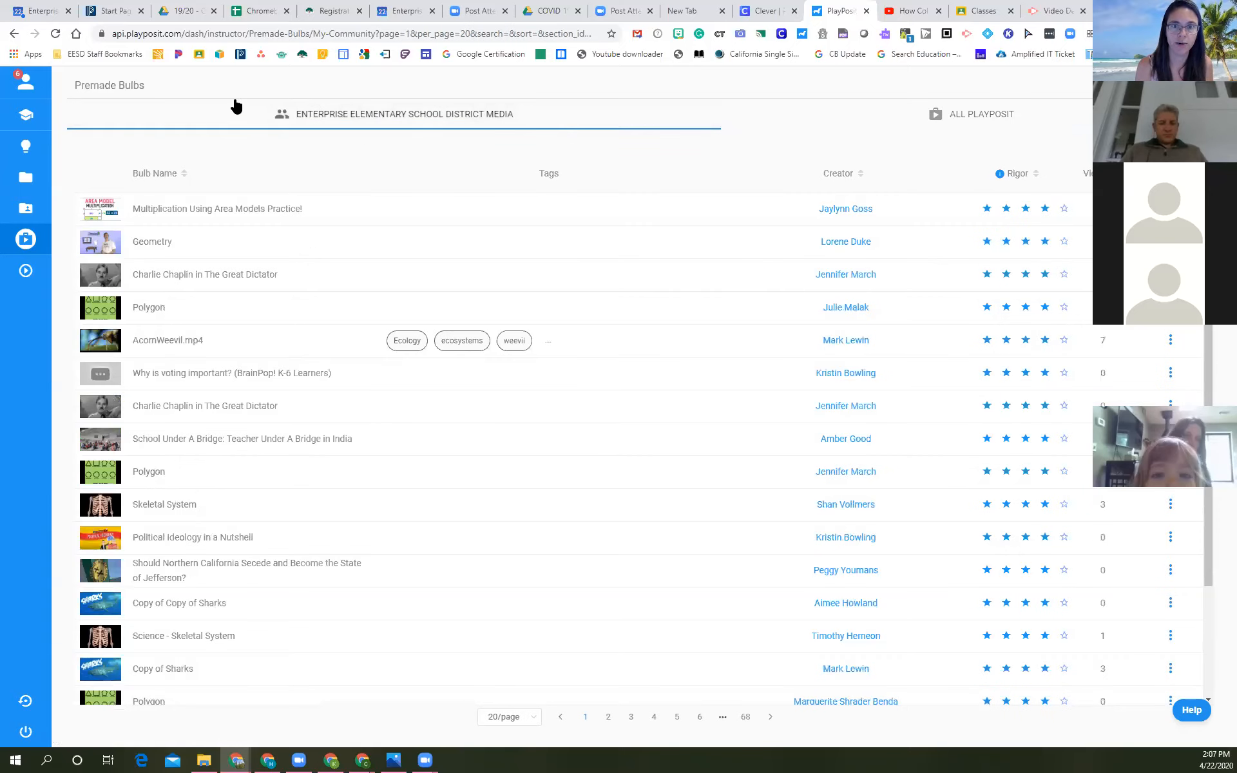
scroll(405, 544, "down", 3)
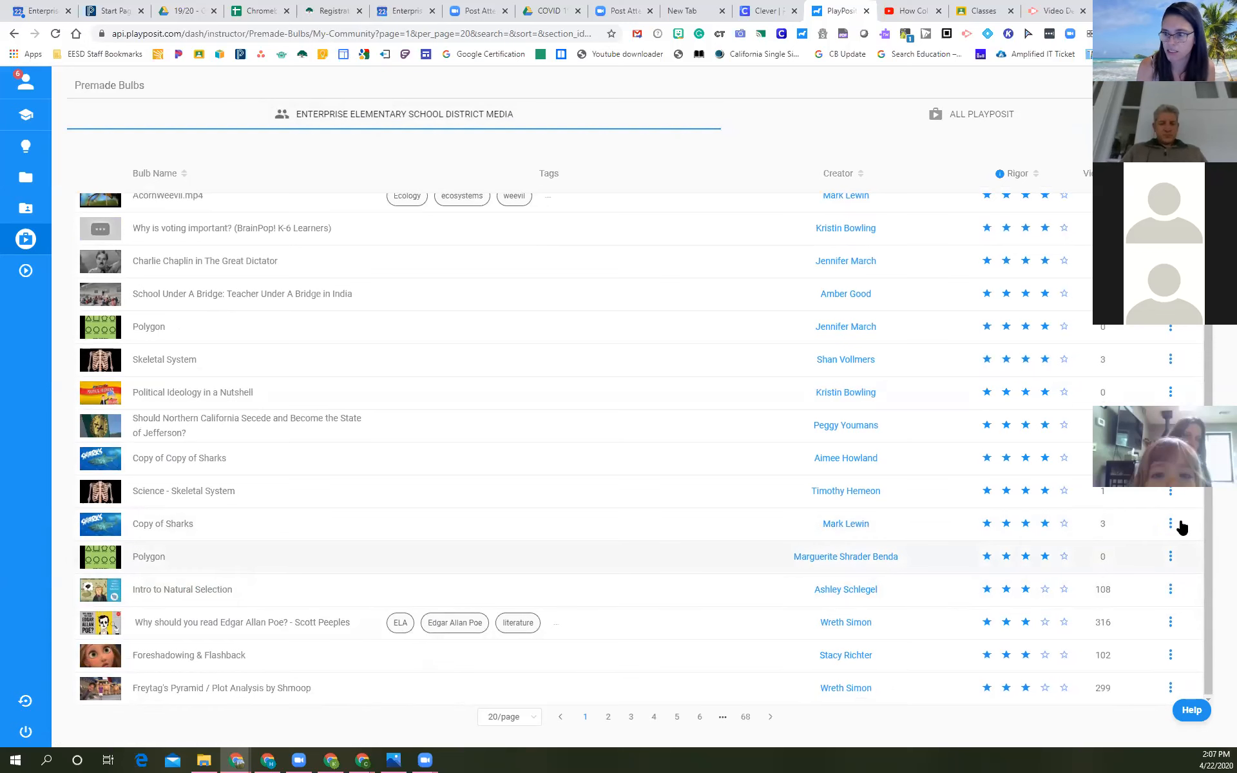
left_click(1171, 556)
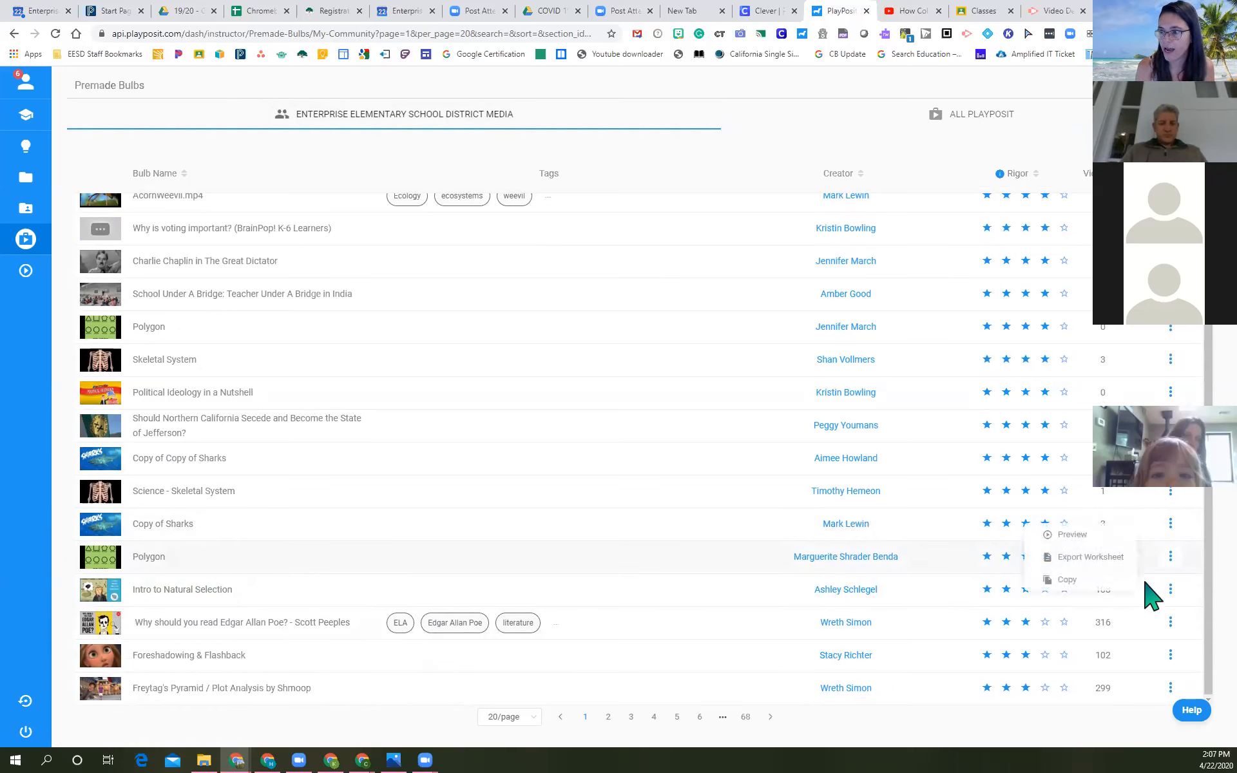
left_click(1083, 582)
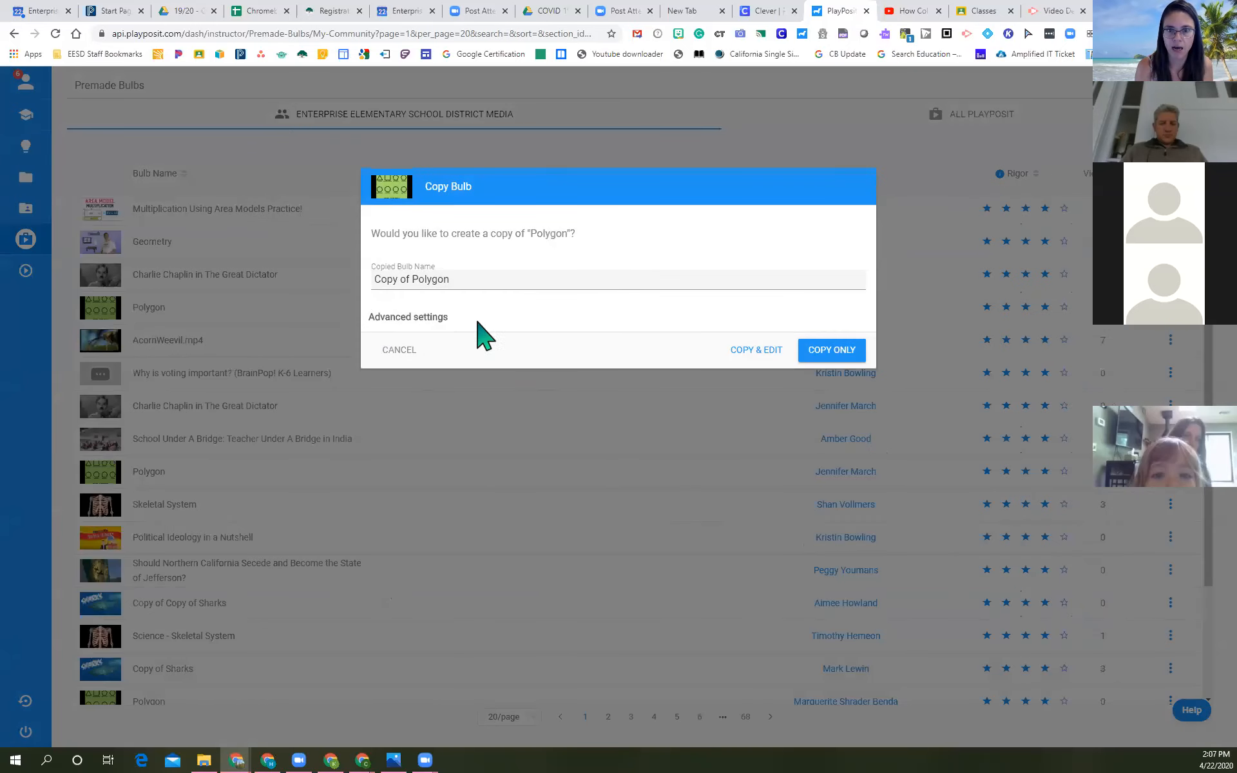
left_click(443, 323)
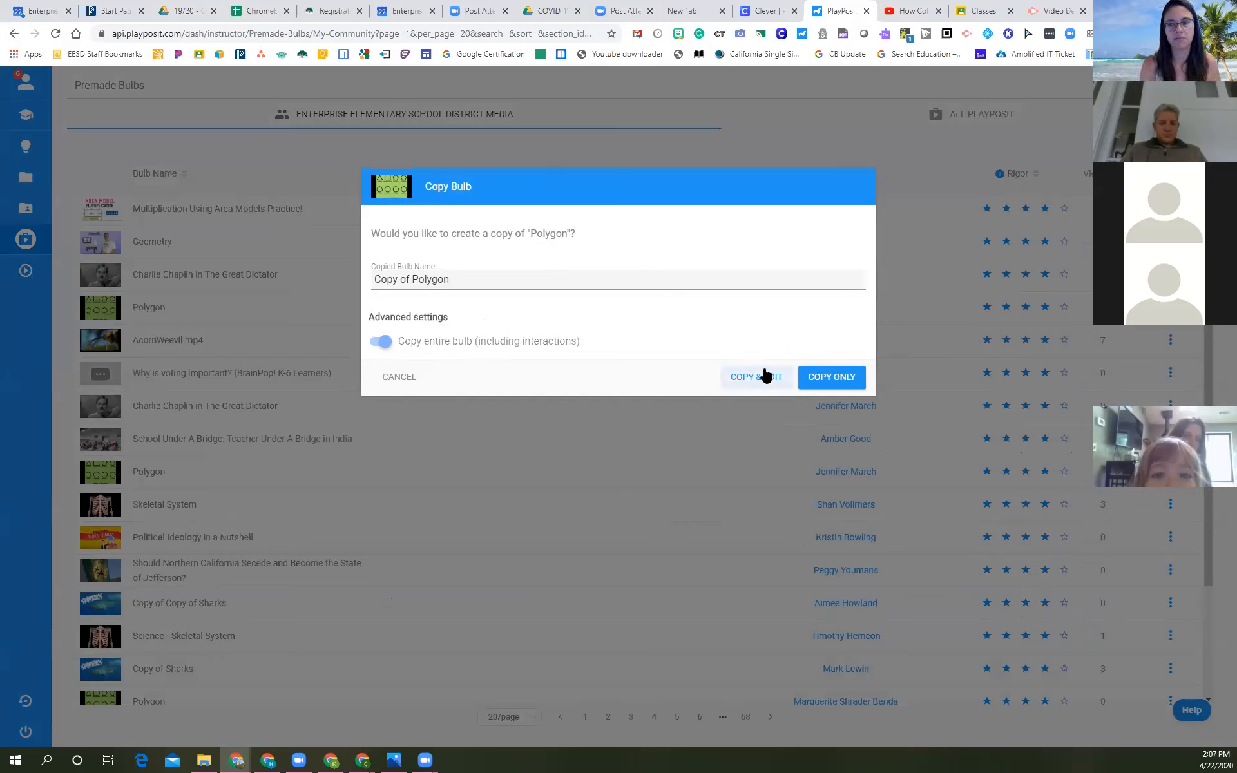
left_click(850, 383)
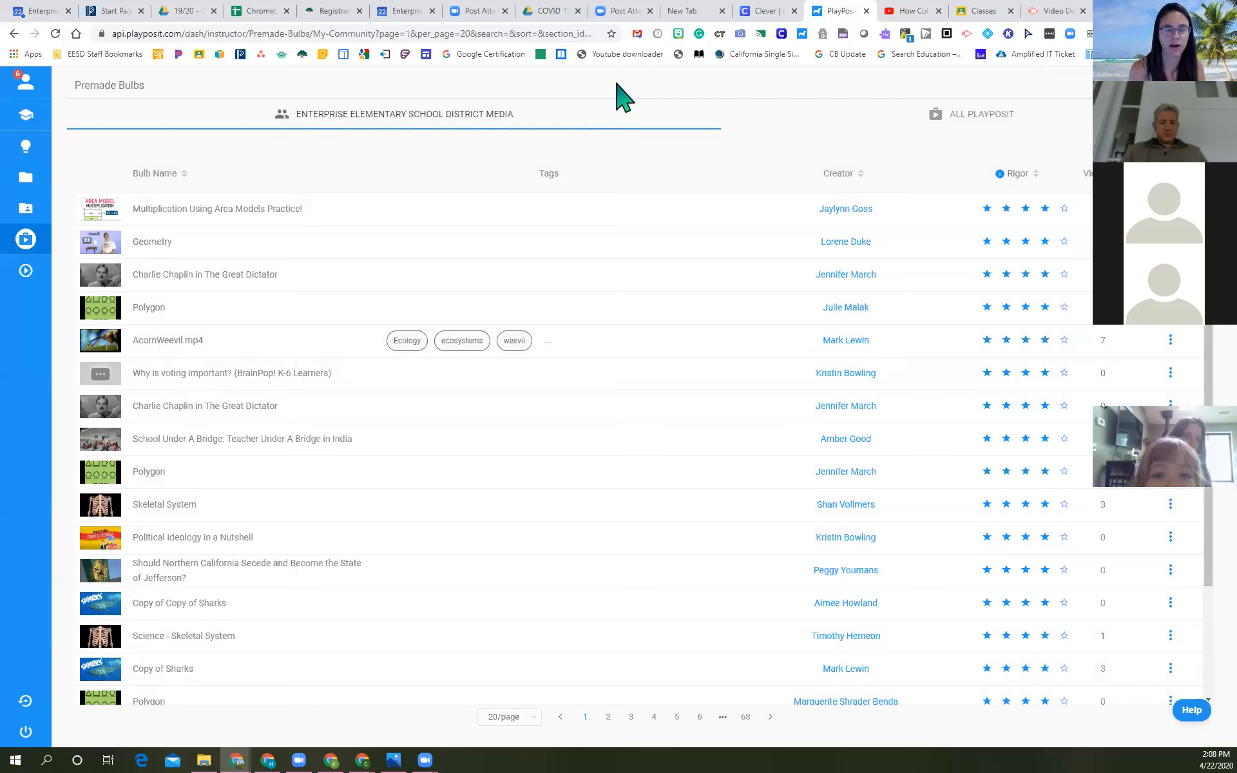
Open My Bulbs and show the option for adding a learner made bulb.
mouse_move(13, 129)
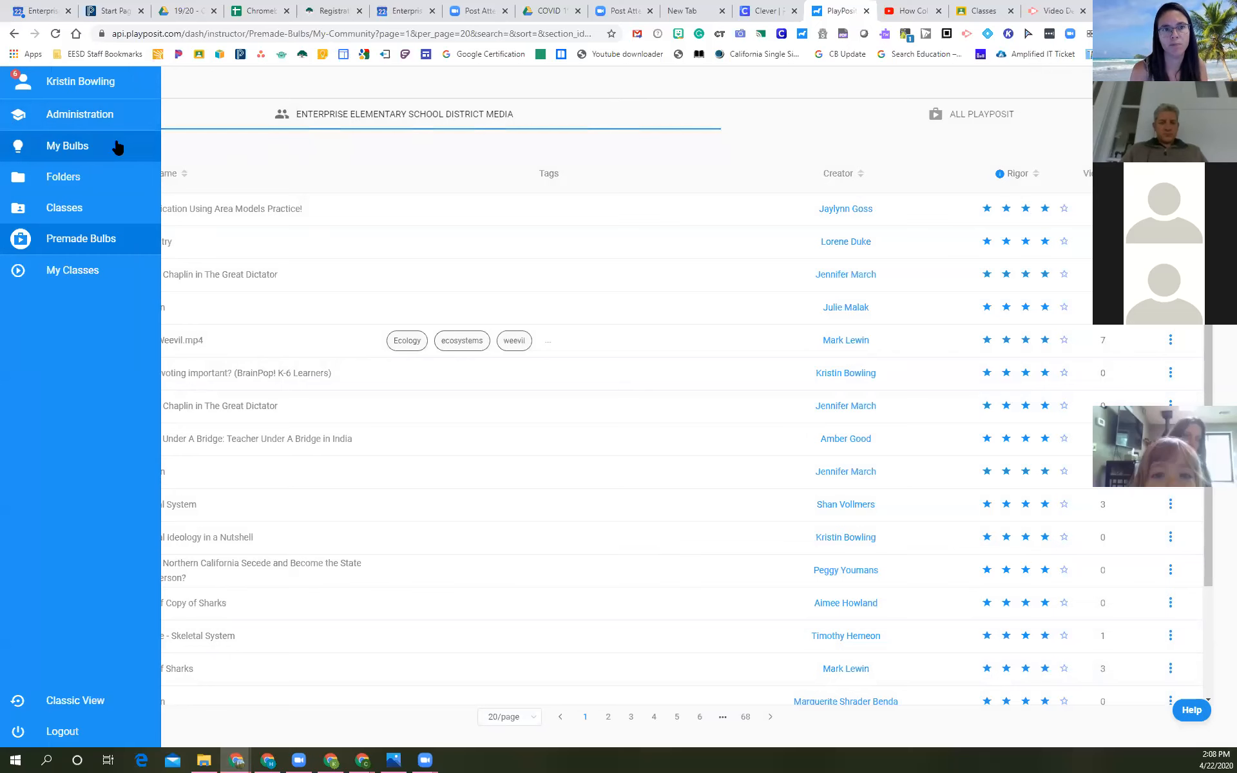
left_click(67, 150)
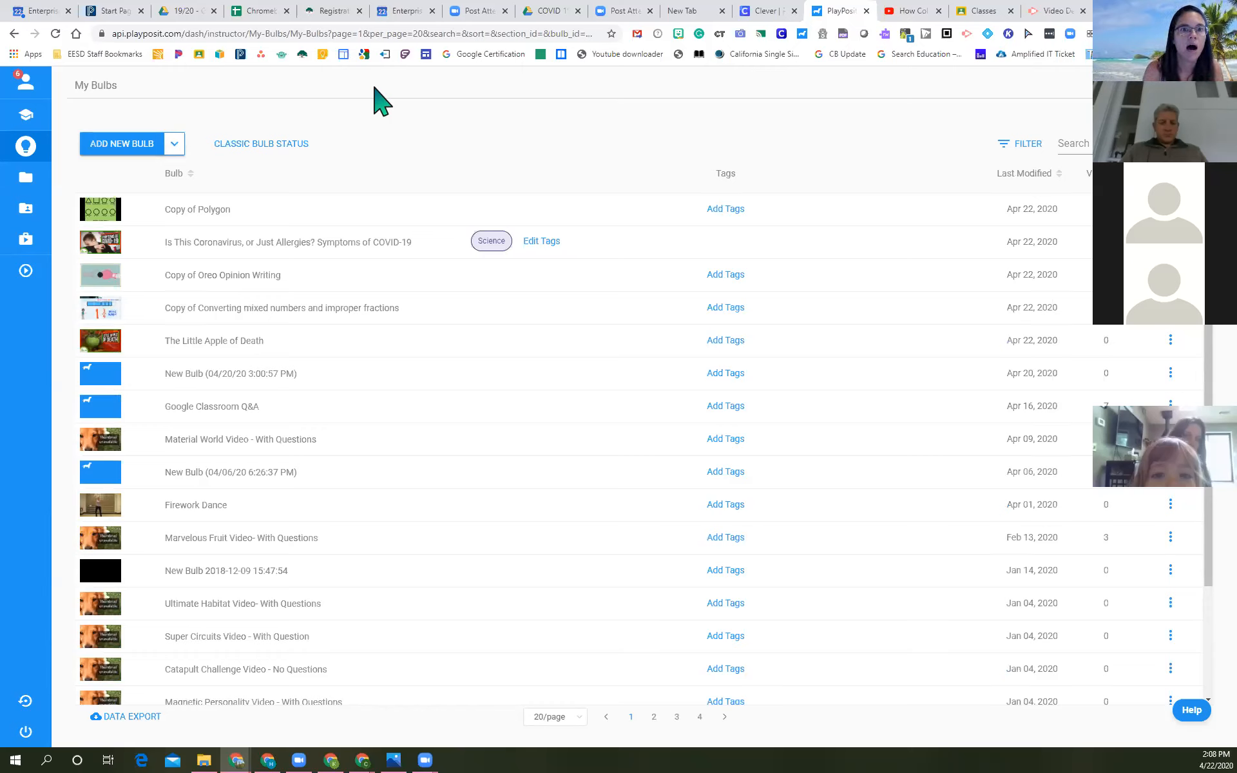
left_click(174, 146)
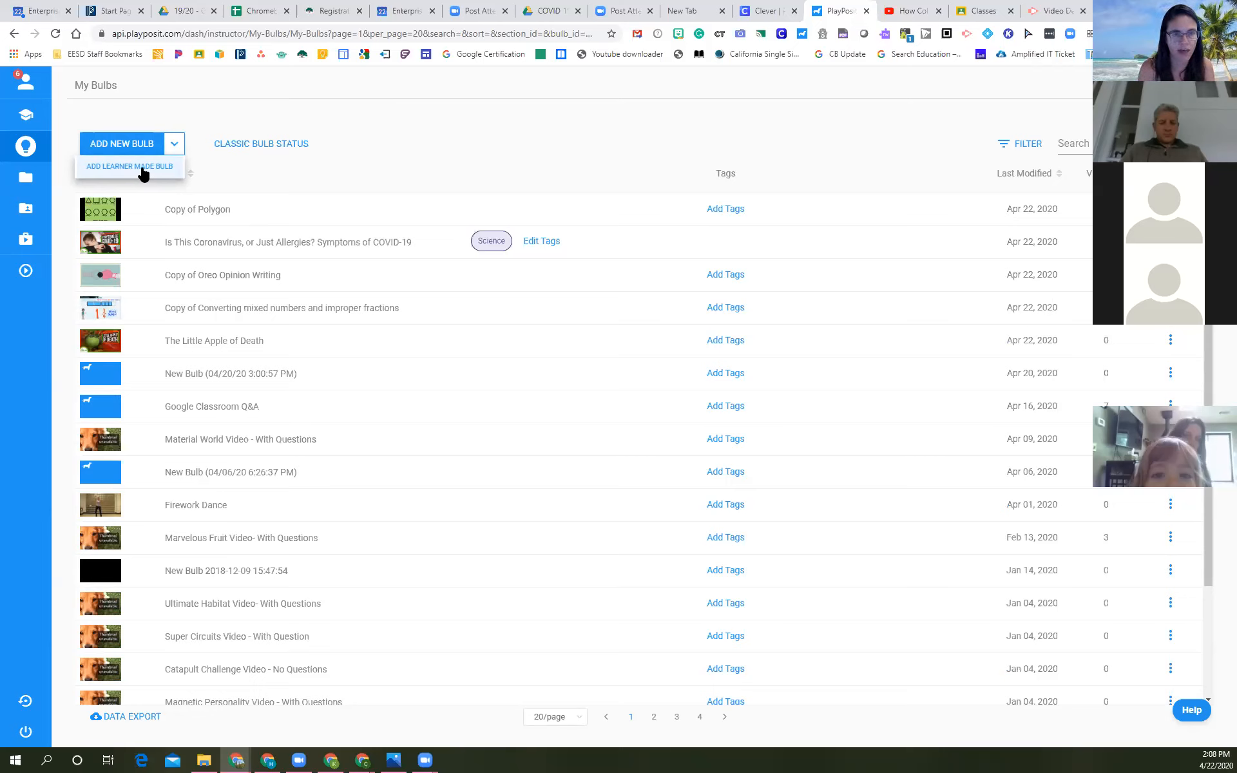
left_click(435, 133)
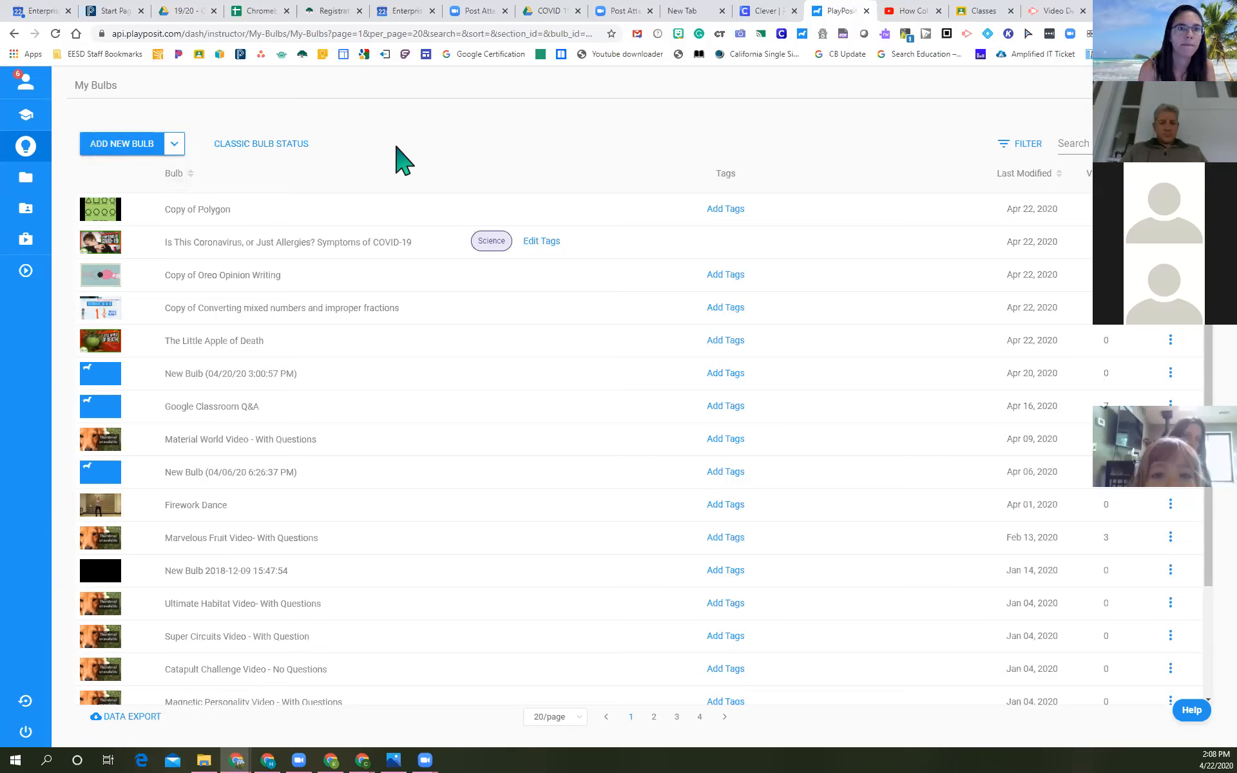
Add a new bulb, browse through the "Did you know...?" tips, and enter the designer.
left_click(128, 144)
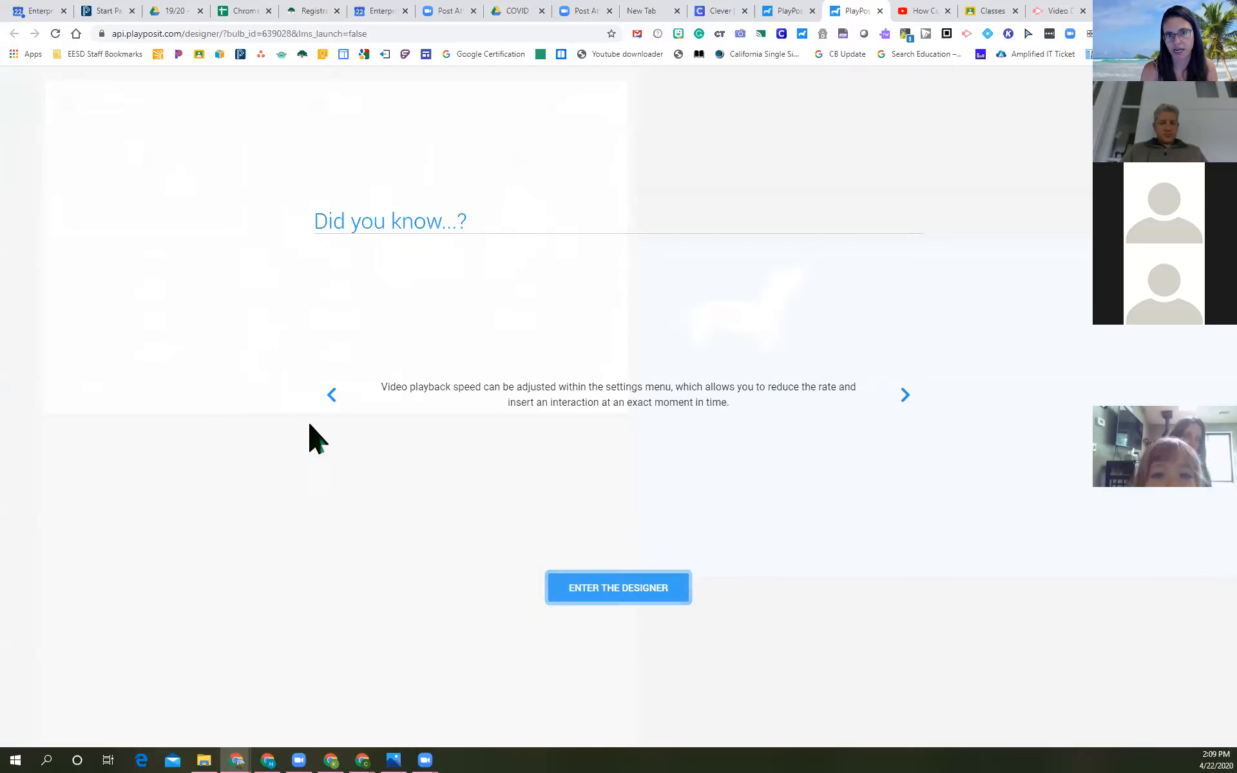
left_click(906, 396)
left_click(907, 396)
left_click(907, 396)
left_click(906, 396)
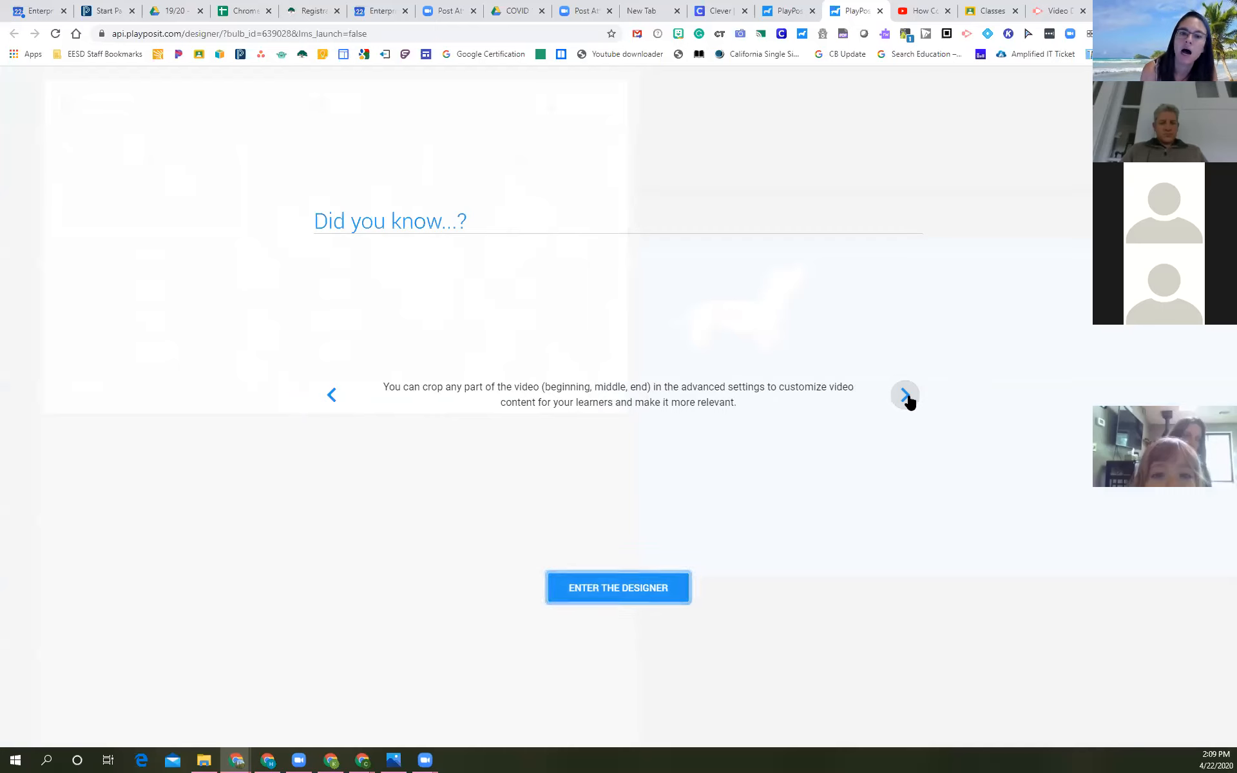
left_click(906, 396)
left_click(907, 396)
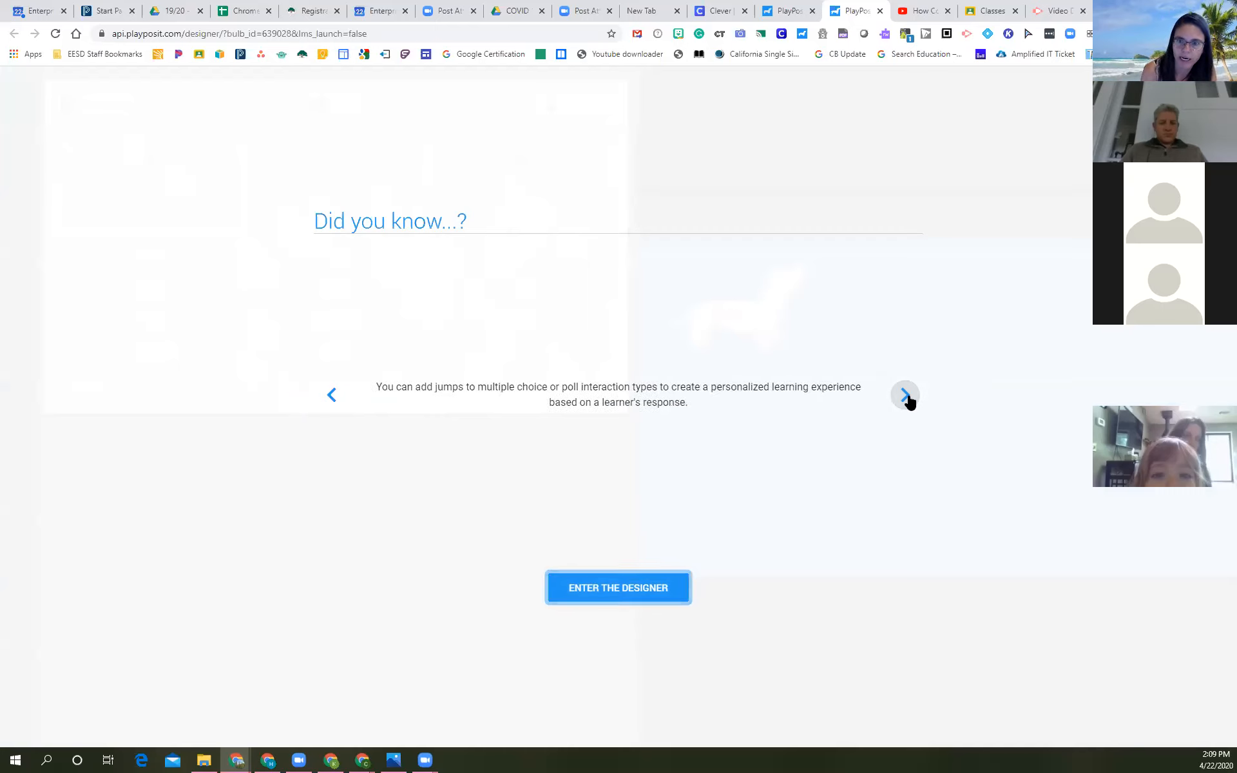
left_click(907, 396)
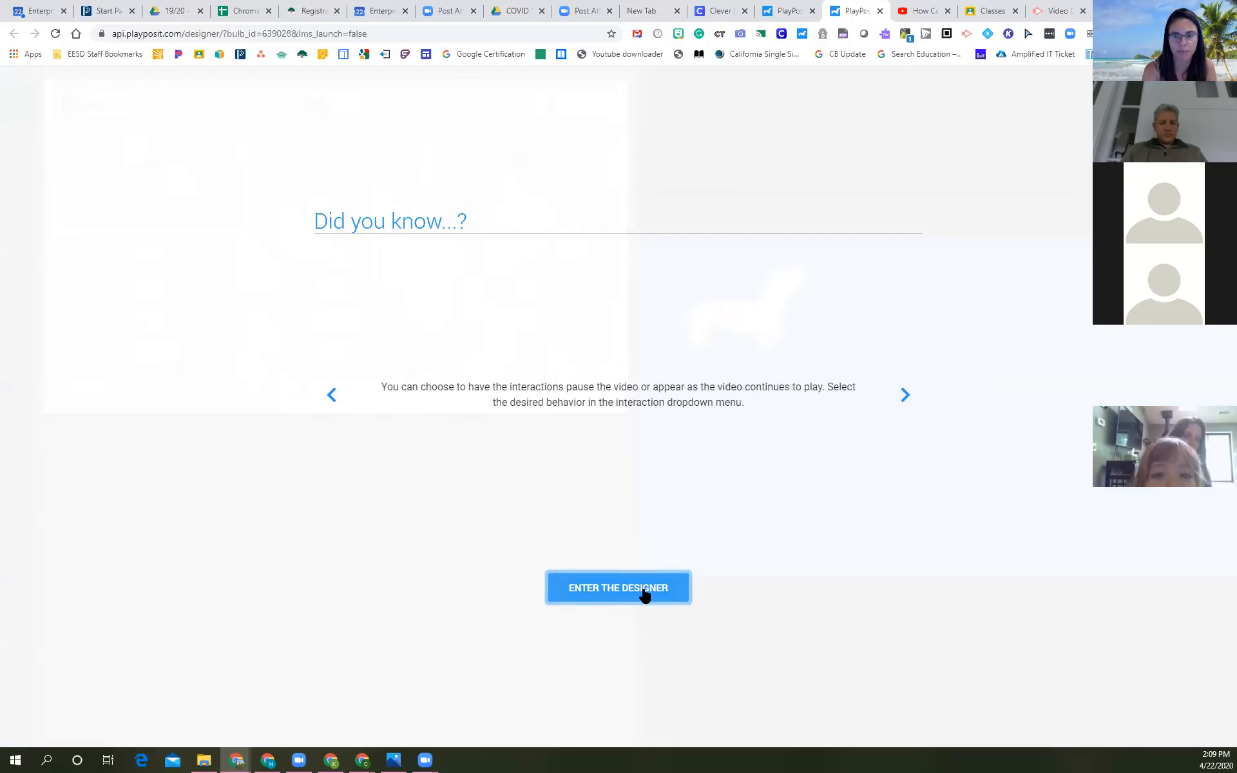
left_click(608, 588)
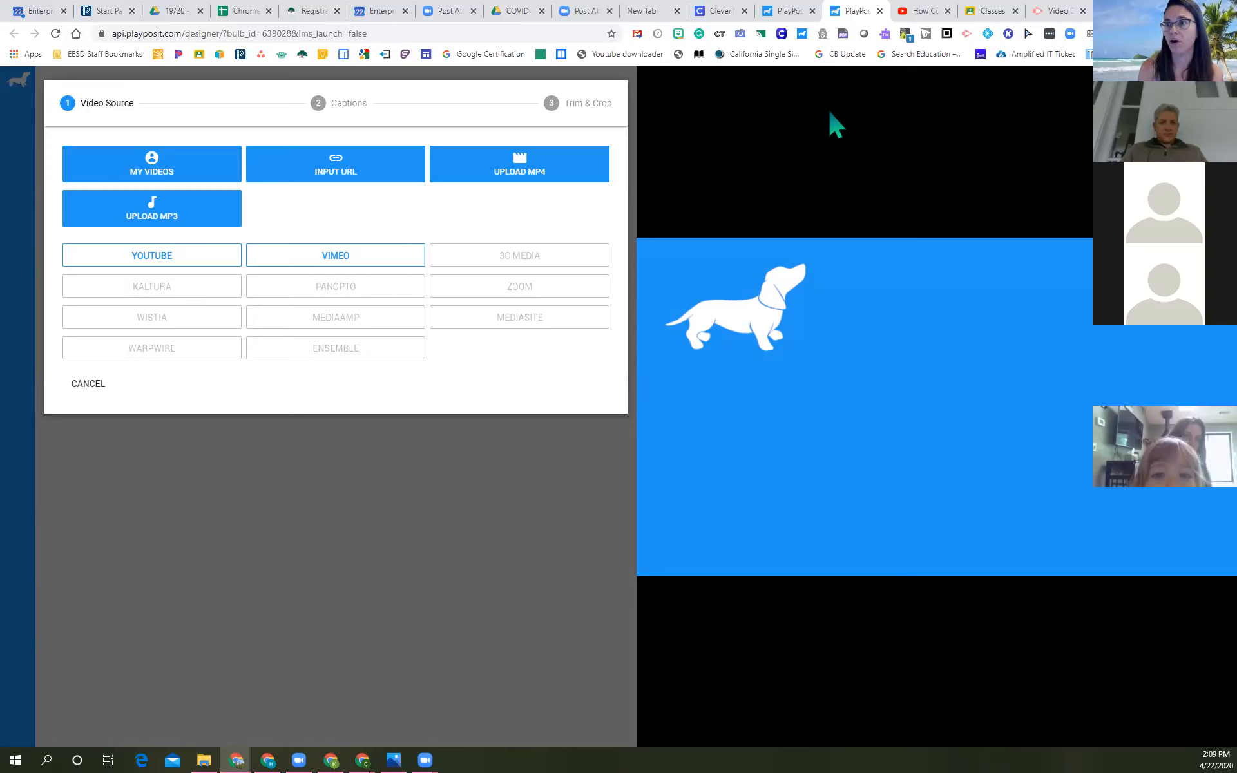
Switch to YouTube, open and pause the SciShow video "6 of The Weirdest Places on Earth | Compilation", and copy its URL.
left_click(928, 10)
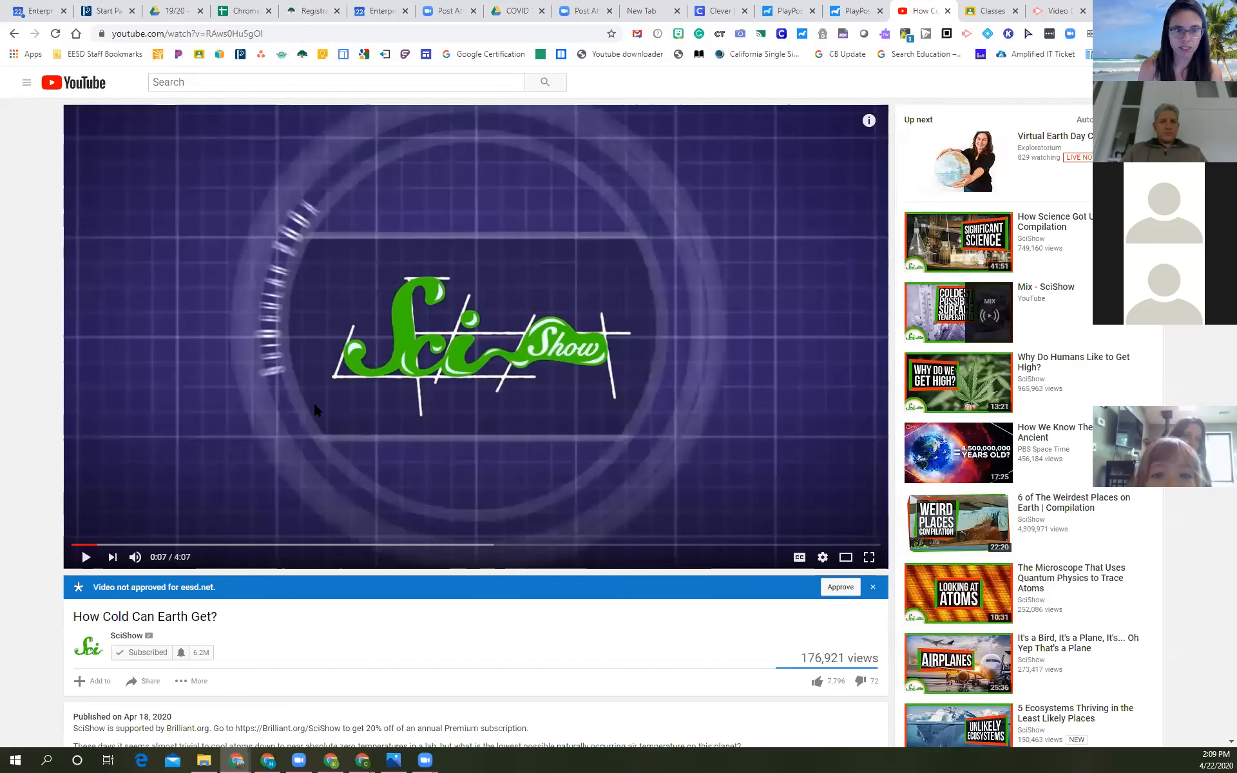
scroll(311, 489, "down", 1)
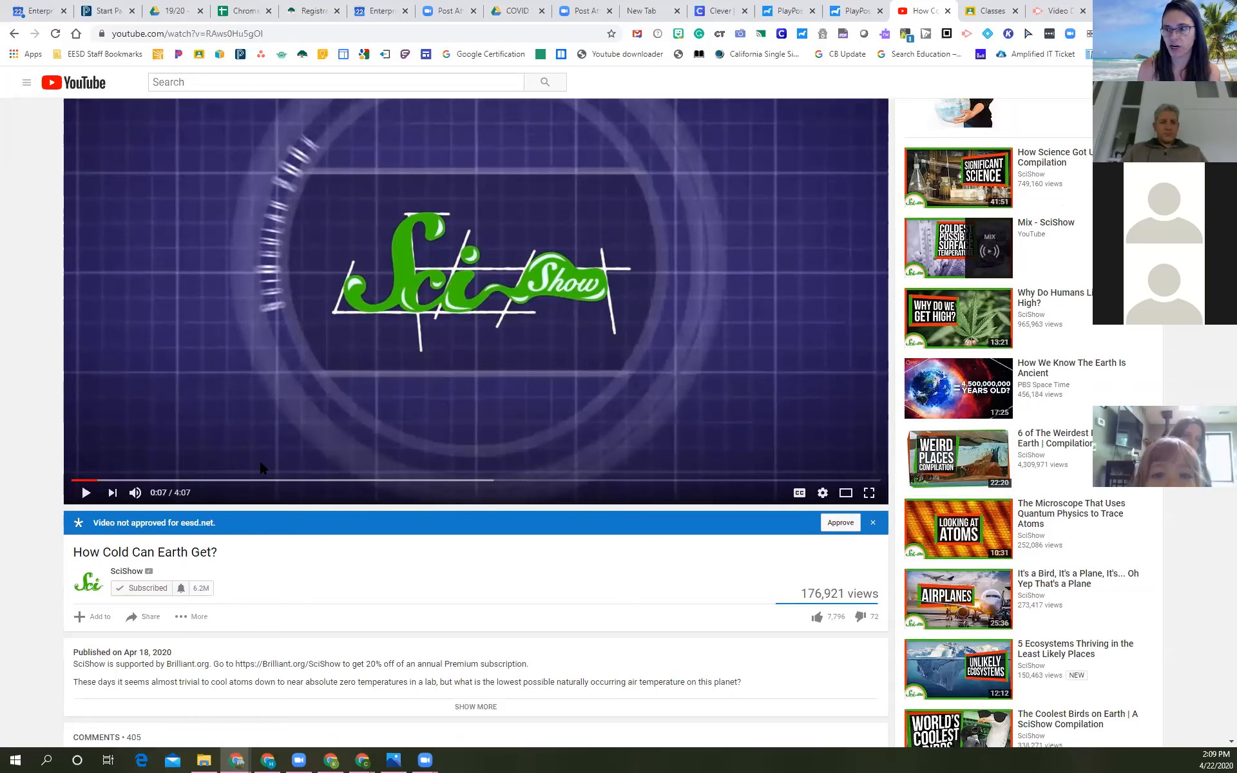
left_click(1052, 433)
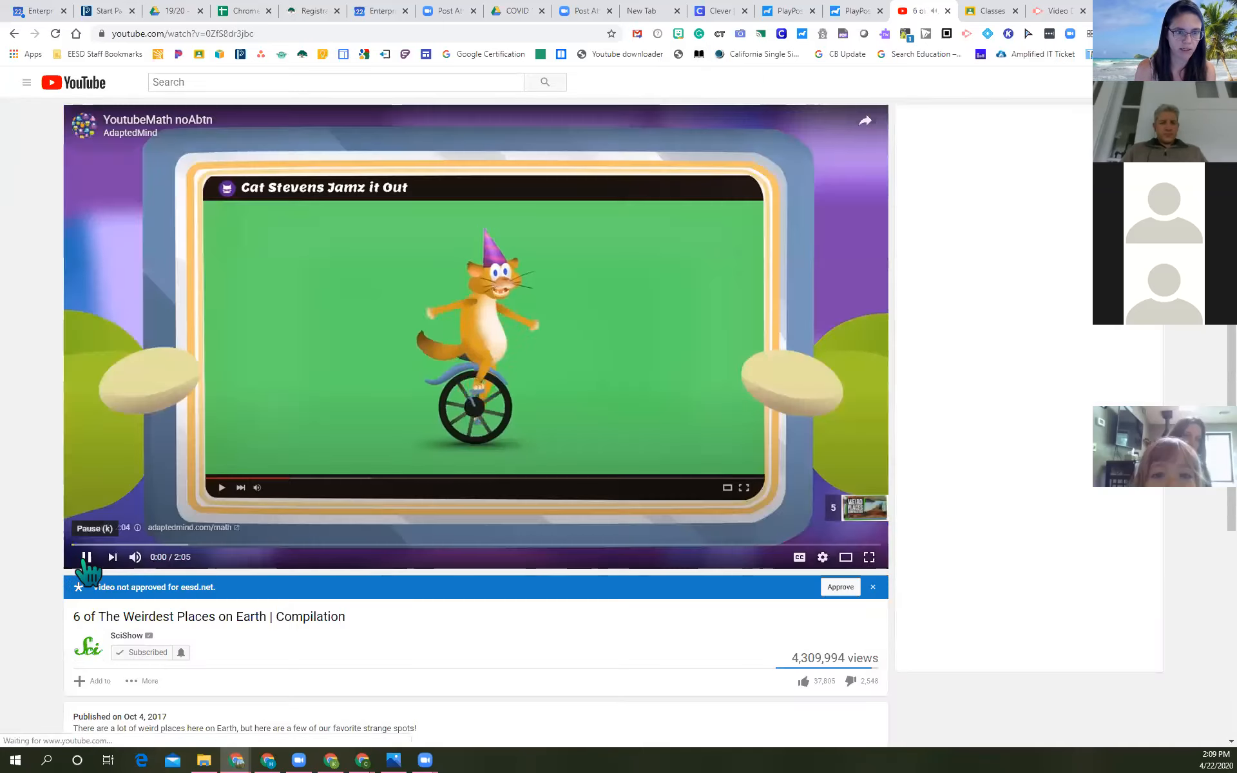
left_click(84, 561)
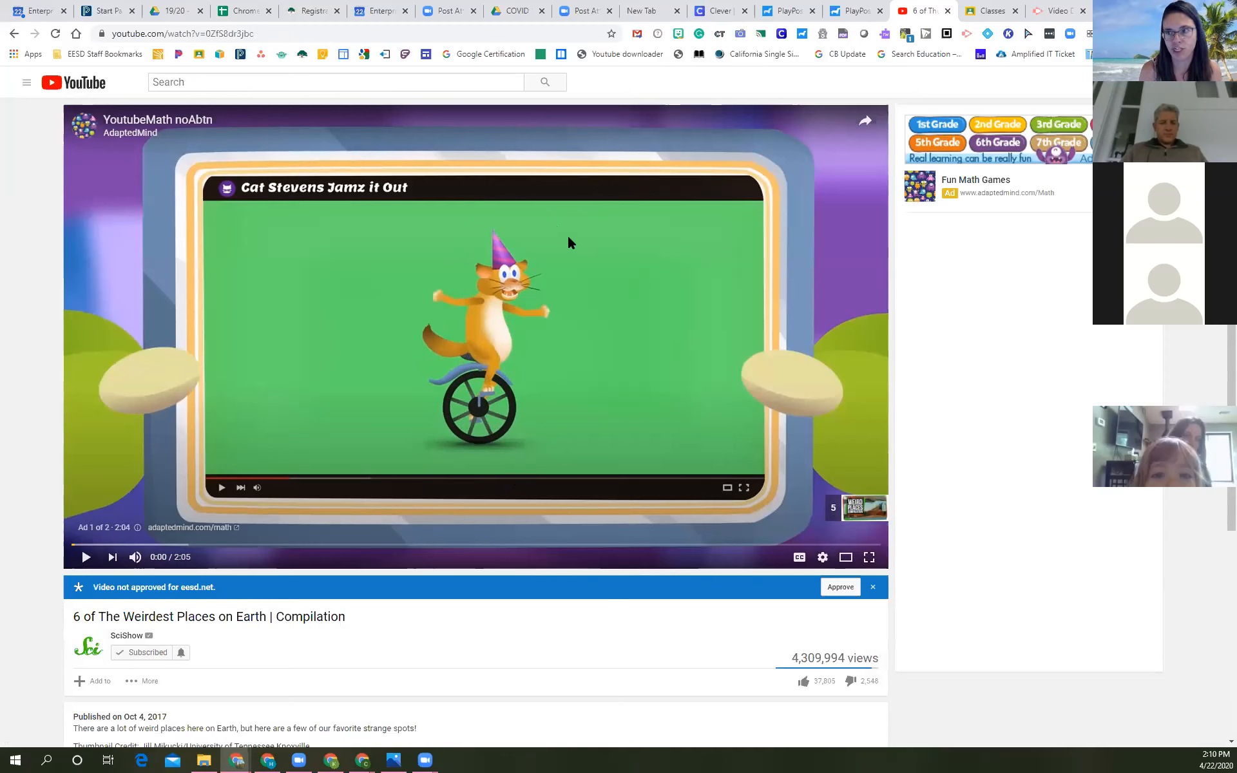
scroll(379, 581, "down", 2)
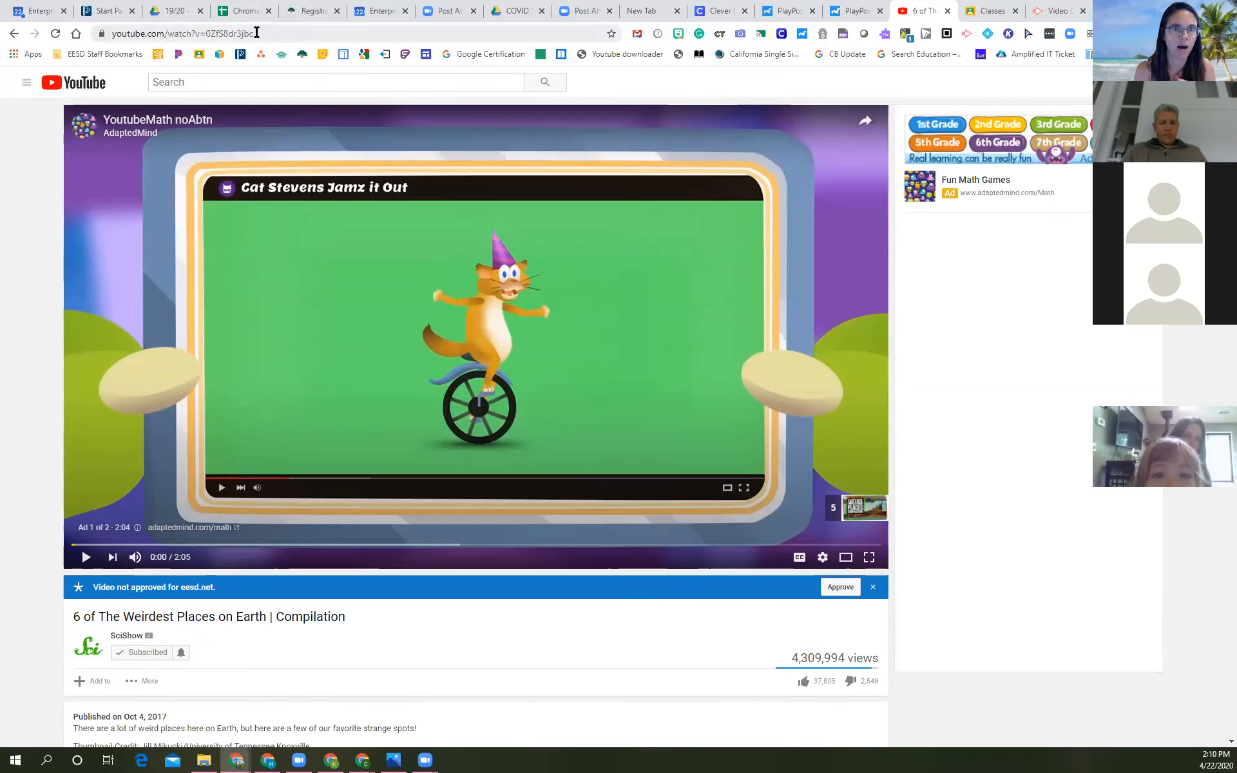
left_click(262, 31)
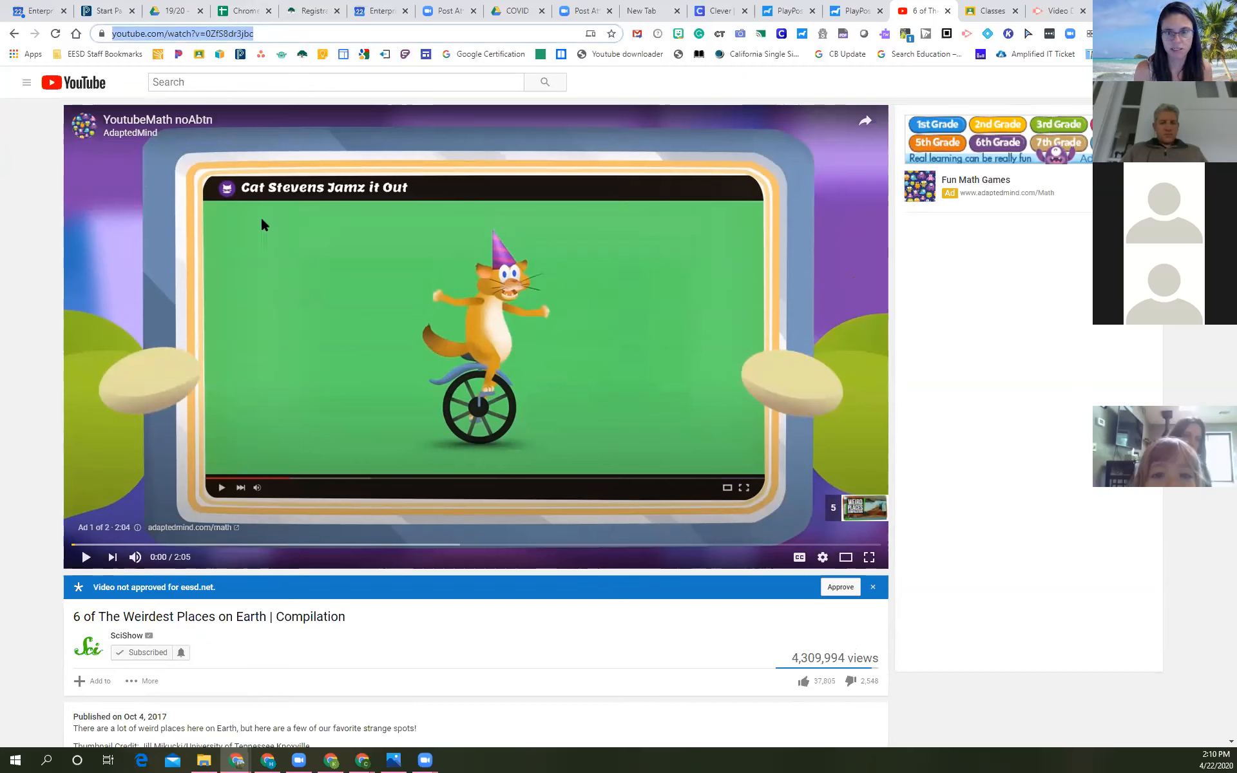
Return to the PlayPosit designer and load the copied video link using YouTube as the video source.
left_click(856, 19)
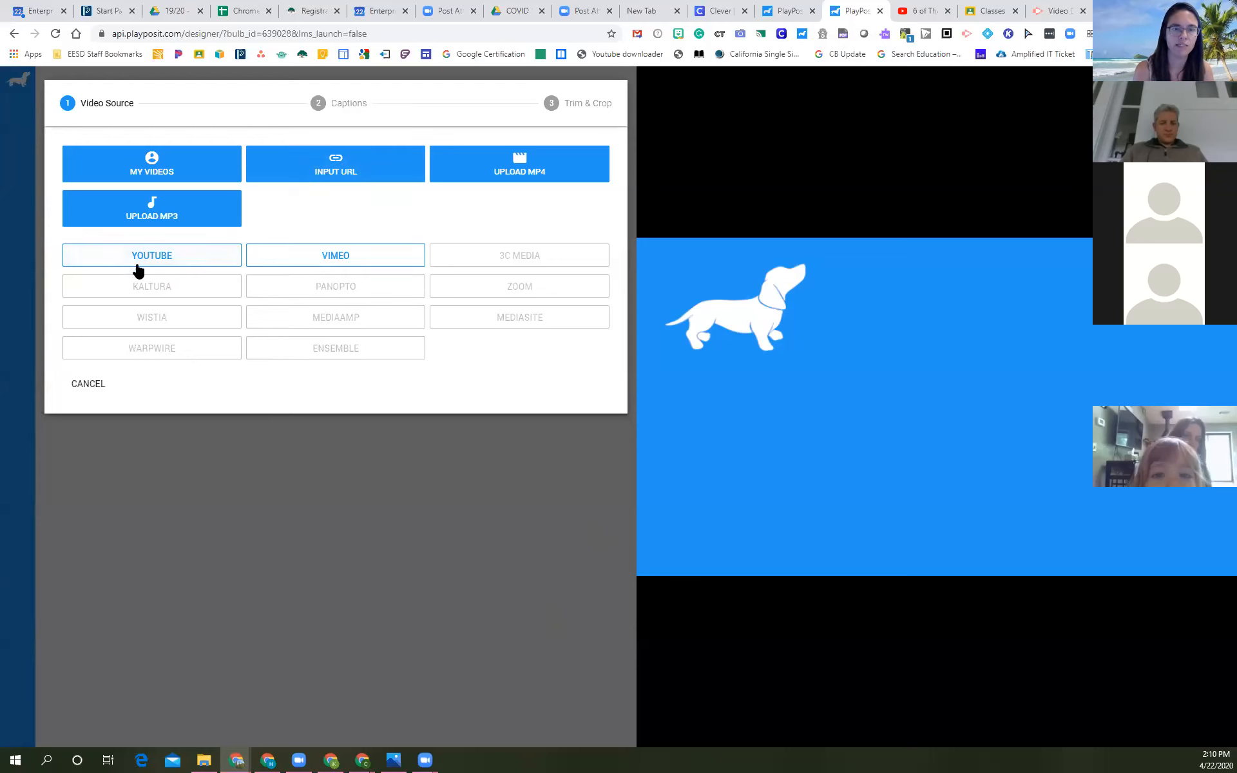
left_click(164, 264)
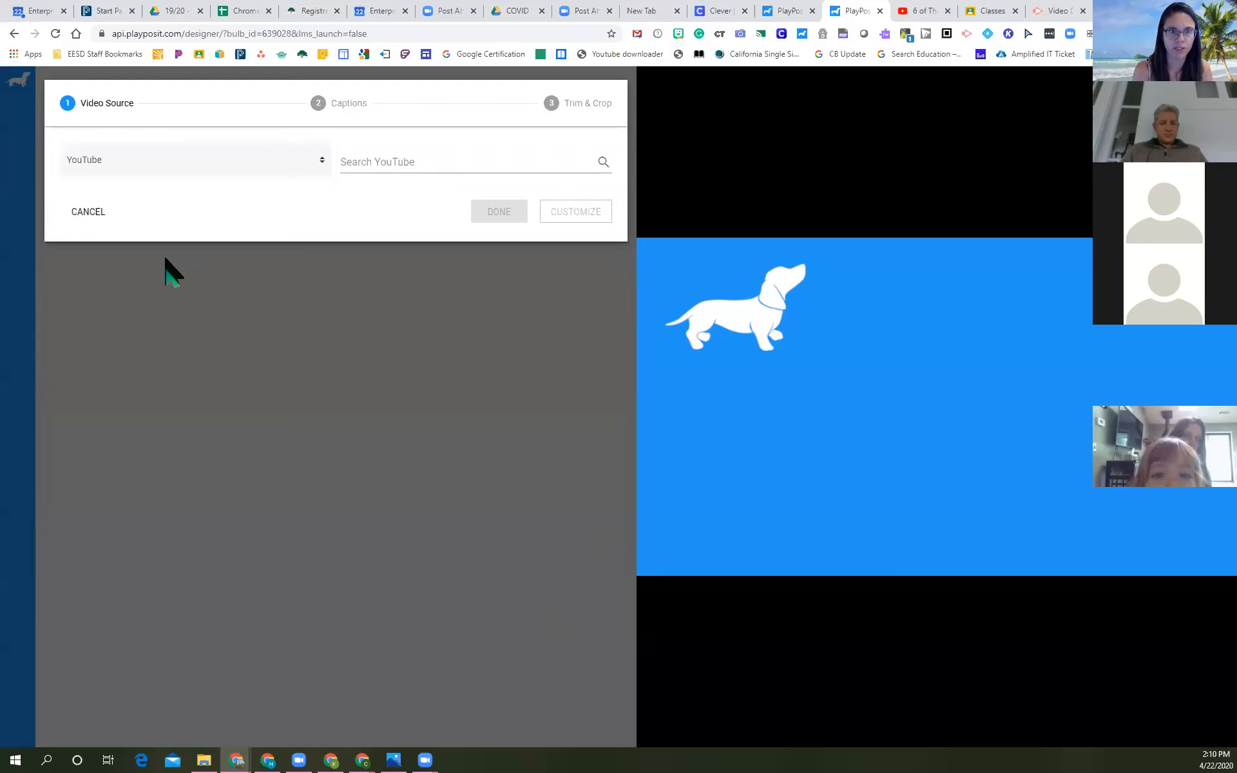
left_click(384, 163)
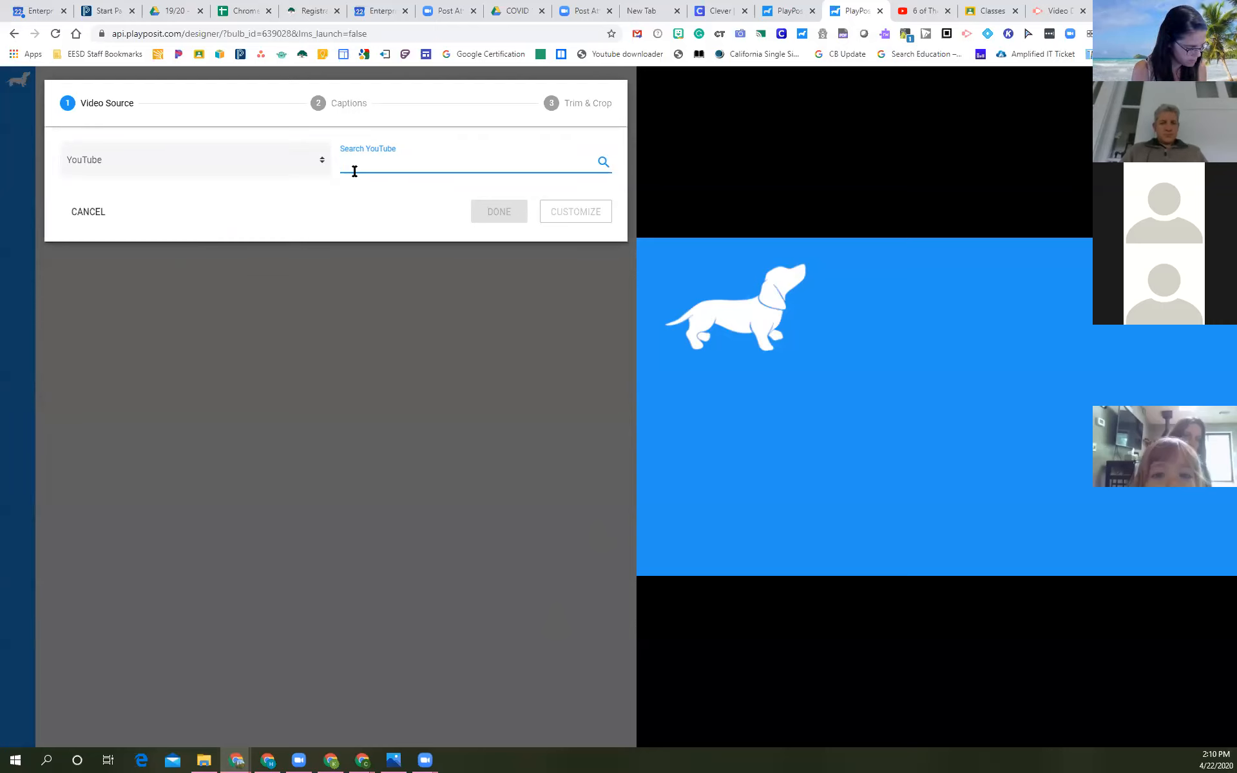
key("ctrl+v")
key("Return")
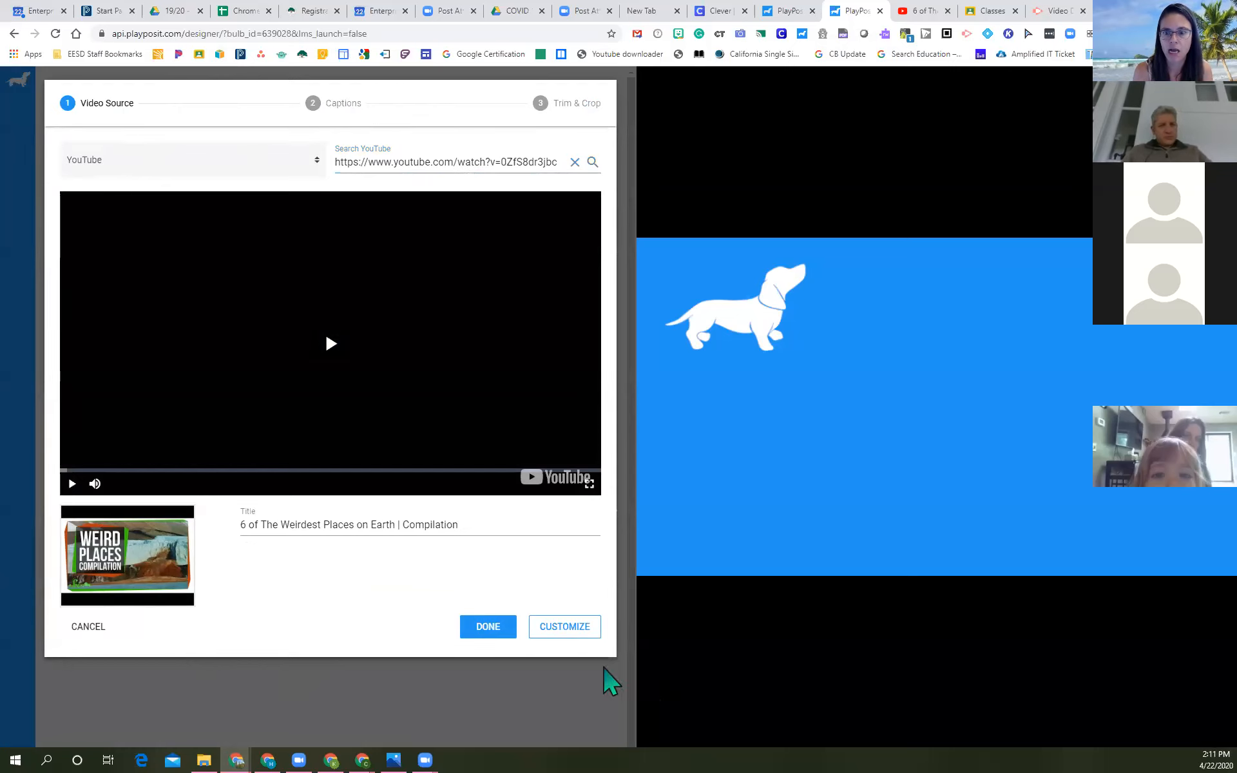
Customize the loaded video by fetching its YouTube captions.
left_click(568, 628)
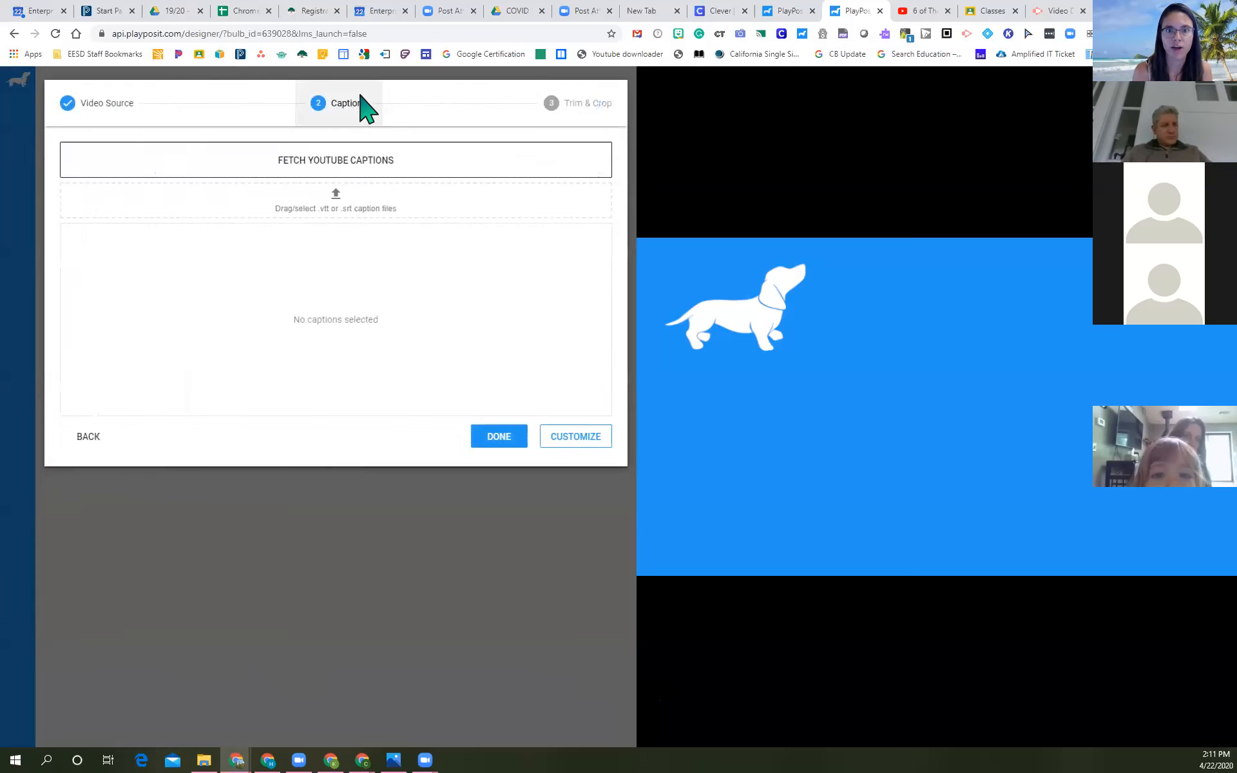
left_click(333, 166)
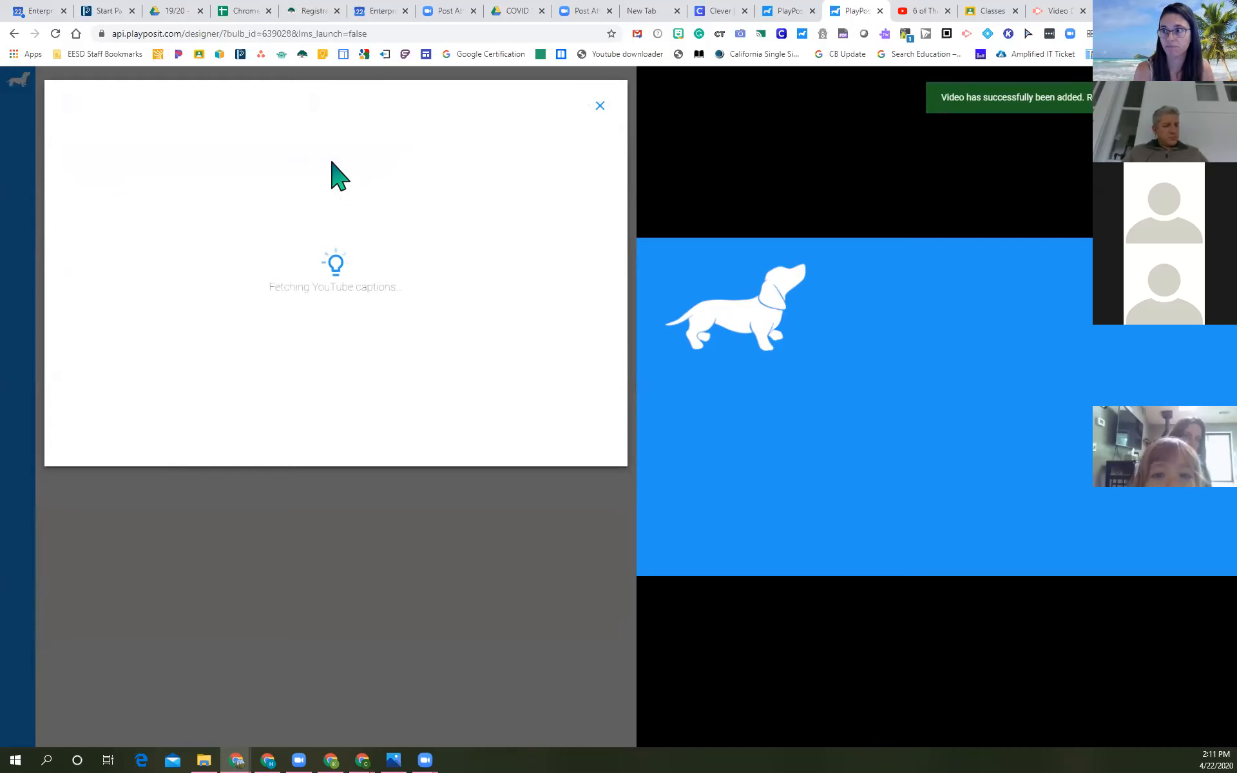
left_click(600, 106)
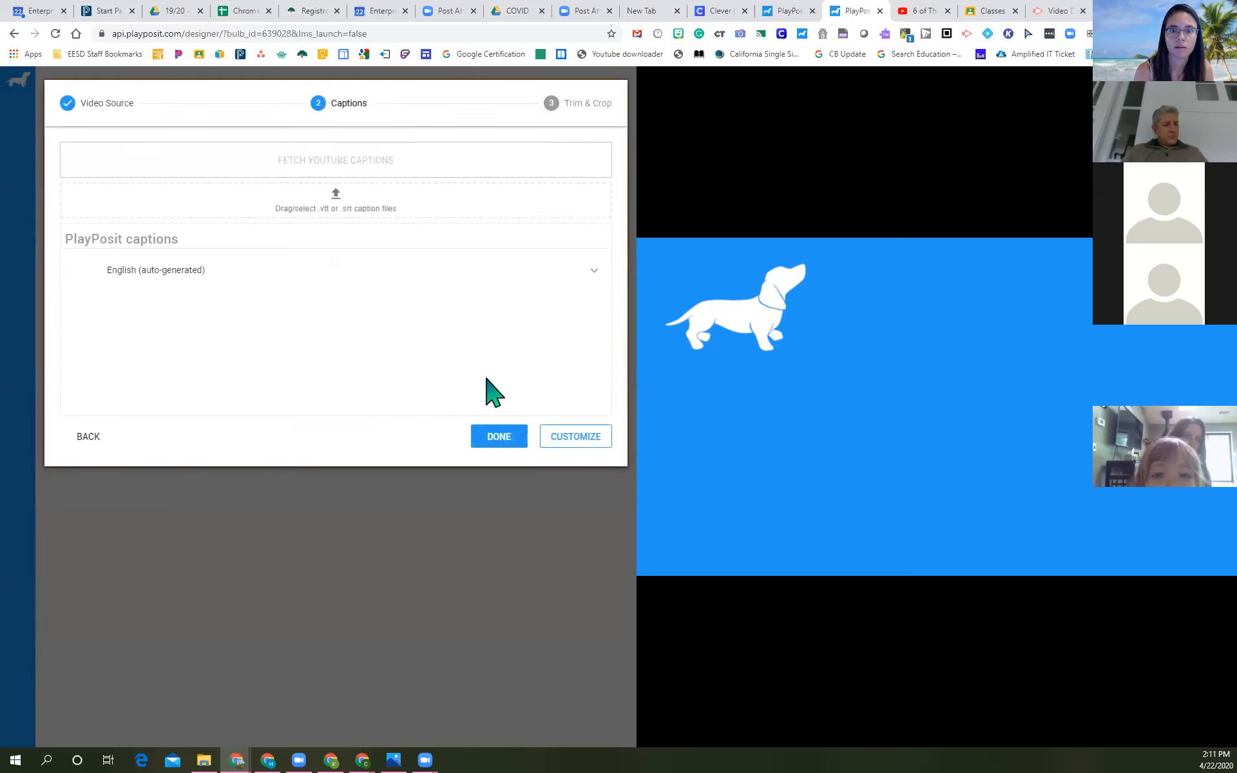
Reload the designer, close the template gallery, and show the bulb's video segments.
left_click(55, 33)
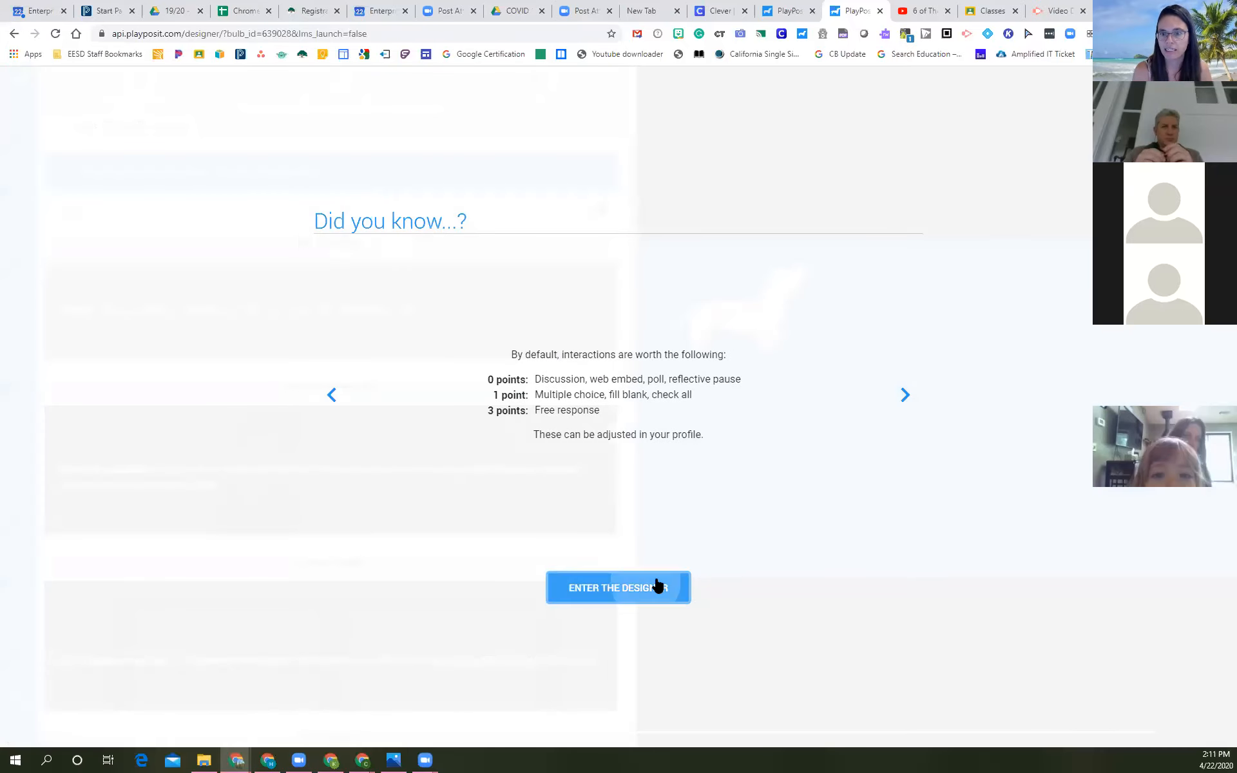
left_click(656, 587)
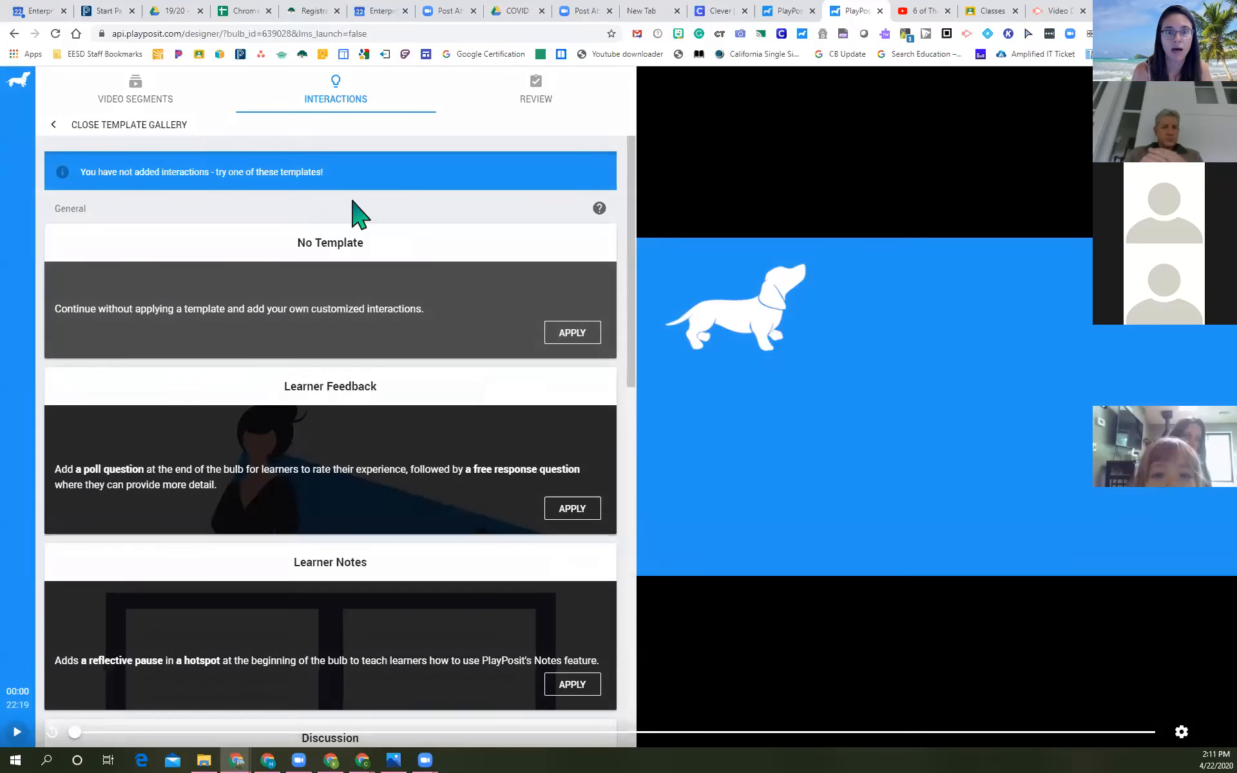
left_click(78, 124)
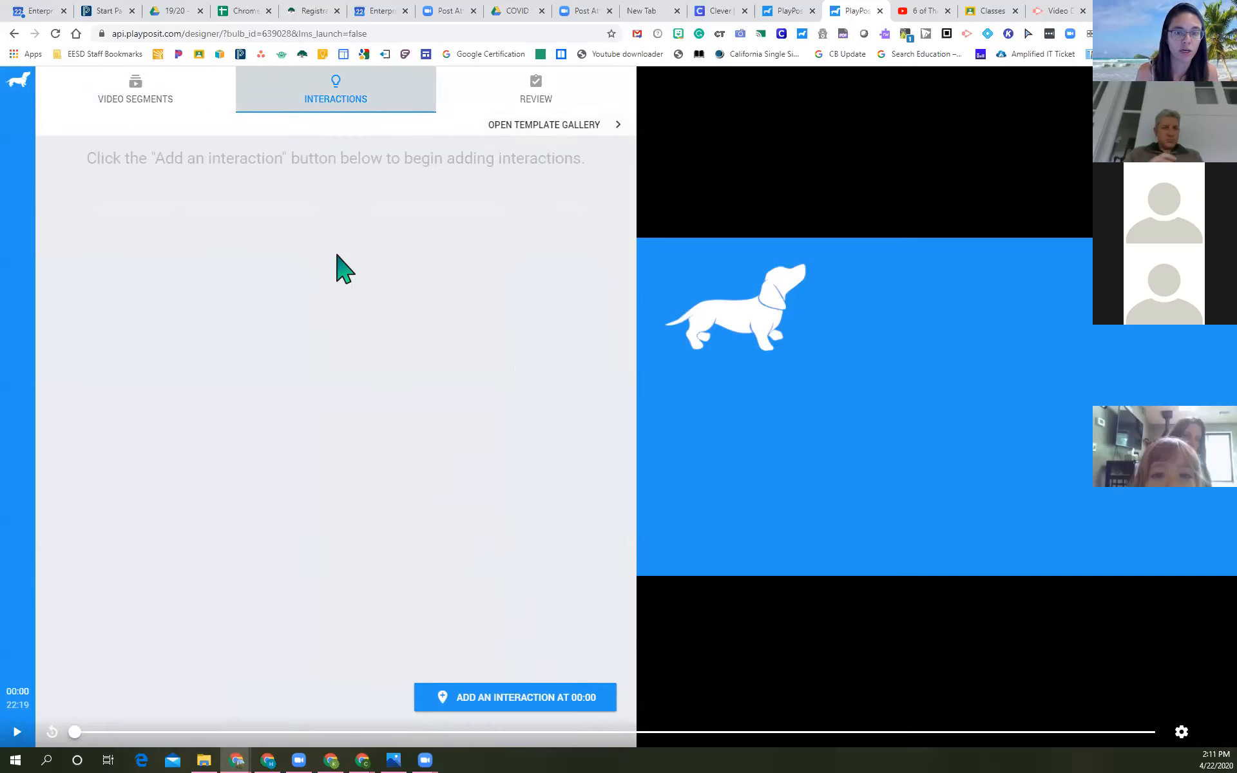
left_click(137, 105)
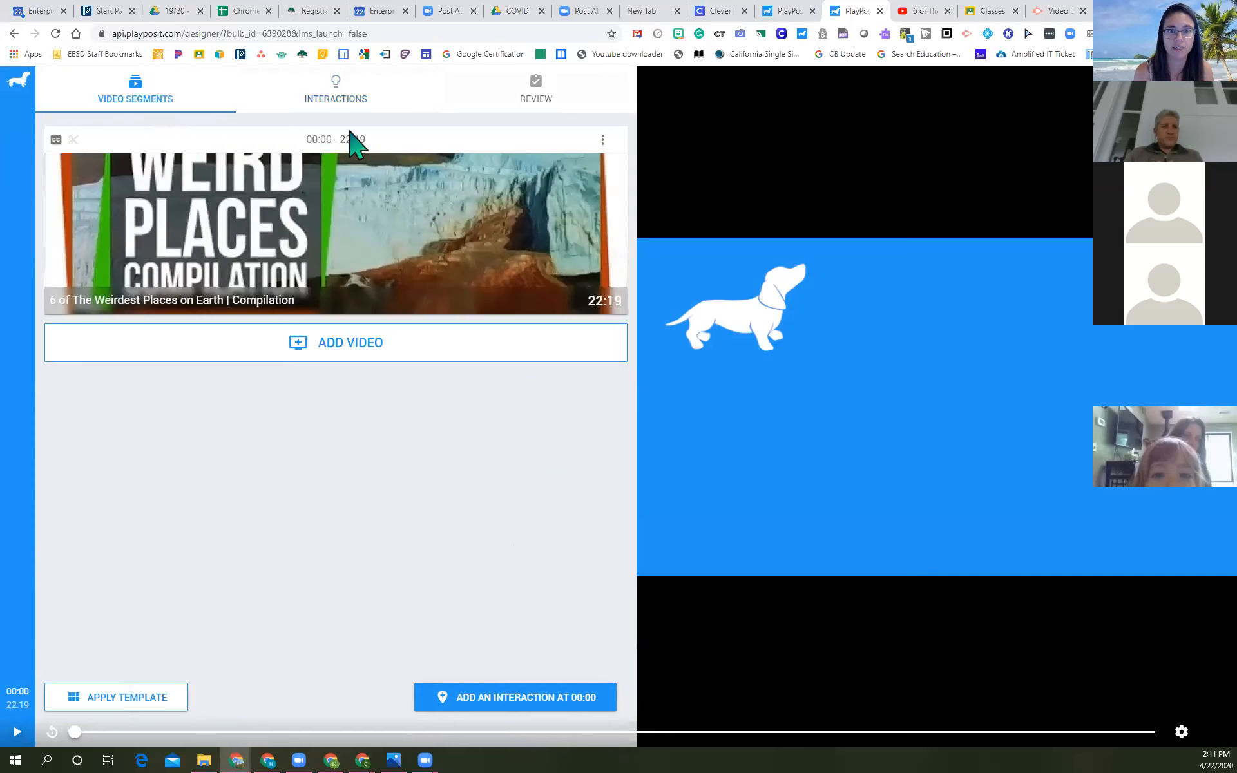
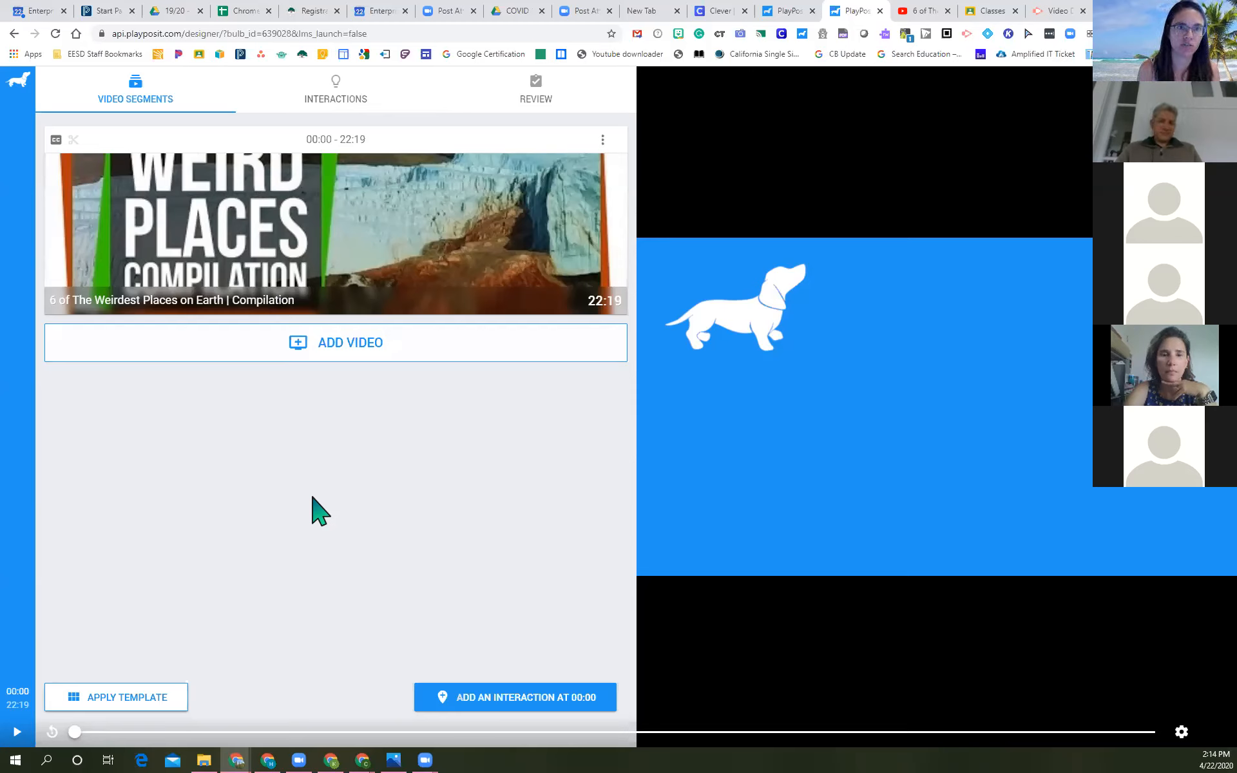
Examine the interaction types that can be added at 00:00 without adding one, and return to the video segments.
left_click(338, 94)
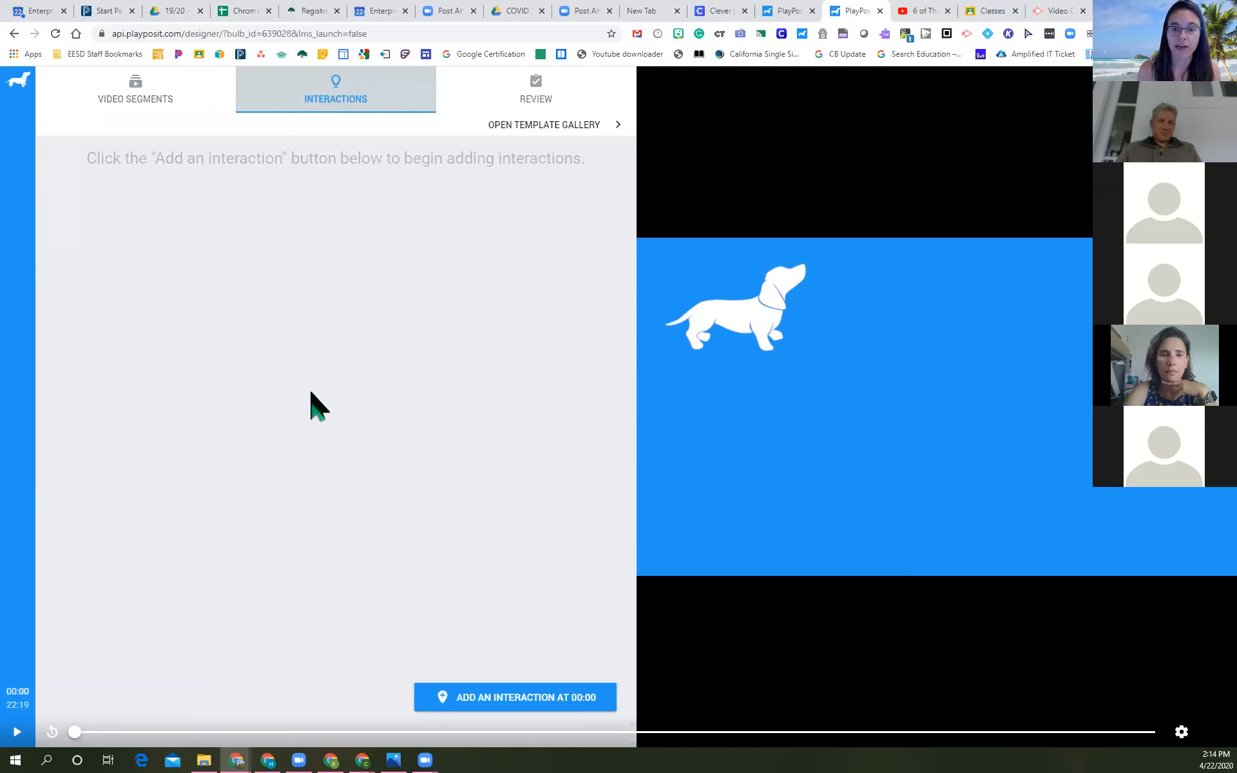
left_click(514, 701)
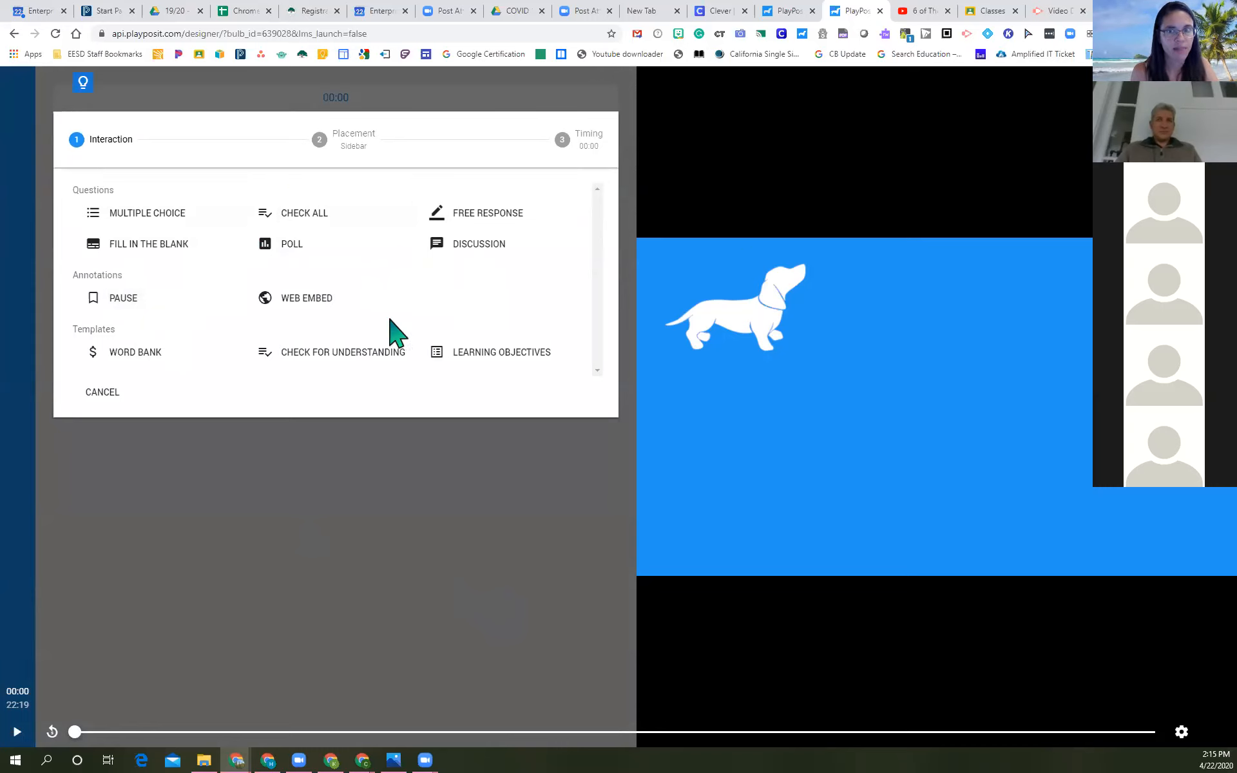
left_click(104, 400)
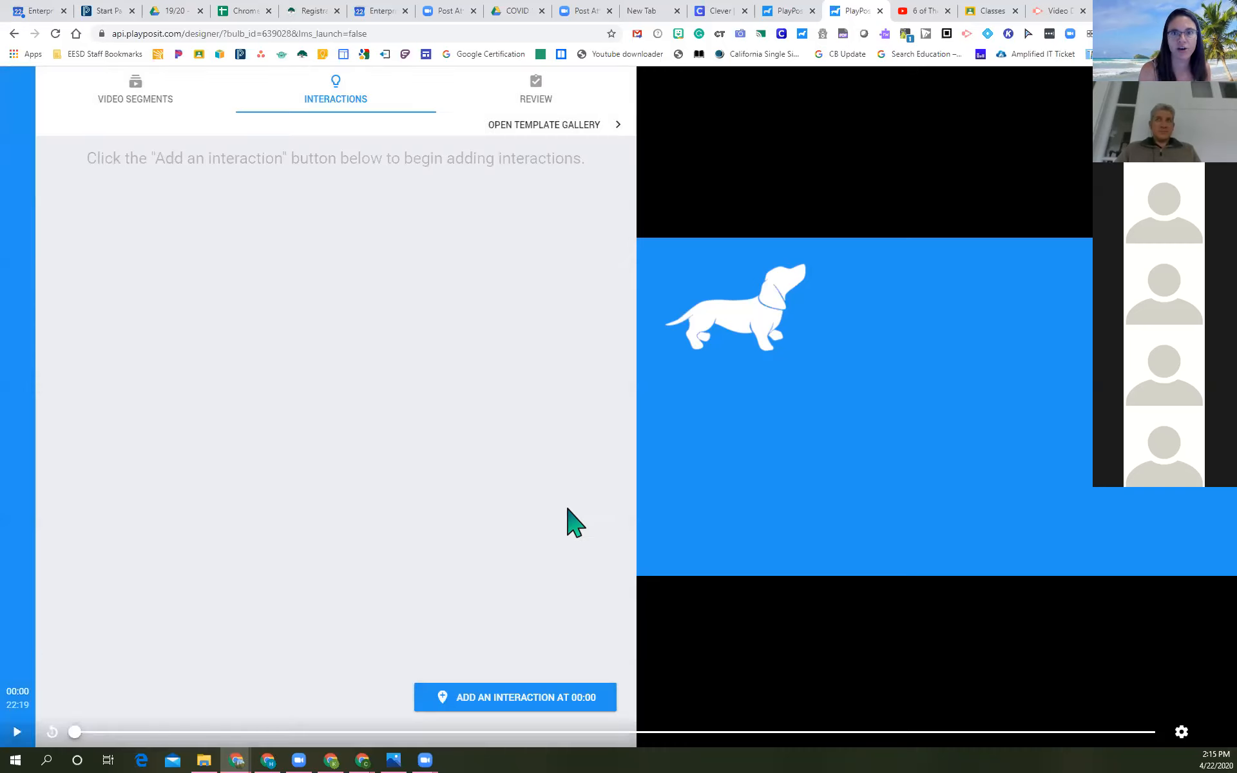
left_click(135, 101)
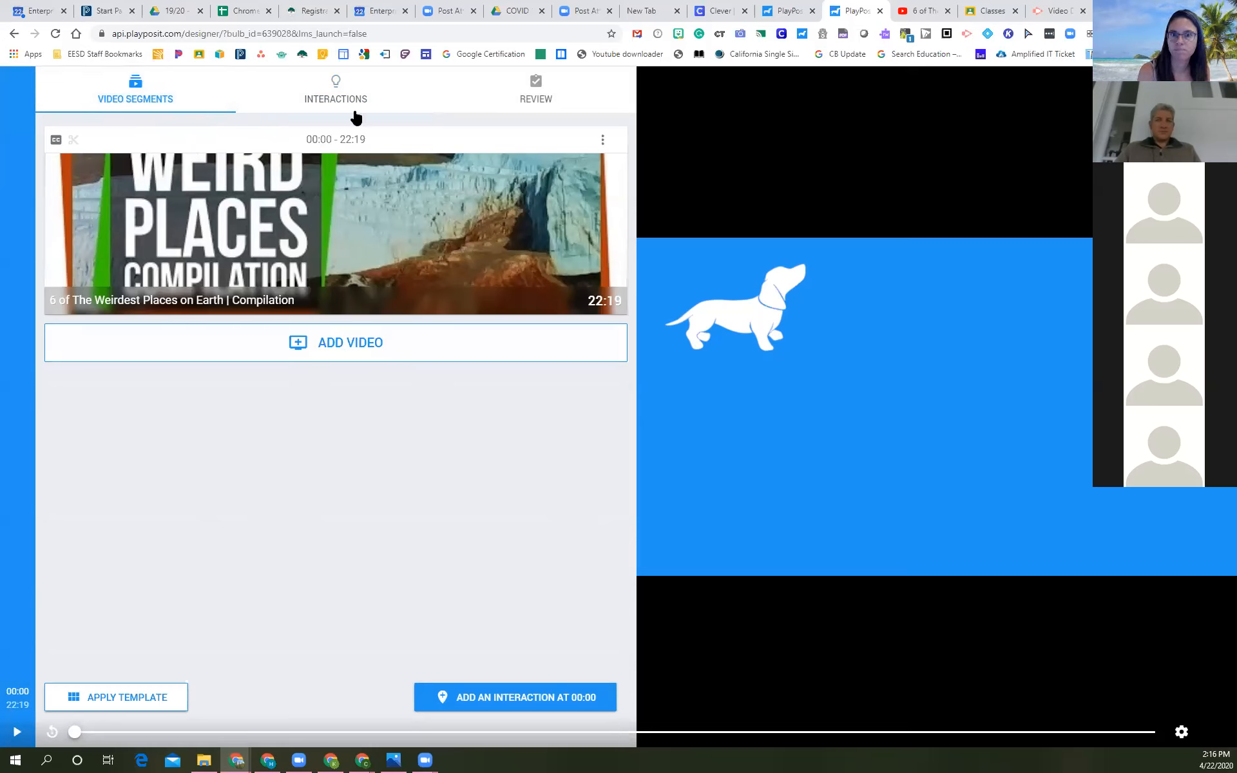
Play the video to 00:04 and add a free response interaction there asking "How are you?".
left_click(342, 97)
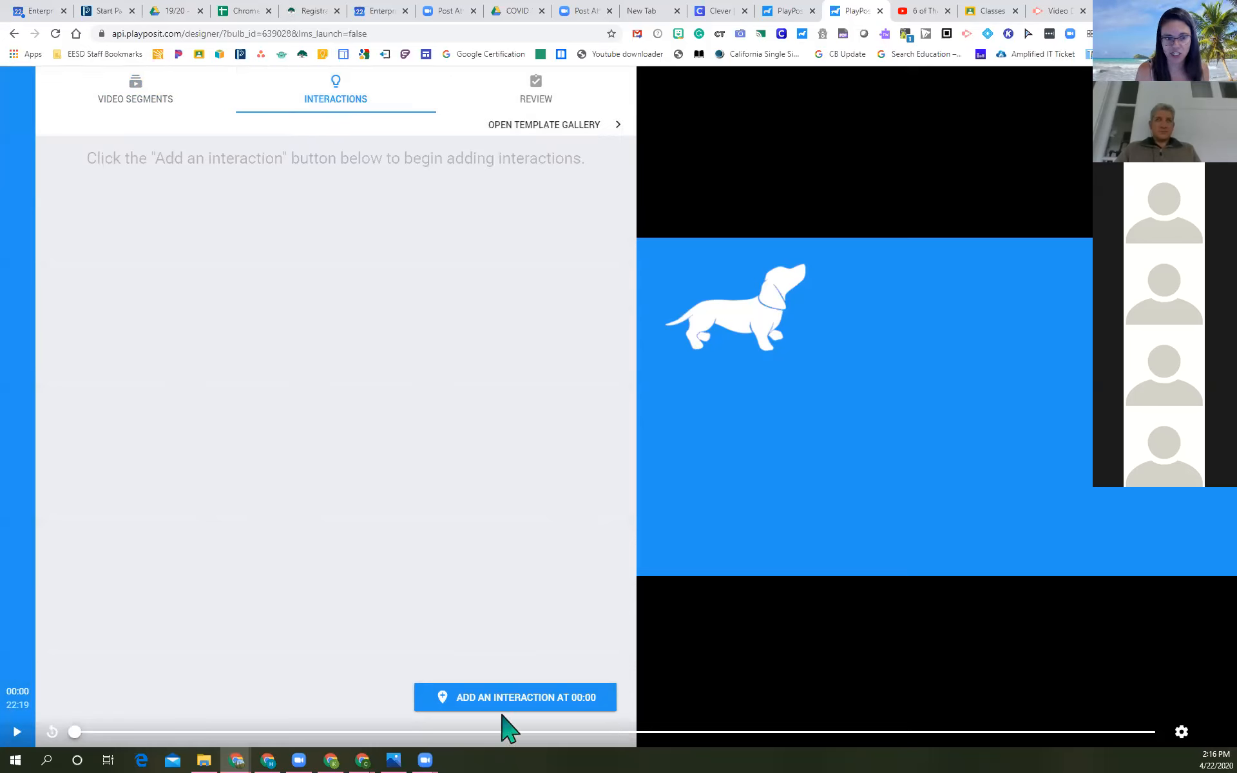
left_click(16, 733)
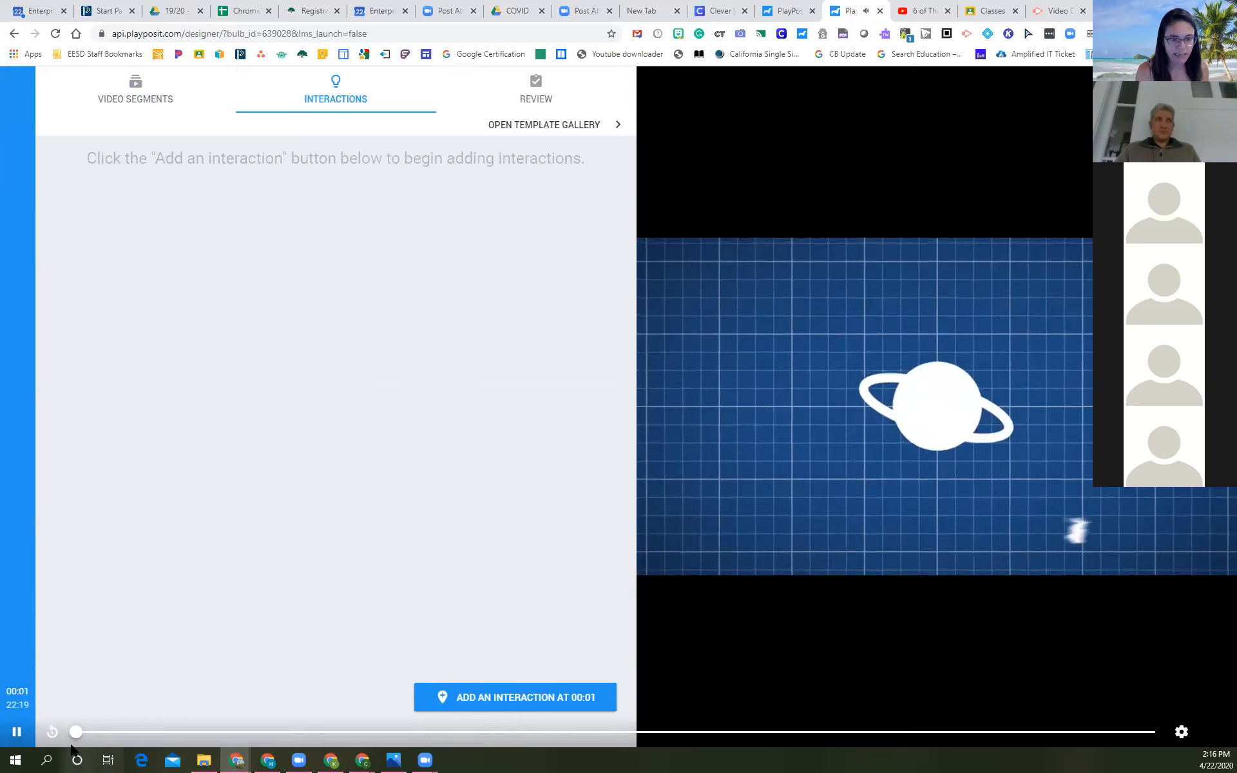
left_click(14, 733)
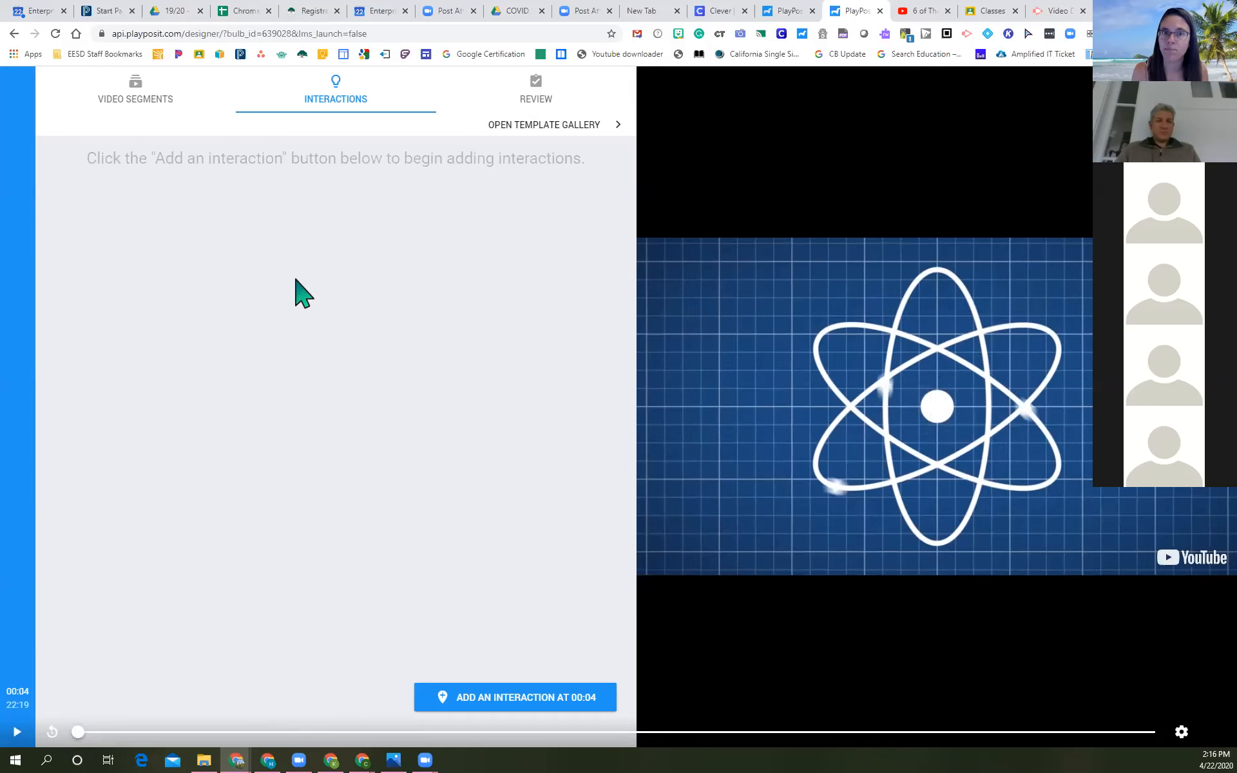
left_click(544, 704)
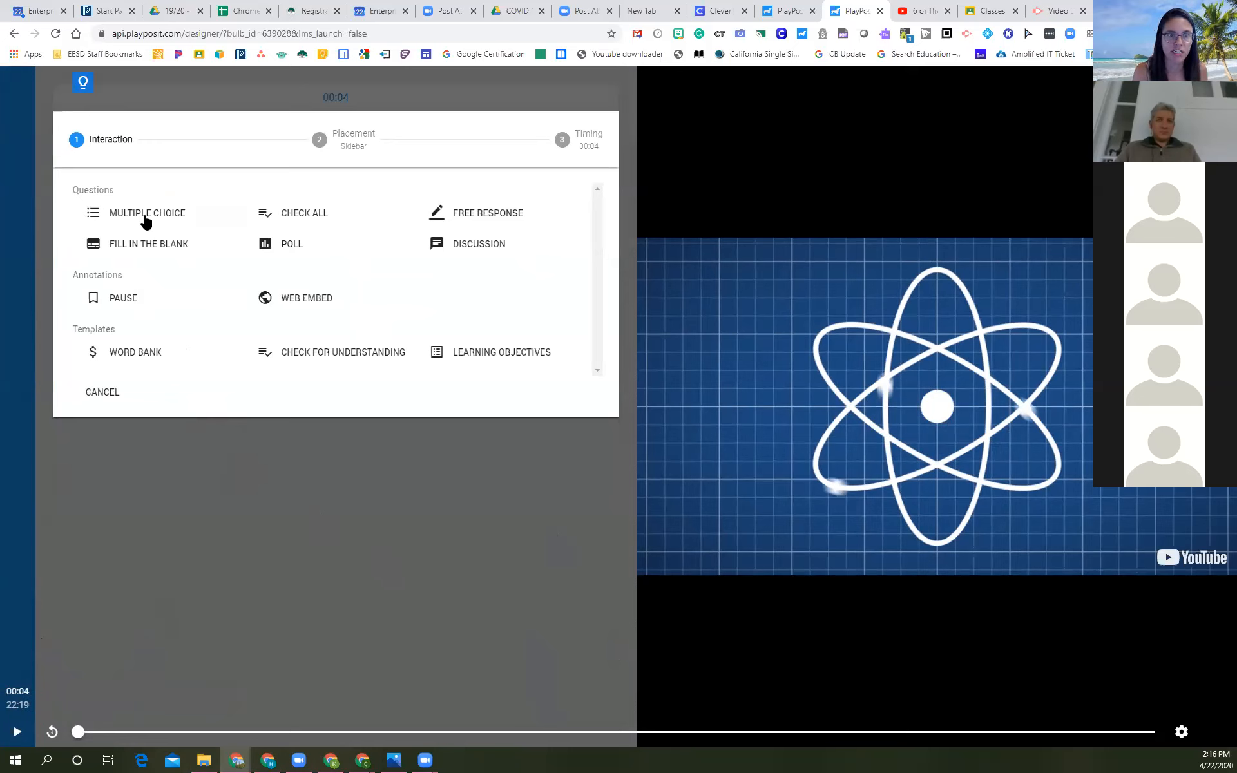
left_click(498, 214)
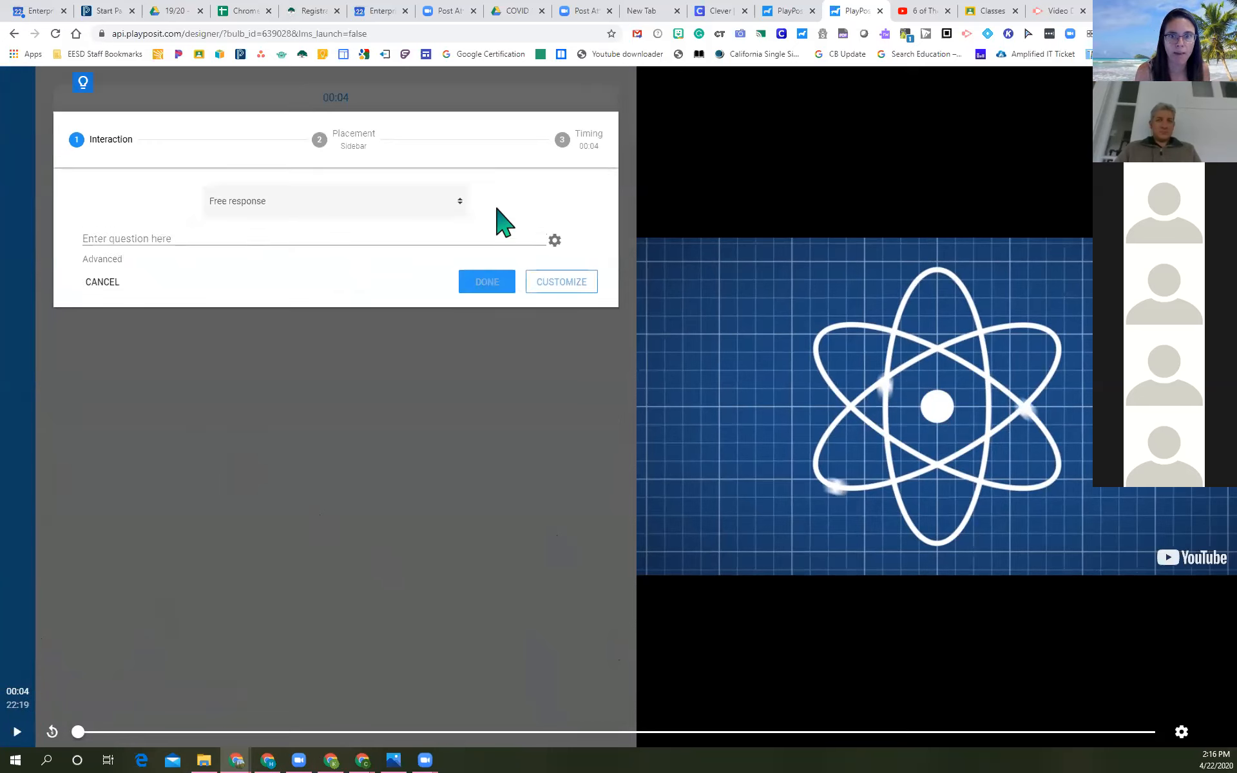
left_click(128, 242)
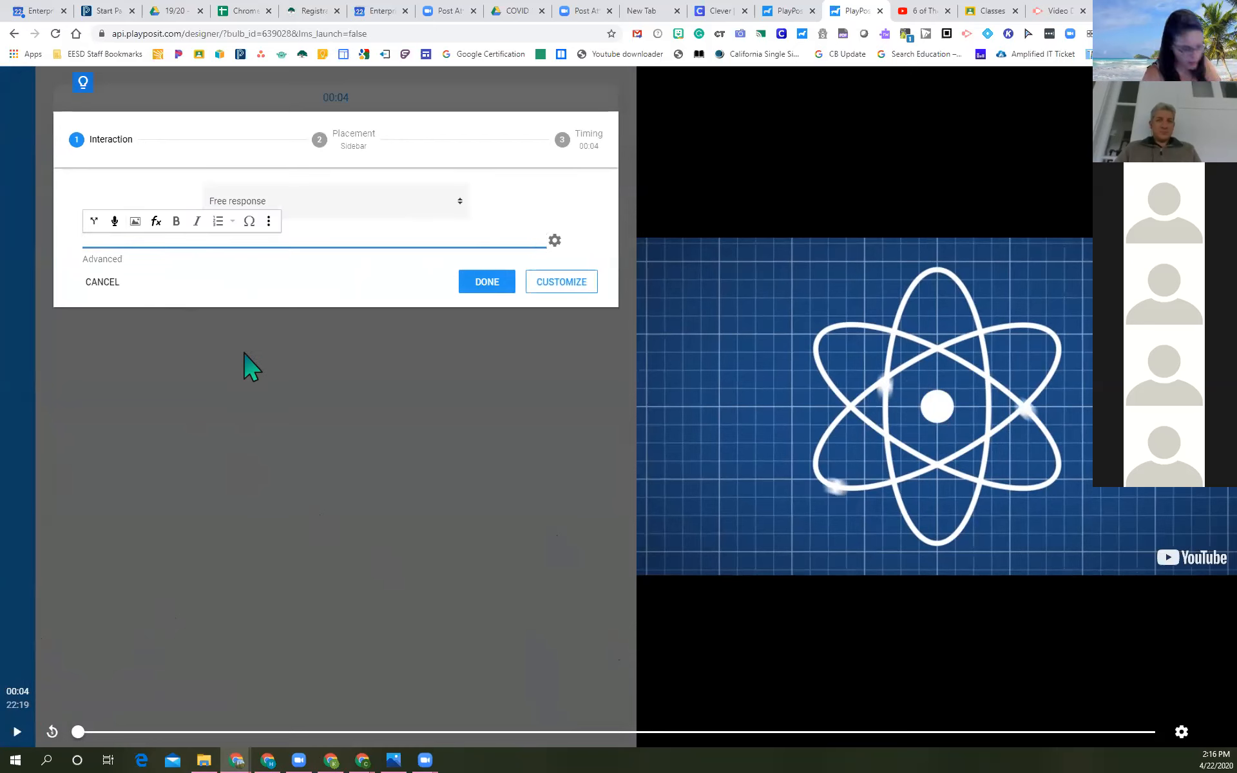
type("How are you?")
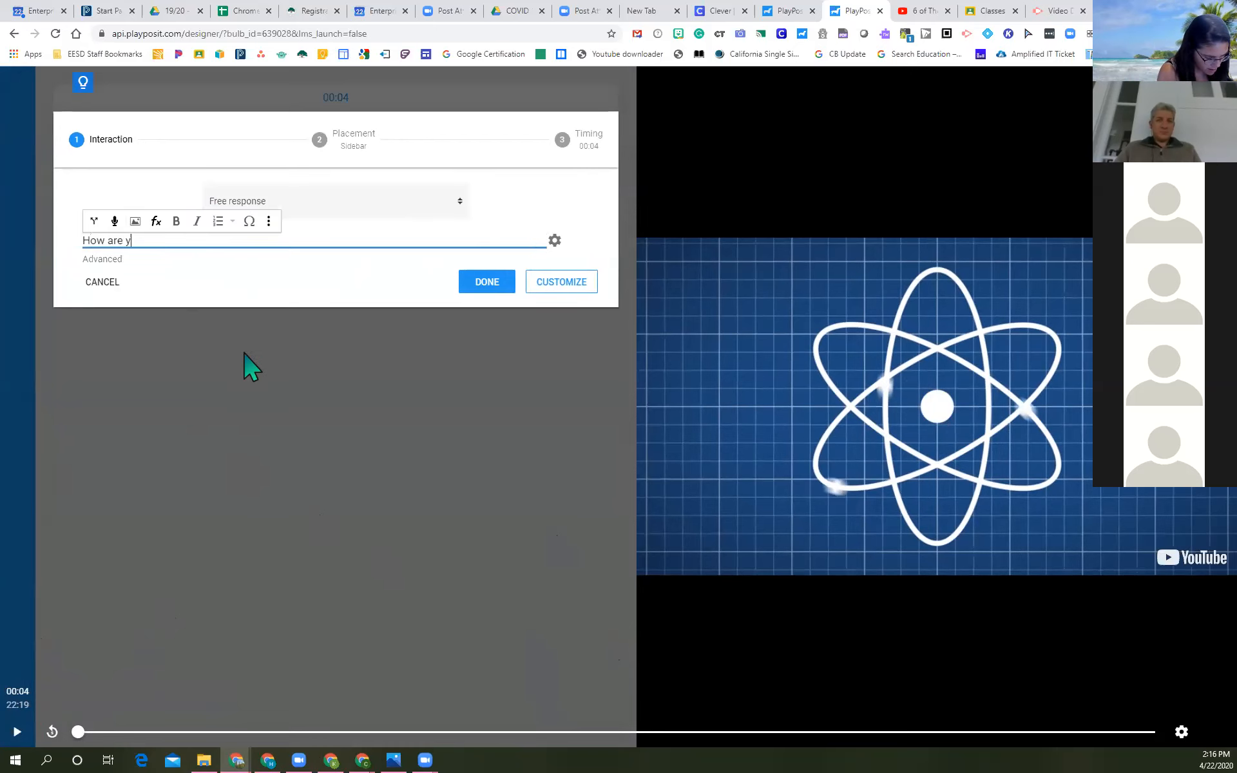
left_click(497, 284)
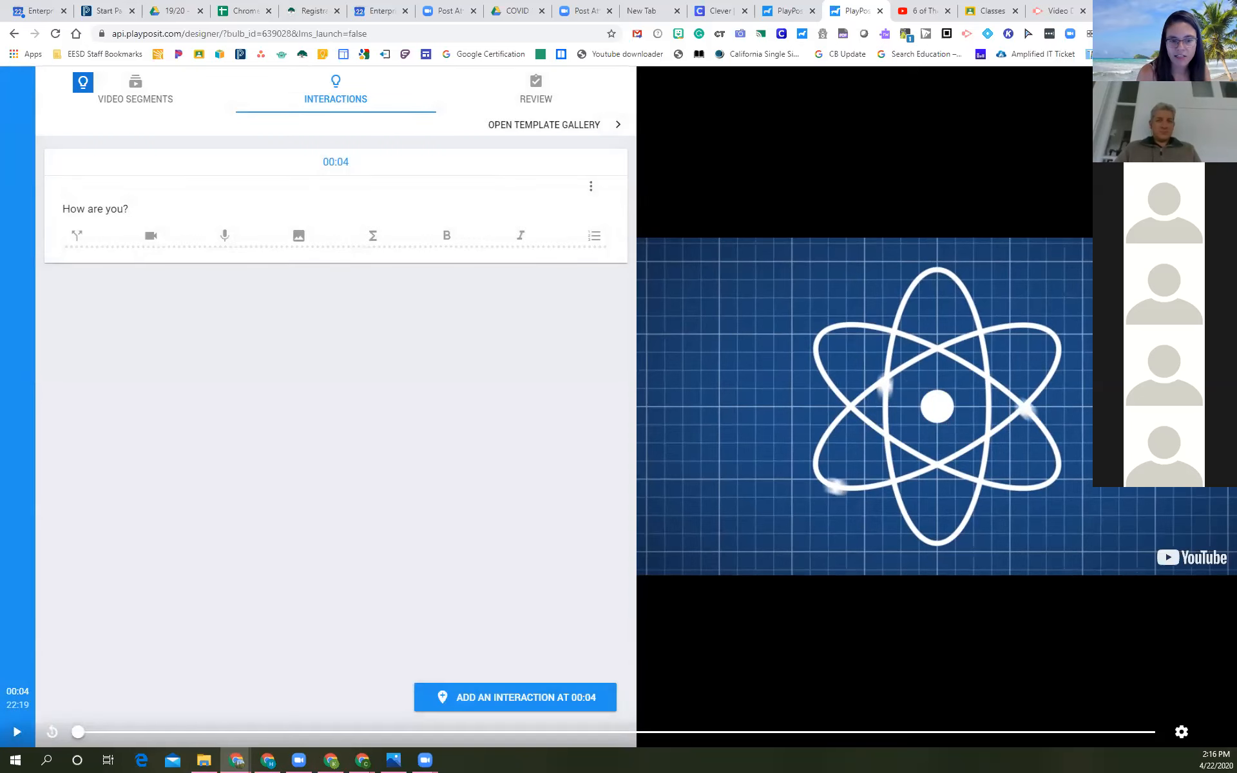
Advance the video to 00:06 and set the bulb title to "Testing" in the bulb's review settings.
left_click(17, 732)
left_click(17, 732)
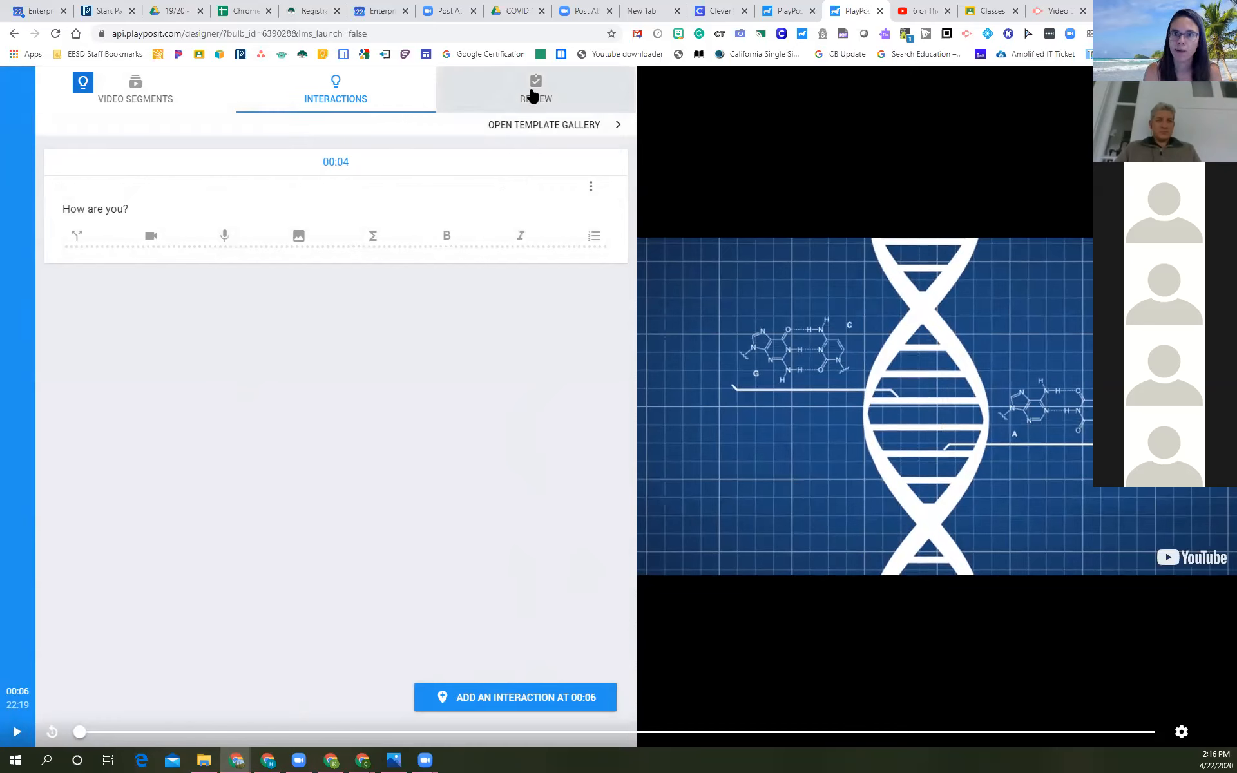
left_click(536, 95)
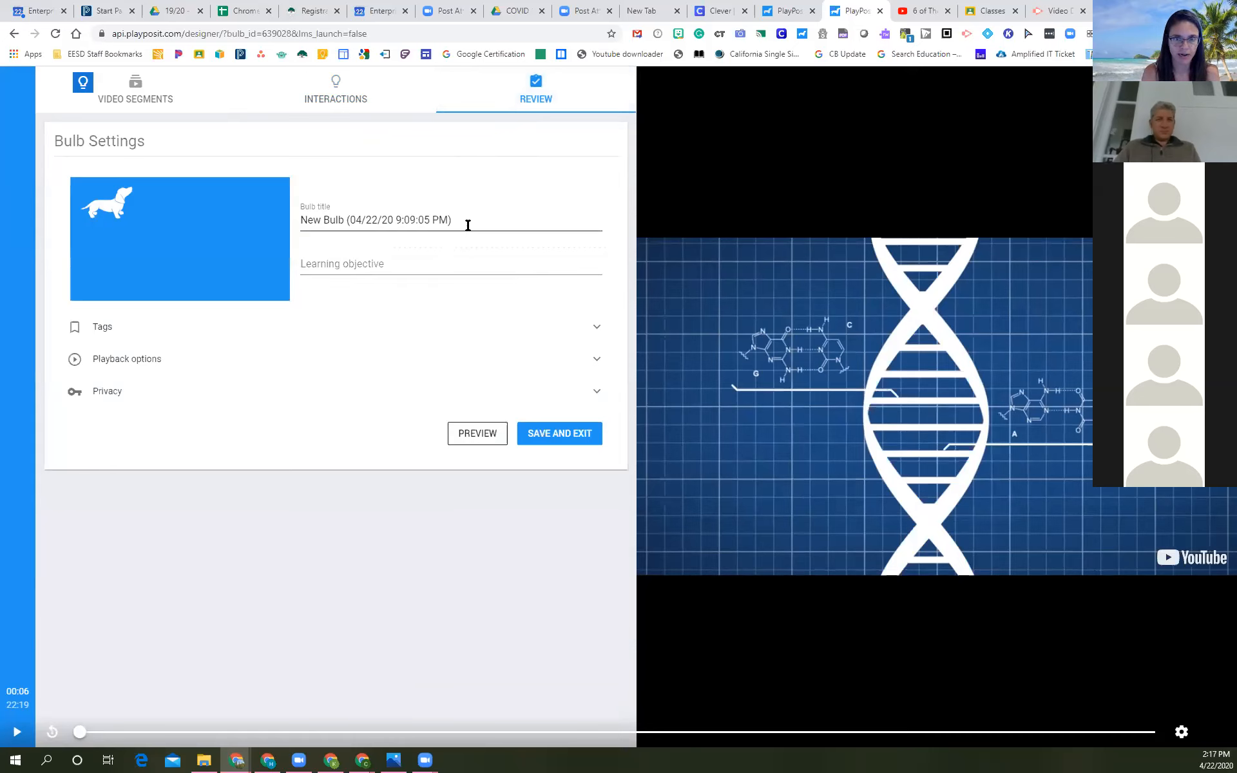
left_click_drag(468, 220, 279, 216)
type("Testing")
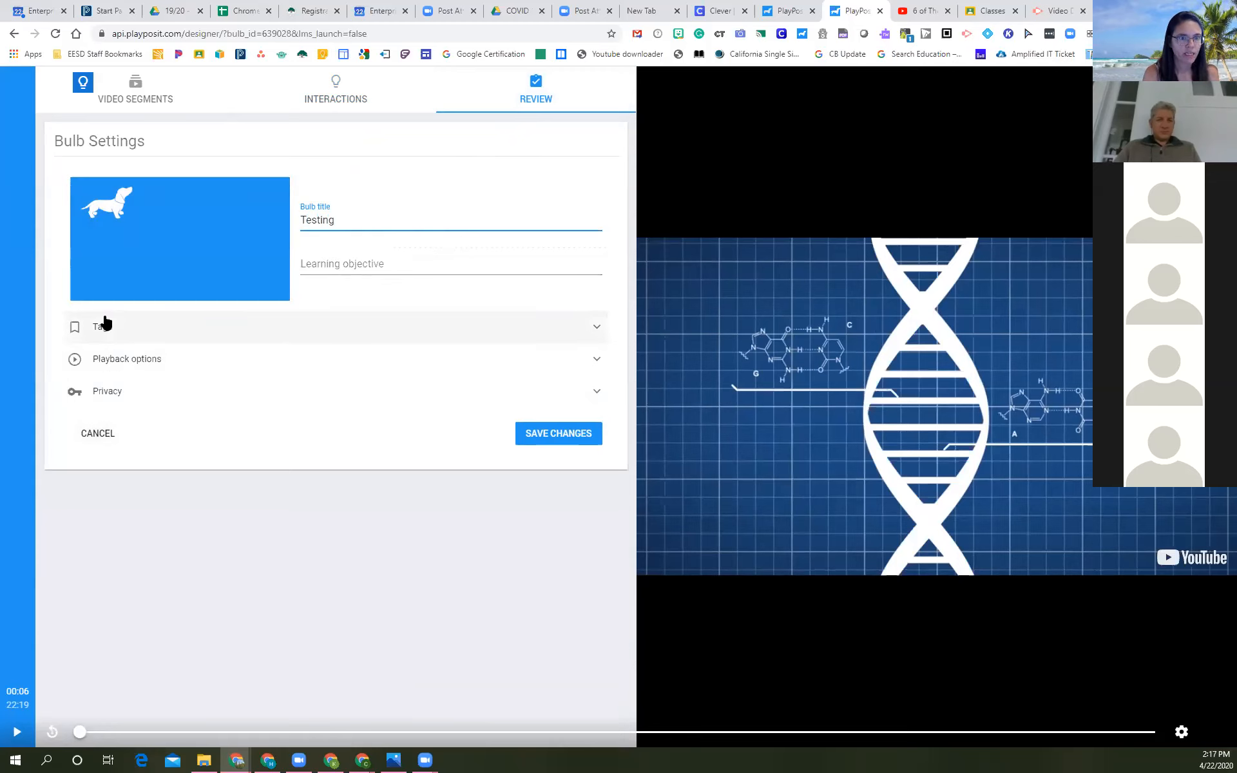
Tag the bulb with the keyword "Science", removing the lowercase "science" duplicate.
left_click(122, 329)
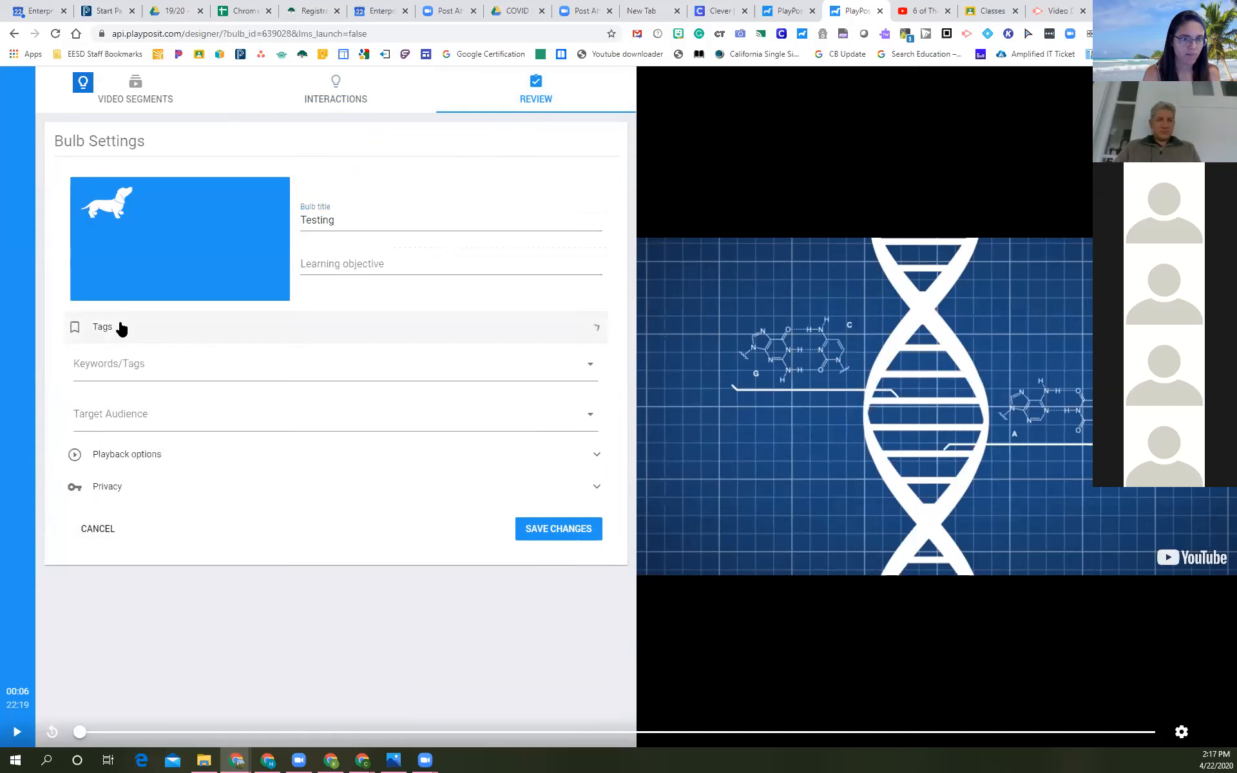
left_click(143, 361)
type("ience")
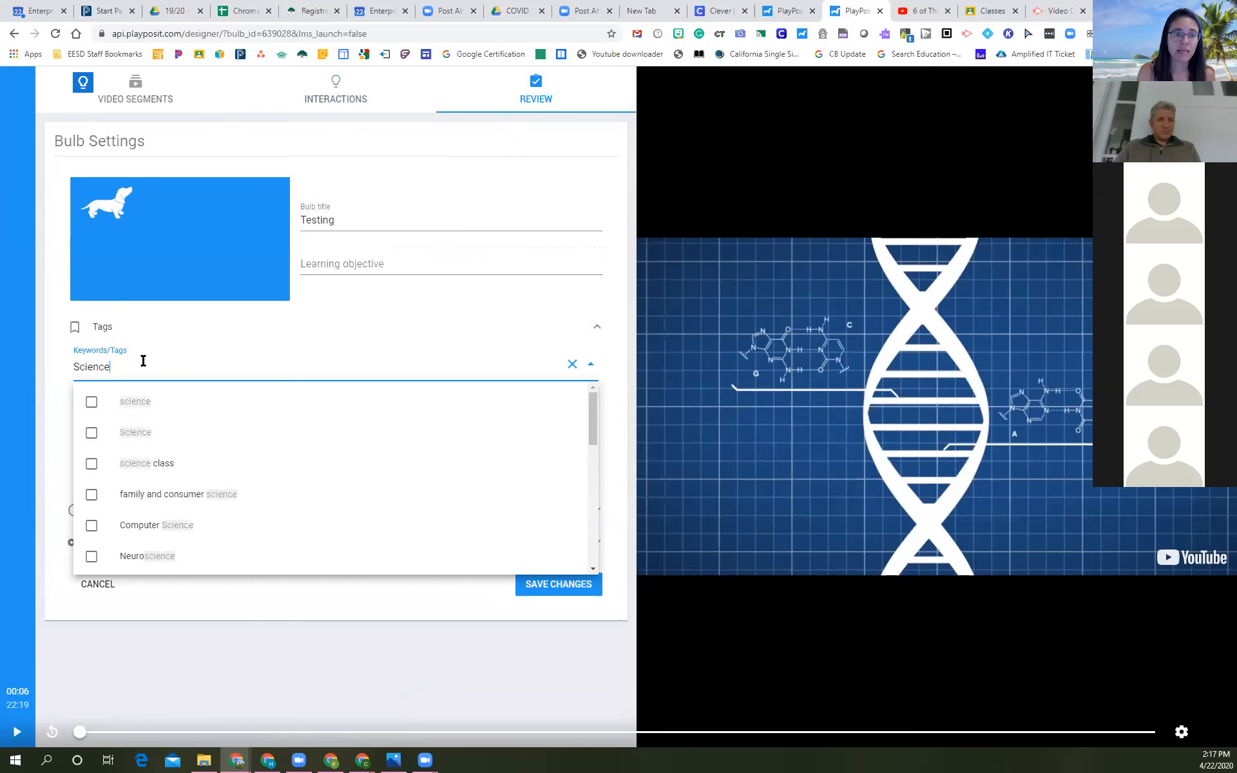
left_click(92, 402)
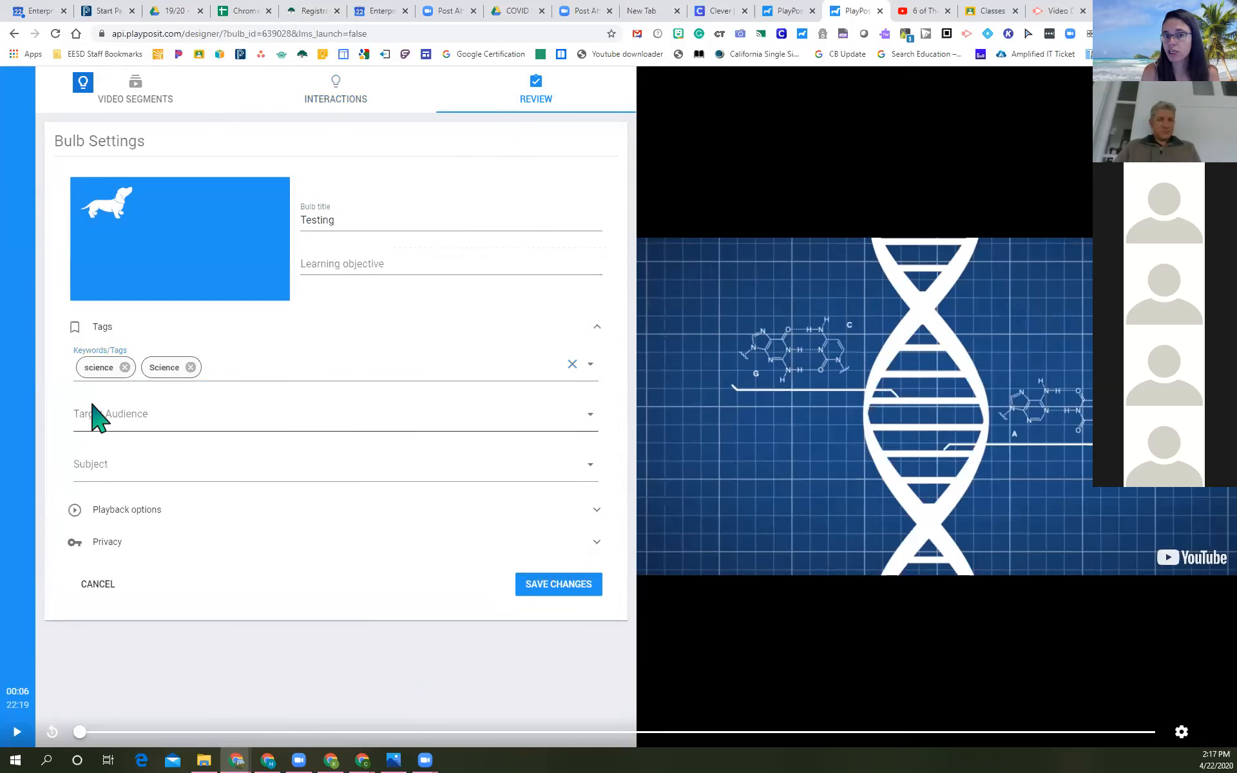
left_click(125, 367)
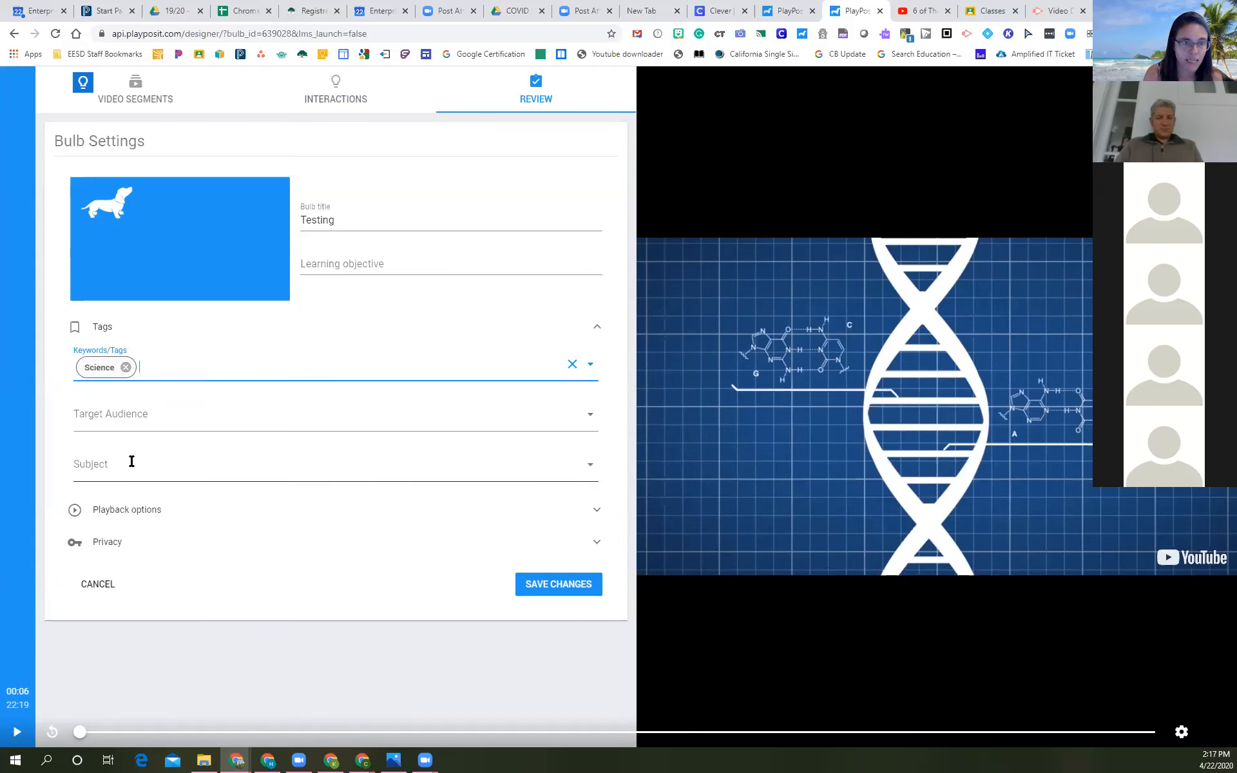
Set the bulb's target audience to 3rd-5th and its subject to Science, and collapse the tag settings.
left_click(148, 421)
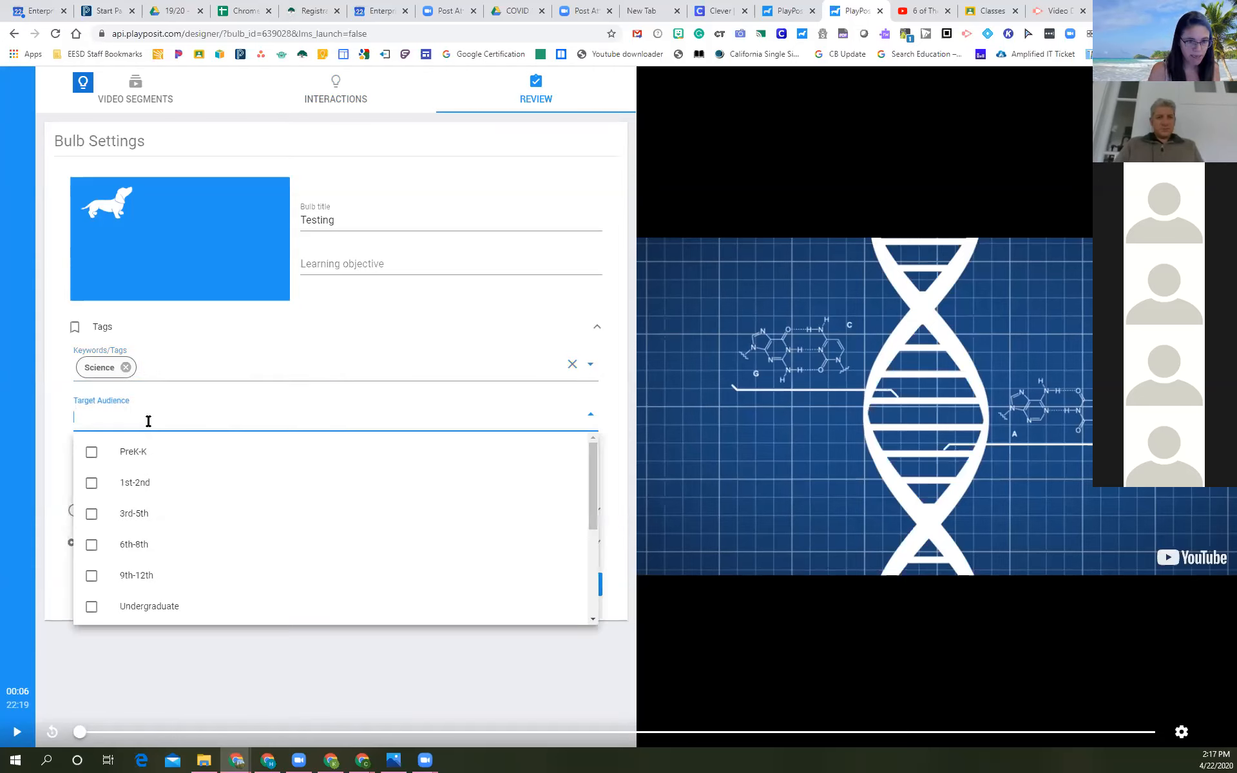
left_click(93, 514)
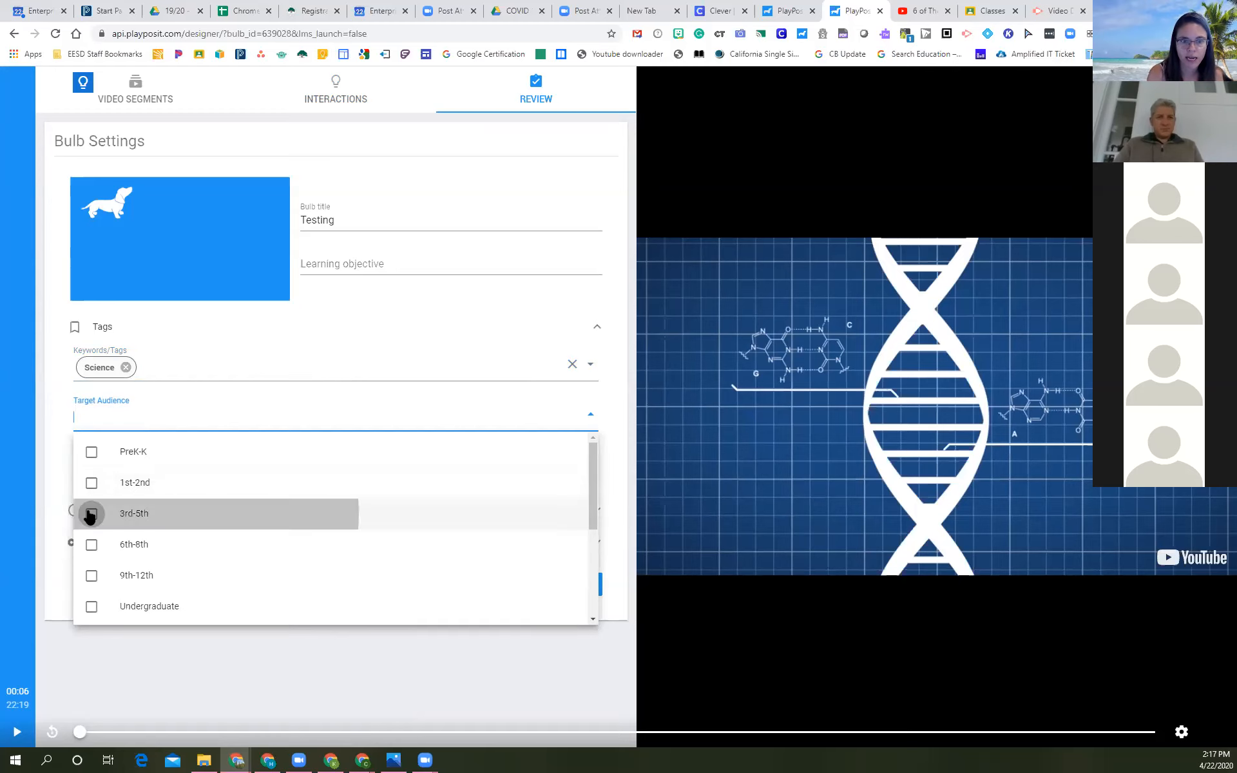
left_click(112, 470)
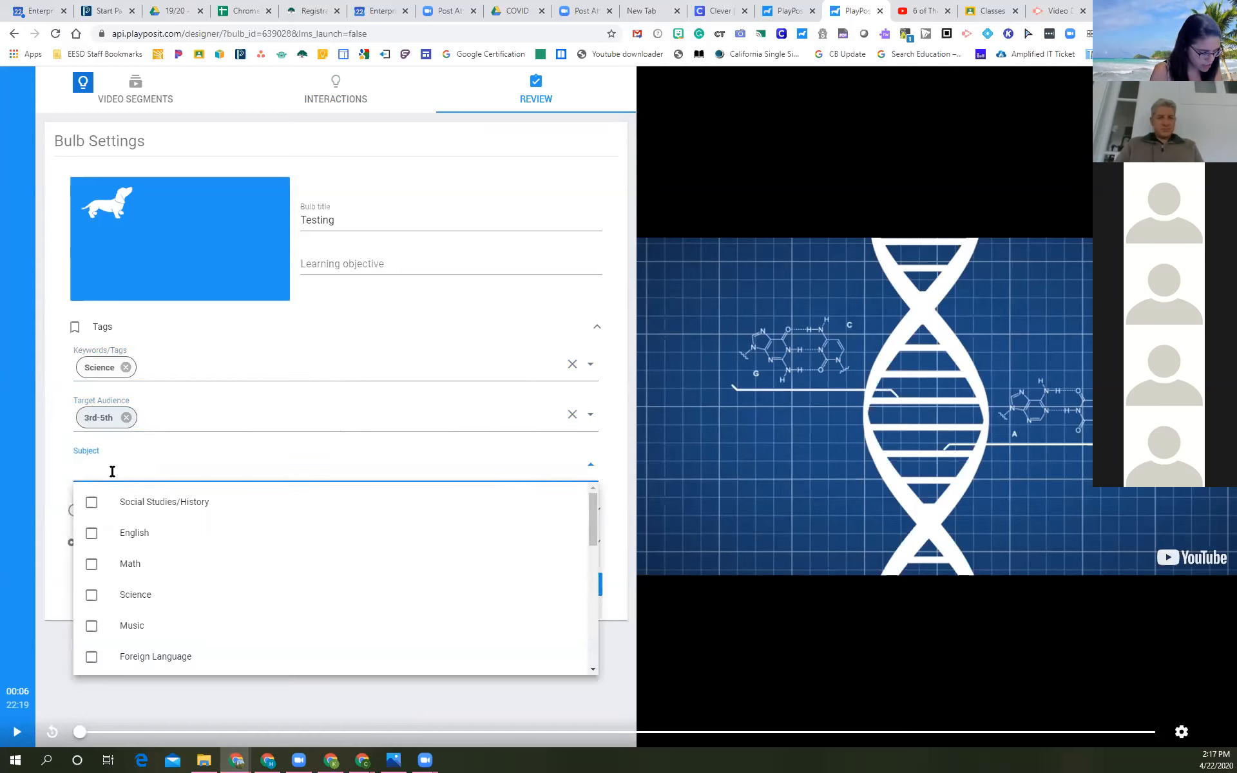
type("Science")
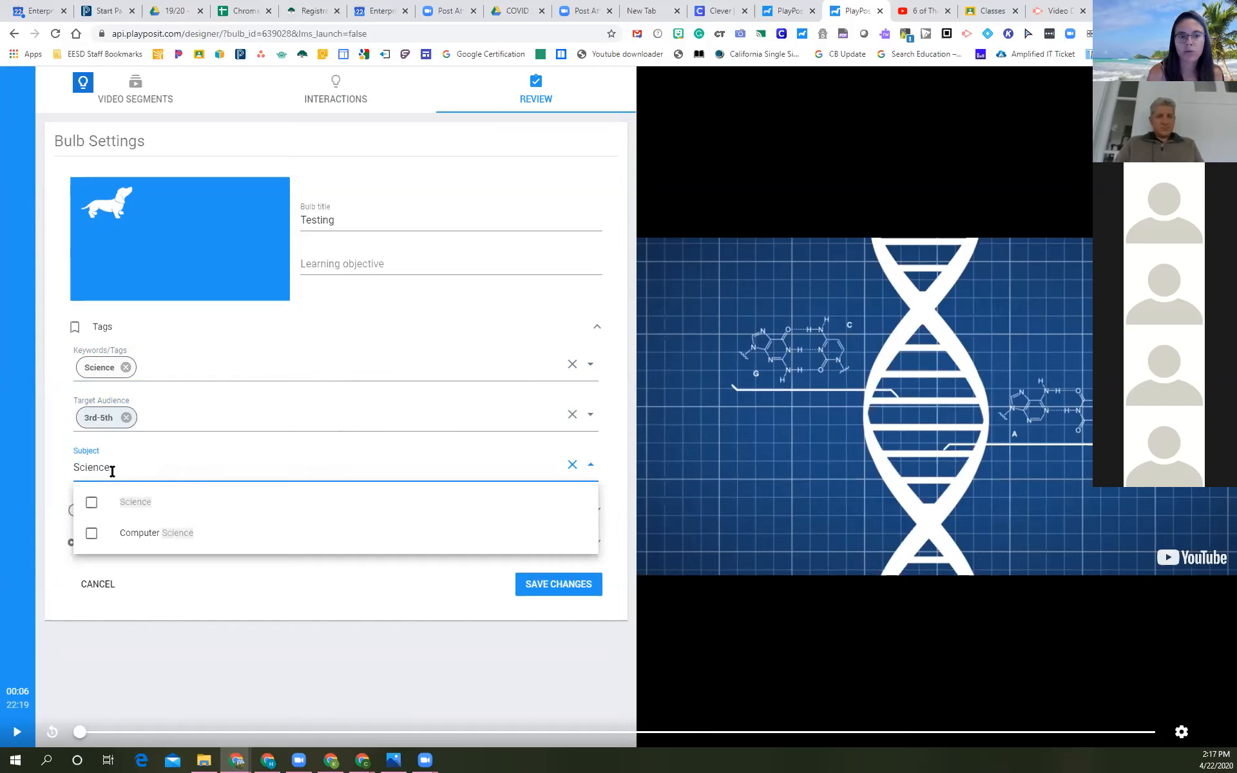
left_click(91, 504)
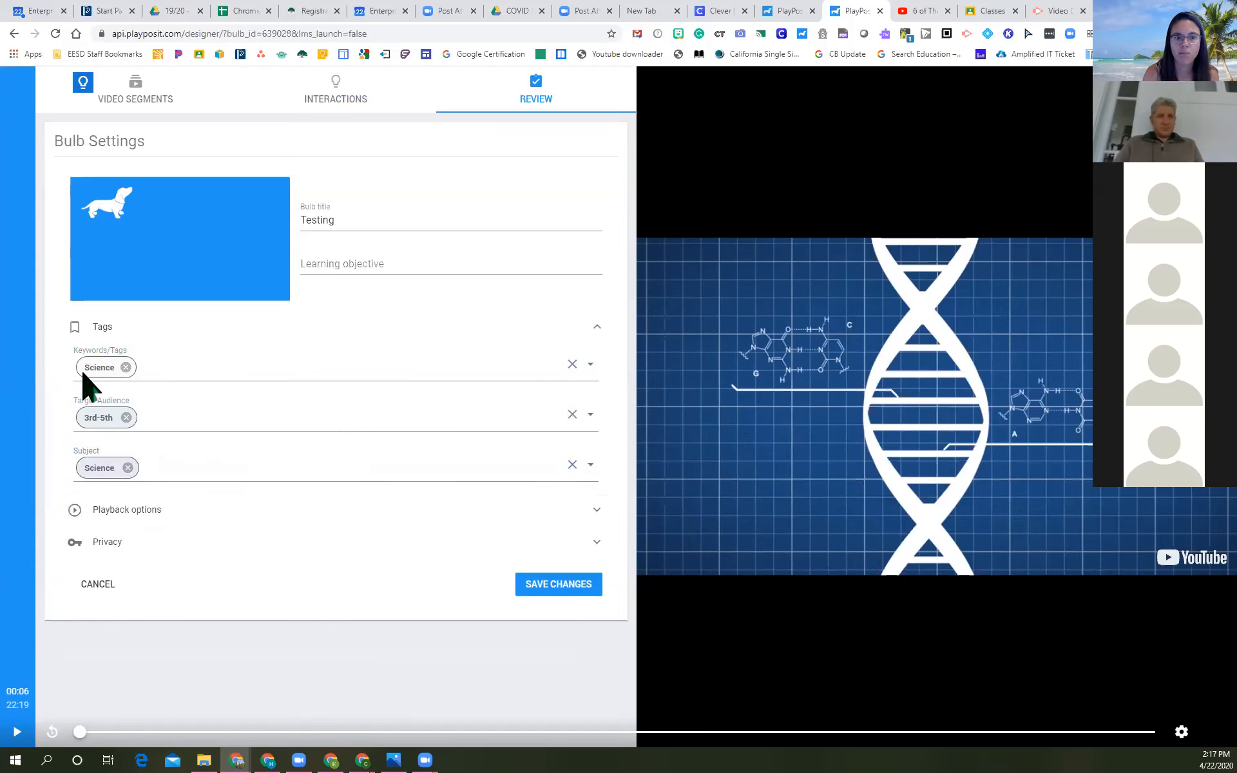
left_click(598, 333)
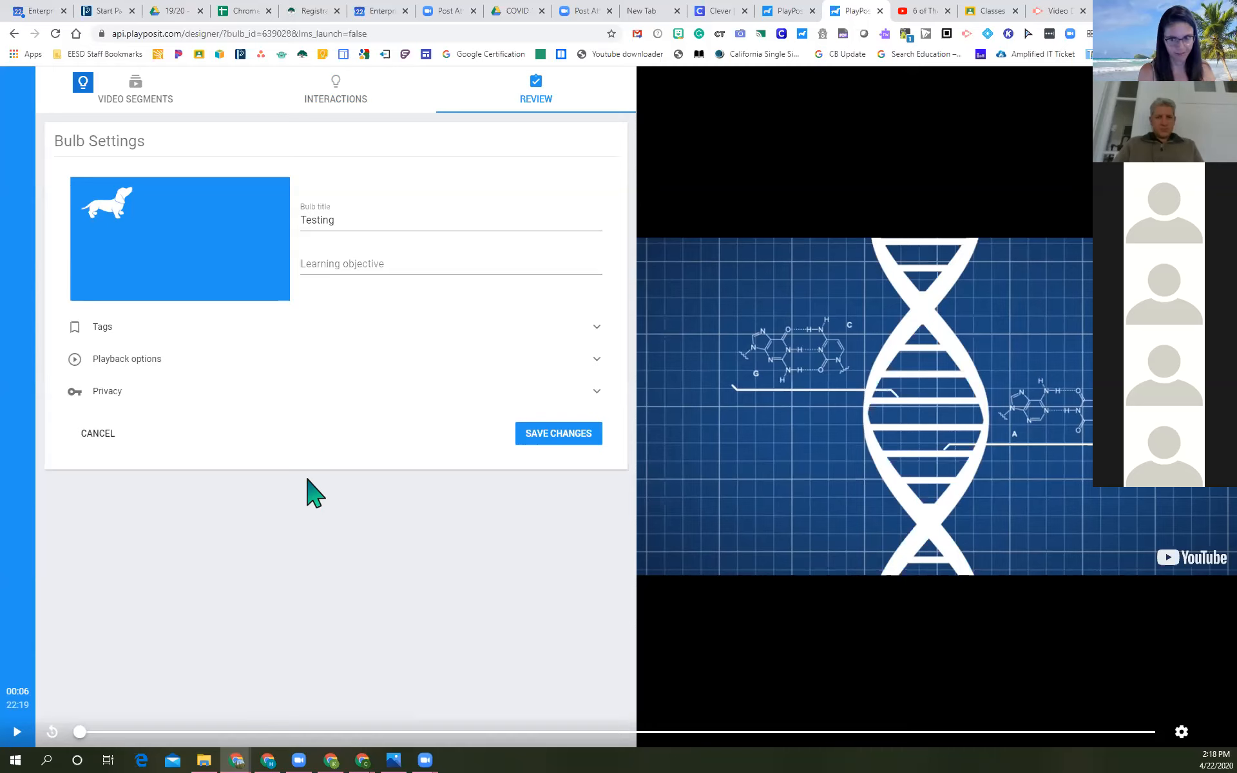
Review the playback options and allow learners to rewind after an interaction appears.
left_click(598, 364)
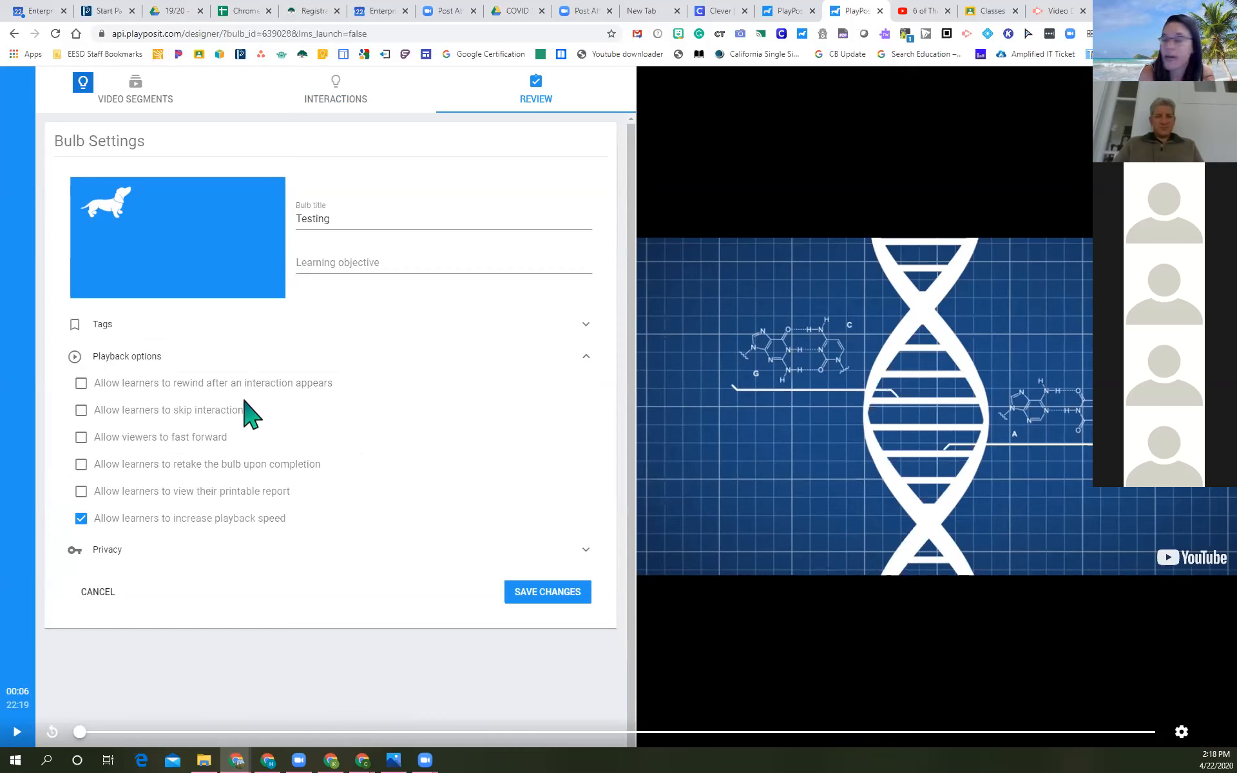
left_click(586, 359)
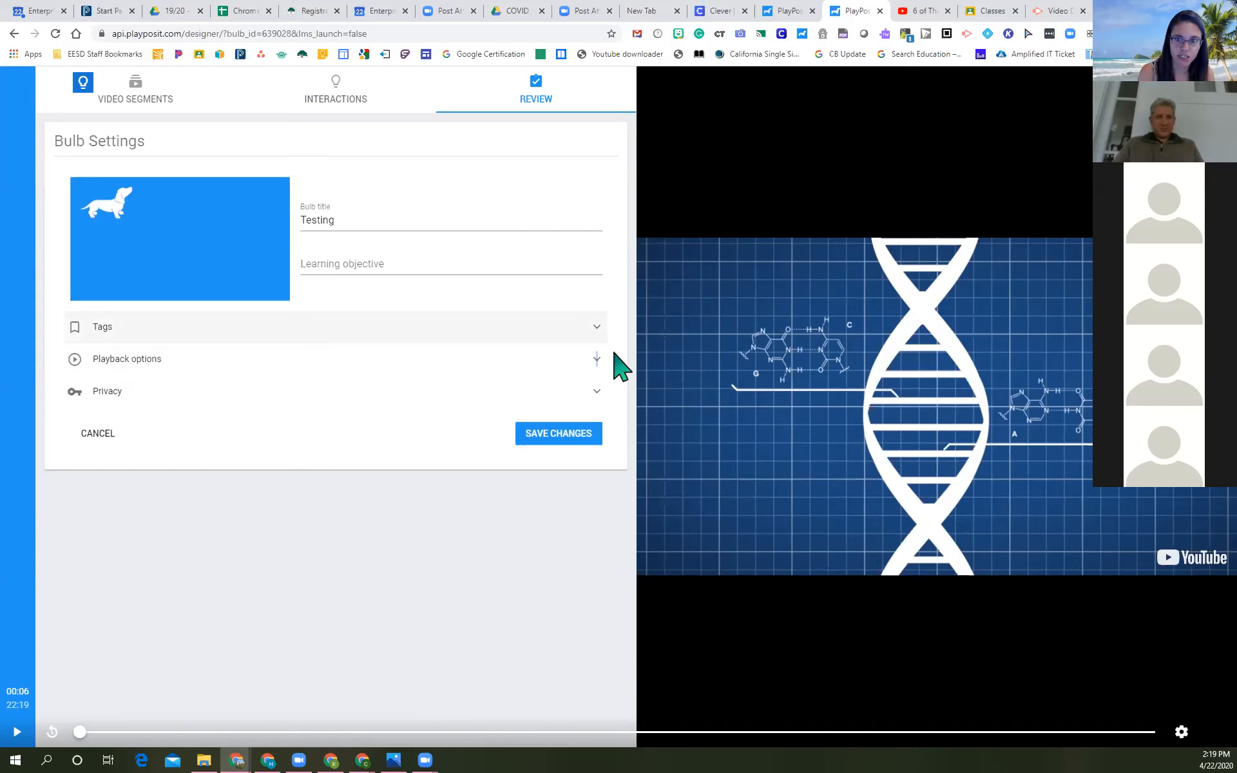
left_click(596, 360)
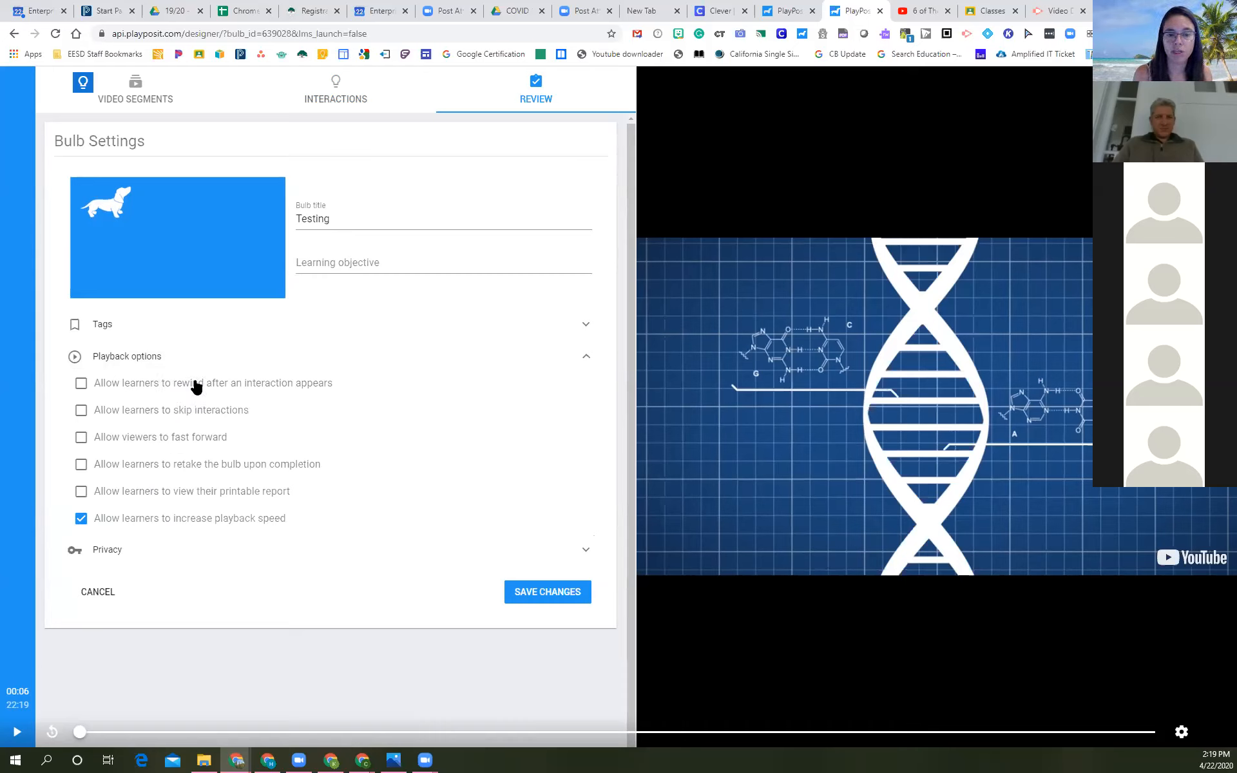
left_click(249, 394)
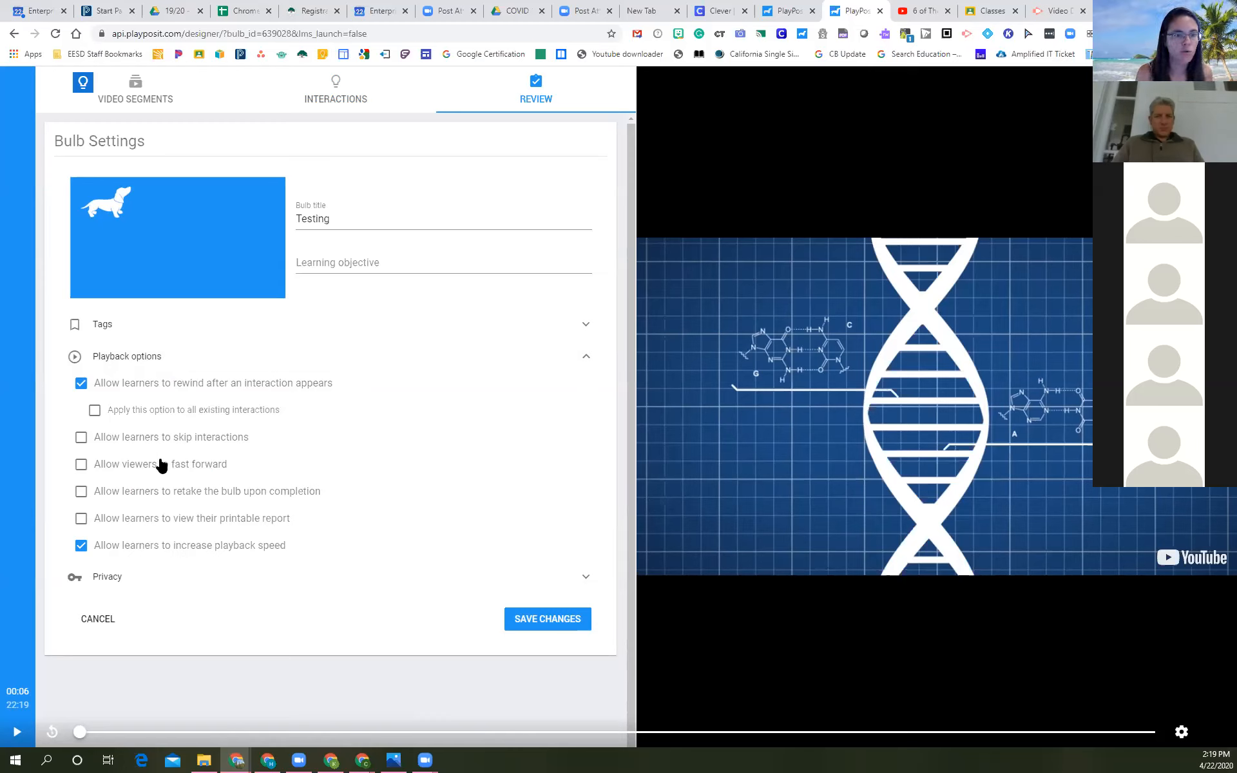
left_click(587, 359)
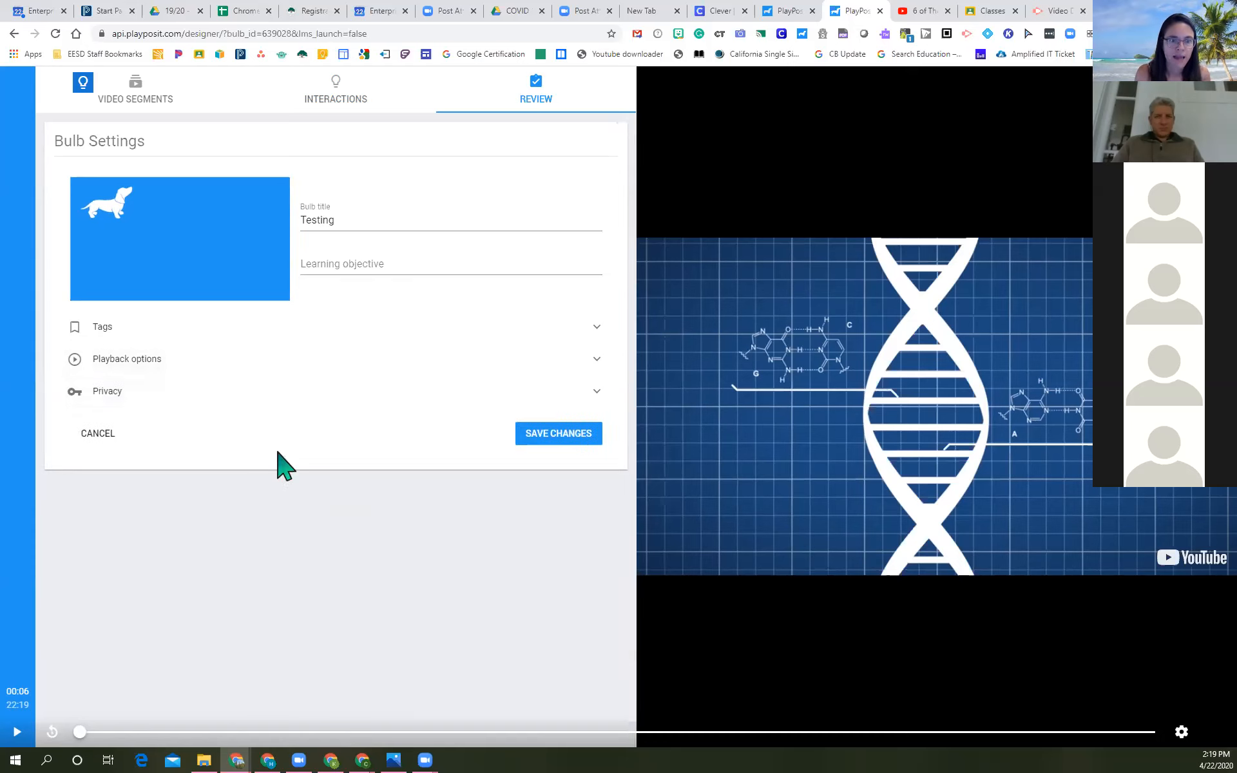
Check the bulb's privacy options, save the changed settings, and exit the designer.
left_click(599, 393)
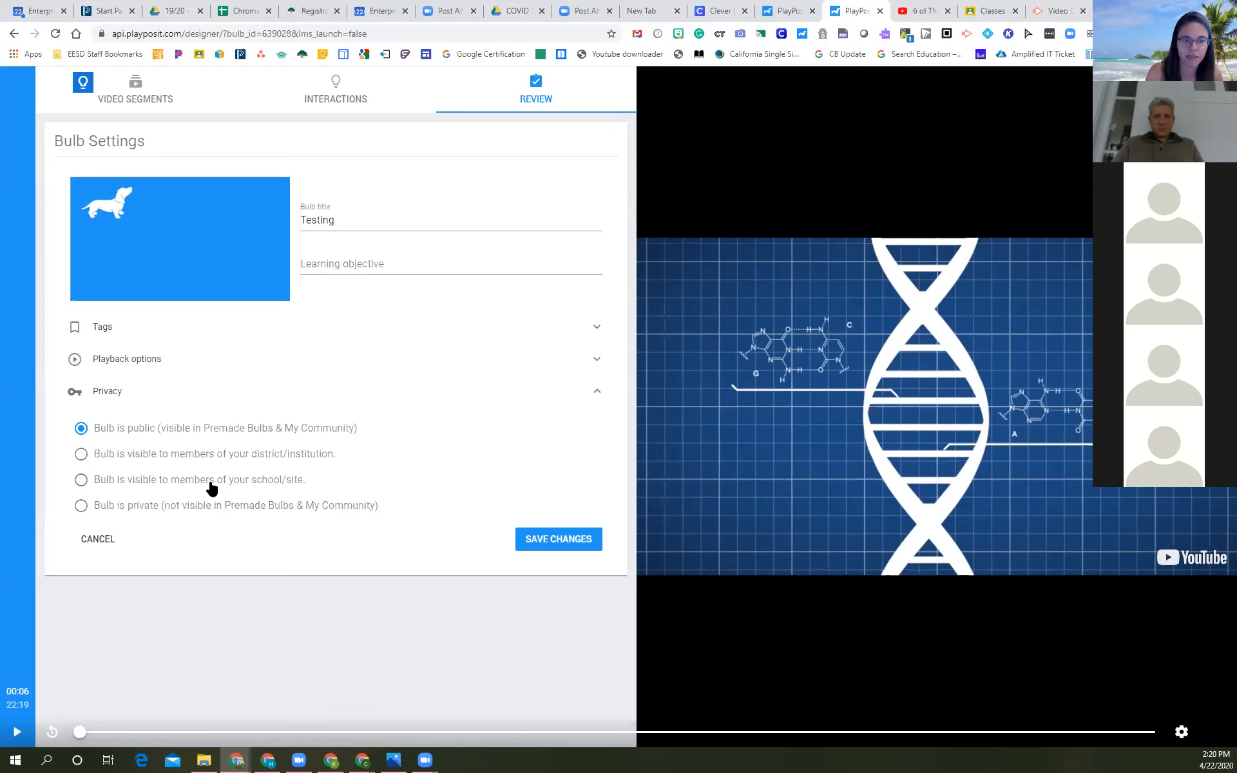
left_click(577, 541)
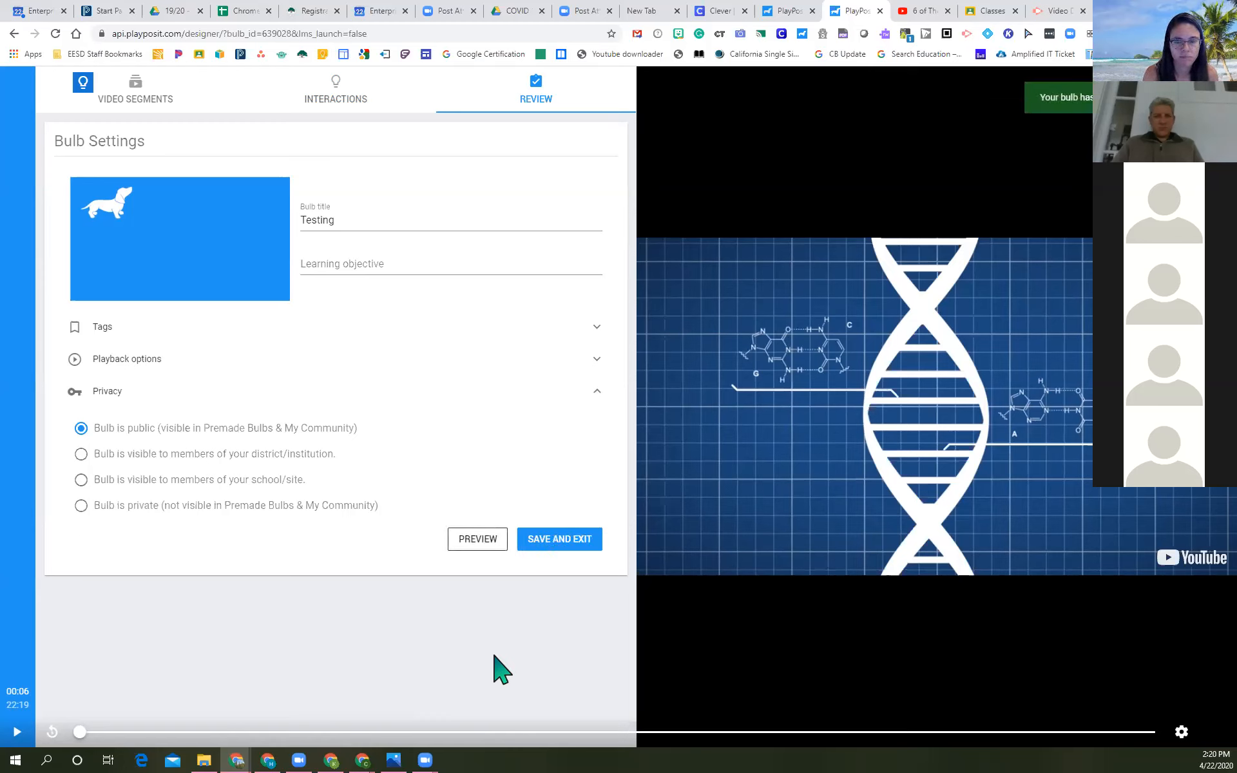
left_click(565, 545)
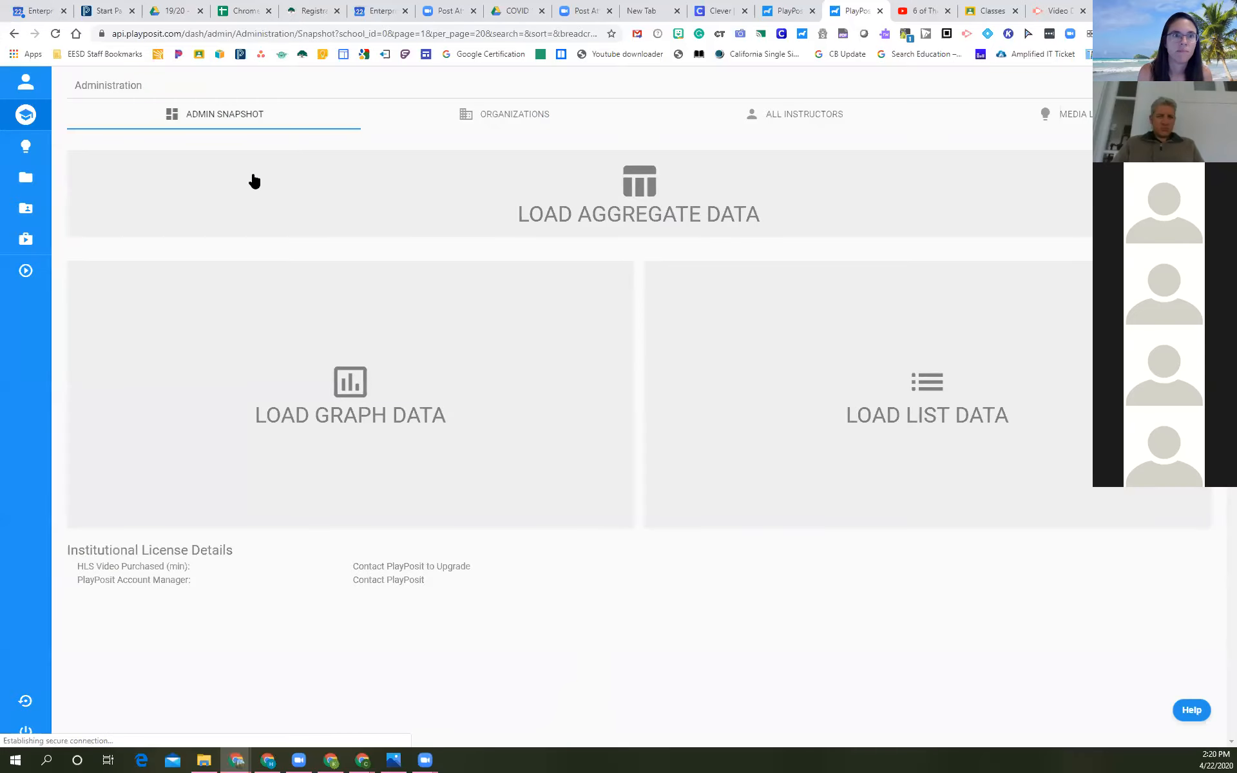
Show My Bulbs, open a preview of the "Testing" bulb, and start its video playback.
mouse_move(26, 174)
left_click(60, 146)
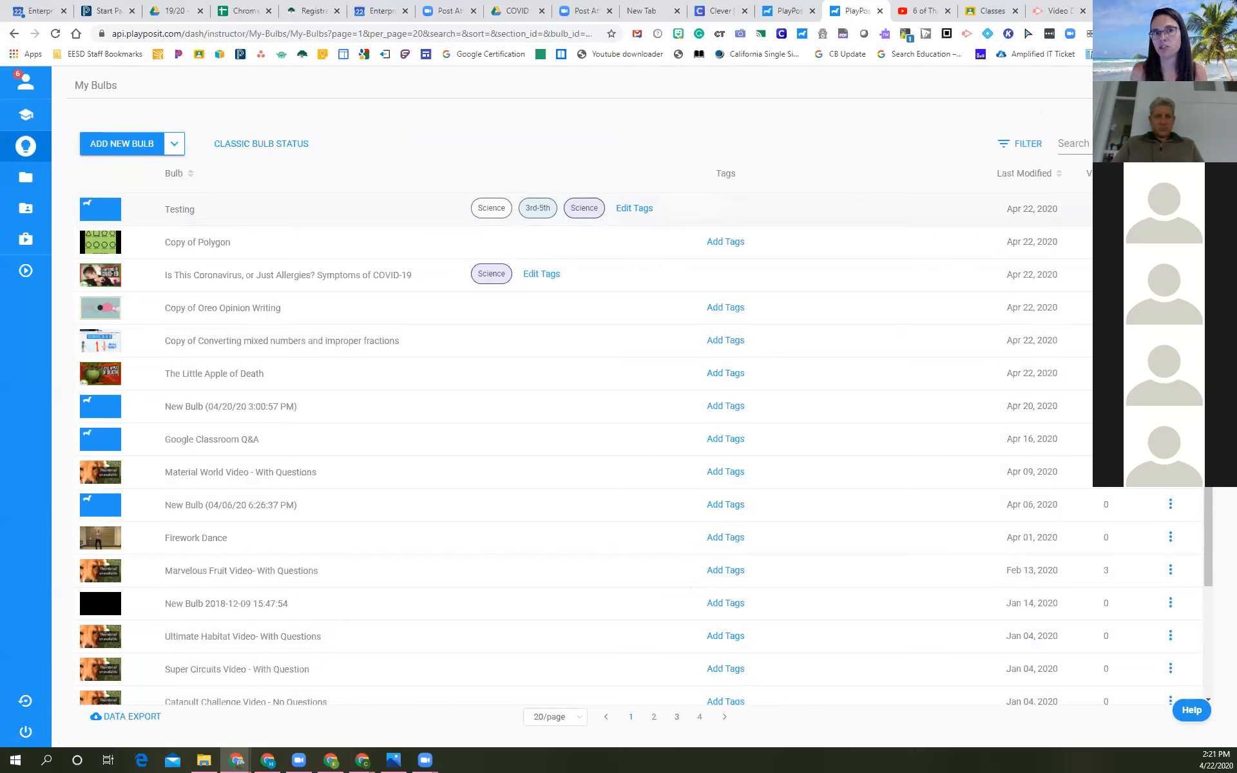
left_click(1170, 208)
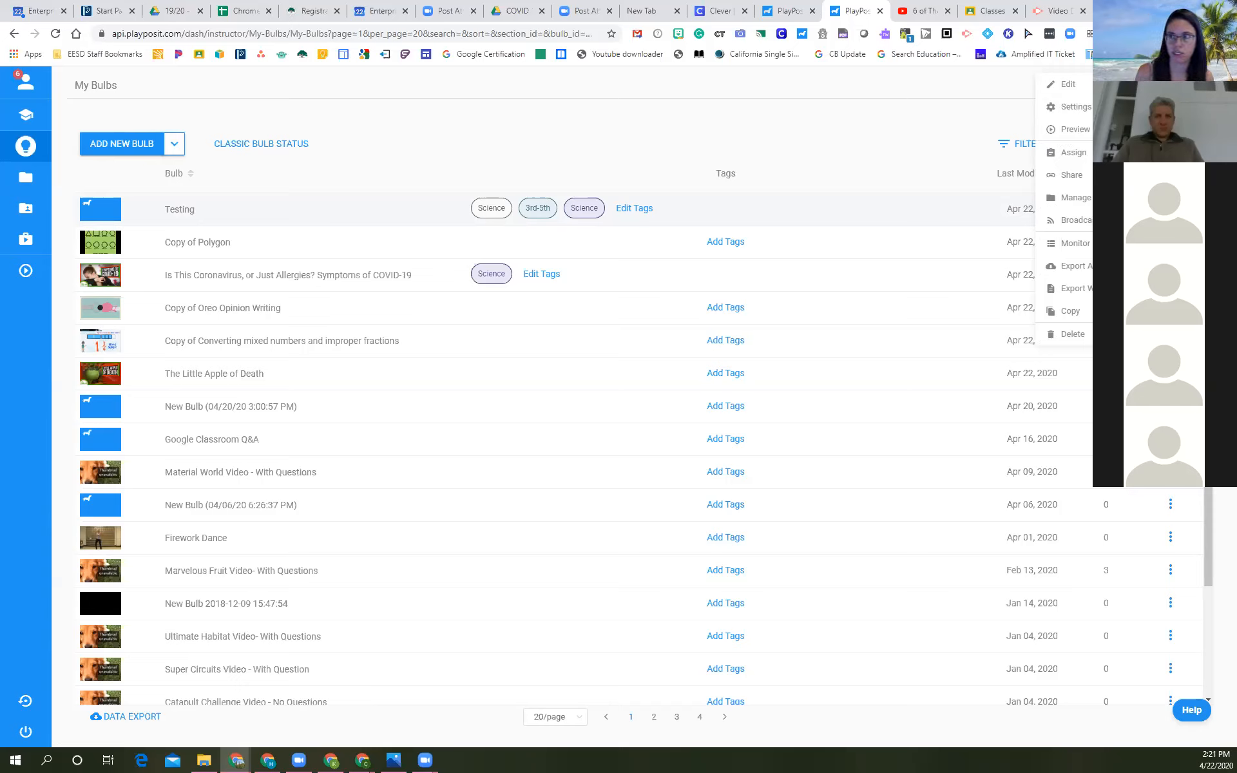
left_click(1080, 137)
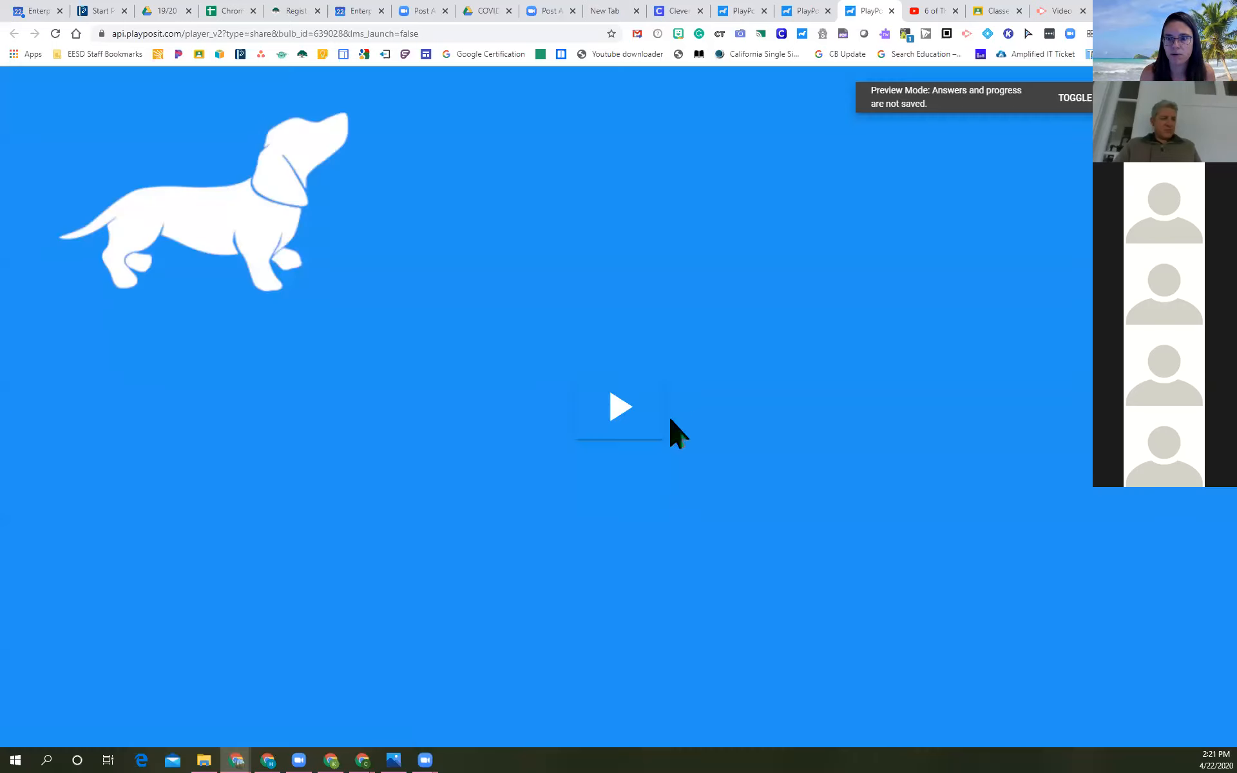
left_click(612, 409)
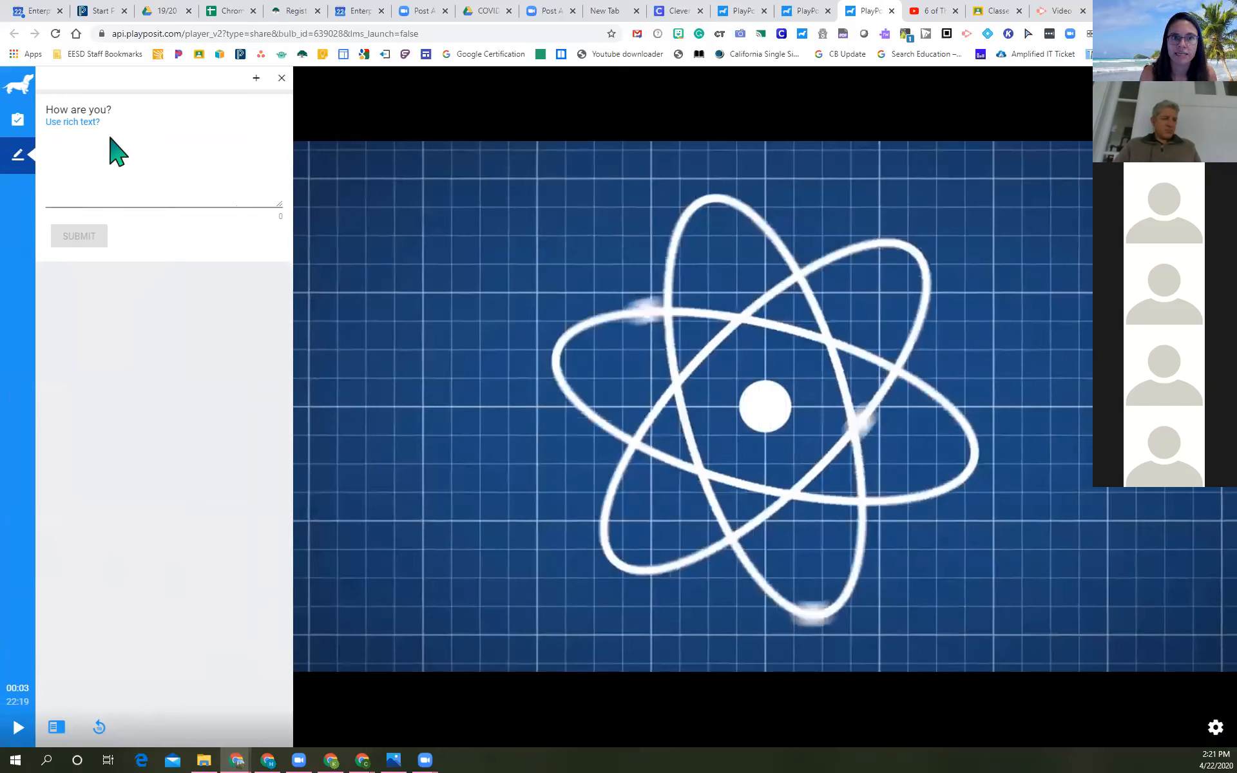
Submit "Great" as the answer to the previewed "How are you?" question, continue the video briefly, and close the preview.
left_click(82, 200)
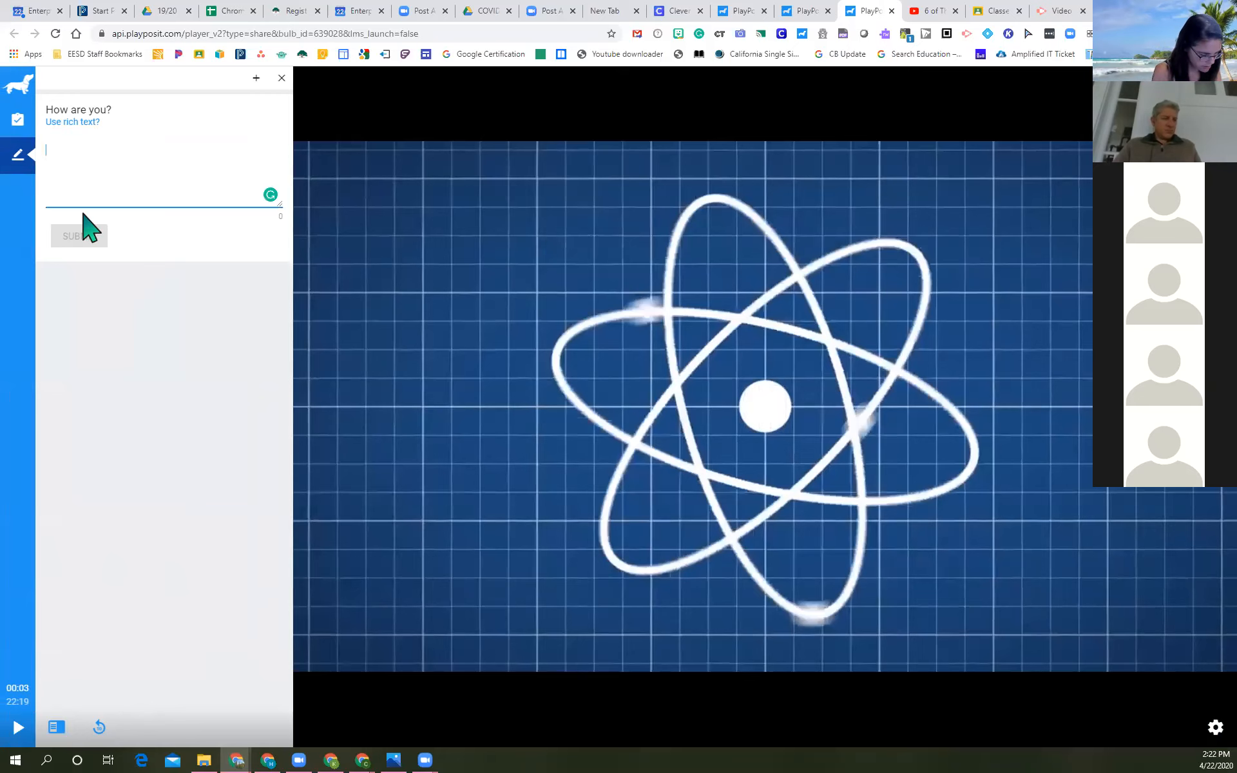
type("Great")
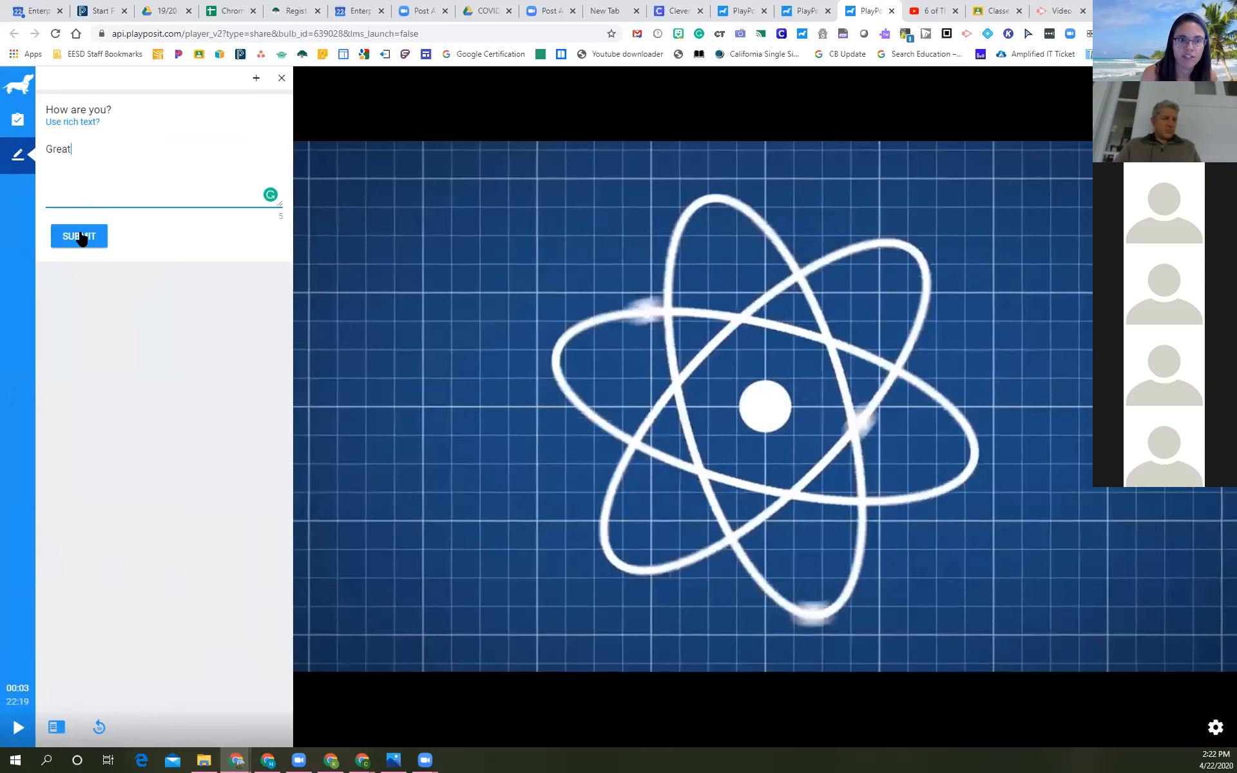
left_click(81, 236)
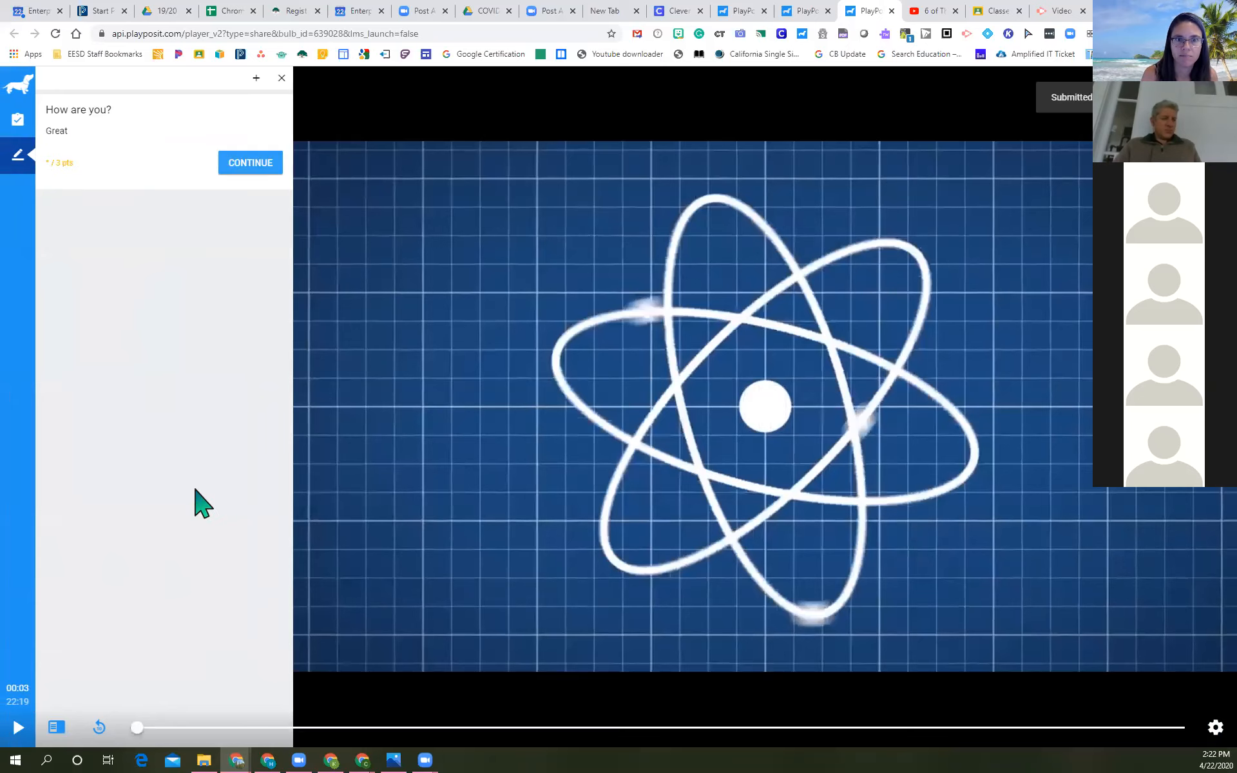
left_click(263, 169)
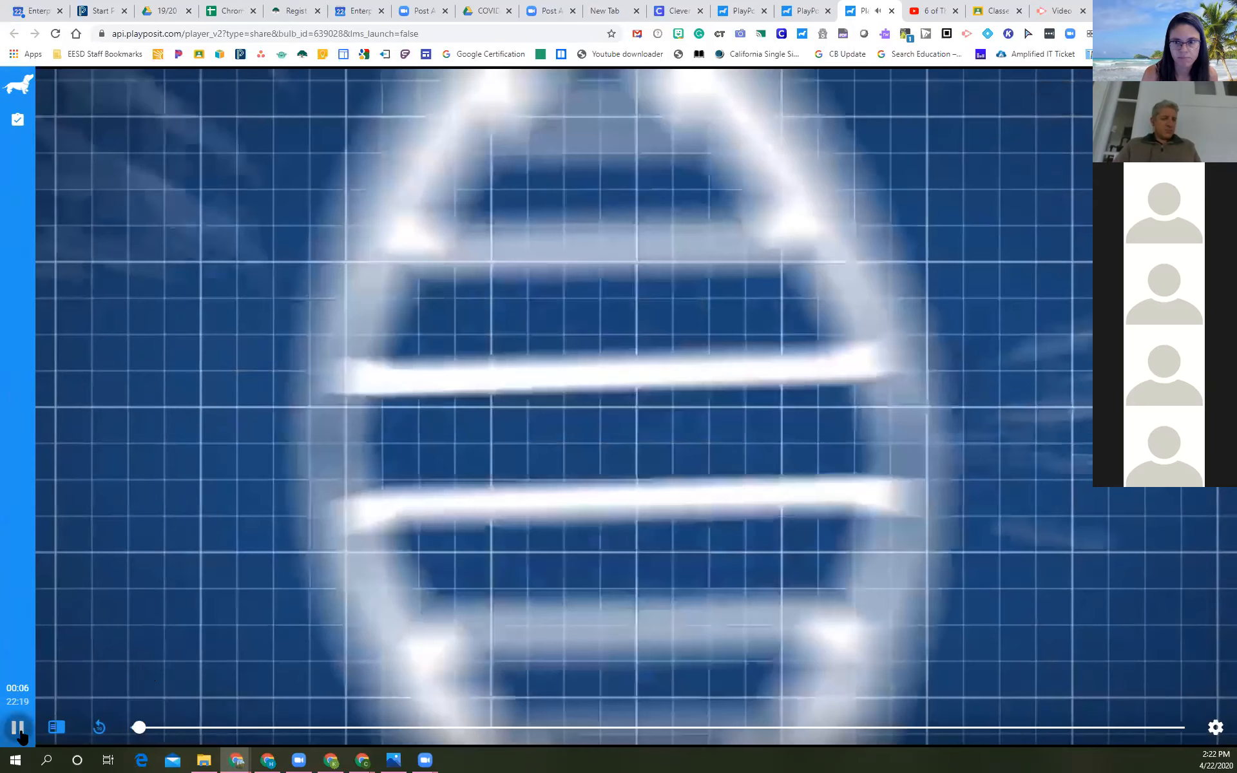
left_click(18, 729)
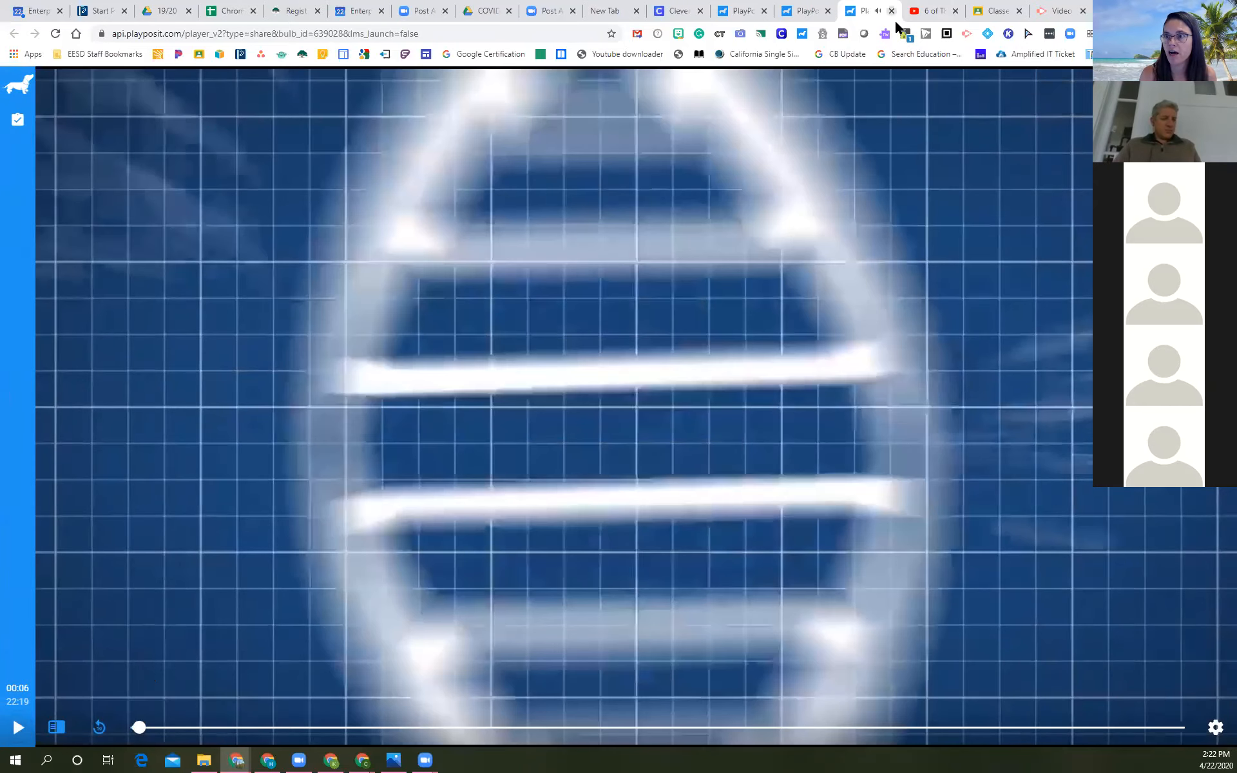
left_click(892, 11)
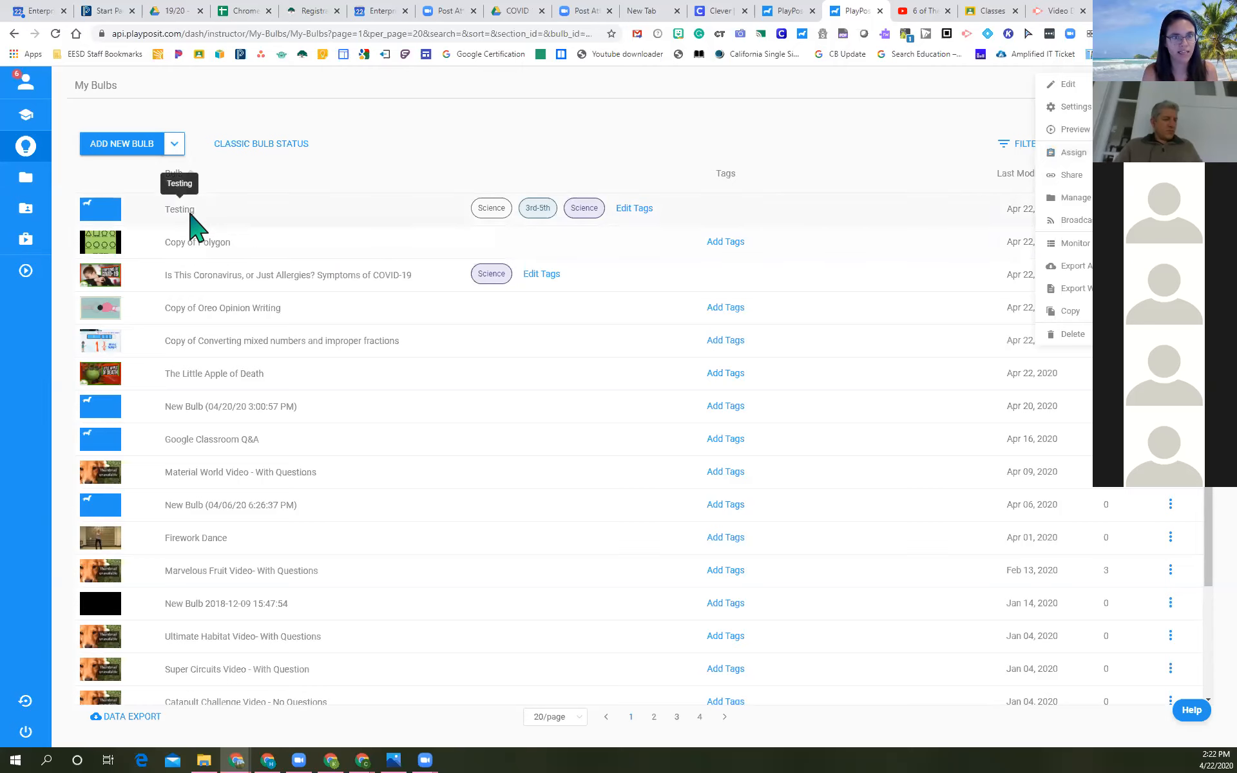
Assign the "Testing" bulb to 19/20 Class with a due date of 04/24/2020 12:00 AM.
left_click(1074, 153)
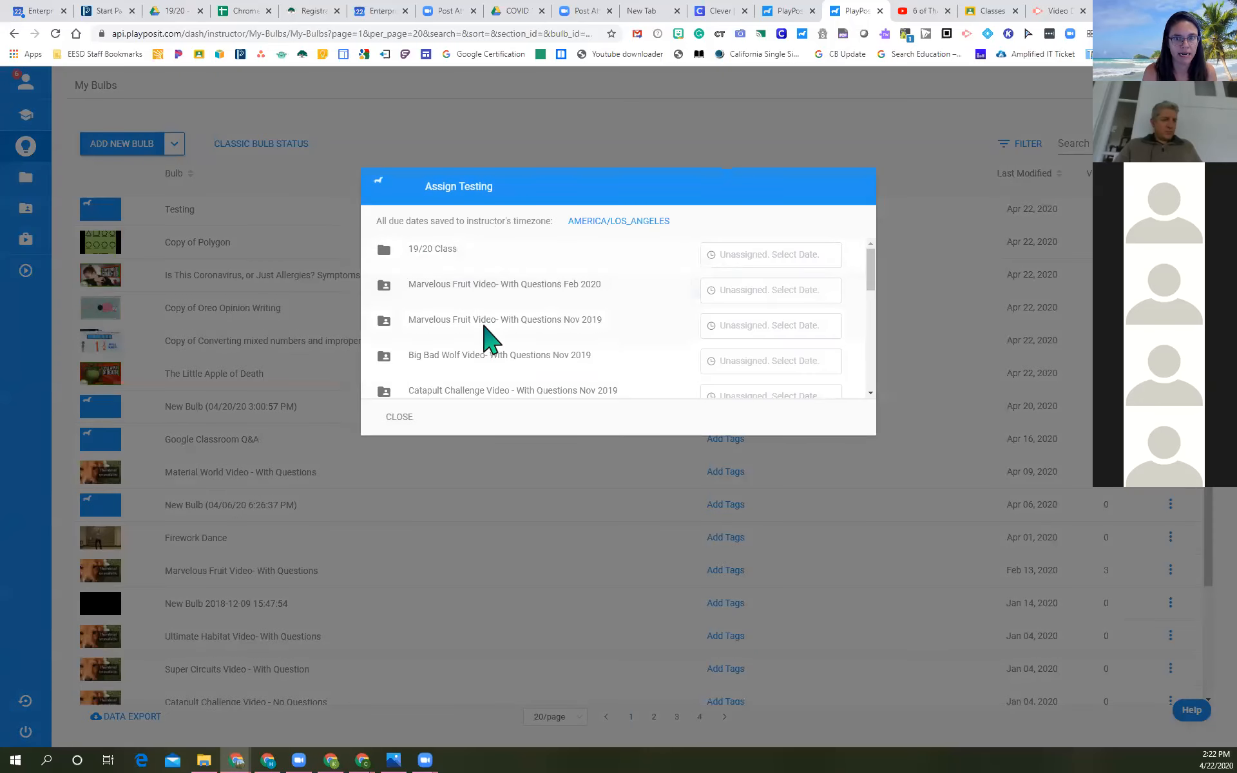
scroll(486, 337, "down", 2)
scroll(486, 332, "down", 2)
scroll(488, 335, "up", 4)
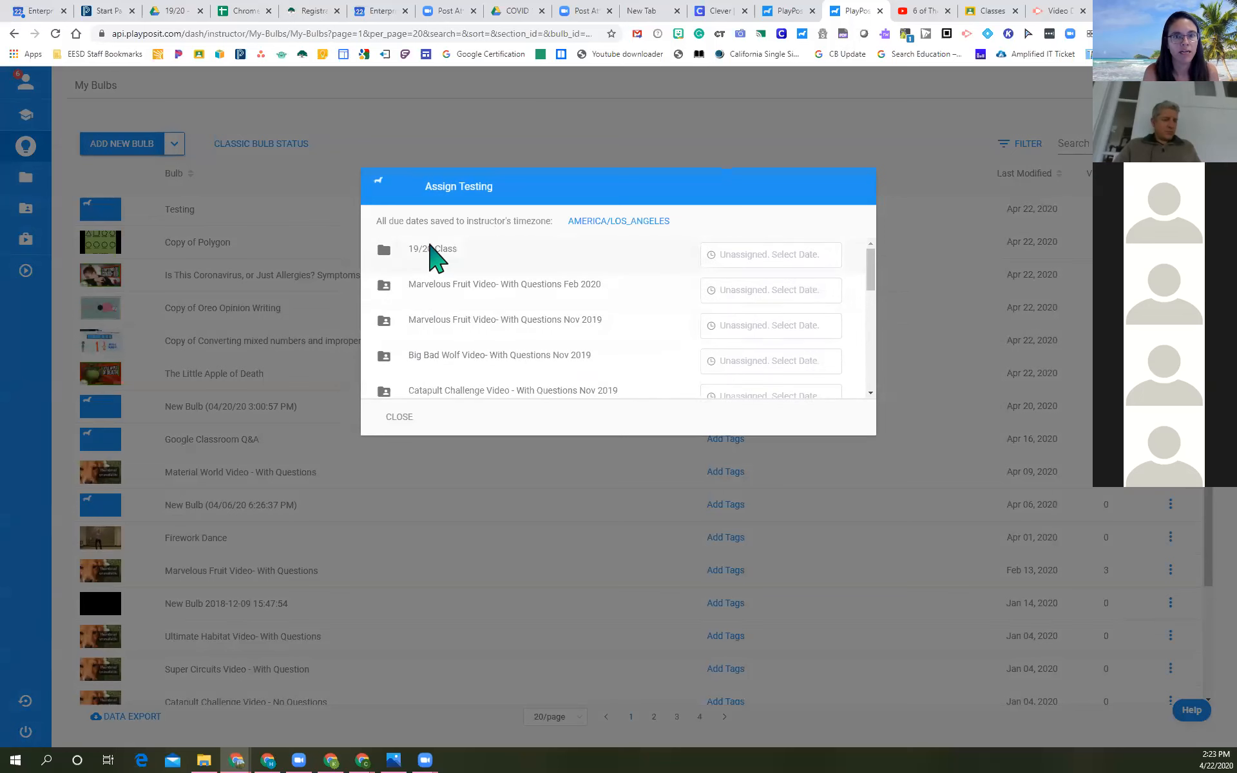
left_click(780, 256)
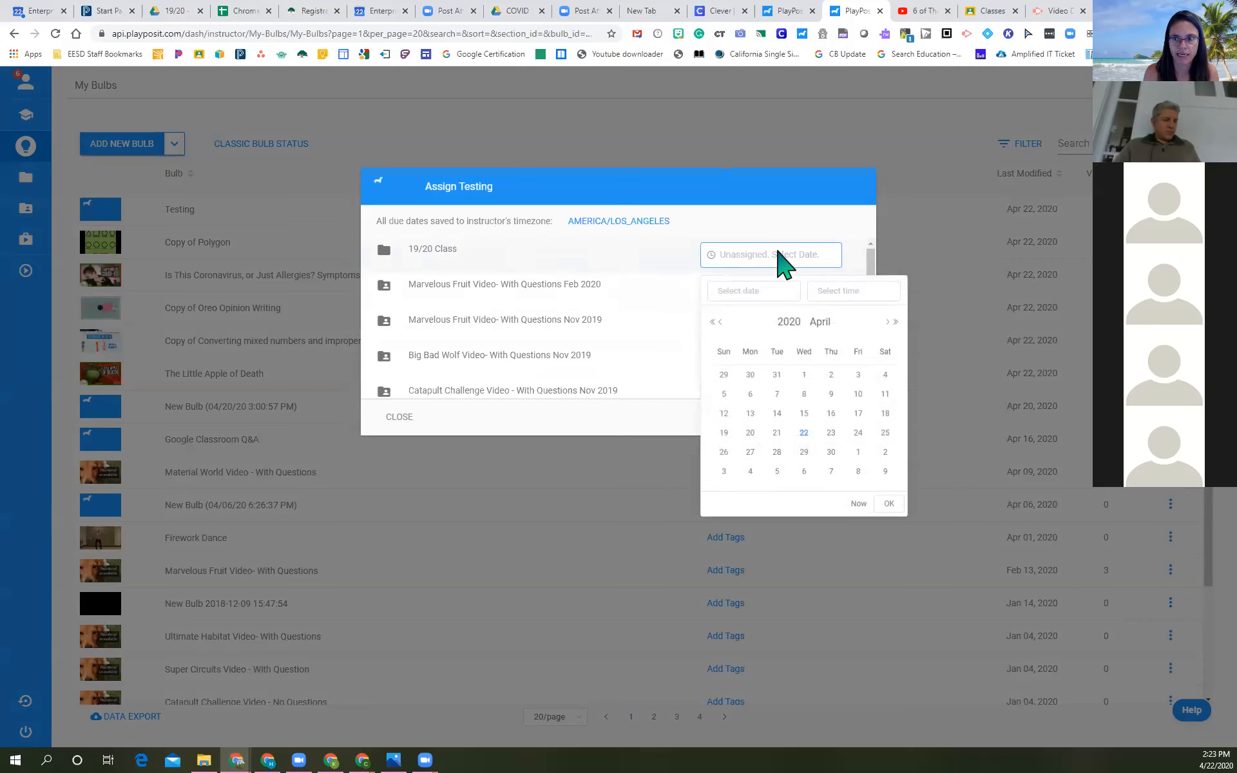
left_click(859, 434)
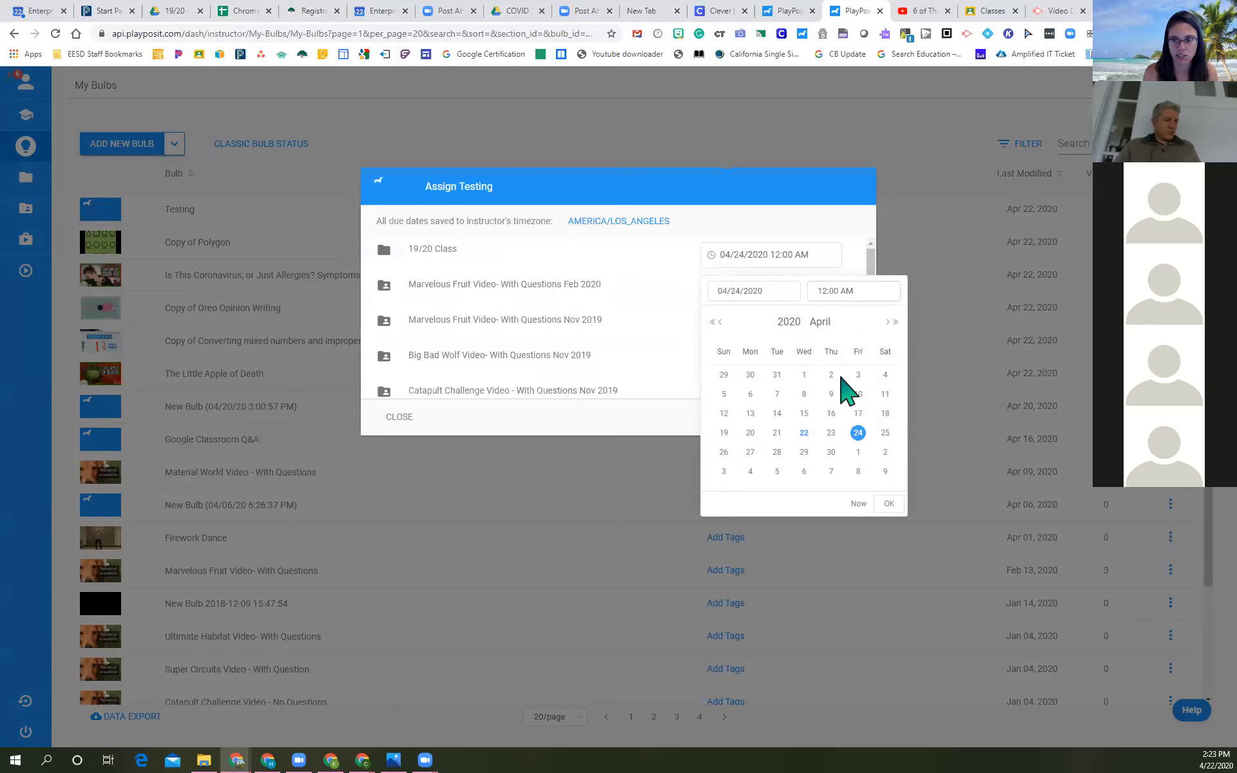
left_click(888, 504)
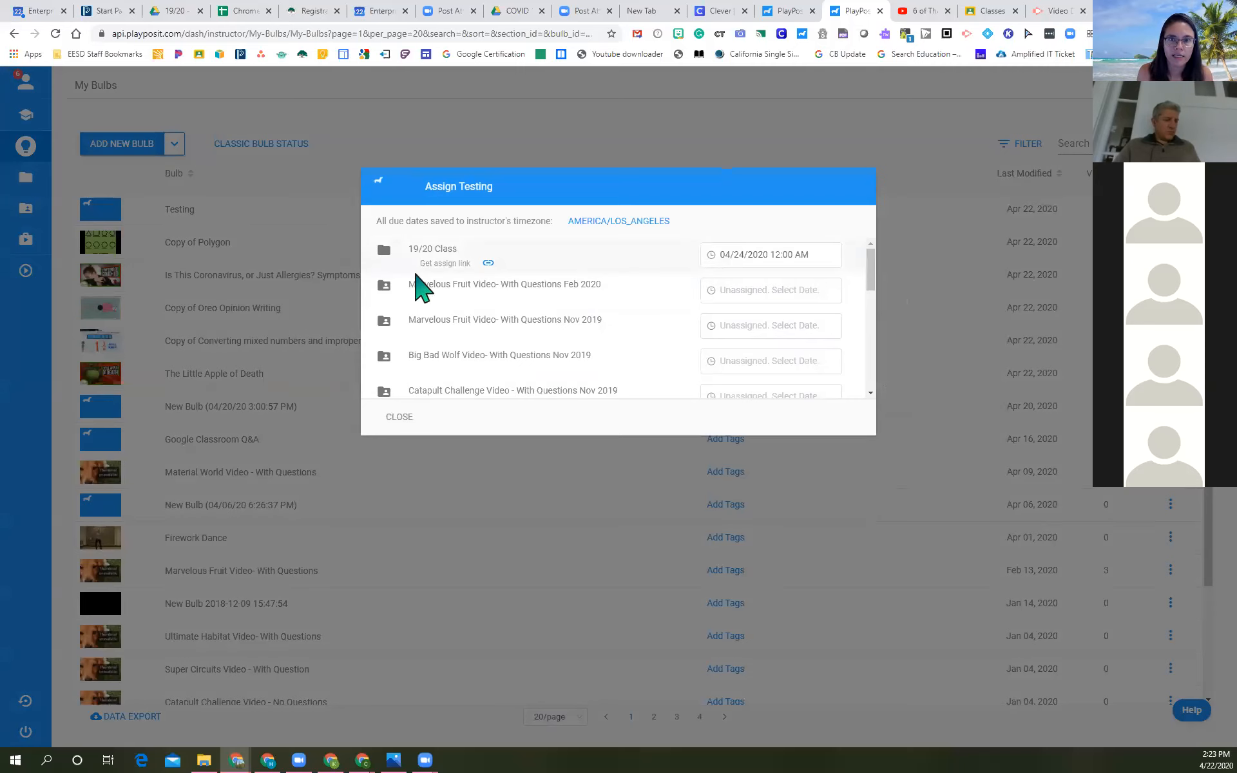
Review the 19/20 Class assign link with its preview-link and owner sharing options, and copy the learner link.
scroll(715, 345, "down", 1)
scroll(717, 344, "down", 5)
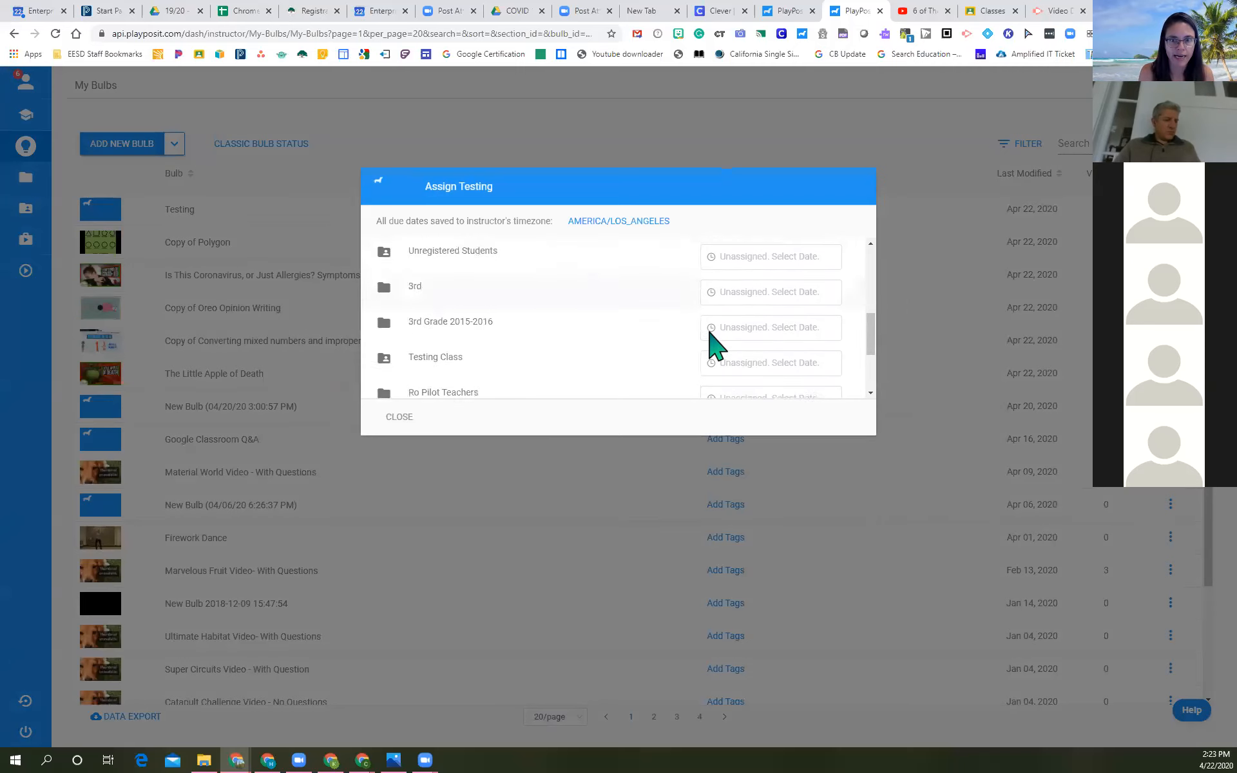
scroll(714, 346, "up", 4)
scroll(709, 342, "up", 3)
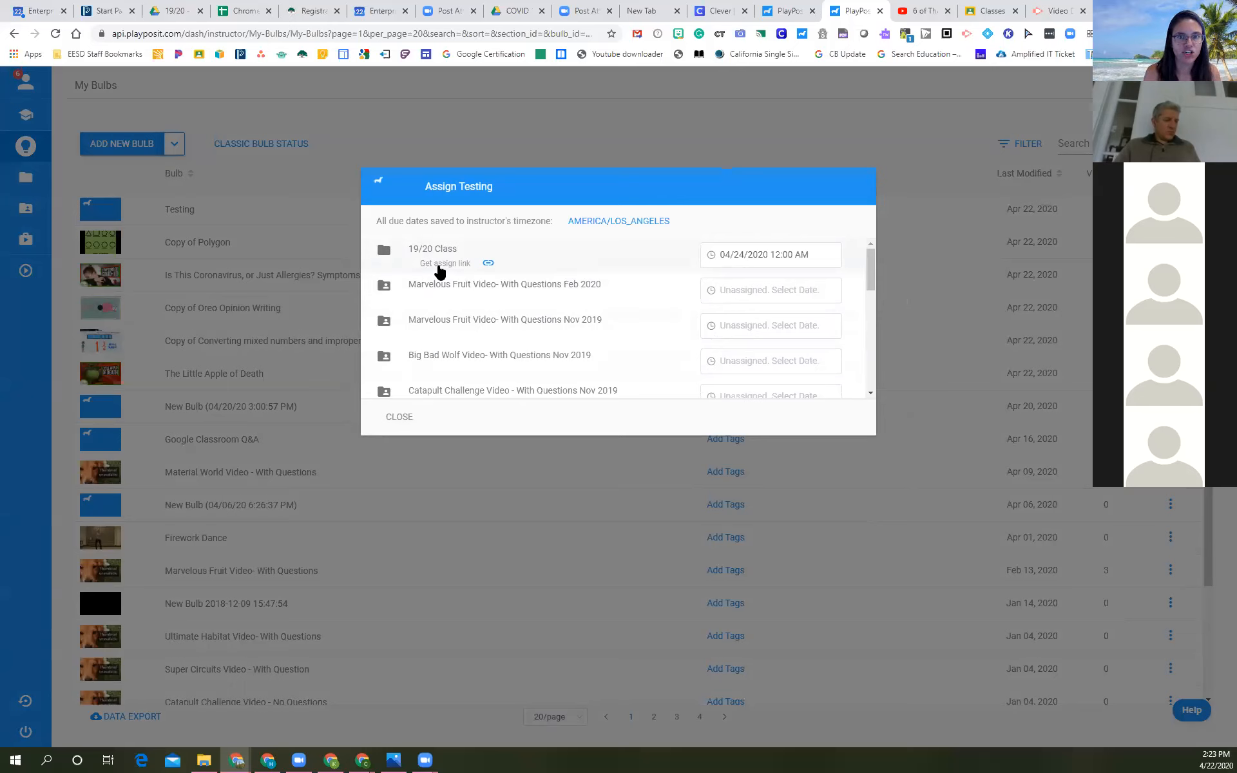
left_click(488, 265)
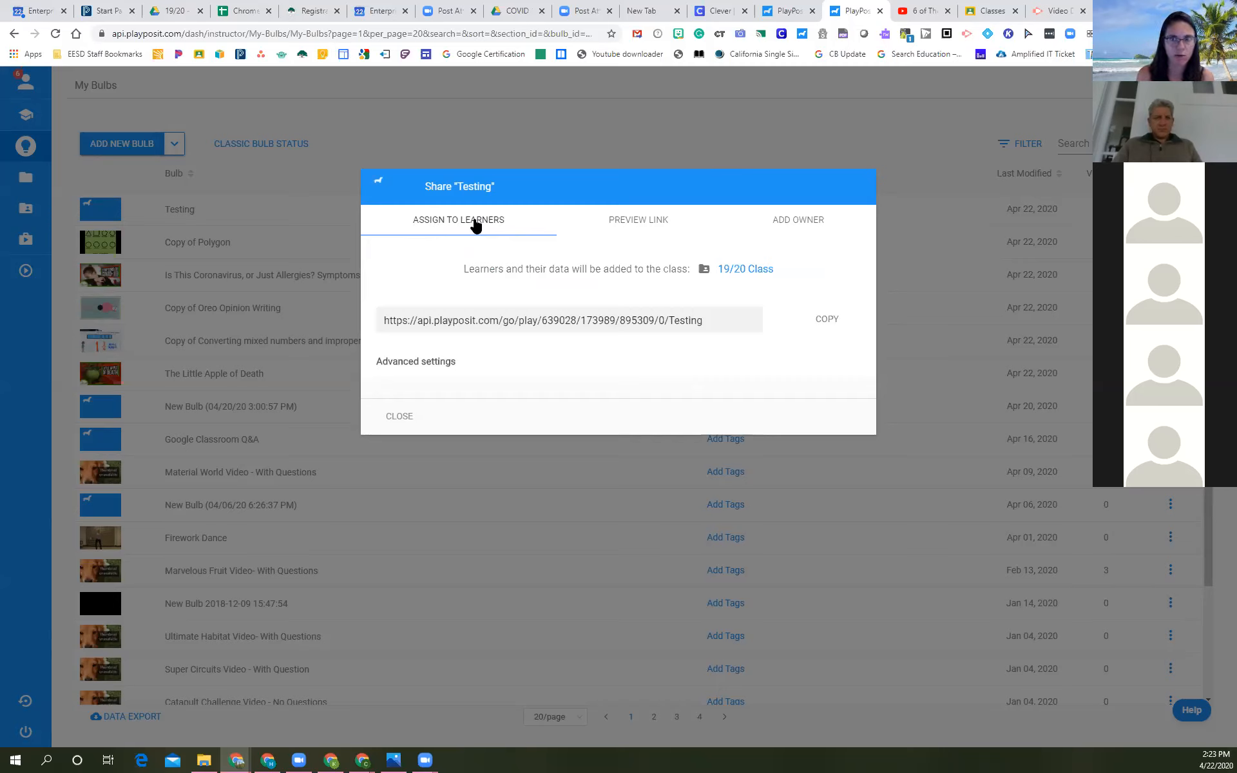
left_click(798, 221)
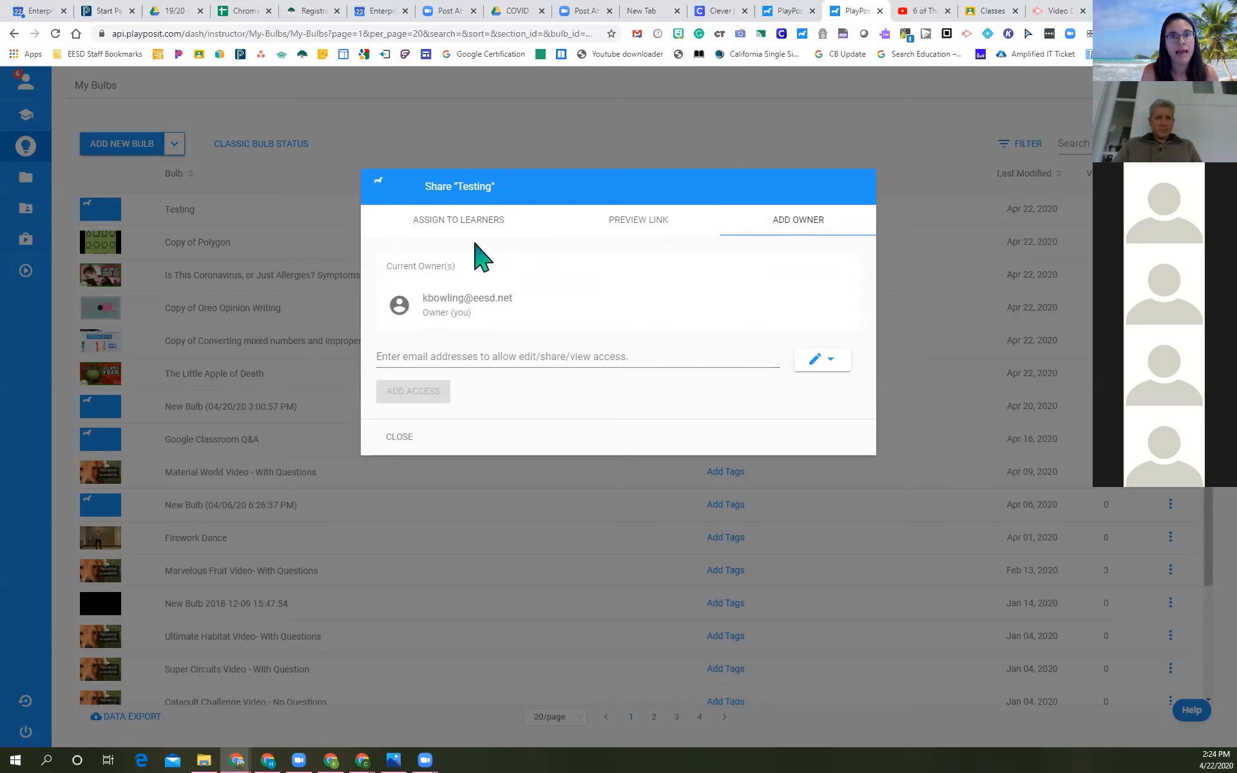
left_click(487, 226)
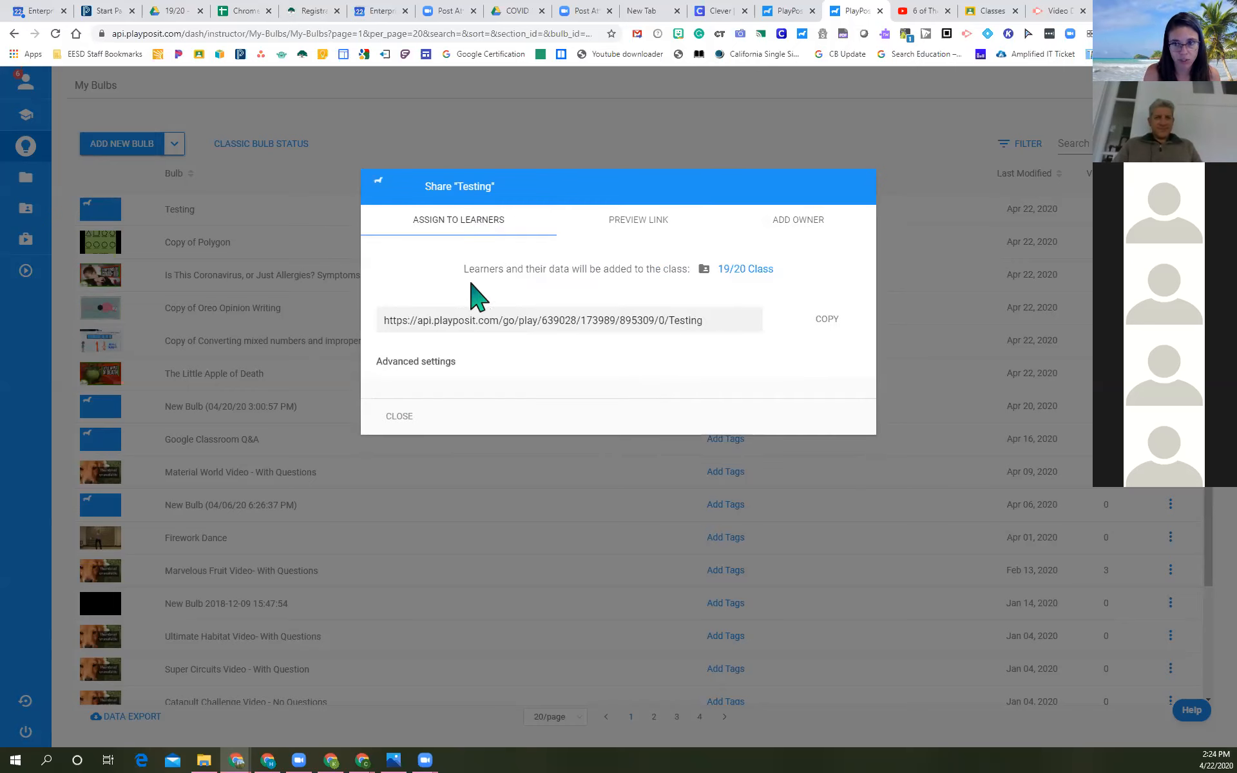
left_click(635, 230)
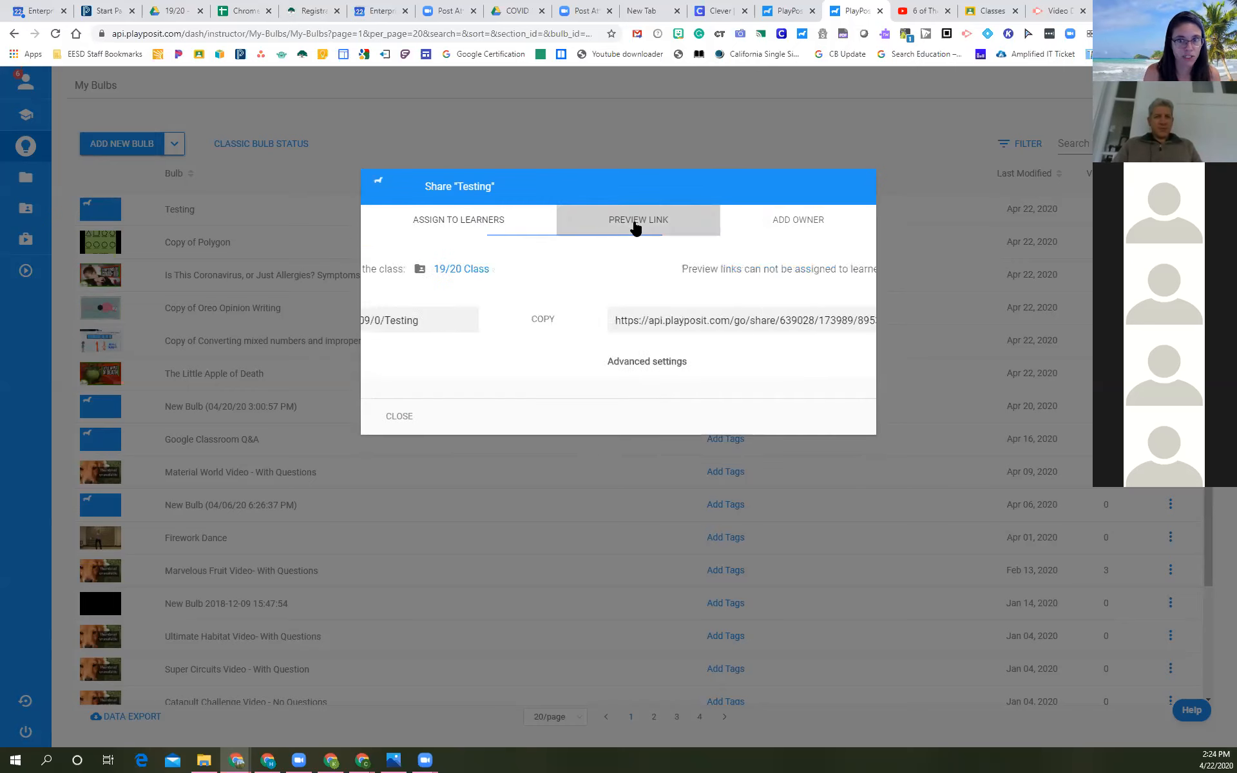
left_click(454, 221)
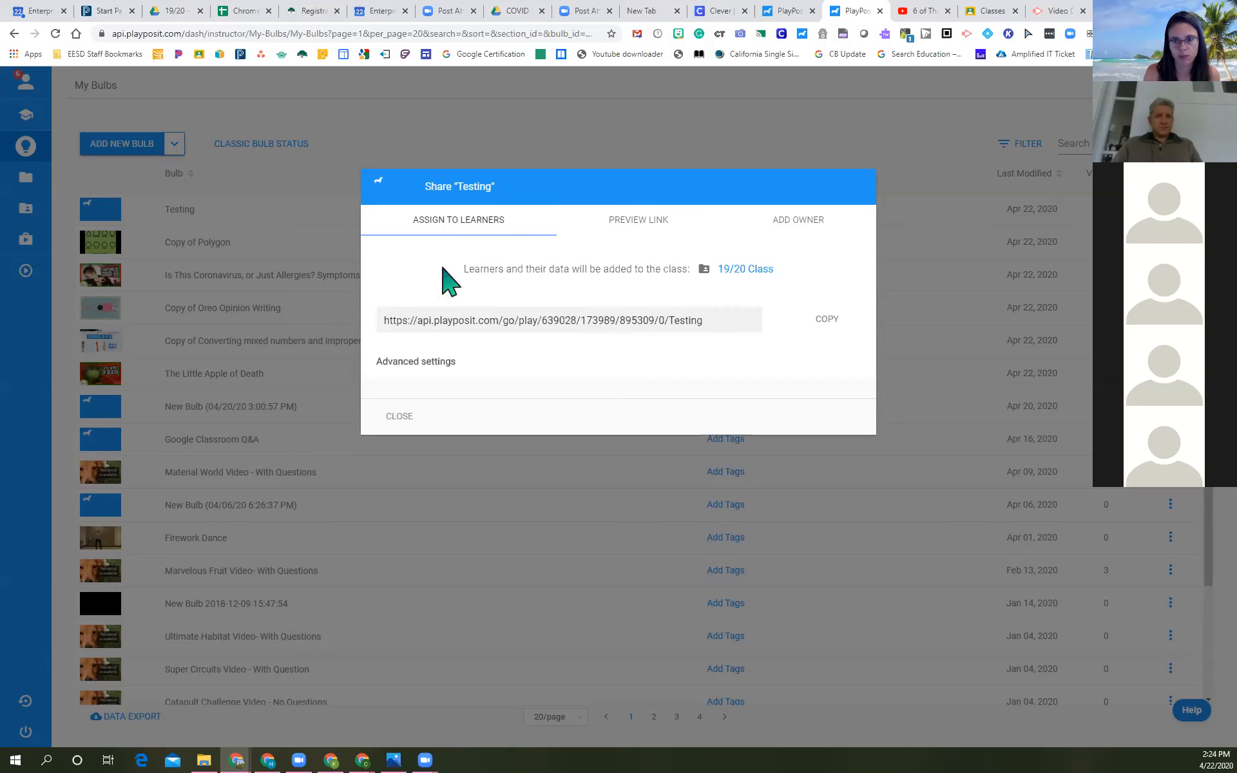
left_click(821, 324)
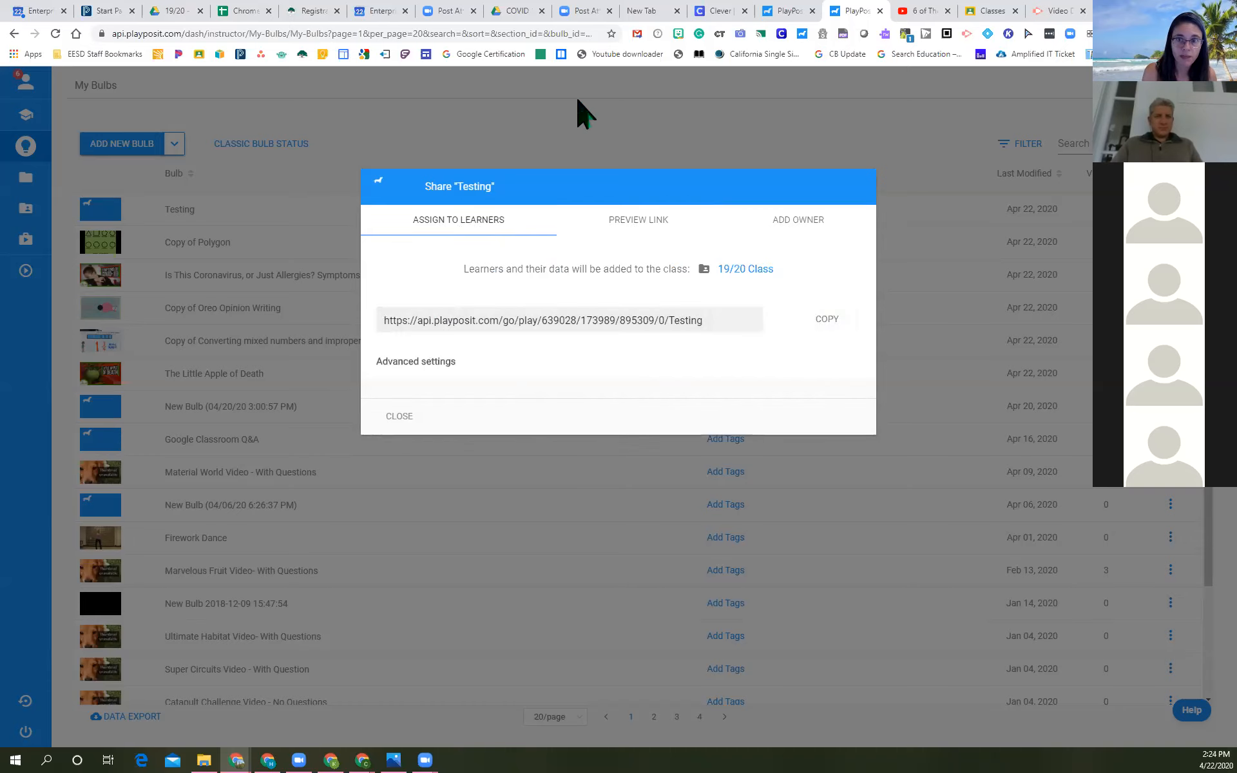
left_click(388, 427)
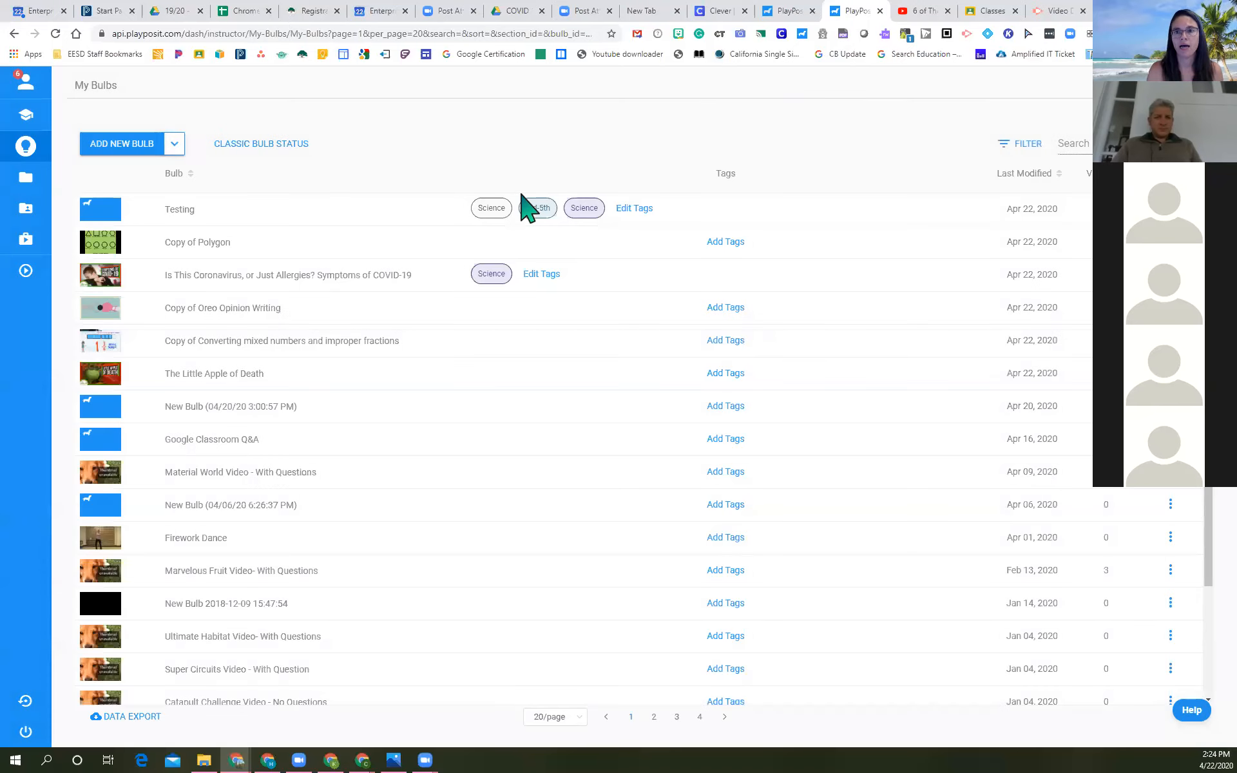
Reopen the "Testing" bulb's assignments and copy the learner link for 19/20 Class.
left_click(1171, 209)
left_click(1103, 153)
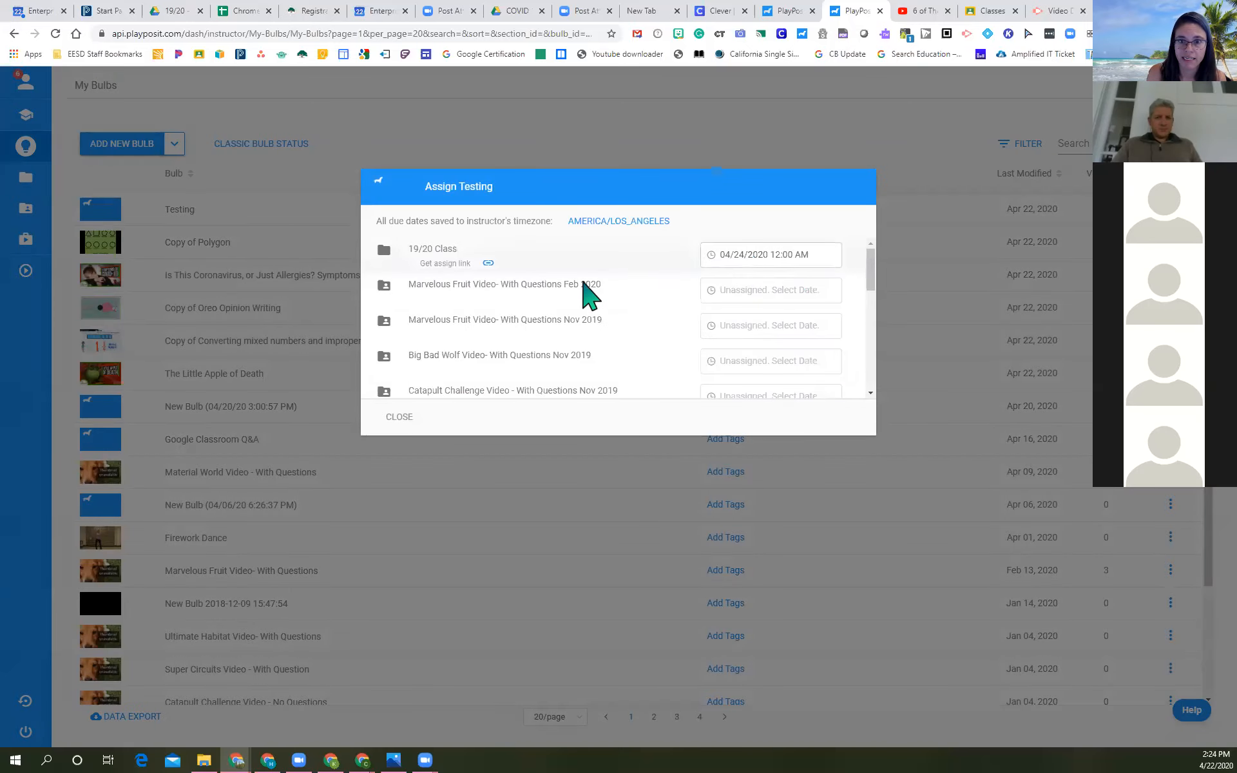
left_click(488, 265)
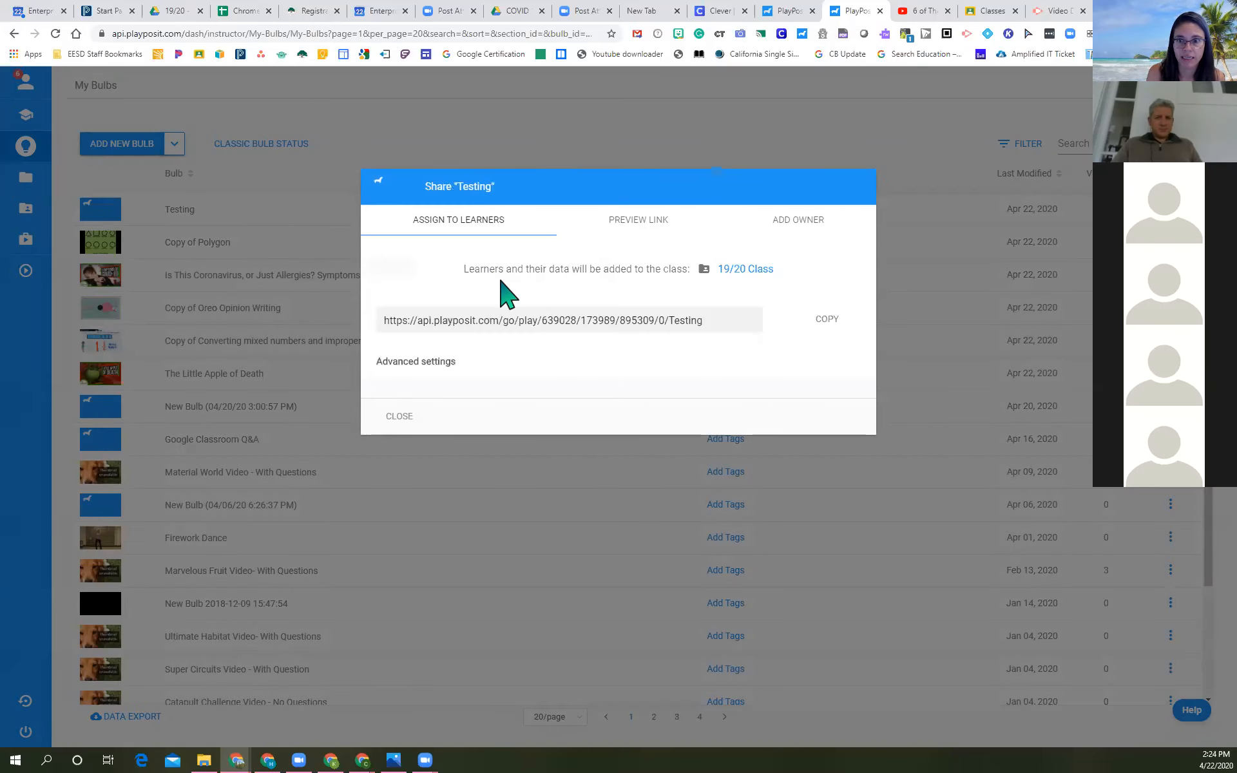
left_click(828, 320)
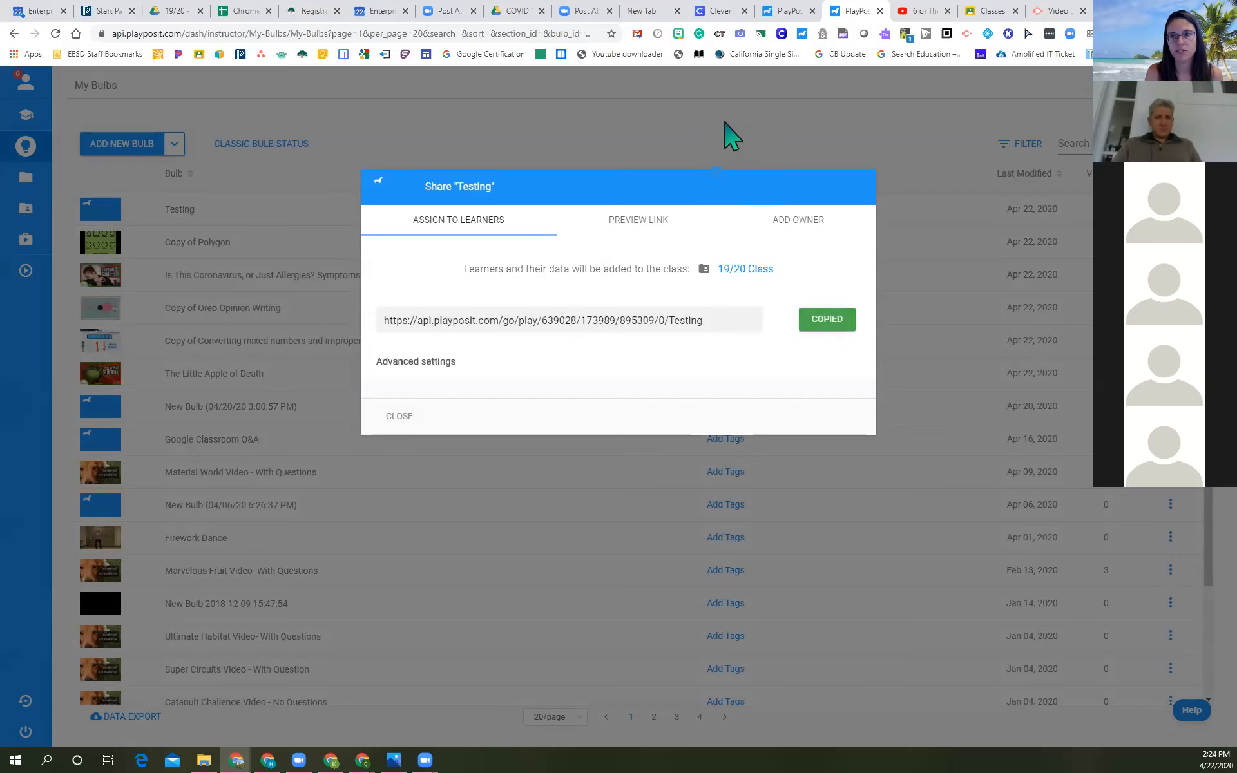
left_click(397, 417)
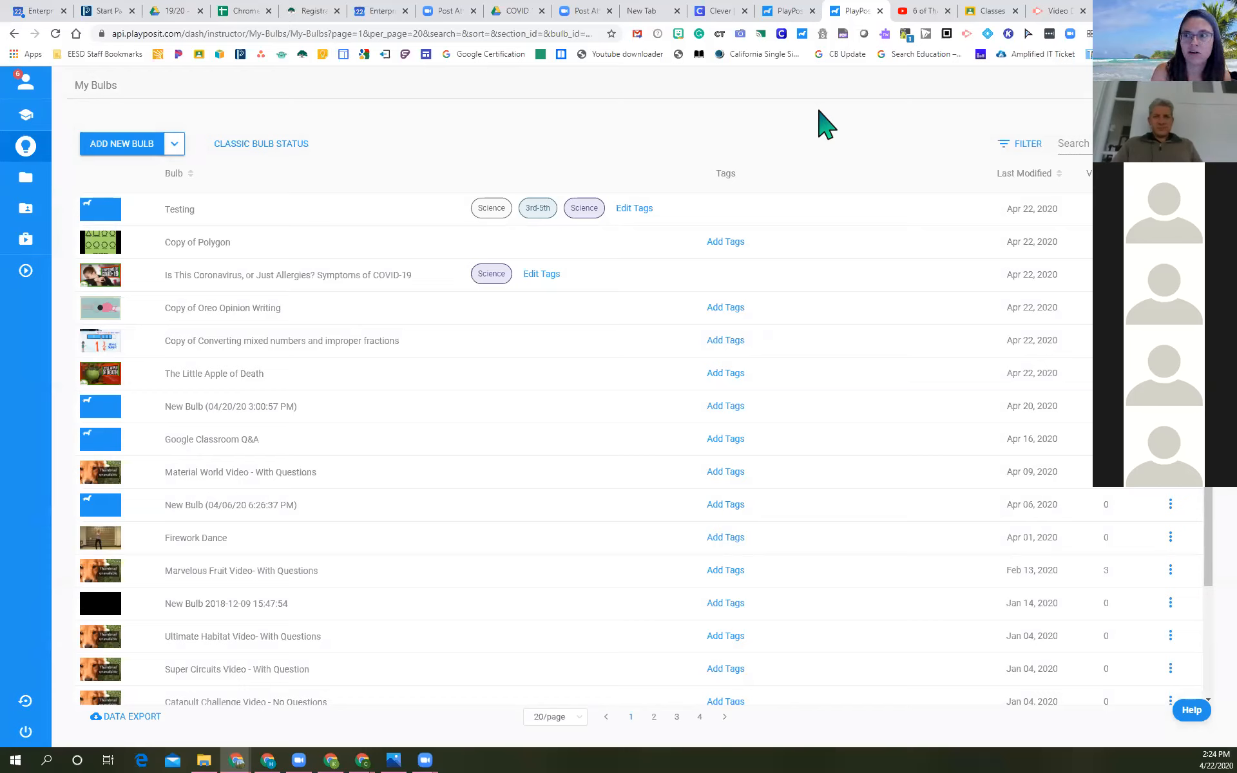
Switch to Google Classroom and create an assignment titled "Watch This" in the classwork of 19/20 Class.
left_click(977, 14)
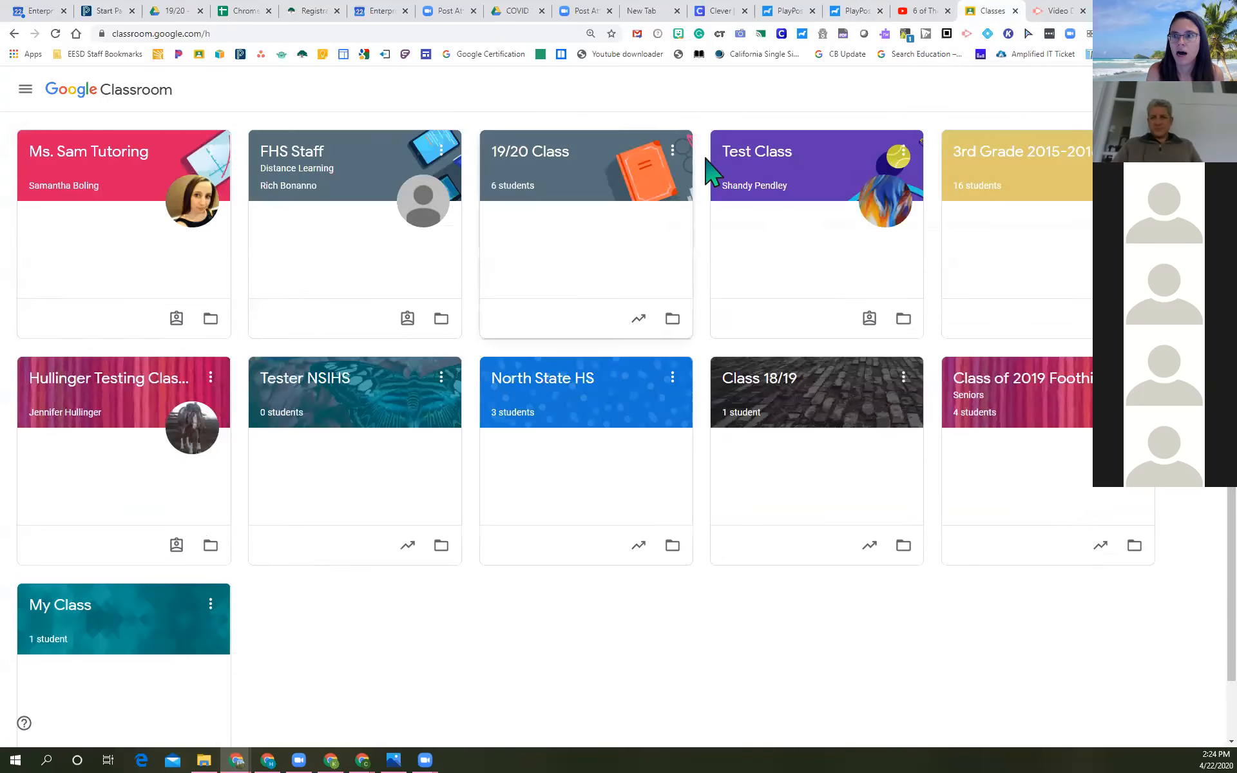
left_click(525, 158)
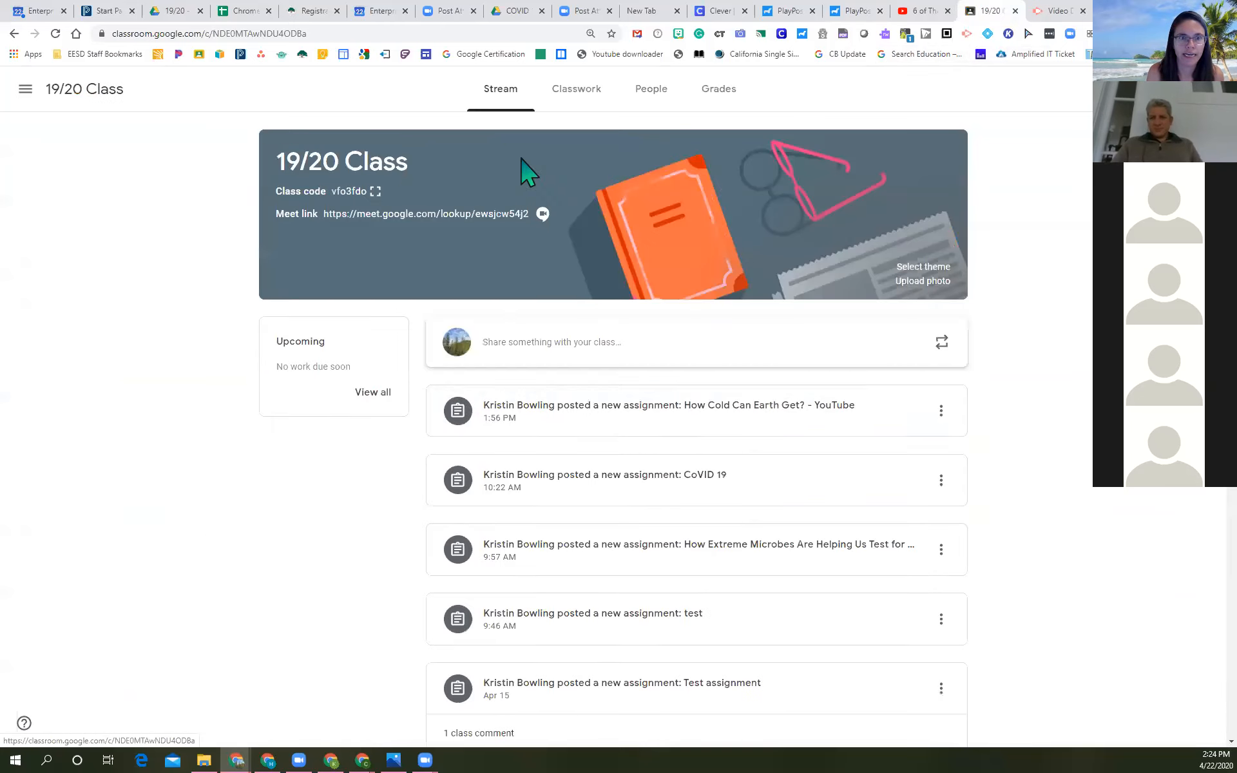
left_click(584, 90)
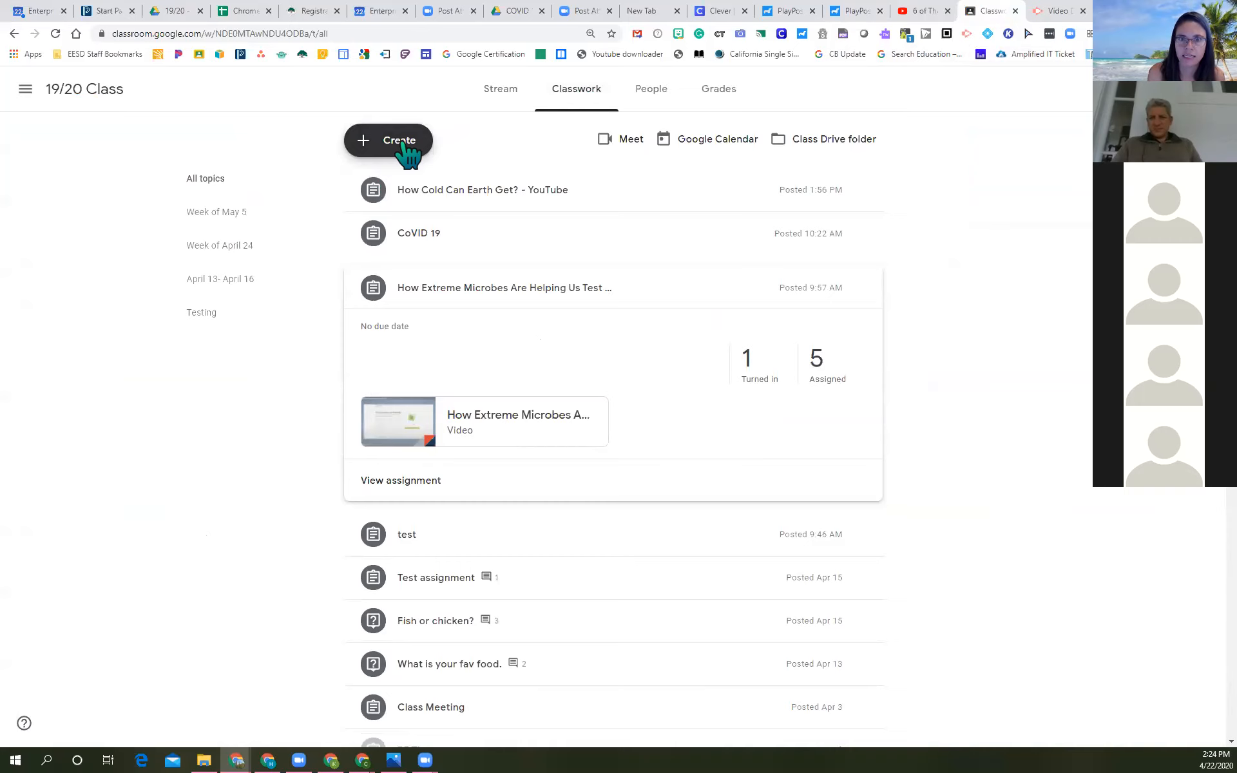
left_click(406, 148)
left_click(404, 180)
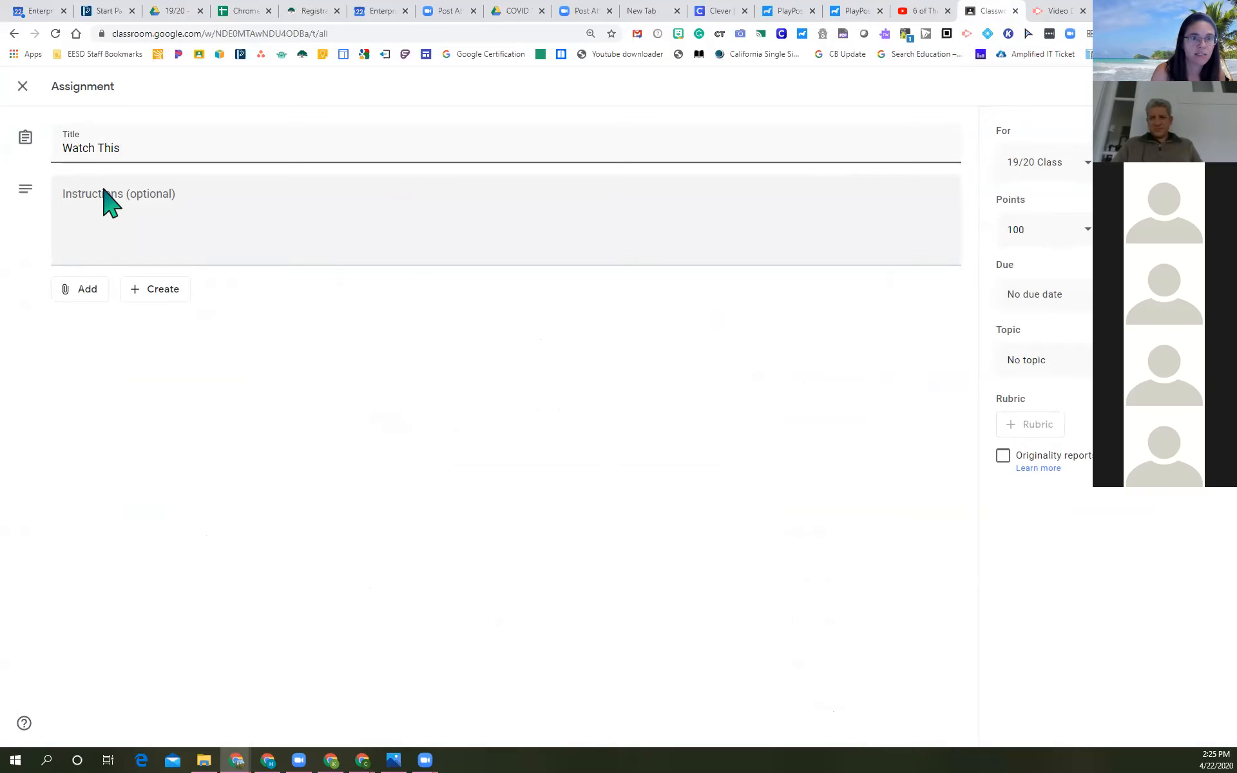
Attach the copied PlayPosit learner link to the "Watch This" assignment and post it to 19/20 Class.
left_click(93, 293)
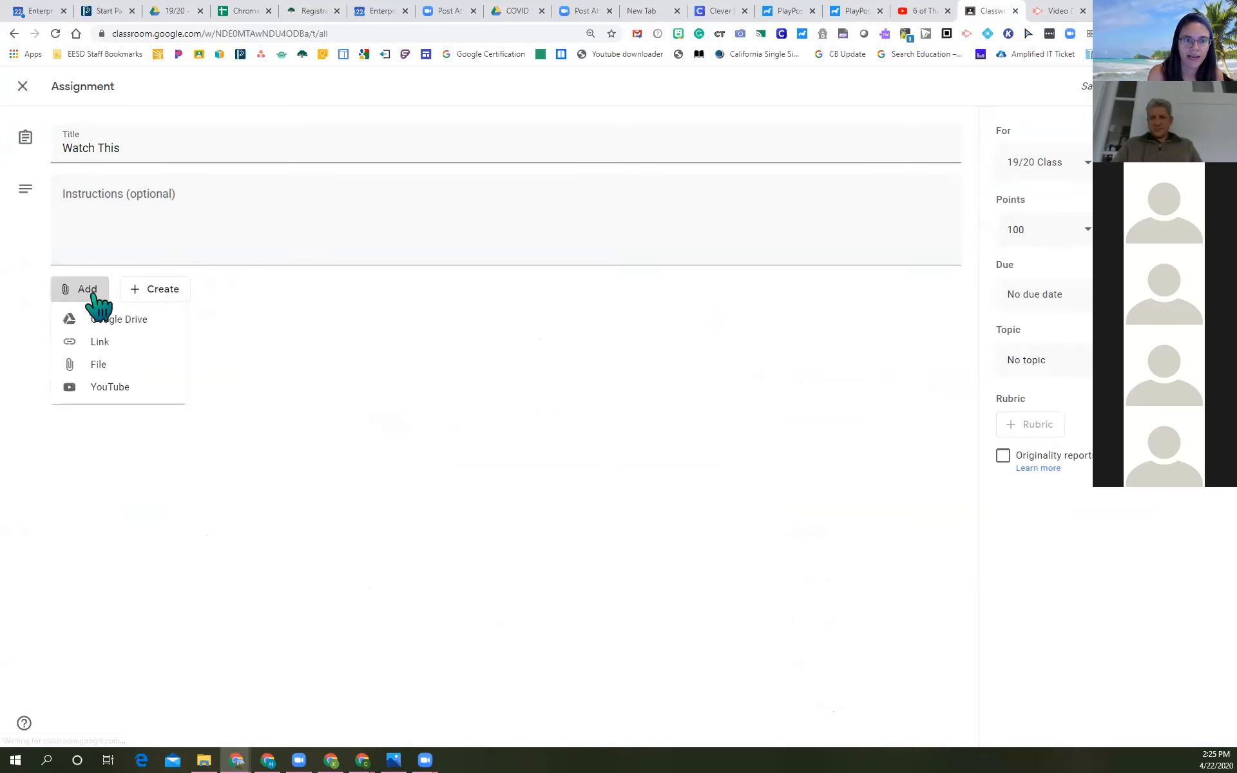
left_click(123, 346)
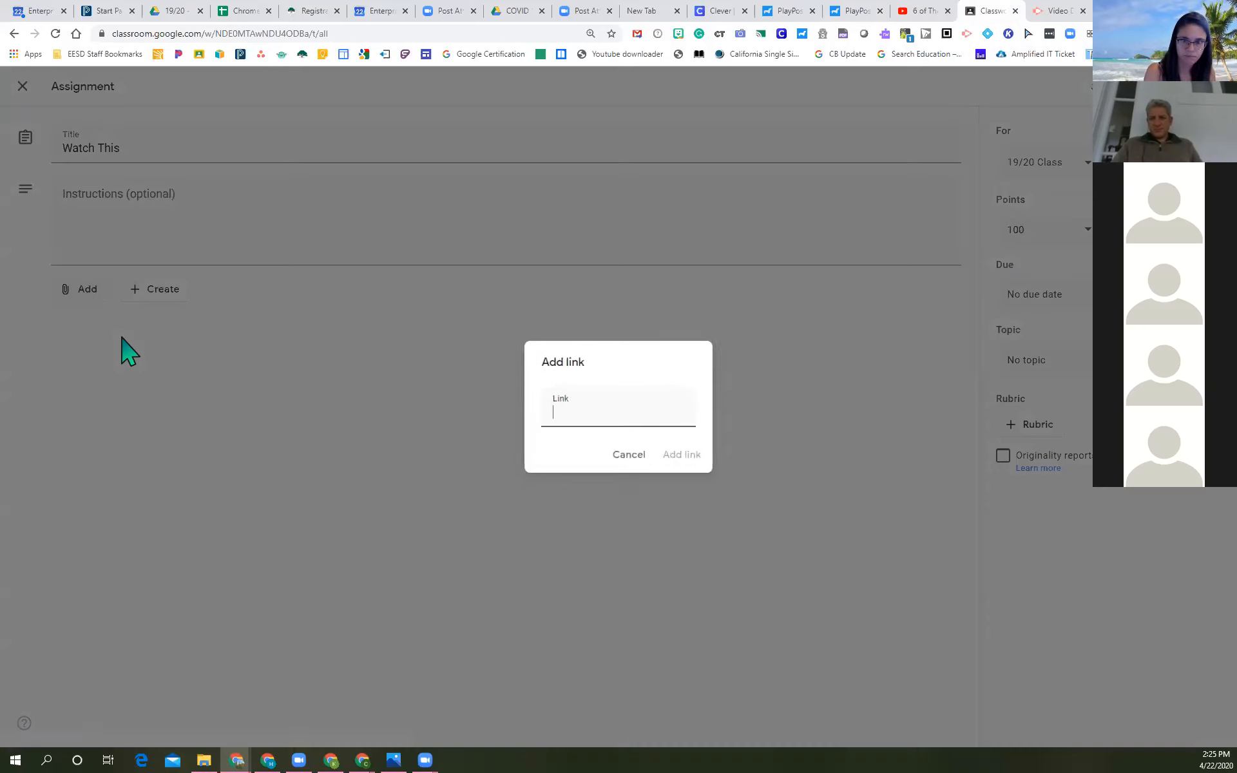
key("ctrl+v")
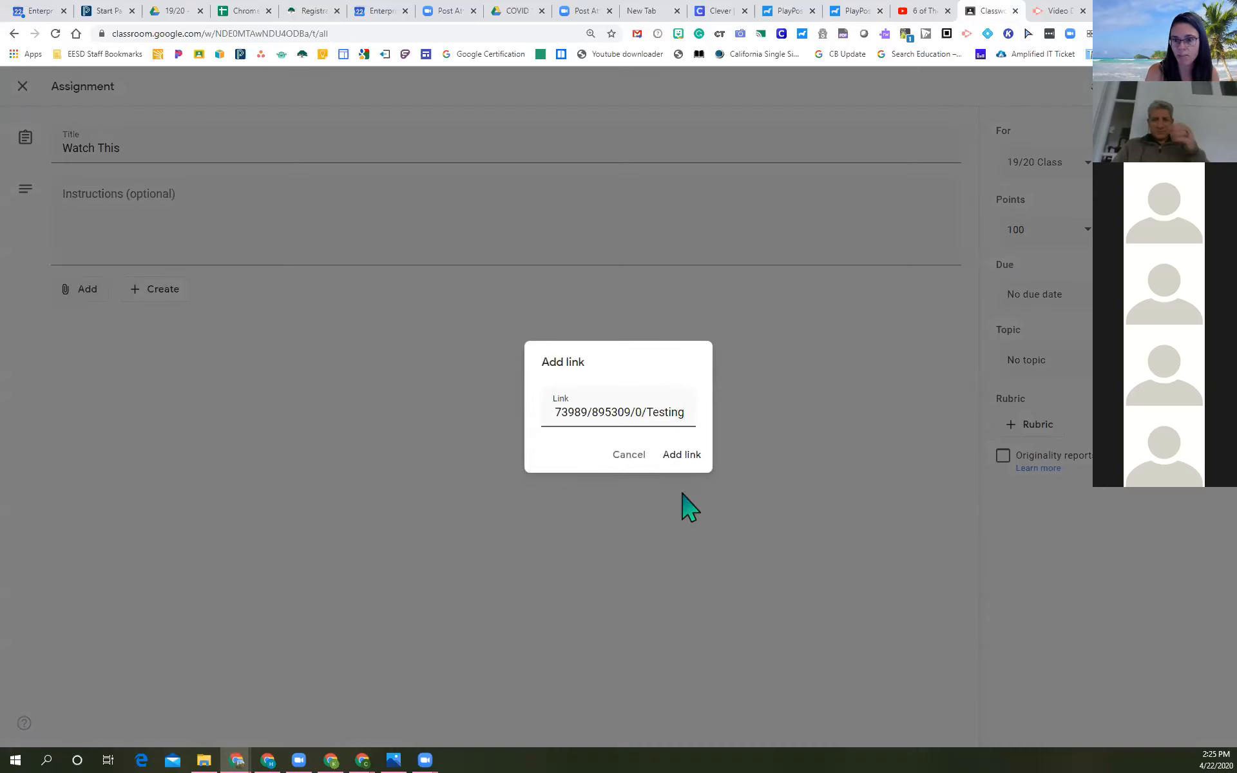
left_click(682, 455)
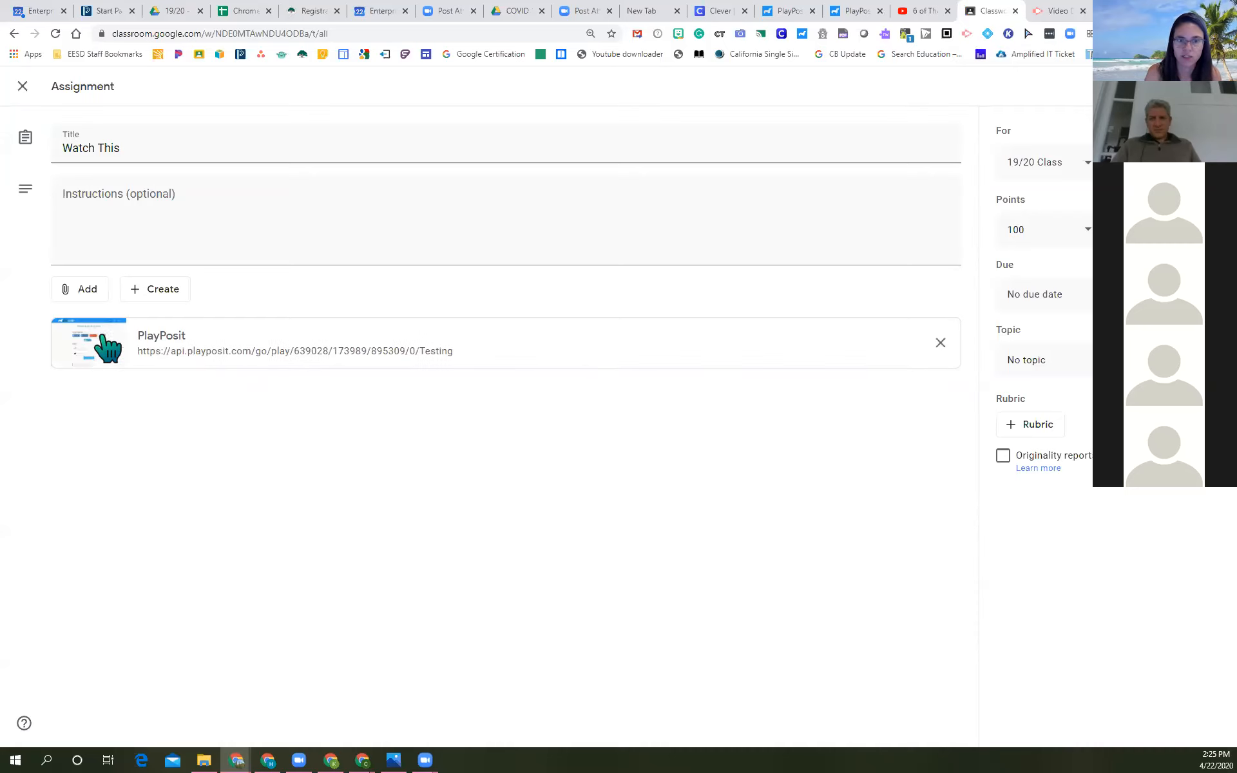
left_click(1087, 169)
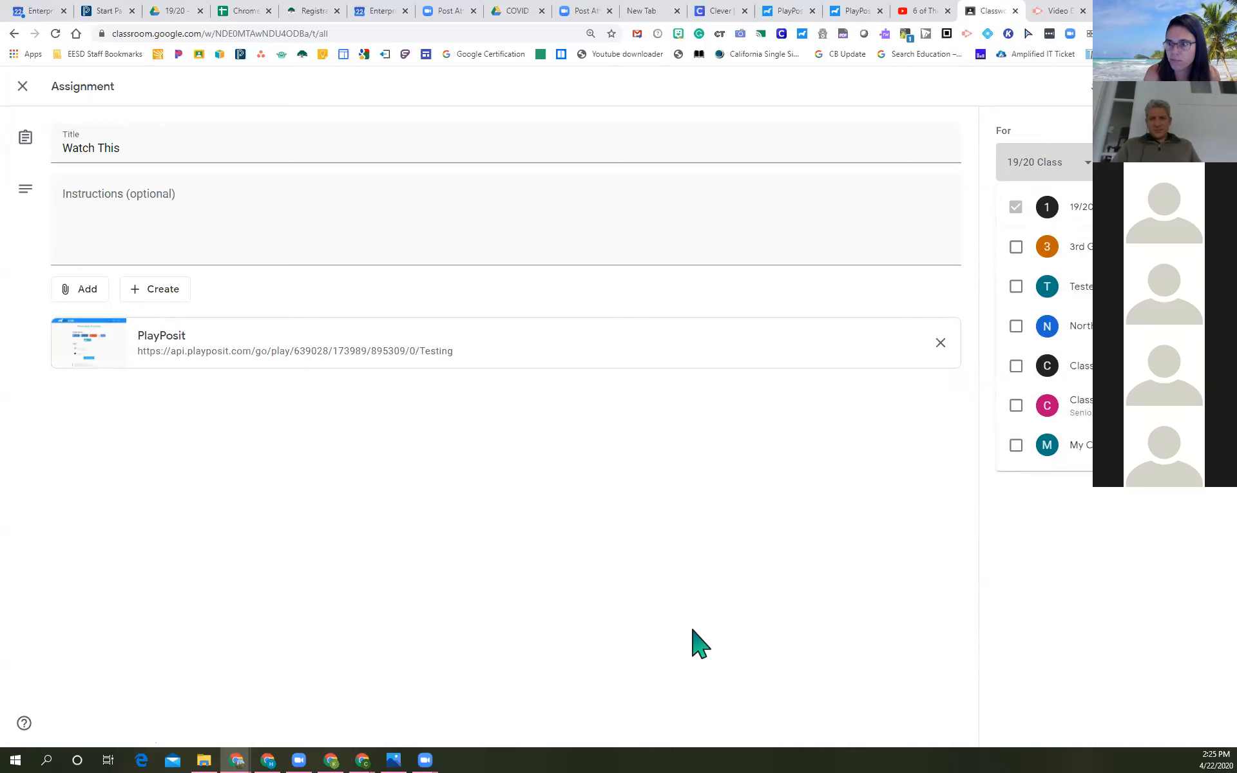
left_click(677, 593)
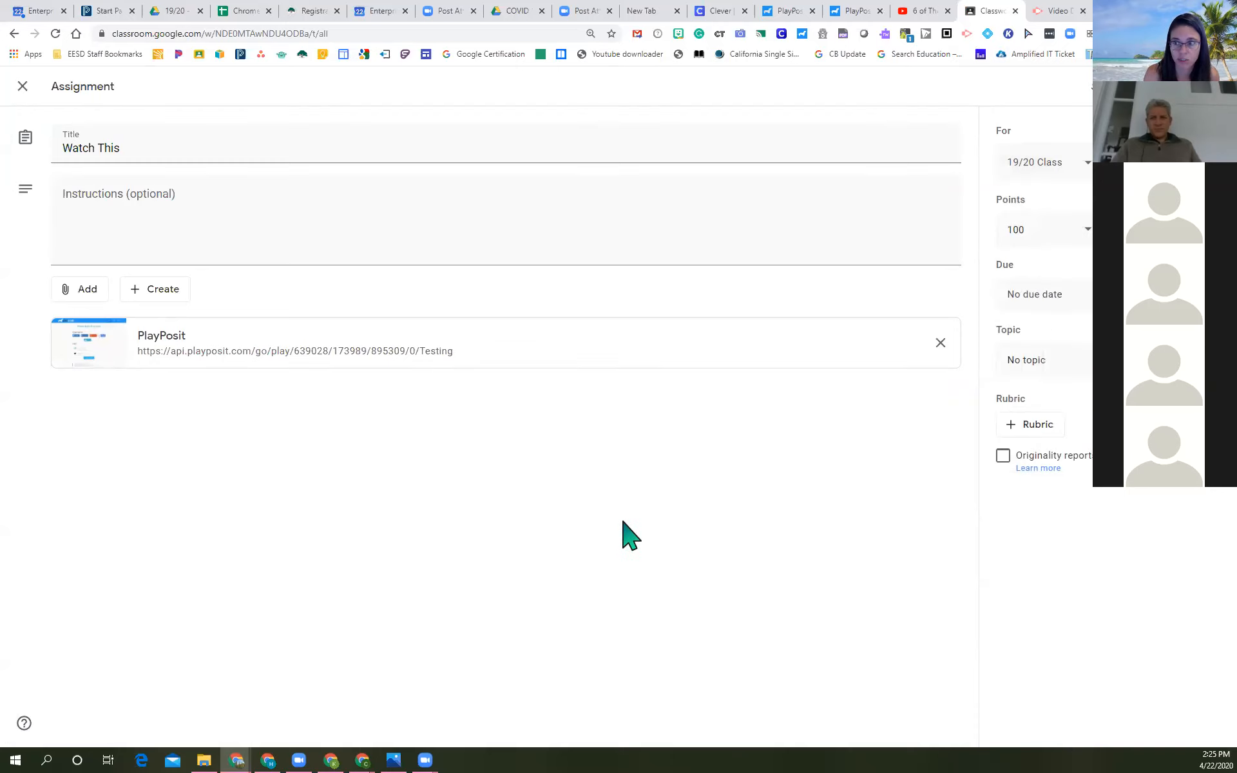
left_click(1160, 87)
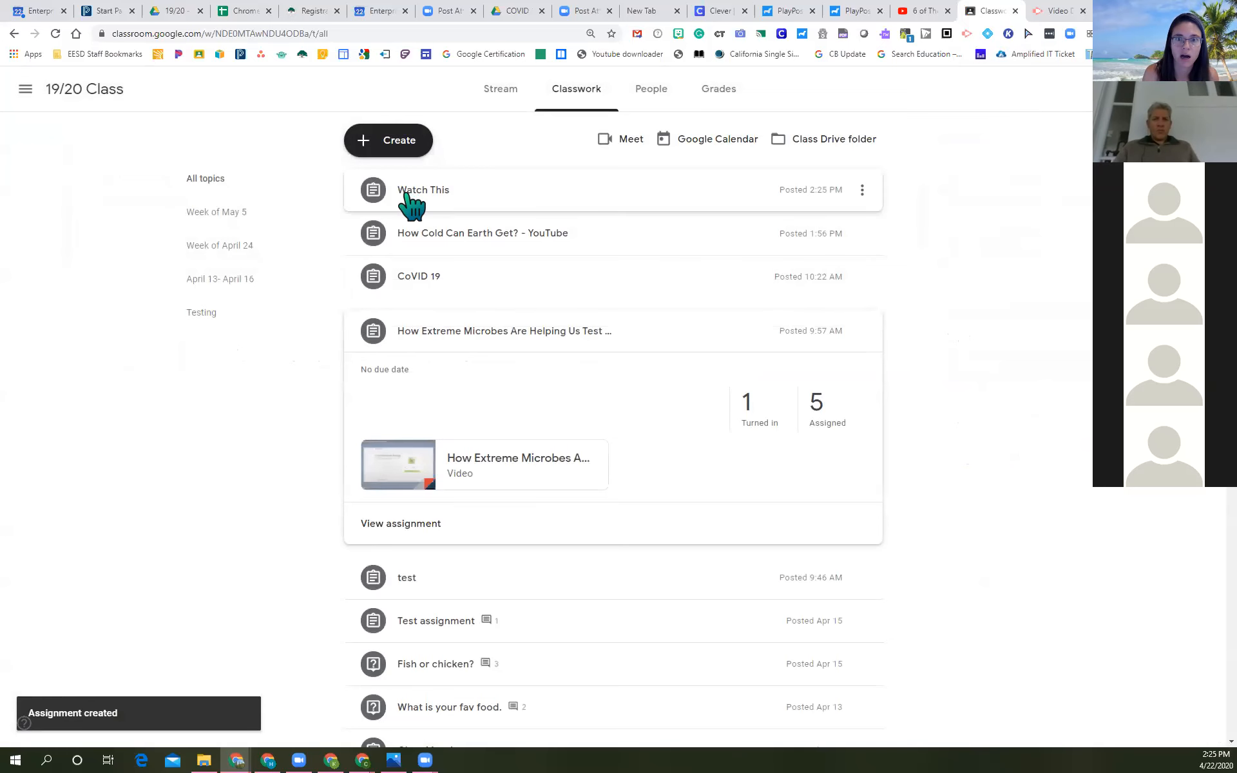
Switch to the student's Chrome window, refresh the 19/20 Class classwork, and open the PlayPosit link in "Watch This".
mouse_move(362, 759)
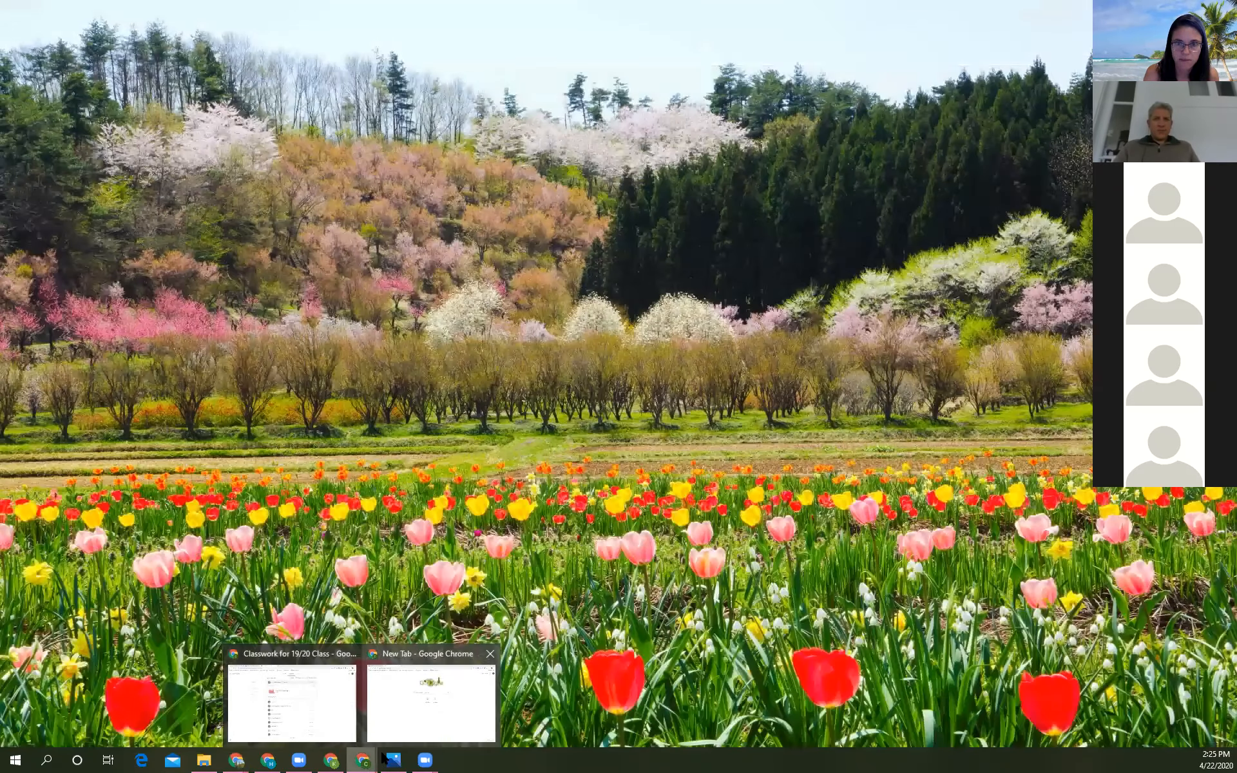
left_click(355, 708)
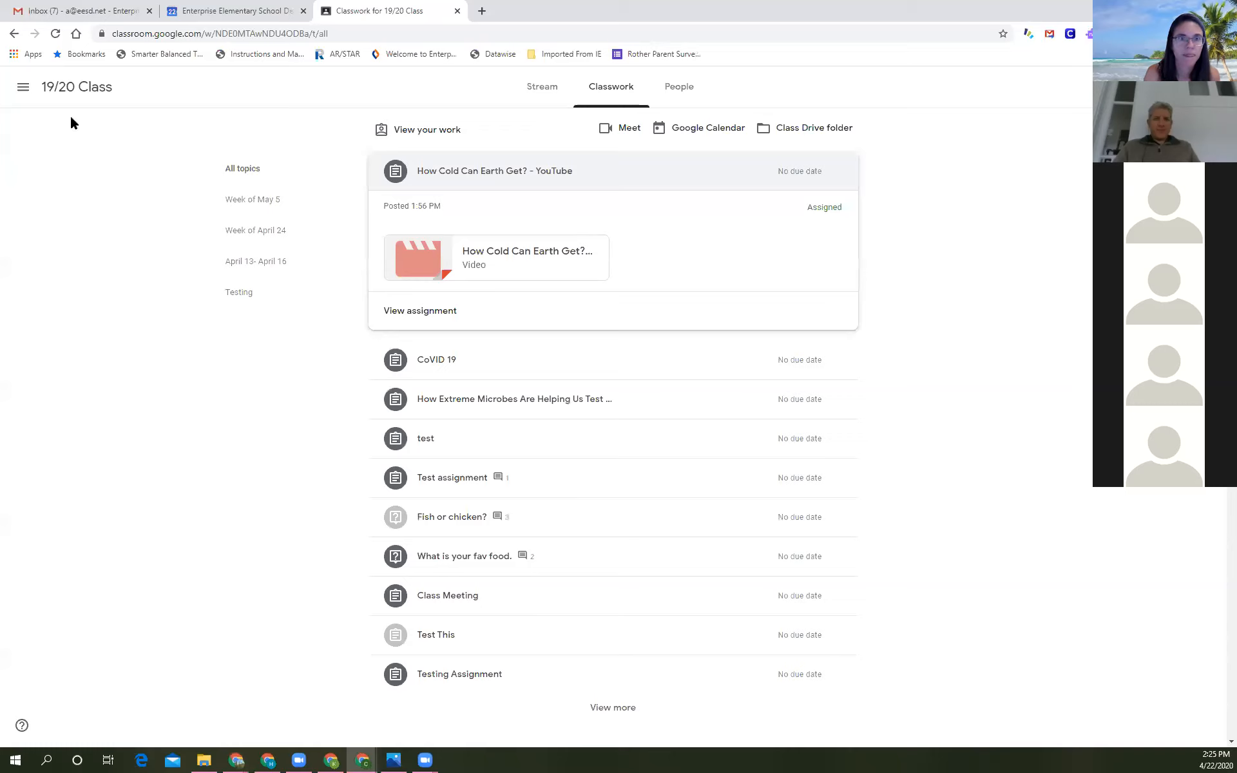
left_click(55, 33)
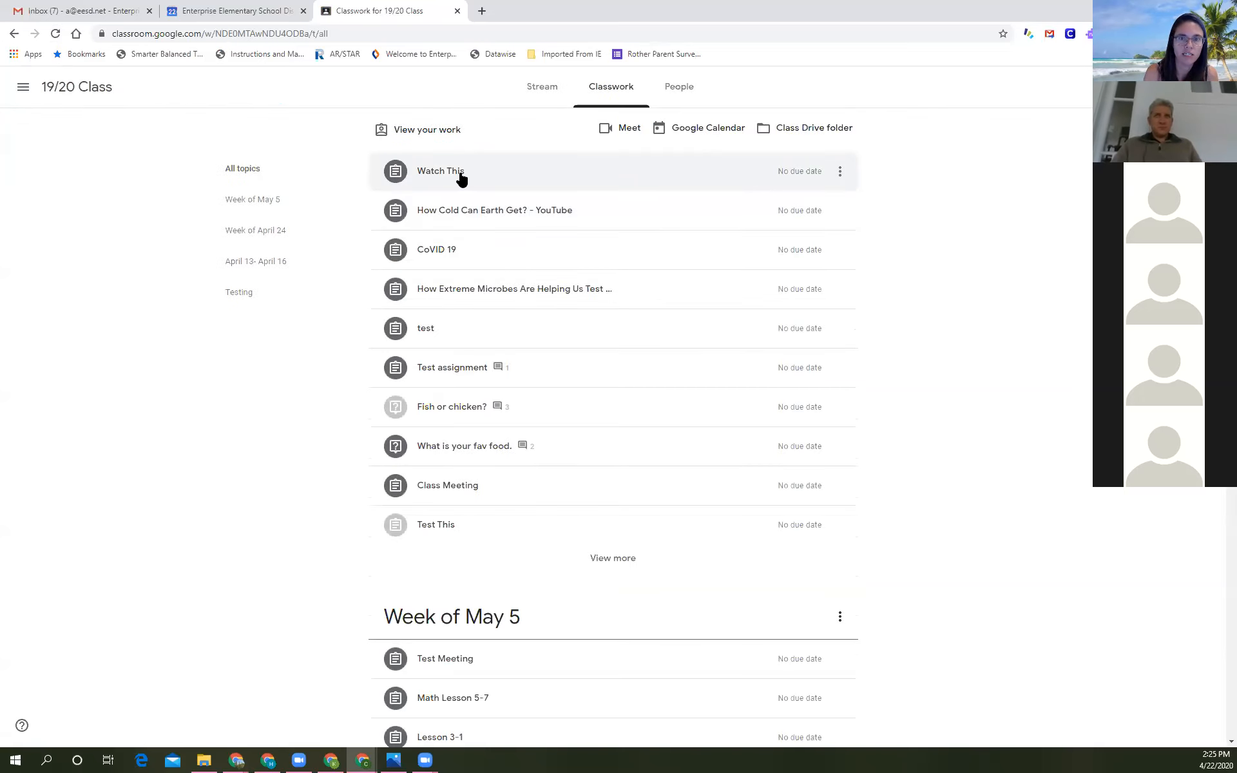
left_click(462, 179)
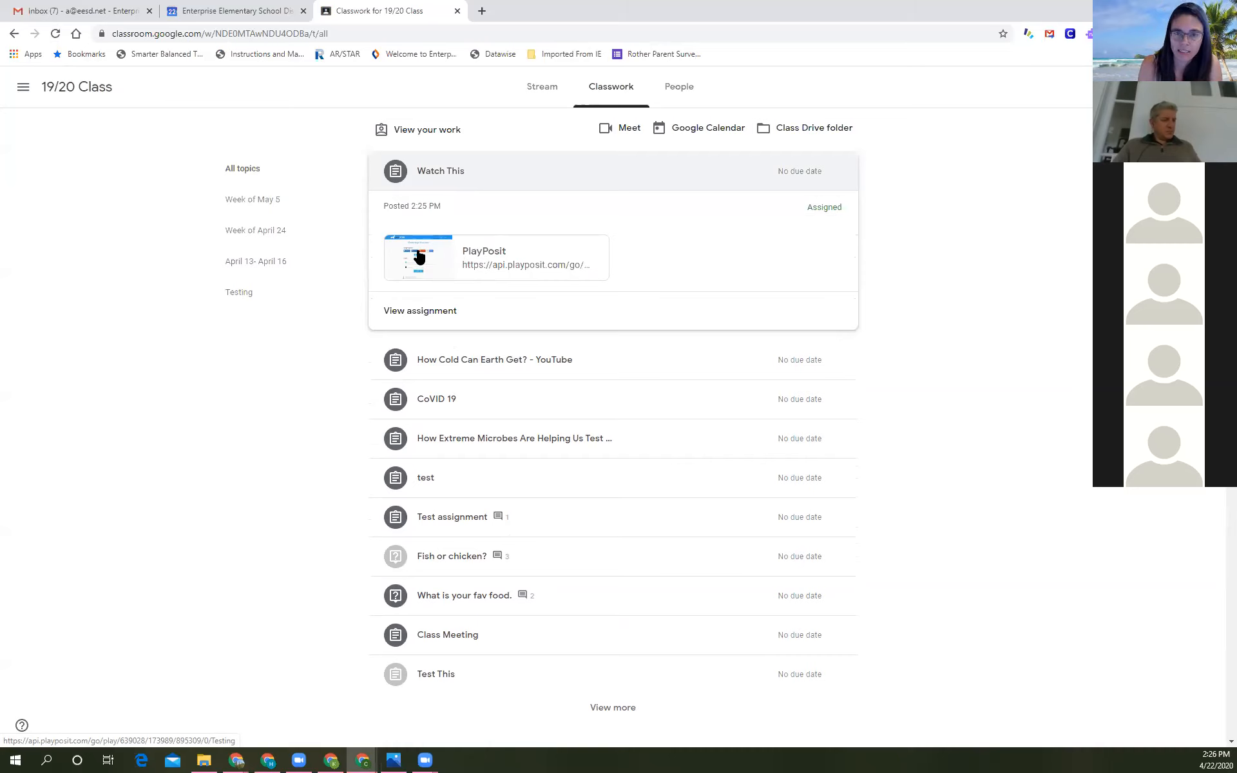
left_click(505, 256)
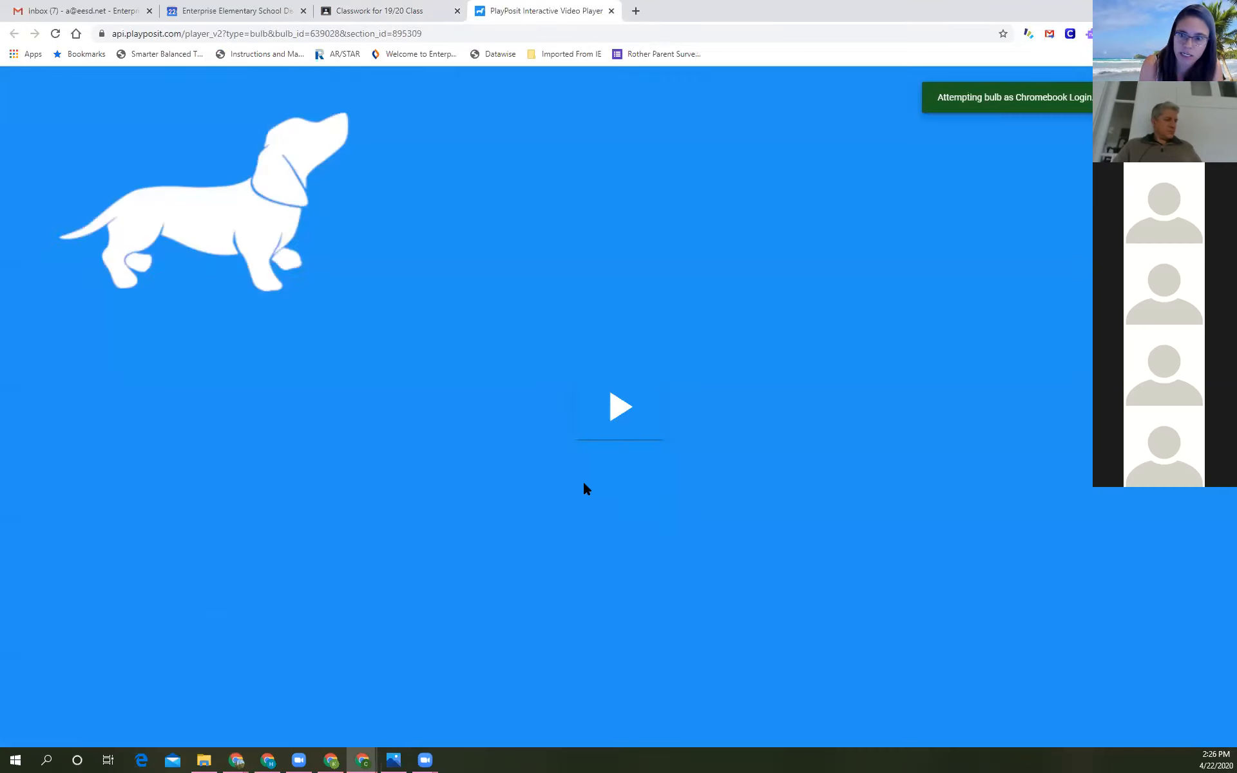
Play the "Testing" bulb as the student, submit "nice" to the "How are you?" question, and continue the video.
left_click(621, 408)
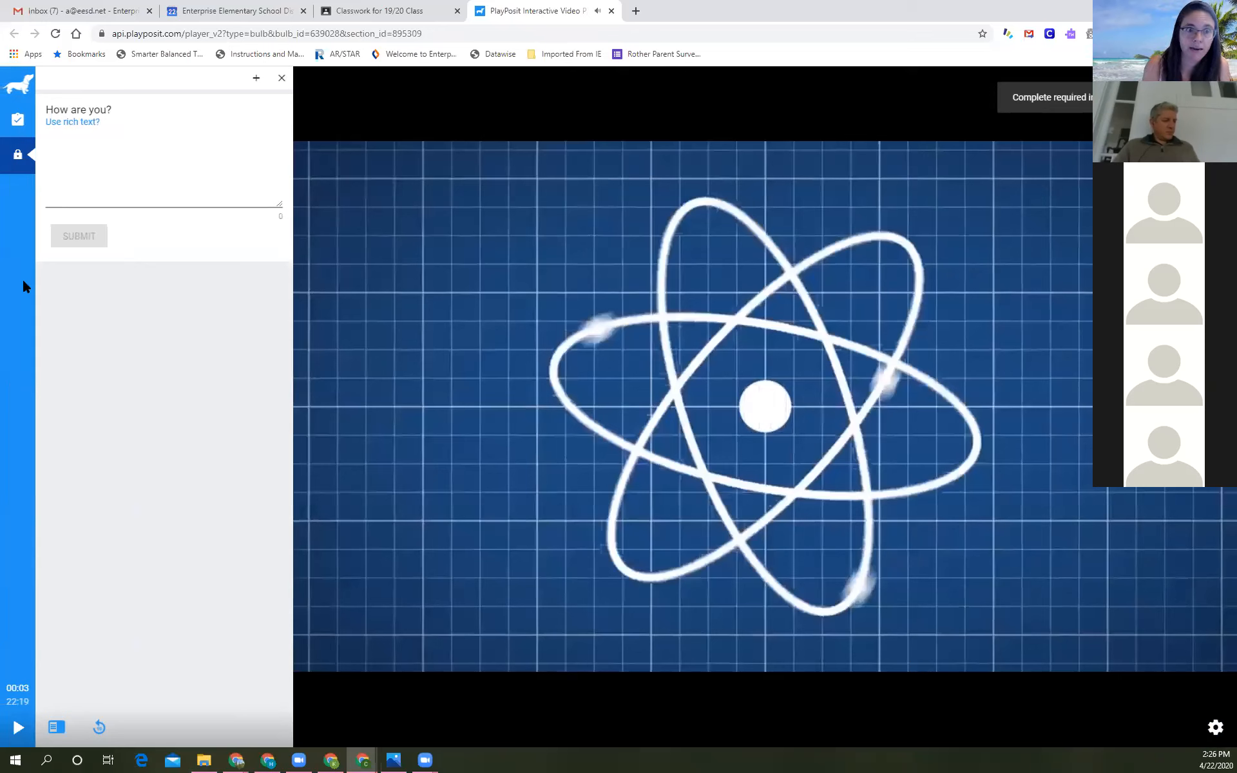
type("nice")
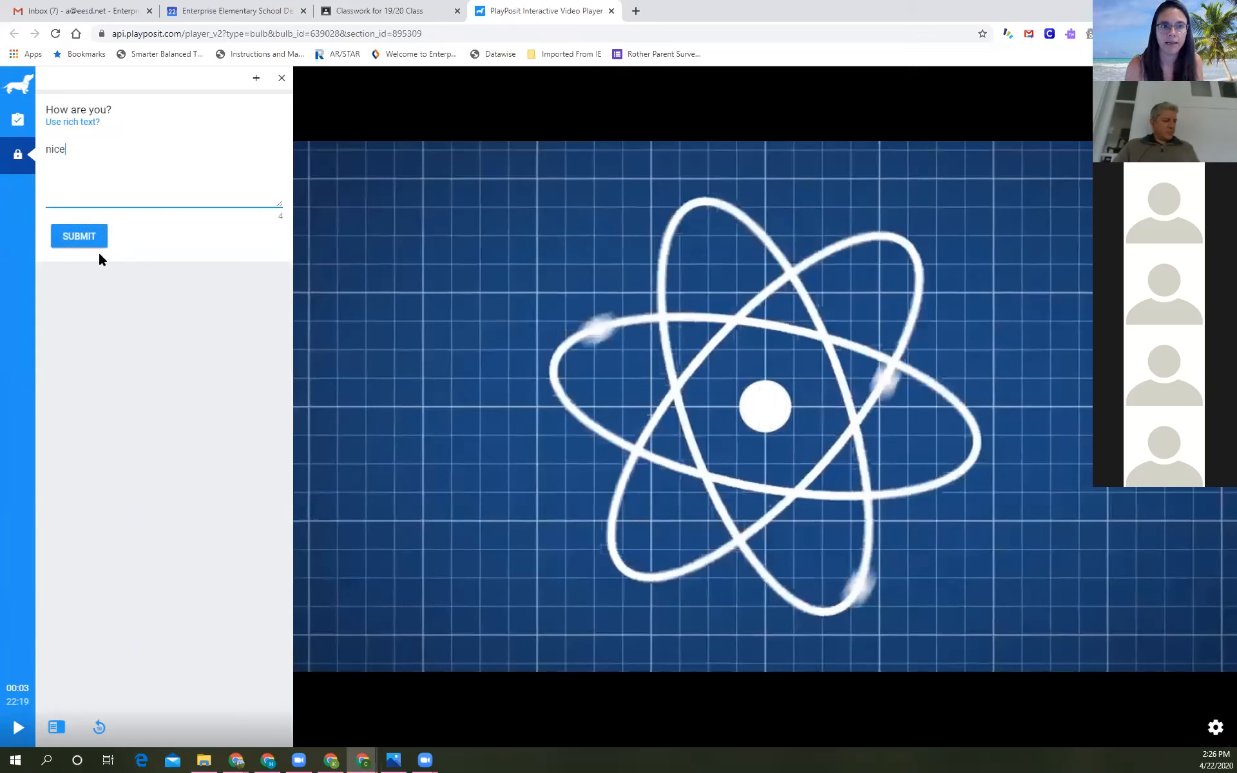
left_click(77, 236)
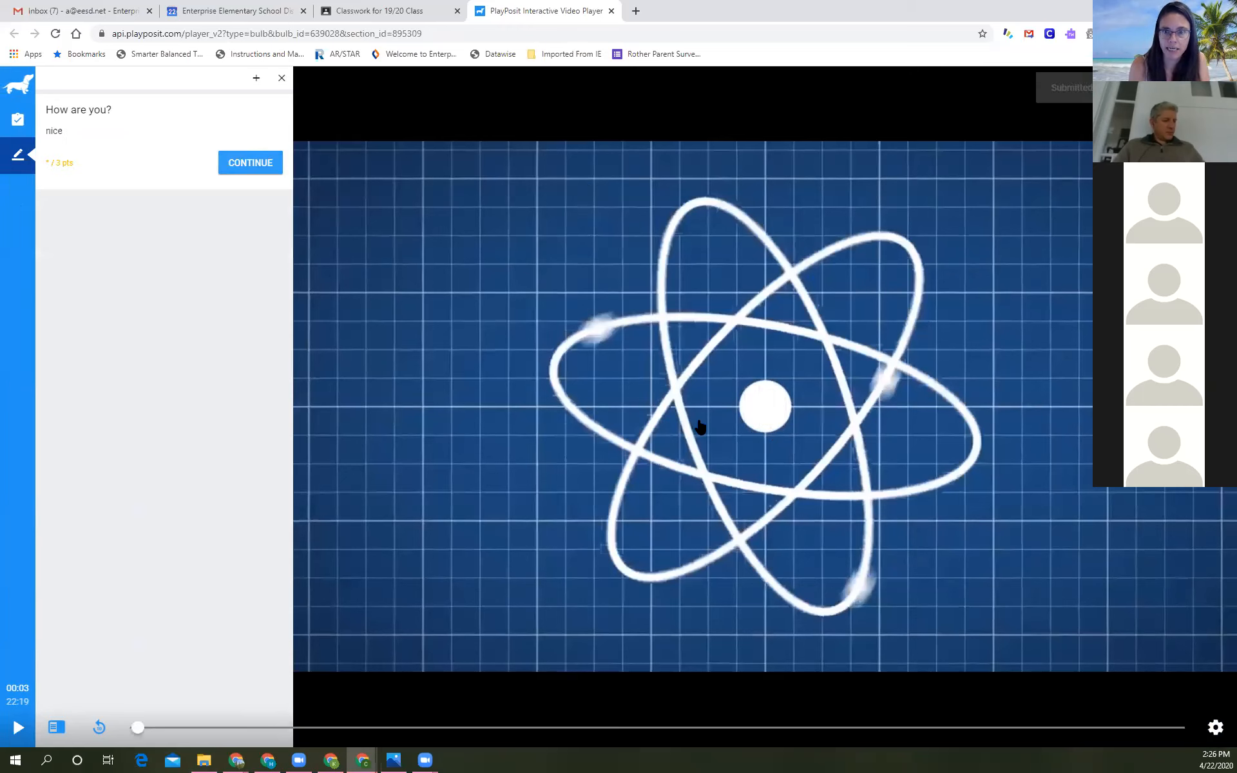
left_click(220, 164)
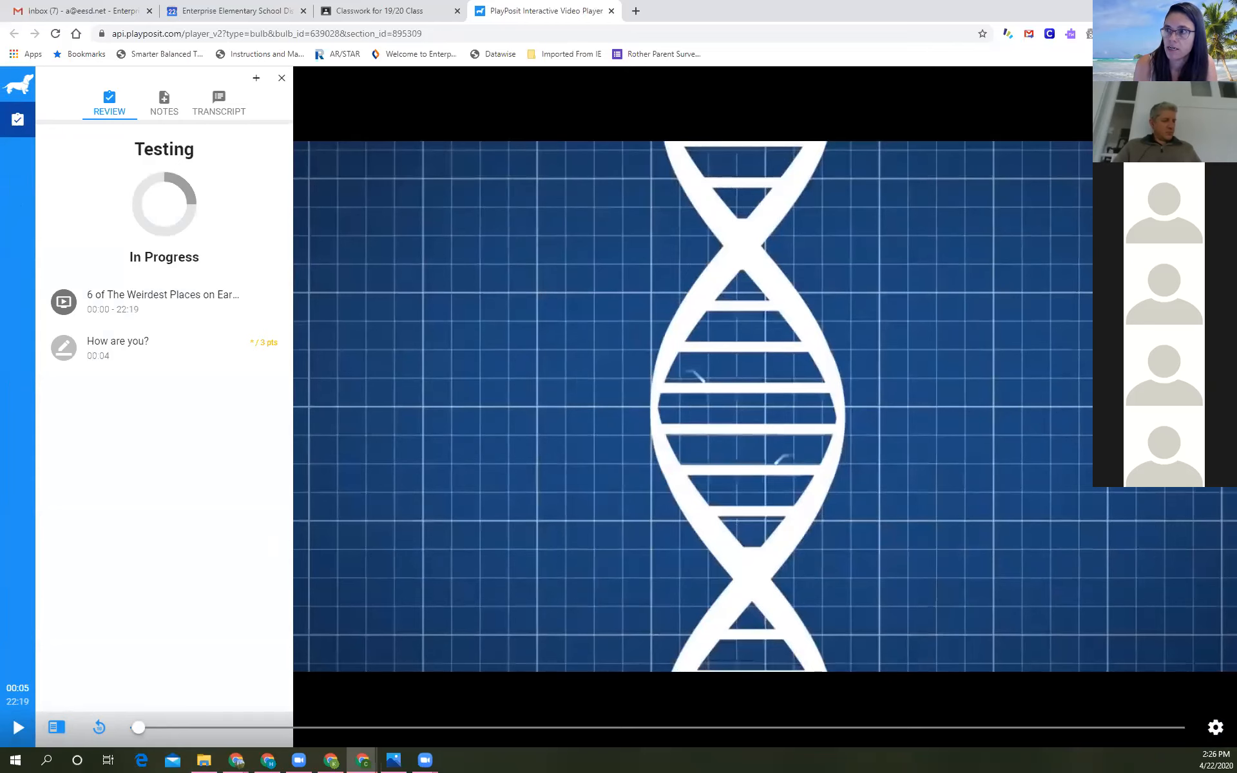
Return to the teacher's My Bulbs page in PlayPosit and review the preview link in the "Testing" bulb's sharing options.
left_click(363, 760)
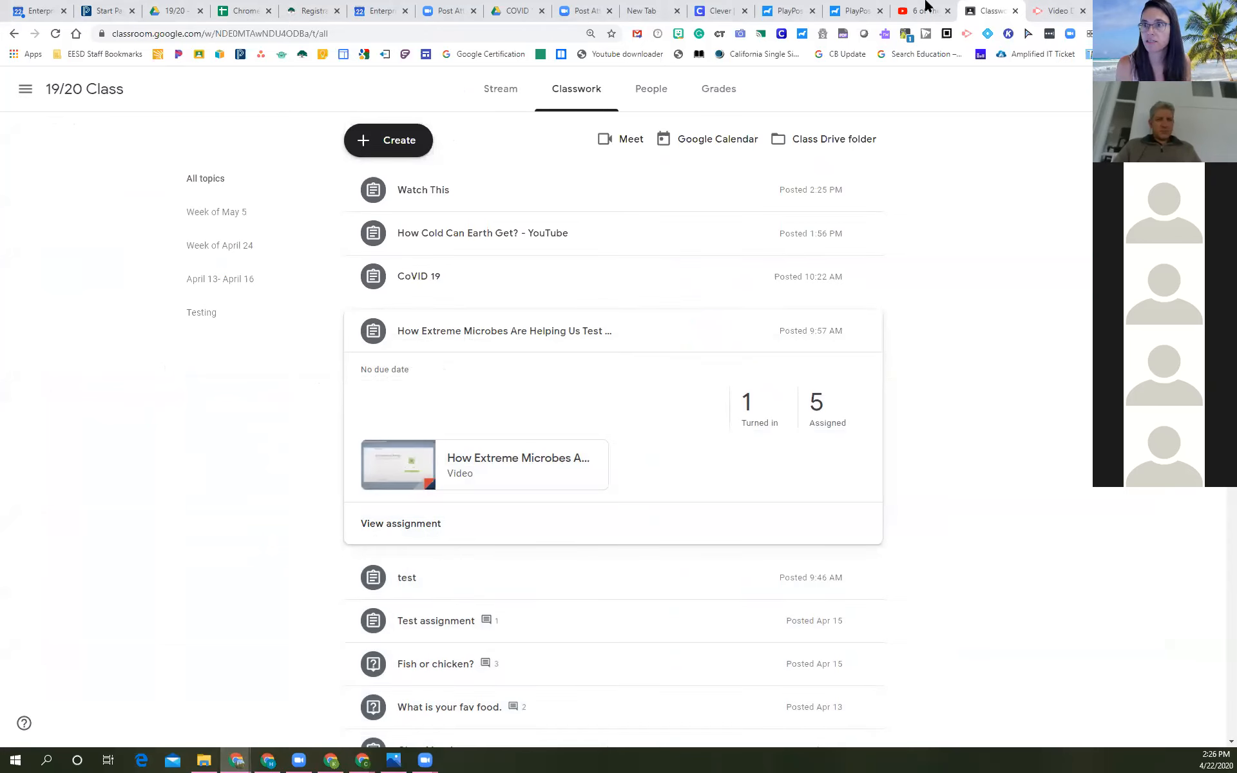
left_click(854, 11)
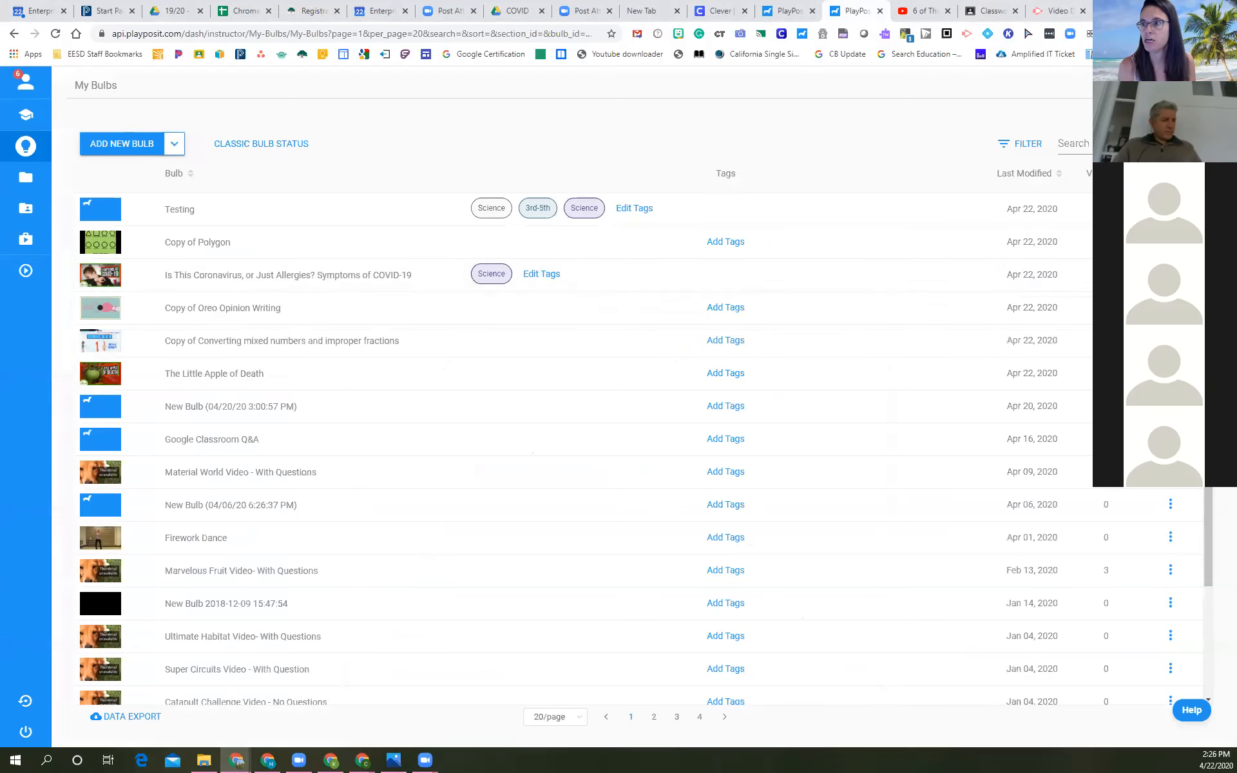
left_click(1171, 208)
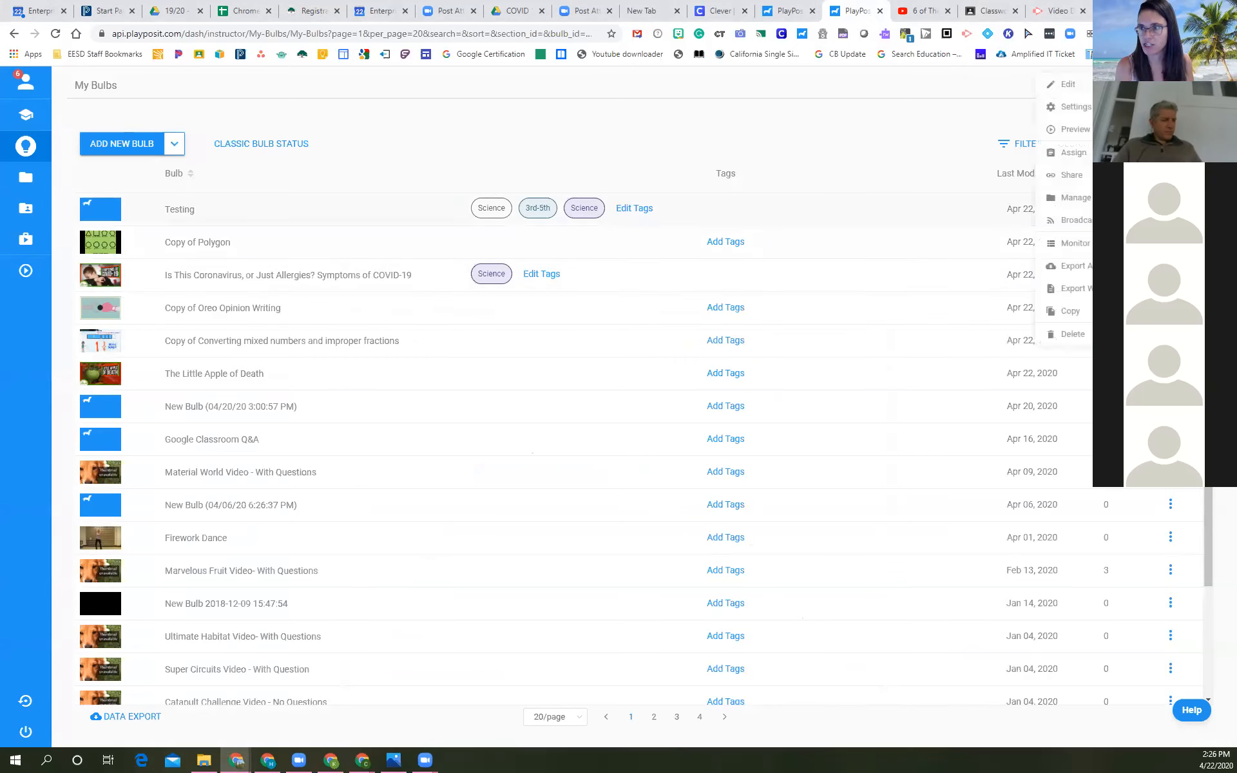
left_click(1073, 176)
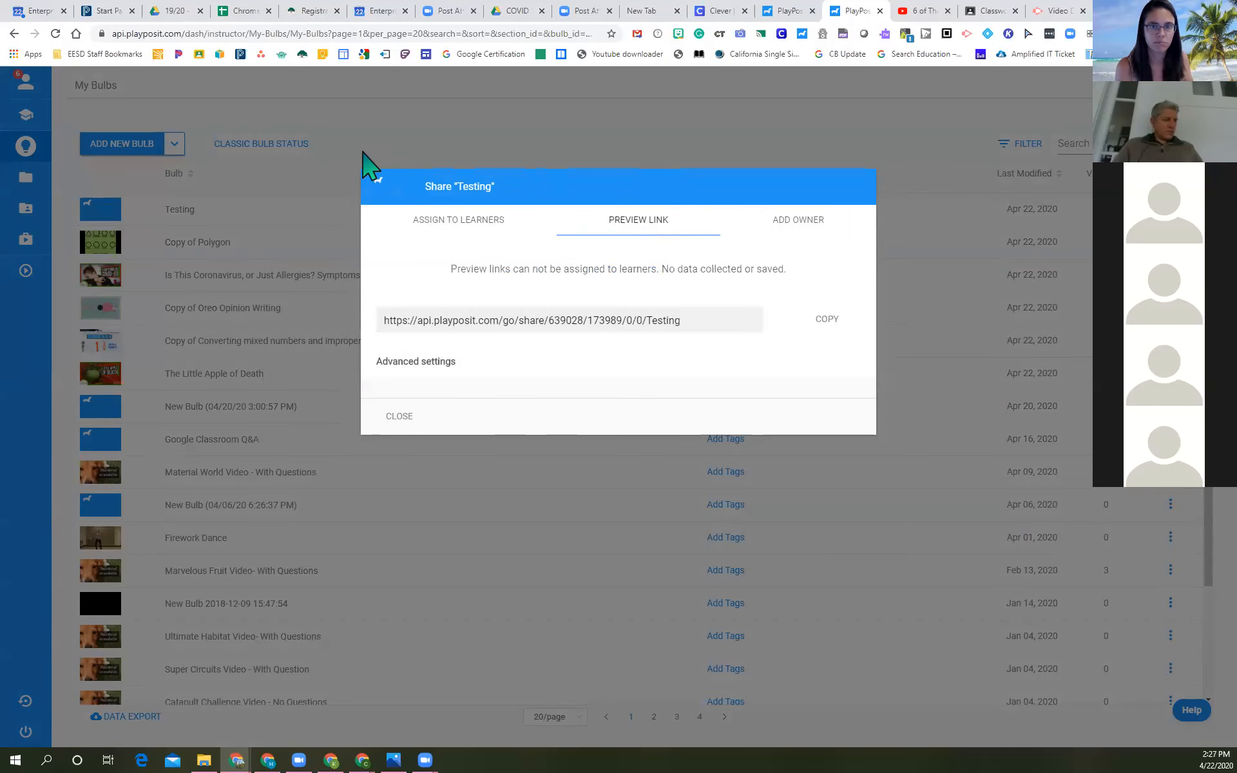
left_click(425, 417)
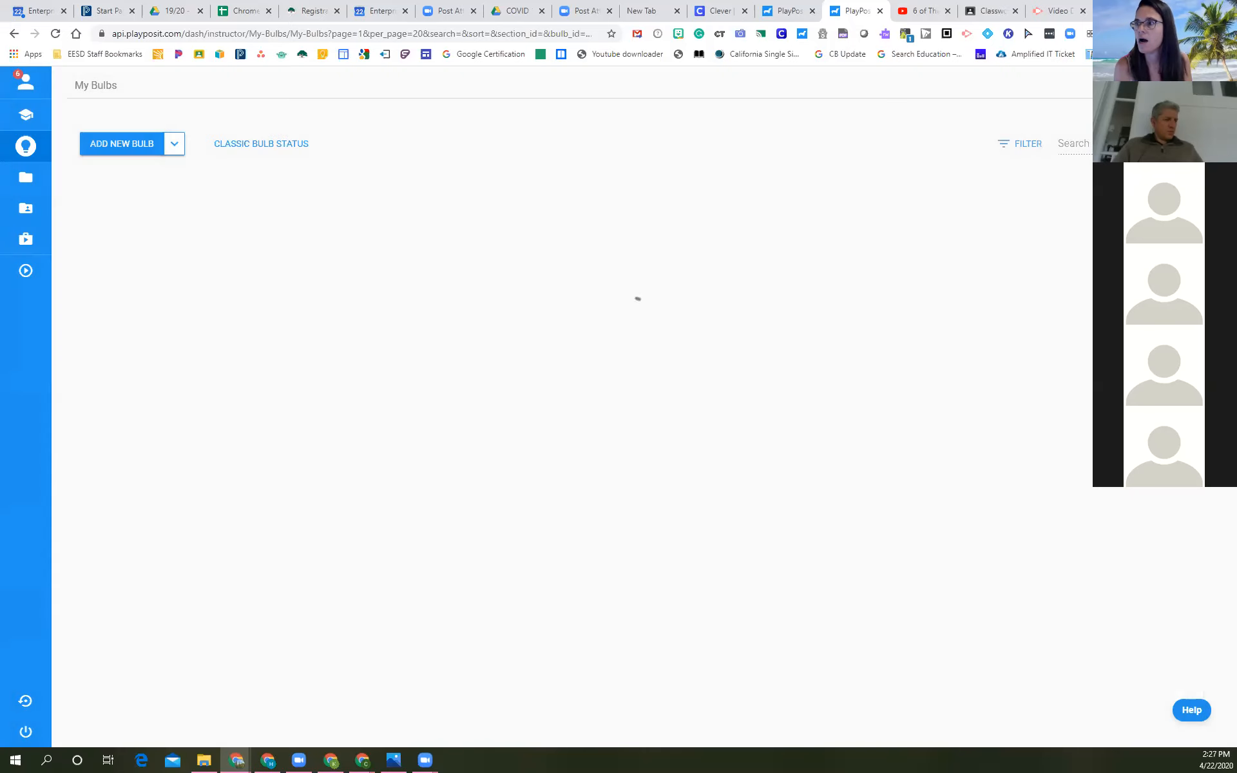
Monitor the "Testing" bulb for 19/20 Class and examine each learner's score and progress status.
left_click(1171, 208)
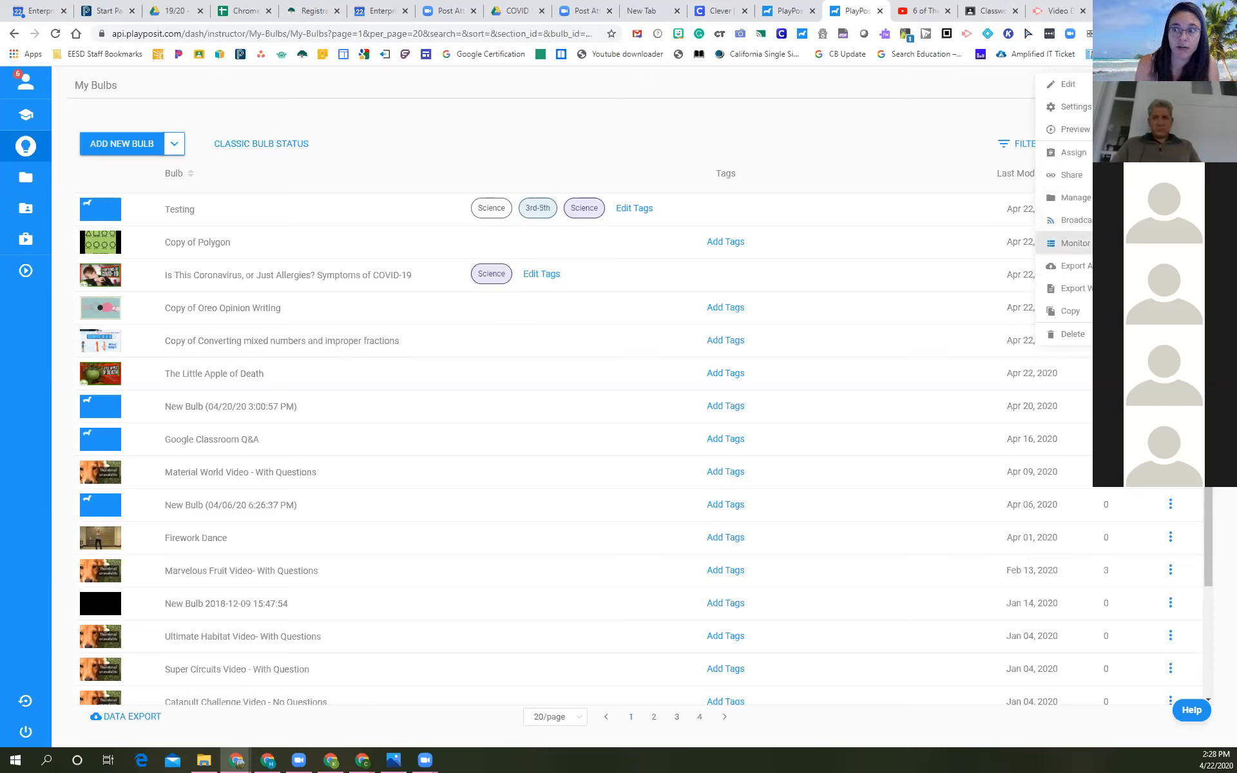
left_click(1075, 243)
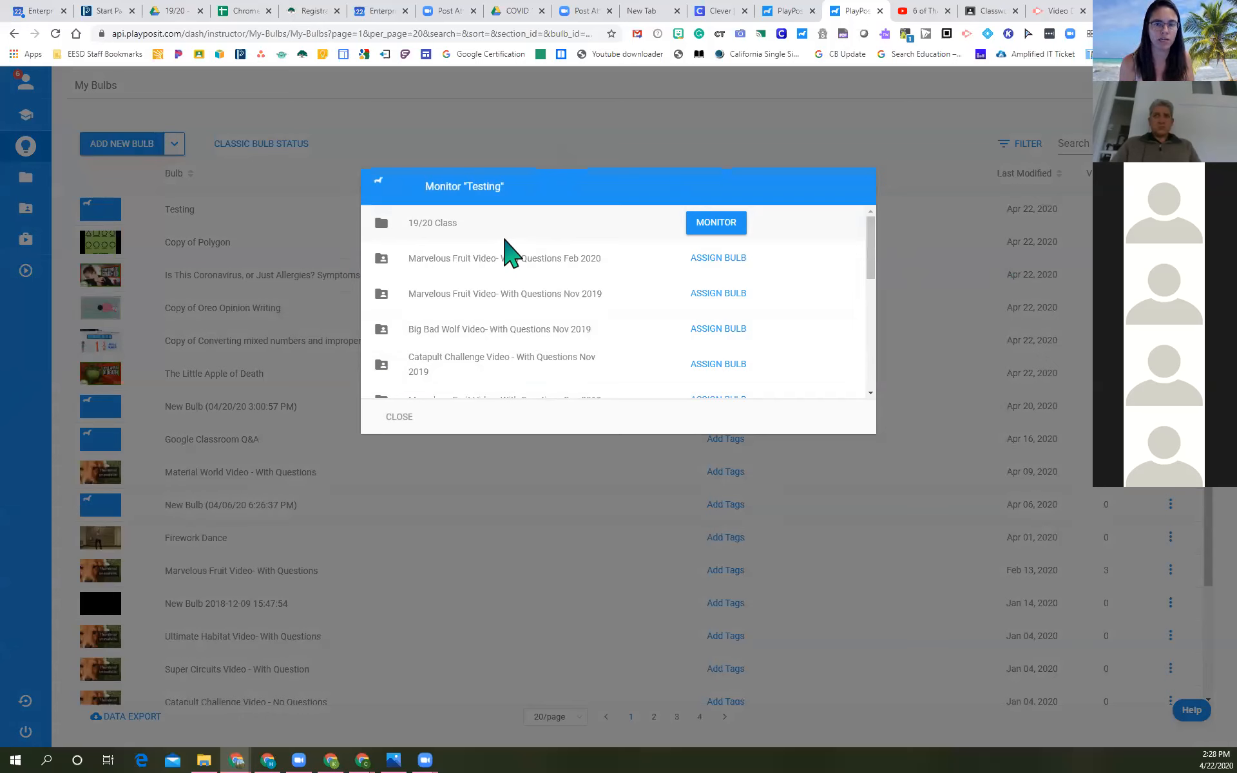
scroll(508, 245, "down", 6)
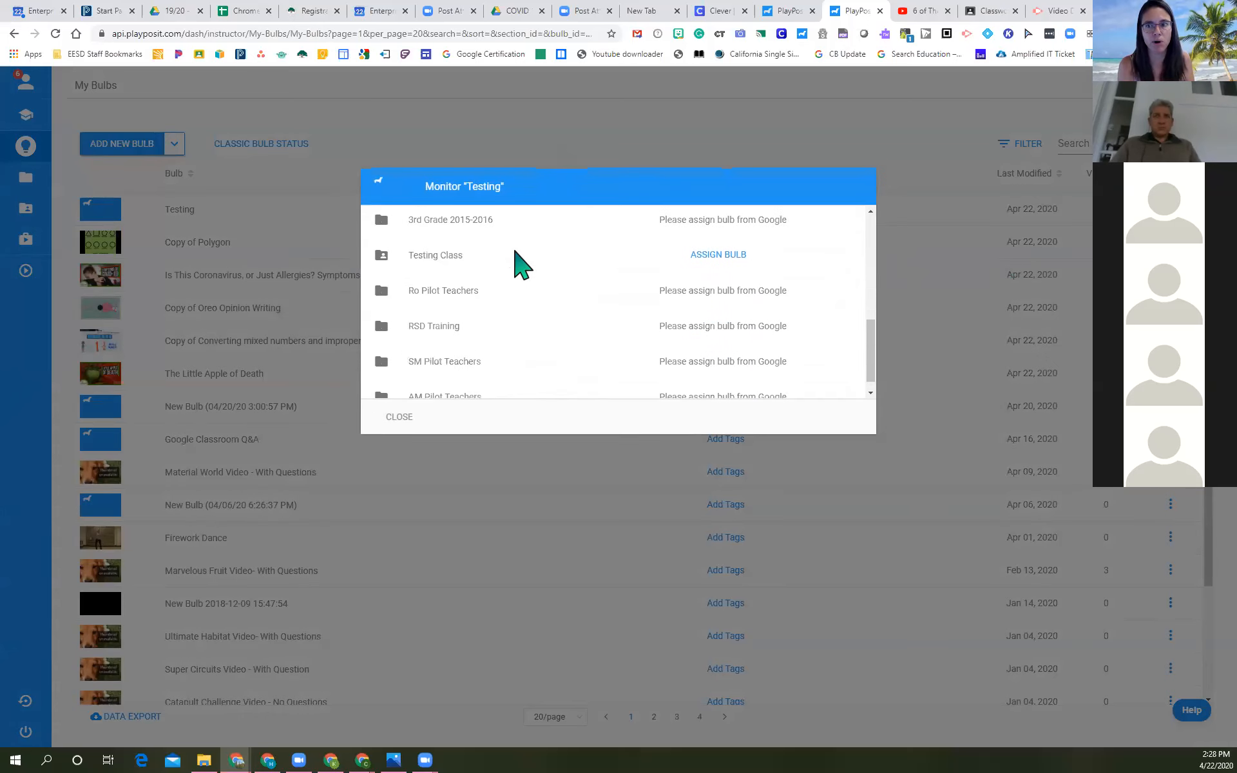
scroll(520, 332, "down", 1)
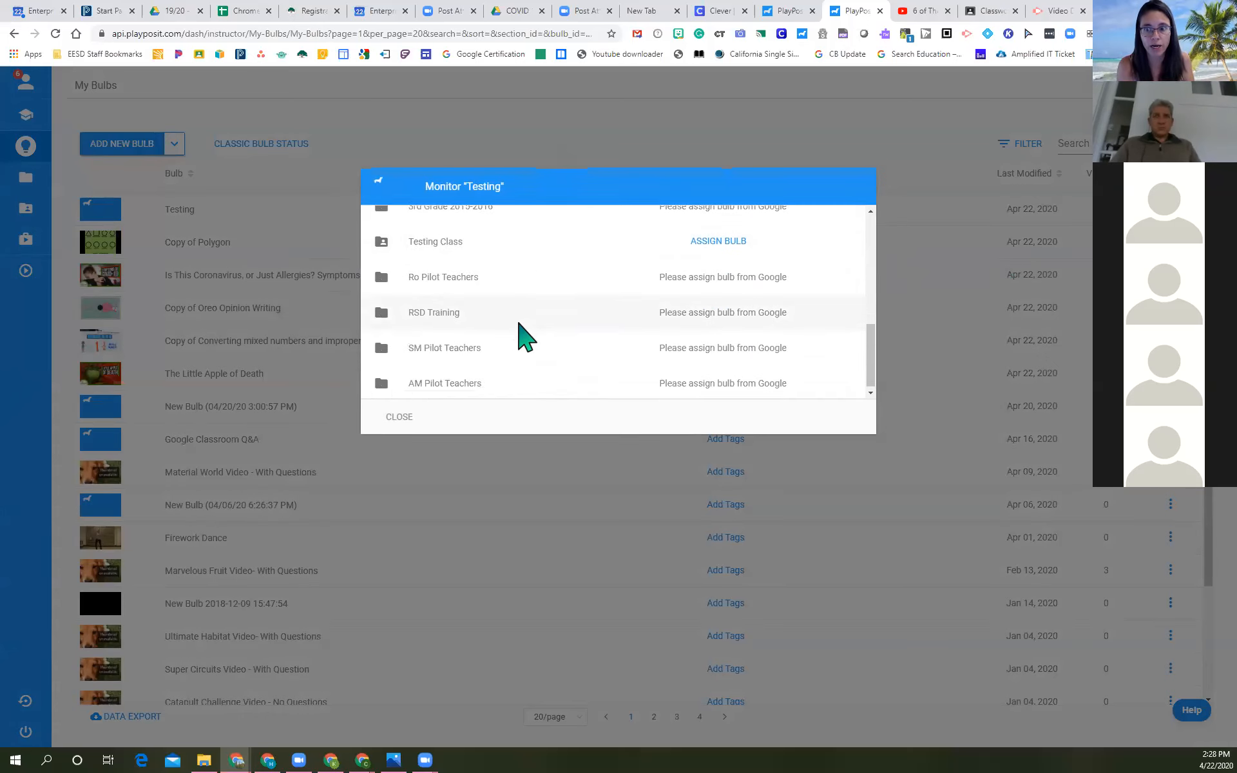
scroll(520, 331, "up", 6)
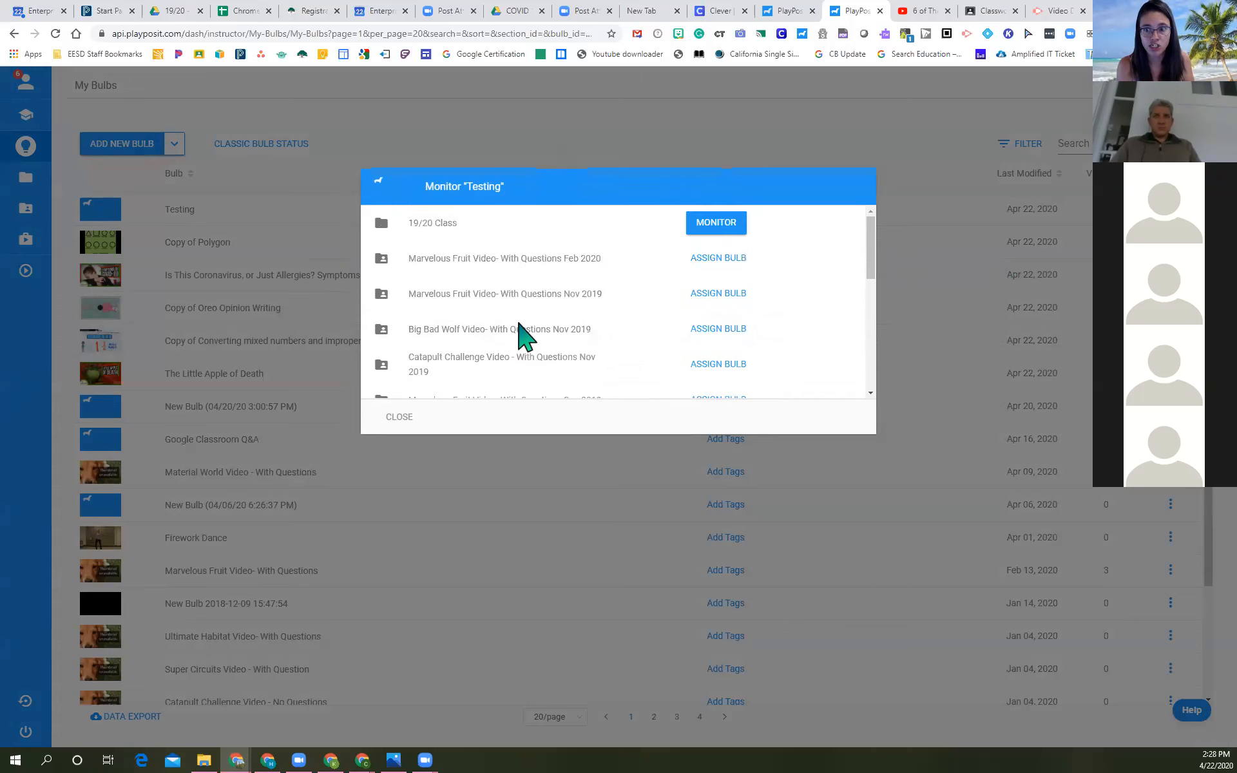
left_click(718, 224)
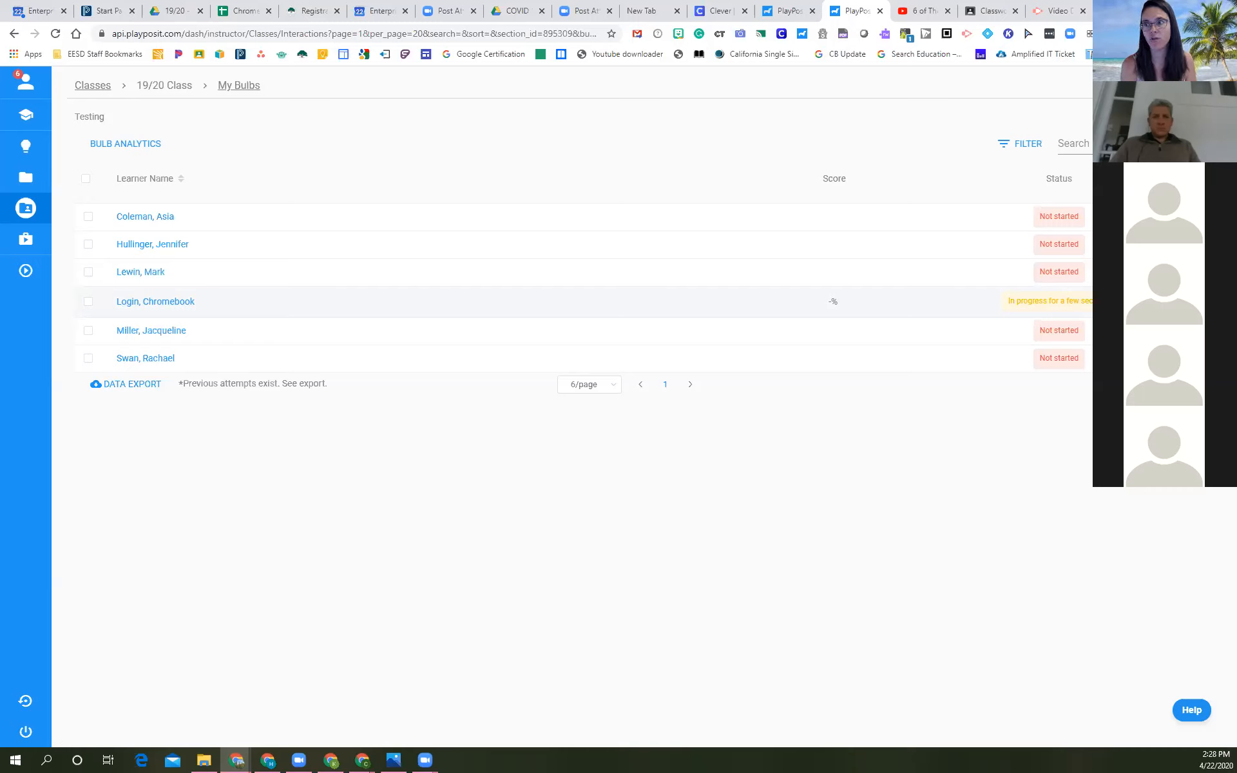
mouse_move(1133, 302)
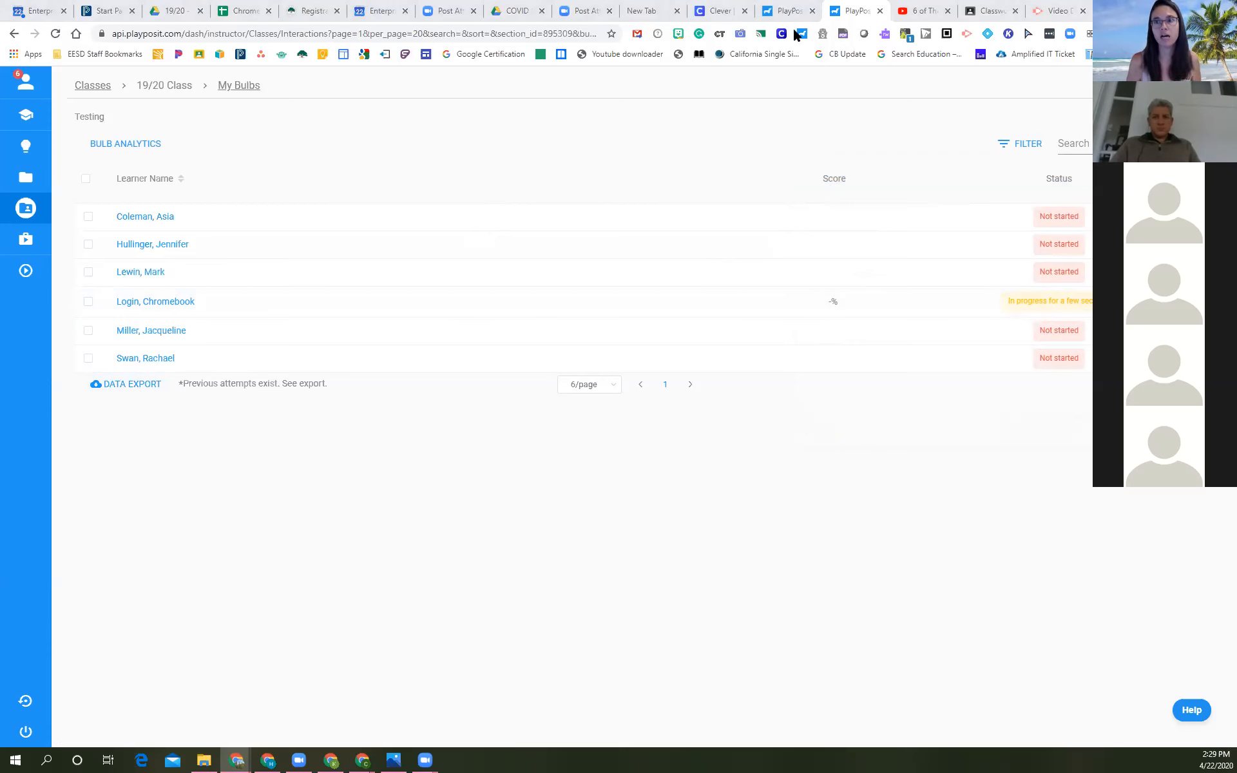
Return to the My Bulbs list and review the actions available for the "Testing" bulb.
left_click(787, 11)
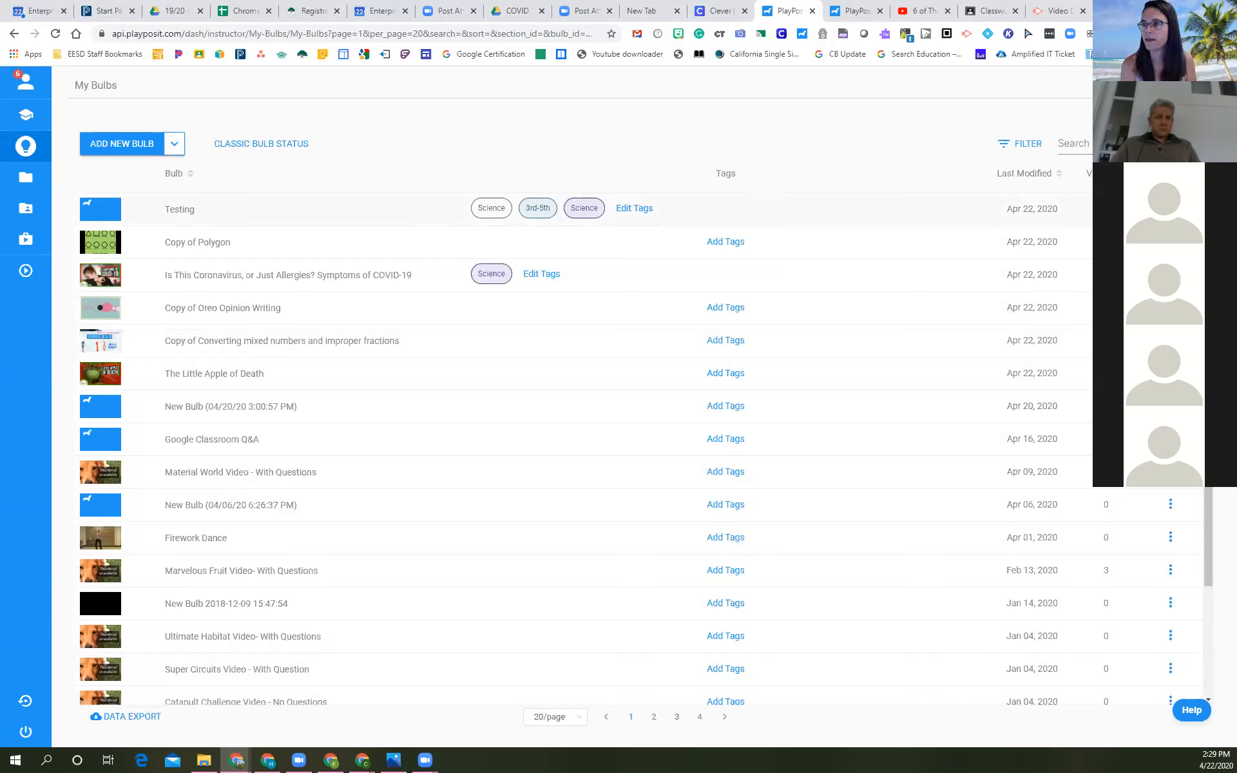
left_click(1171, 209)
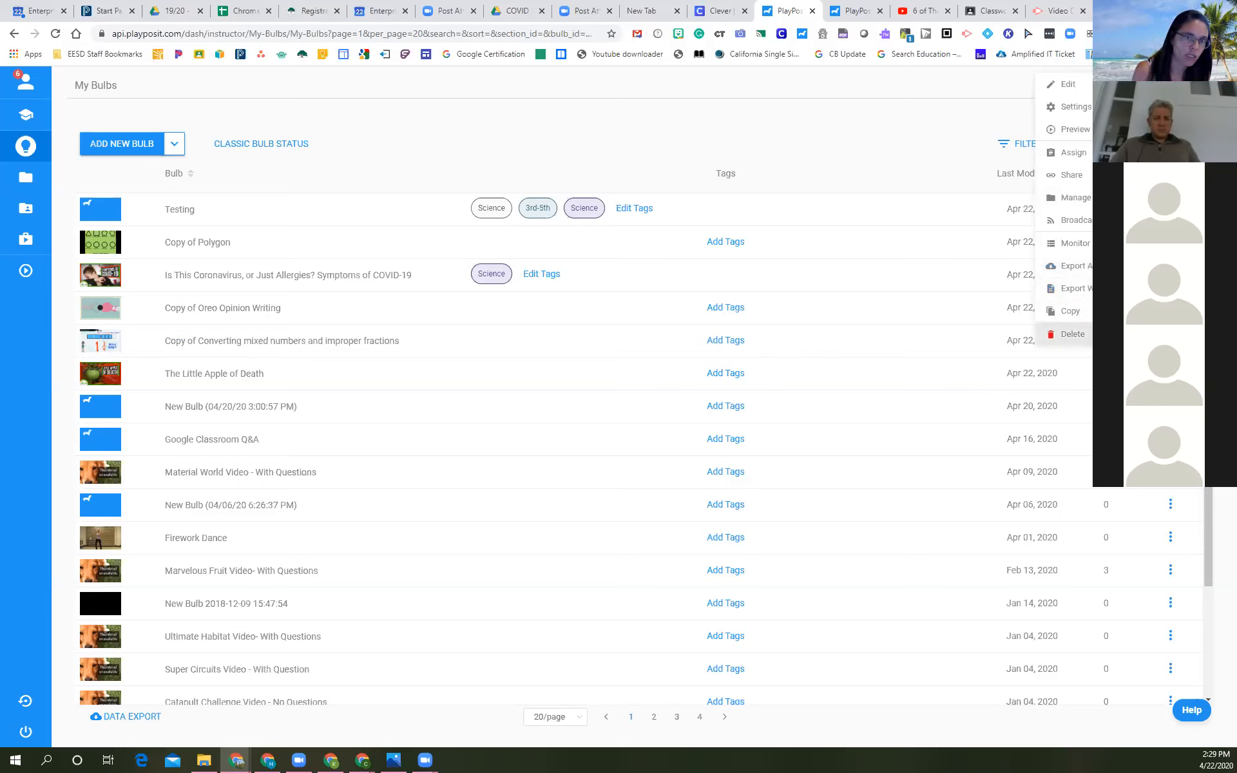
left_click(863, 128)
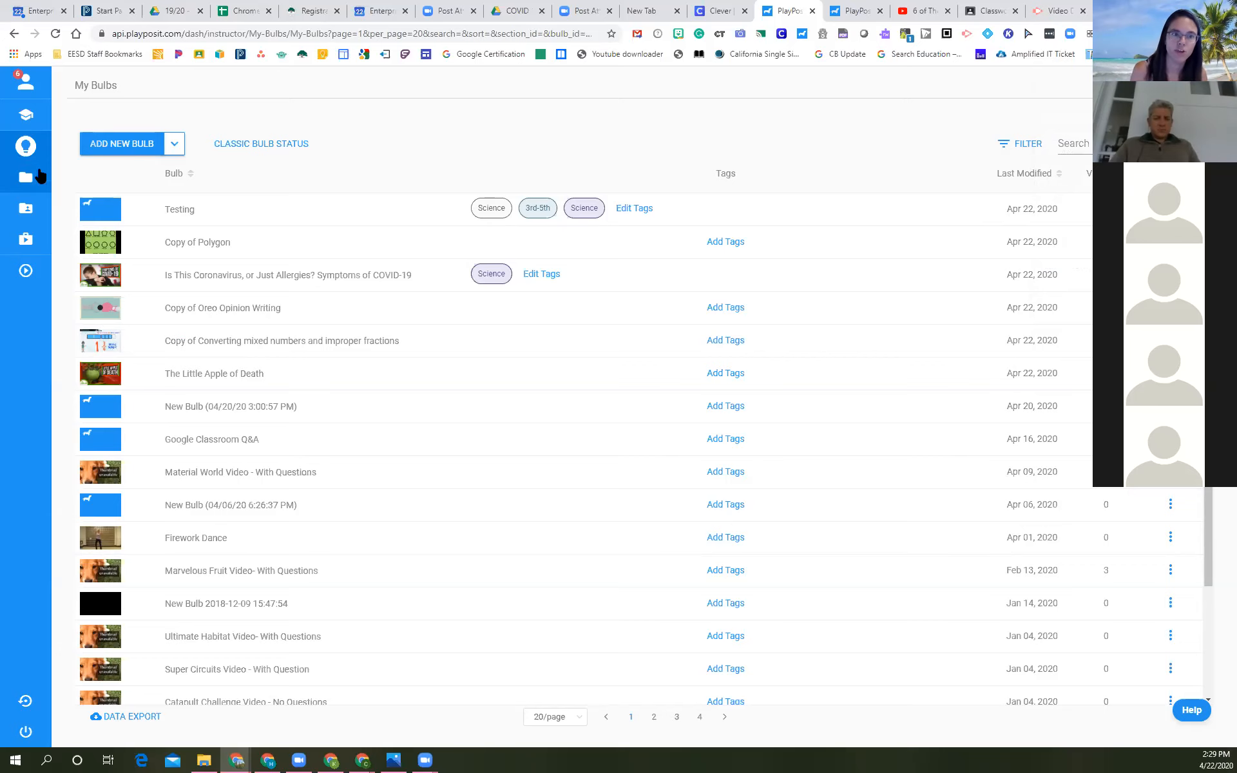
Look at the Folders page and the My Bulbs list, and open the school district's Premade Bulbs collection.
mouse_move(19, 233)
left_click(65, 178)
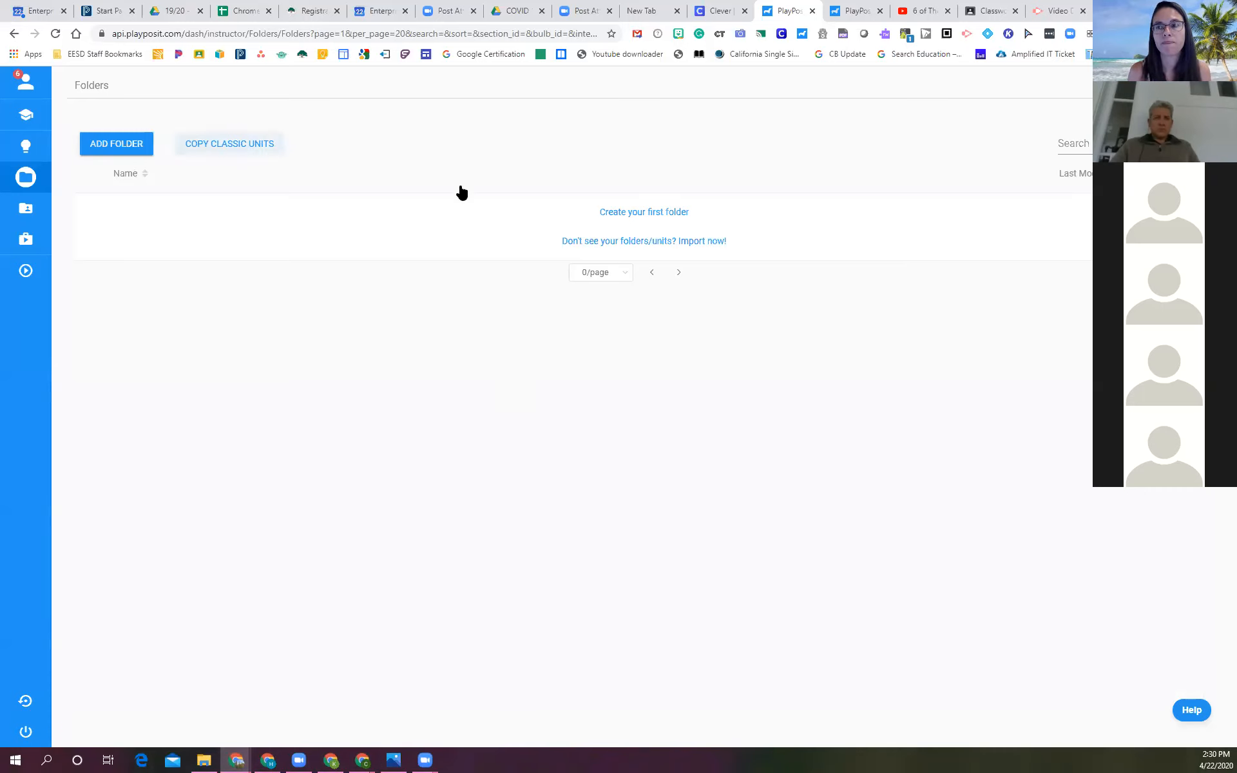
mouse_move(30, 141)
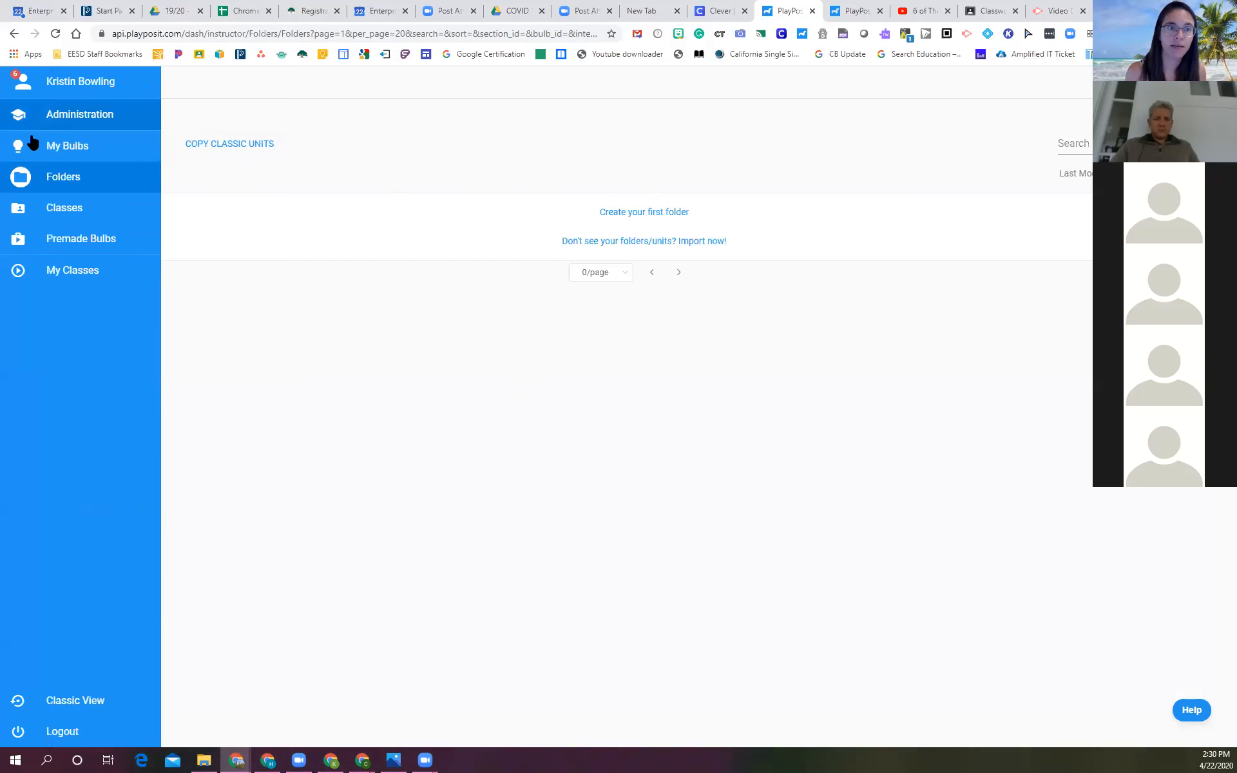
left_click(67, 150)
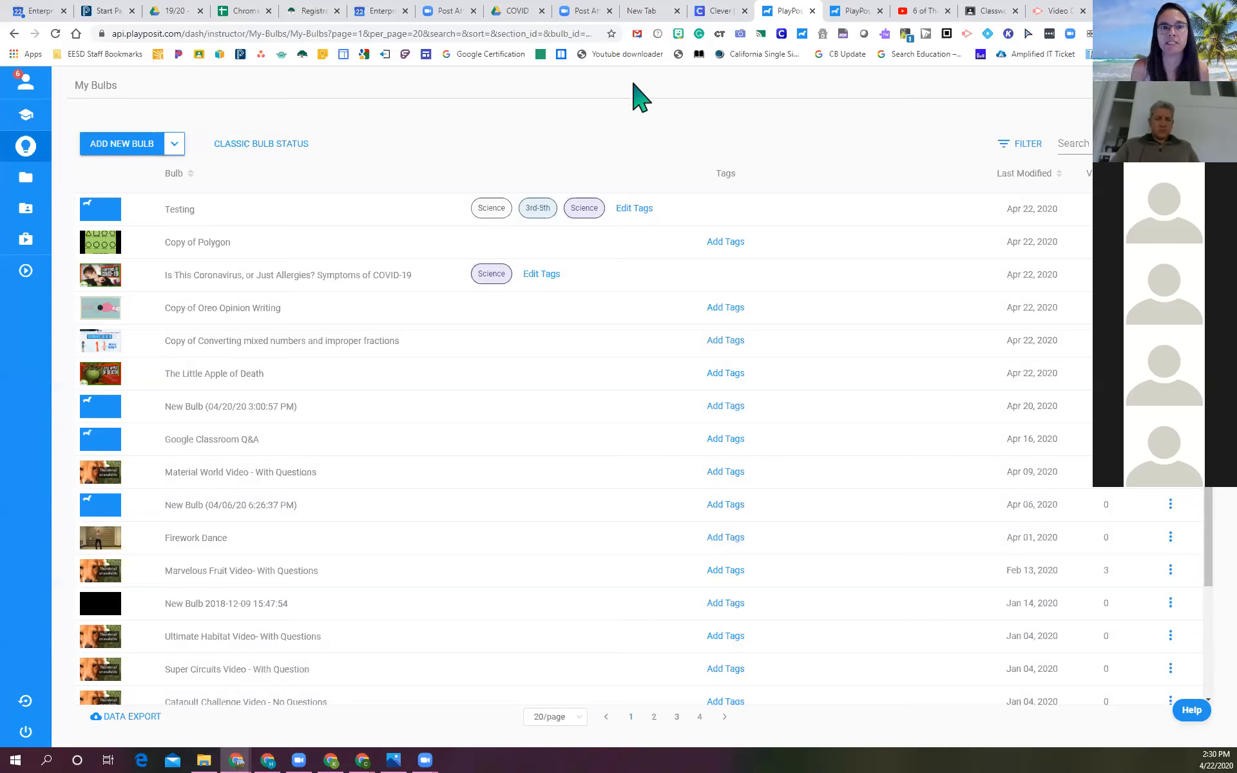
left_click(80, 240)
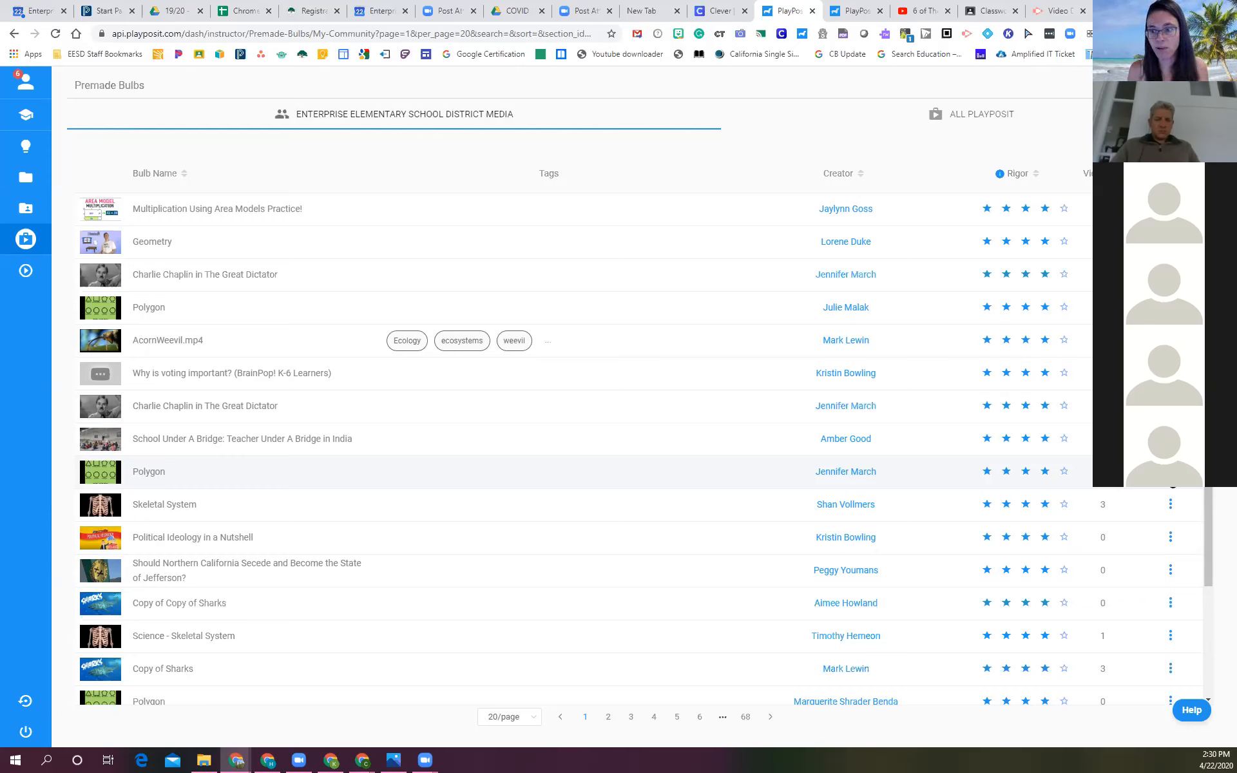
Review the actions available for a "Polygon" bulb in the district's Premade Bulbs and return to the My Bulbs list.
left_click(1173, 487)
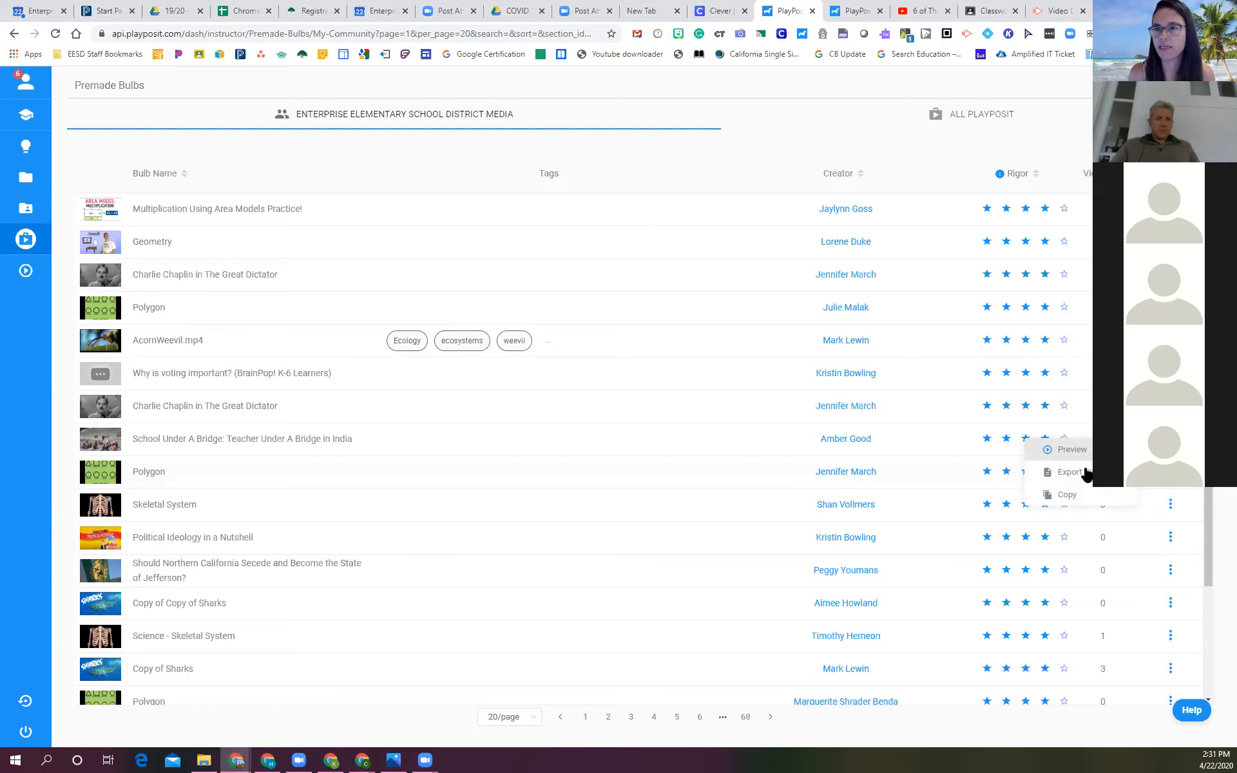
mouse_move(36, 130)
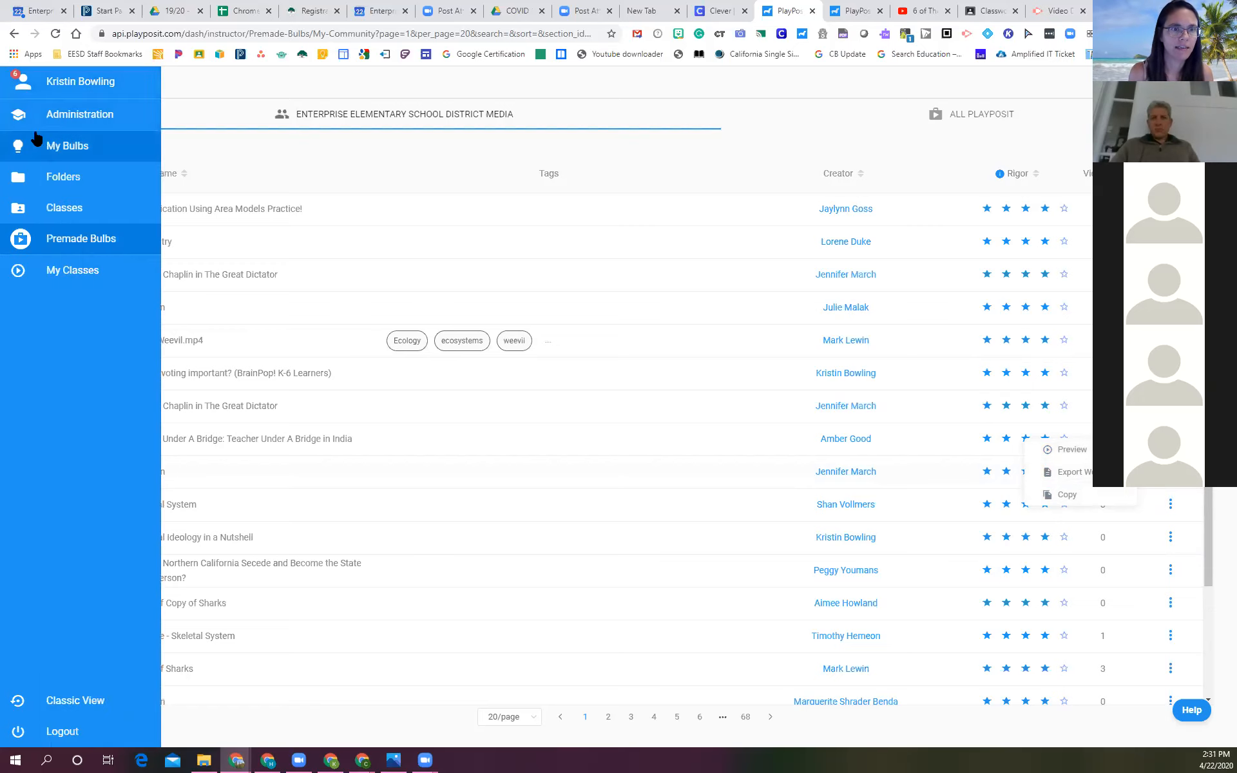
left_click(81, 148)
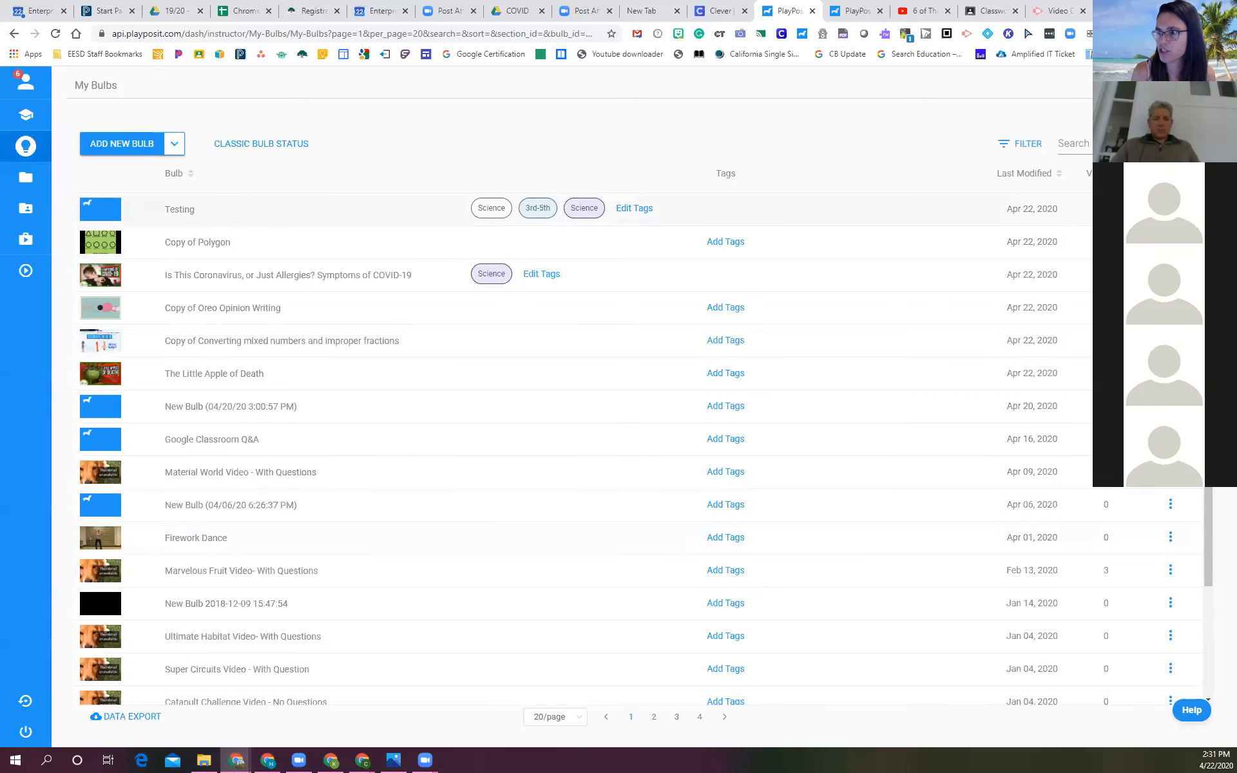
Set the "Testing" bulb's privacy to visible to members of your school/site and save its settings.
left_click(1171, 209)
left_click(1075, 107)
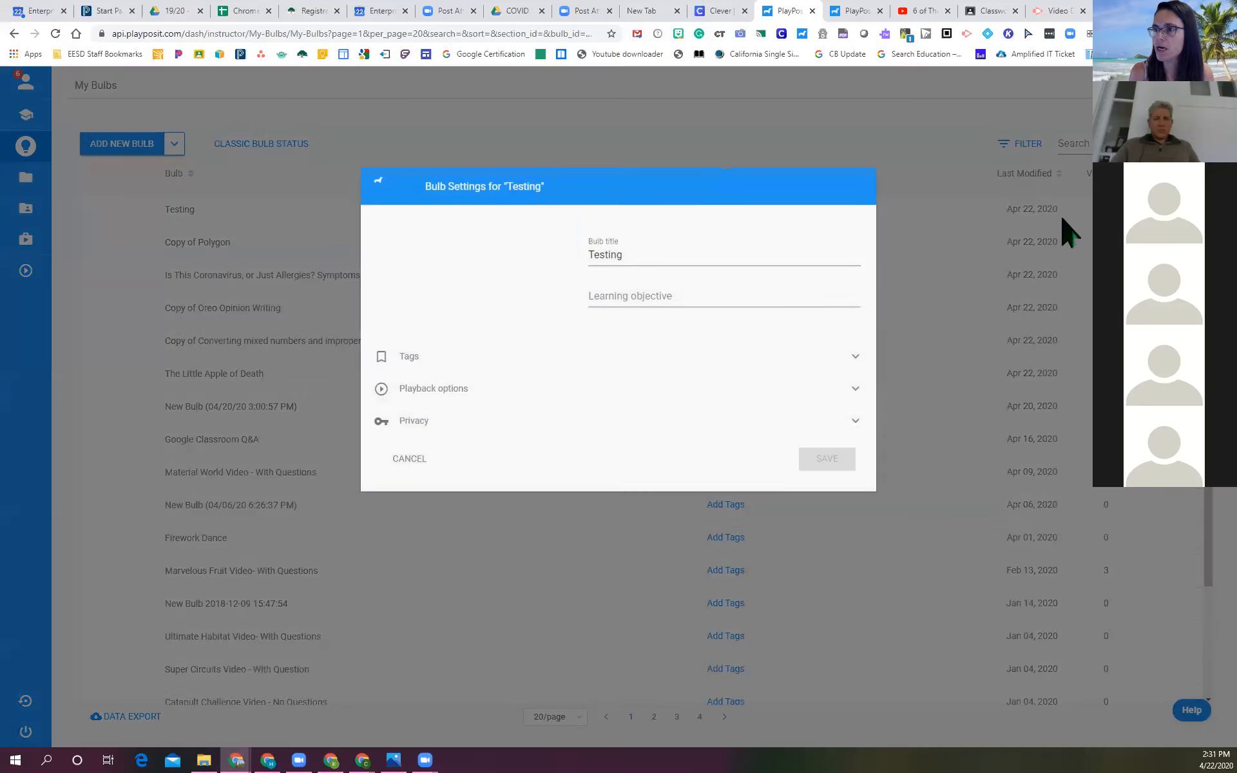
left_click(582, 425)
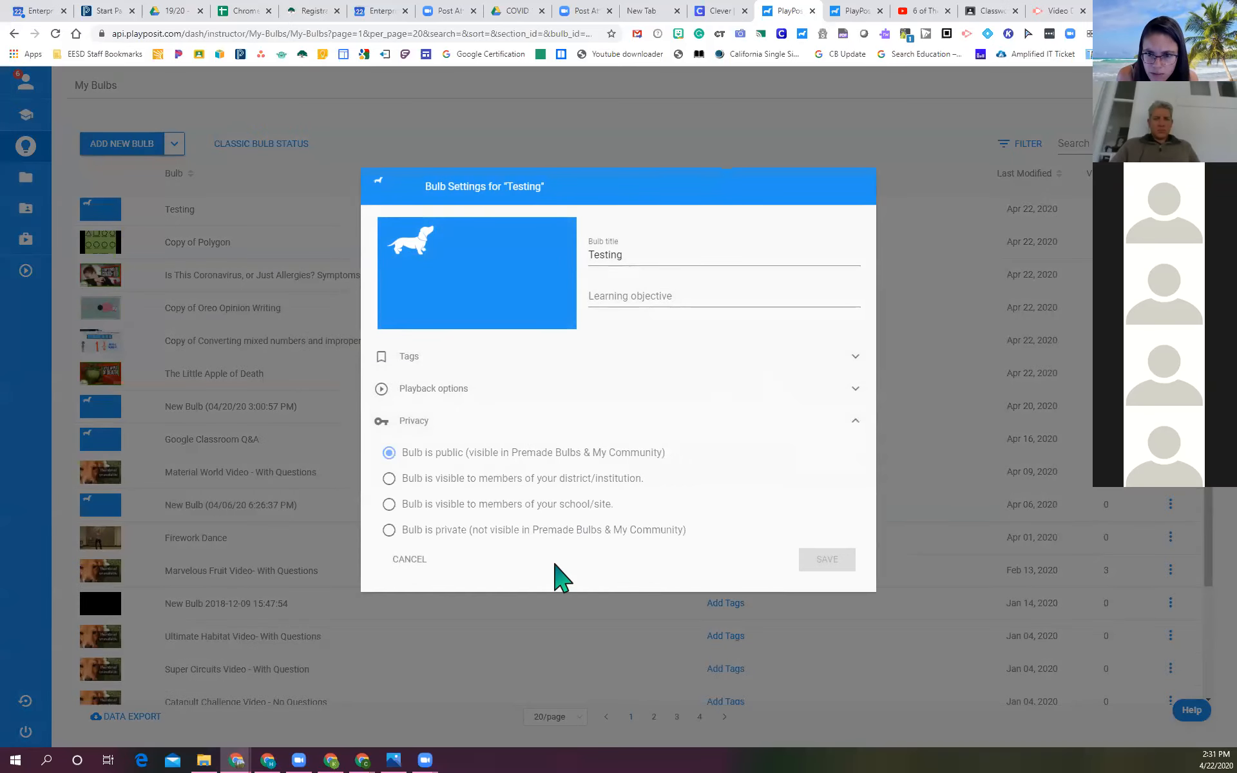
left_click(429, 532)
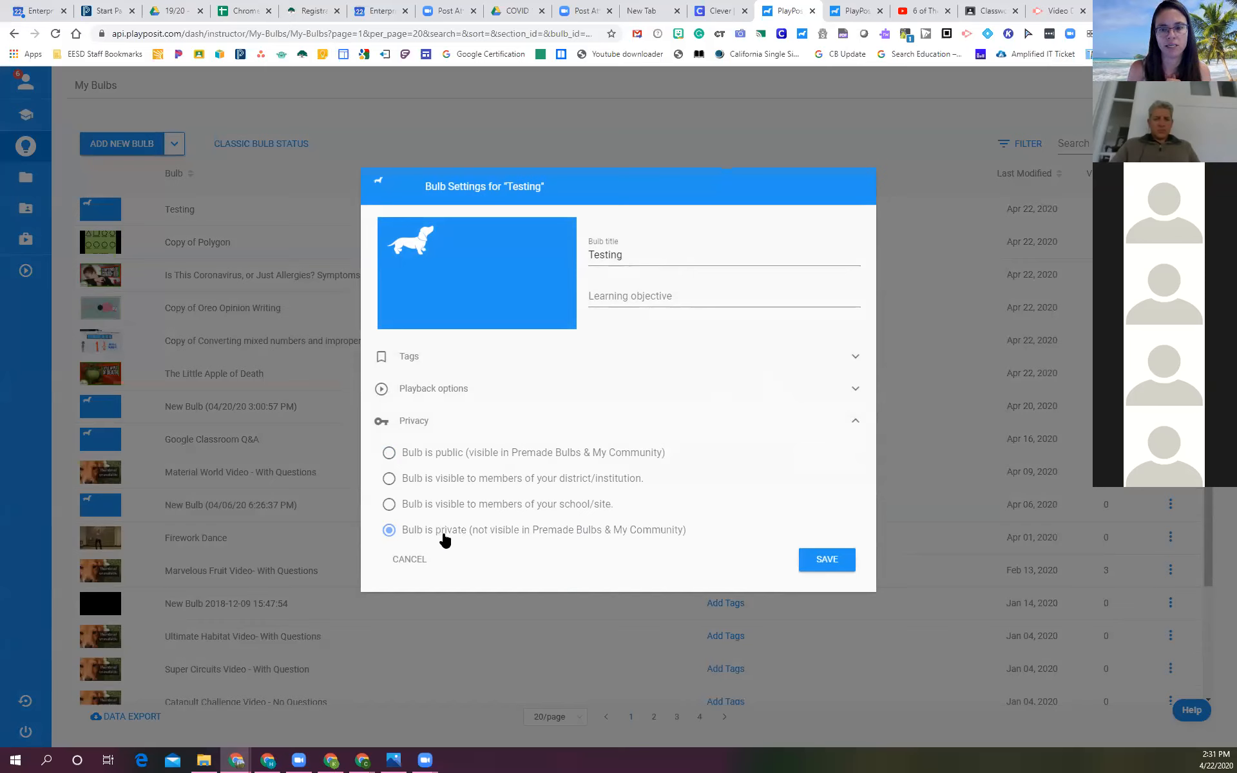
left_click(451, 479)
left_click(473, 506)
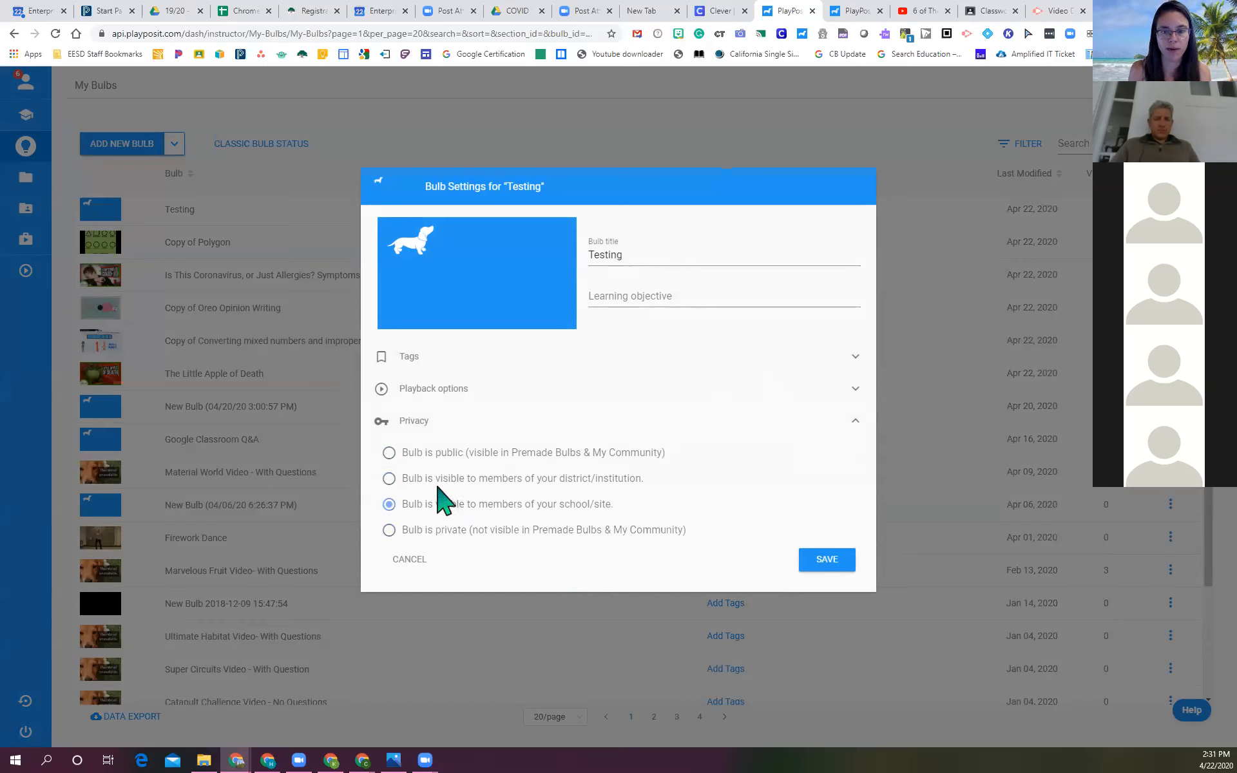
left_click(828, 563)
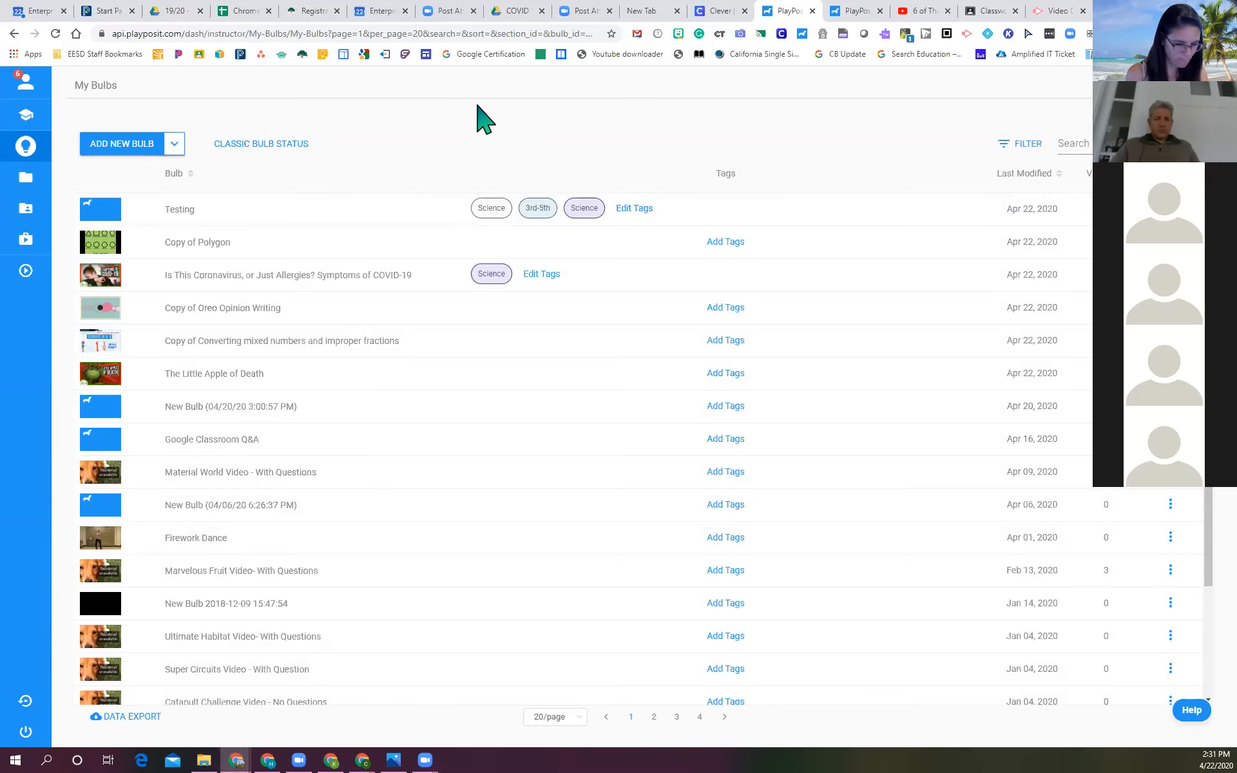